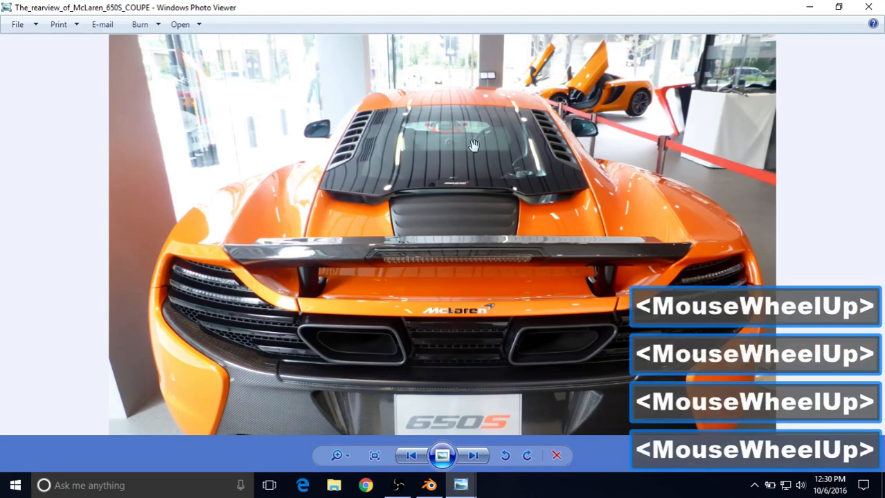
# Step: Examine the rear-view reference photo, comparing the McLaren logo on the rear window with the lettering above the exhausts
pyautogui.click(434, 226)
pyautogui.scroll(3, 434, 226)
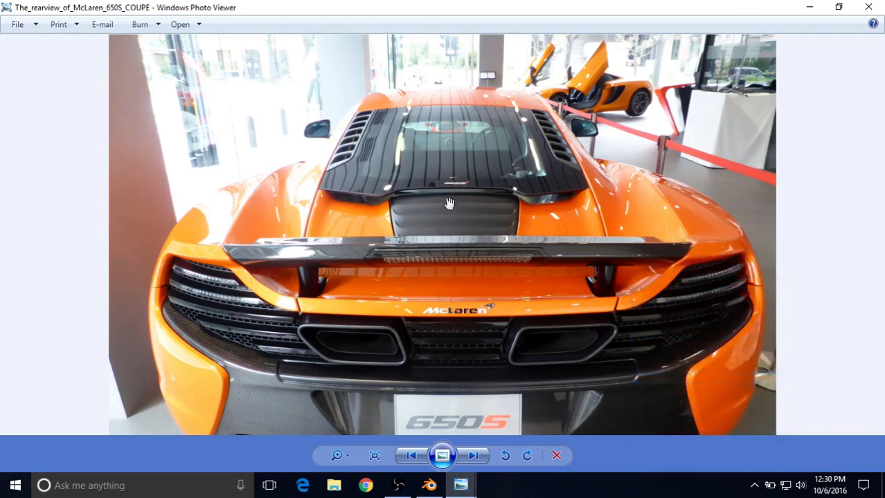
pyautogui.moveTo(448, 203); pyautogui.dragTo(370, 305)
pyautogui.moveTo(414, 228); pyautogui.dragTo(365, 319)
pyautogui.scroll(-2, 371, 286)
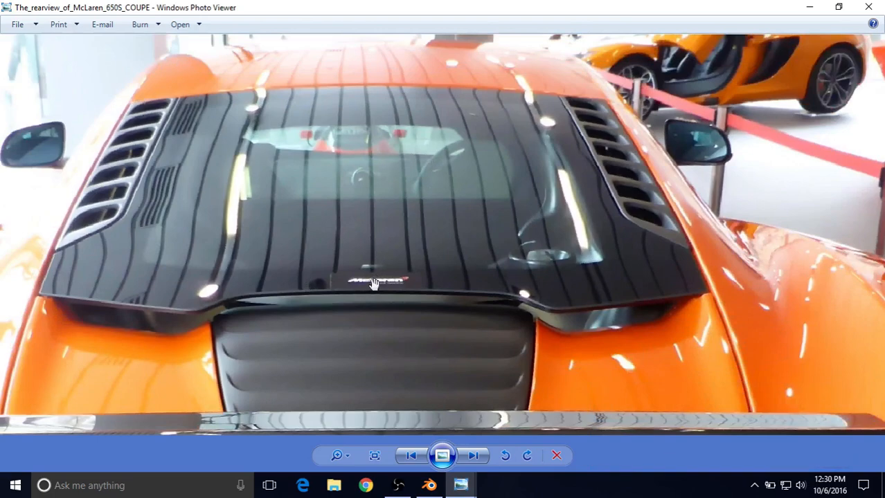
pyautogui.scroll(-2, 373, 283)
pyautogui.moveTo(373, 305); pyautogui.dragTo(386, 154)
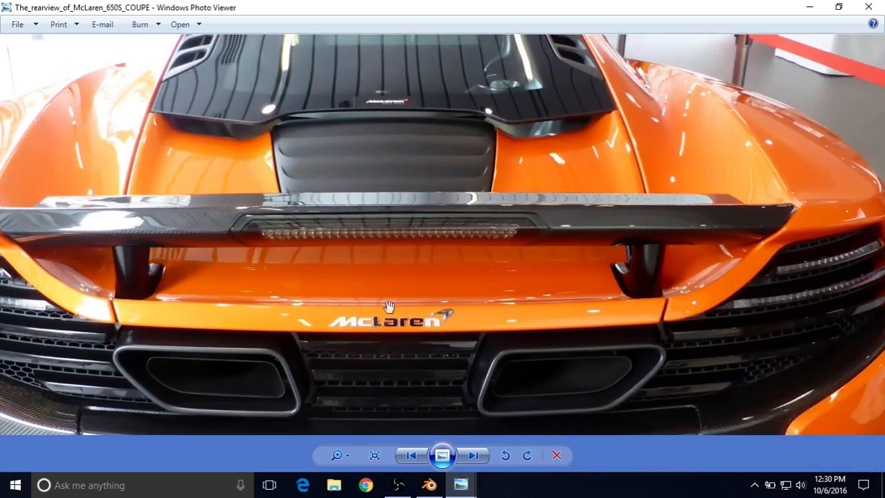
pyautogui.moveTo(389, 307); pyautogui.dragTo(360, 451)
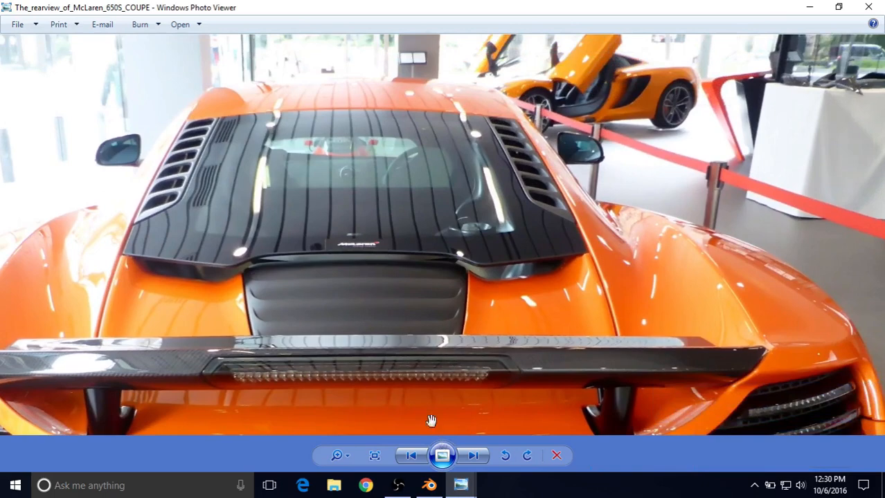
pyautogui.scroll(2, 343, 251)
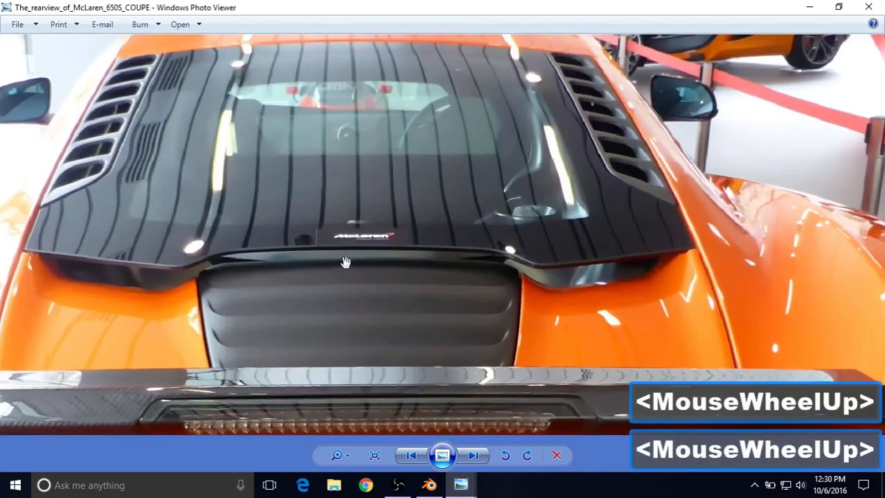
pyautogui.moveTo(343, 256); pyautogui.dragTo(321, 270)
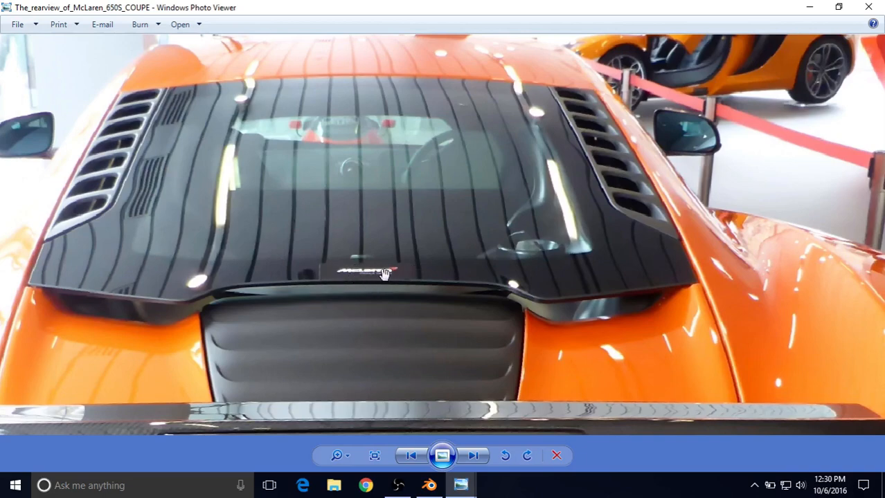
# Step: Switch to Blender and put the car mesh into Edit Mode
pyautogui.click(429, 486)
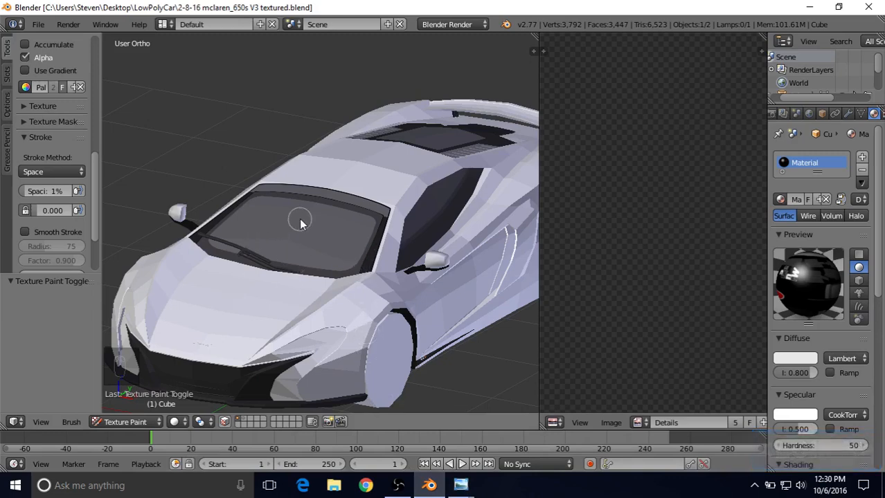
pyautogui.click(137, 420)
pyautogui.click(124, 393)
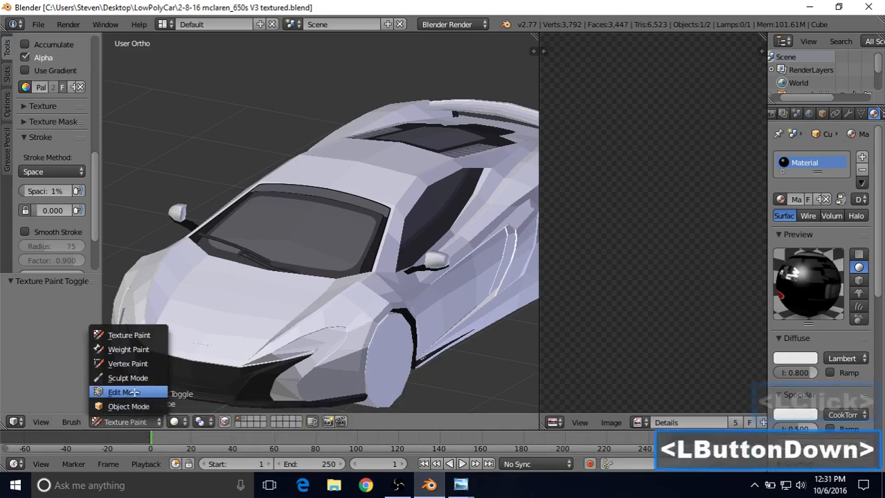
# Step: Select one face on each separate letter piece and on the swoosh of the McLaren badge on the front hood
pyautogui.keyDown('shift'); pyautogui.moveTo(224, 323); pyautogui.dragTo(357, 236, button='middle'); pyautogui.keyUp('shift')
pyautogui.scroll(4, 324, 283)
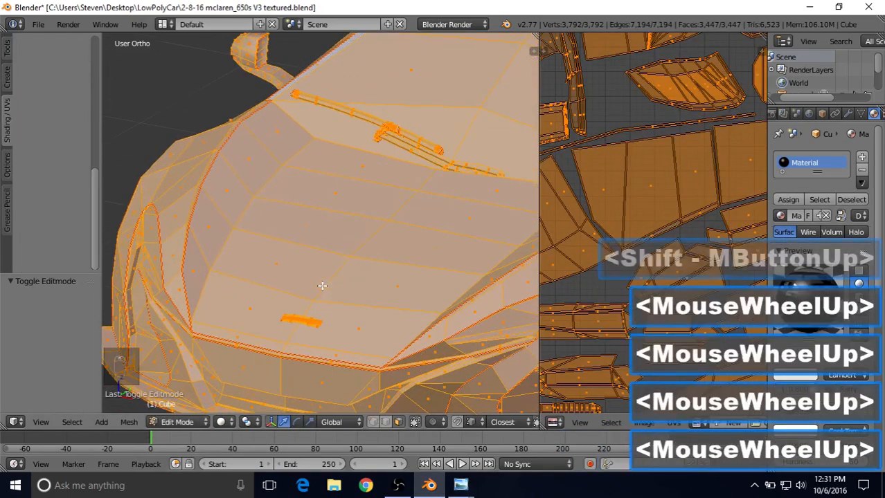
pyautogui.keyDown('shift'); pyautogui.moveTo(310, 287); pyautogui.dragTo(341, 261, button='middle'); pyautogui.keyUp('shift')
pyautogui.scroll(7, 326, 278)
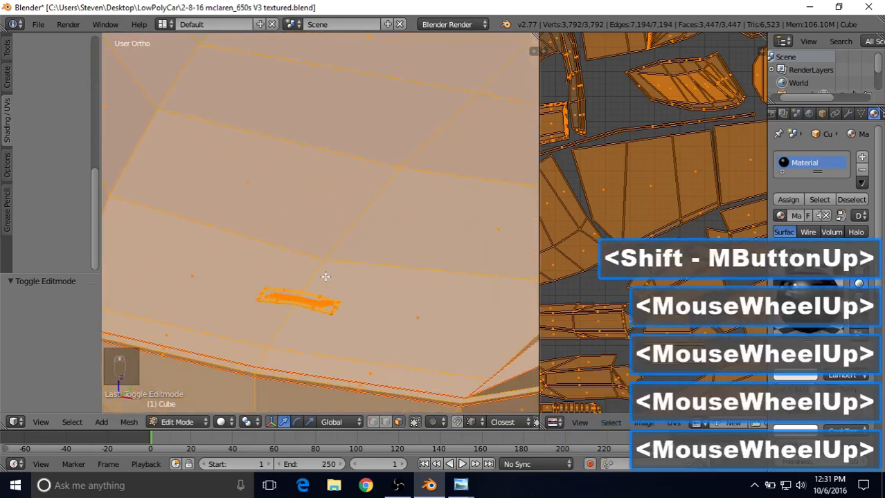
pyautogui.keyDown('shift'); pyautogui.moveTo(312, 292); pyautogui.dragTo(320, 248, button='middle'); pyautogui.keyUp('shift')
pyautogui.scroll(5, 329, 248)
pyautogui.scroll(1, 292, 253)
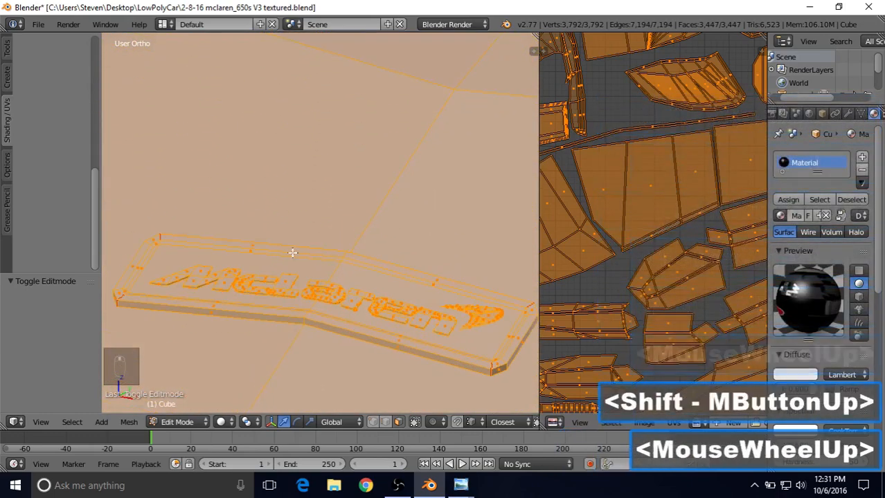
pyautogui.rightClick(199, 272)
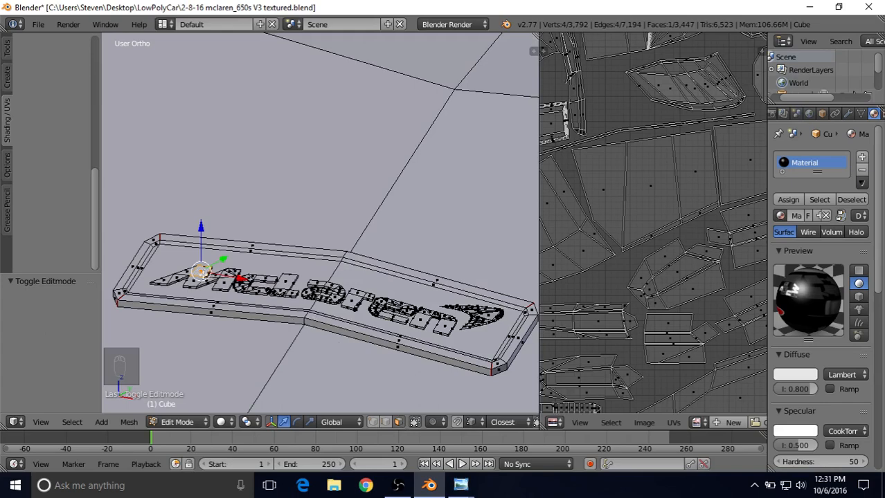
pyautogui.keyDown('shift'); pyautogui.rightClick(248, 276); pyautogui.keyUp('shift')
pyautogui.keyDown('shift'); pyautogui.rightClick(282, 280); pyautogui.keyUp('shift')
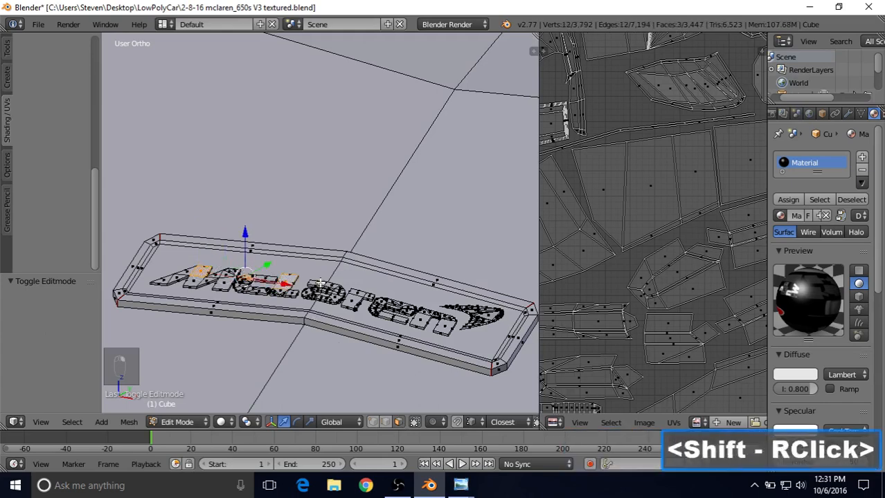
pyautogui.keyDown('shift'); pyautogui.rightClick(318, 284); pyautogui.keyUp('shift')
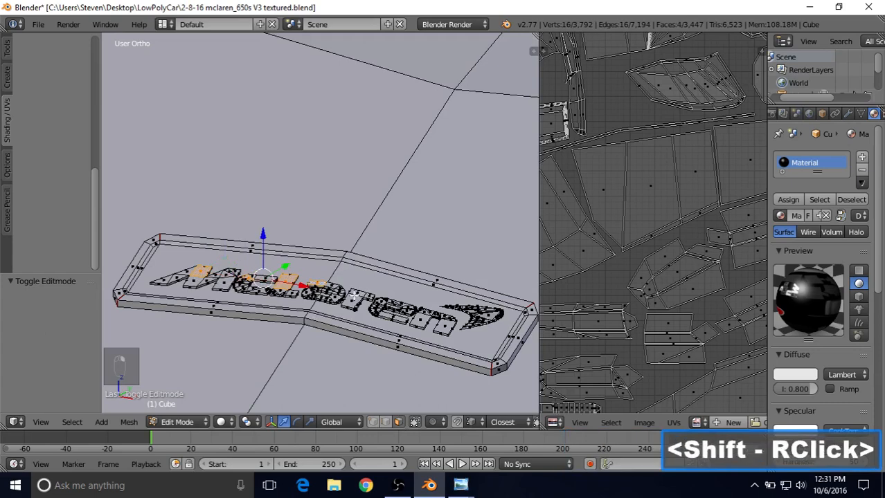
pyautogui.keyDown('shift'); pyautogui.rightClick(359, 296); pyautogui.keyUp('shift')
pyautogui.keyDown('shift'); pyautogui.rightClick(380, 304); pyautogui.keyUp('shift')
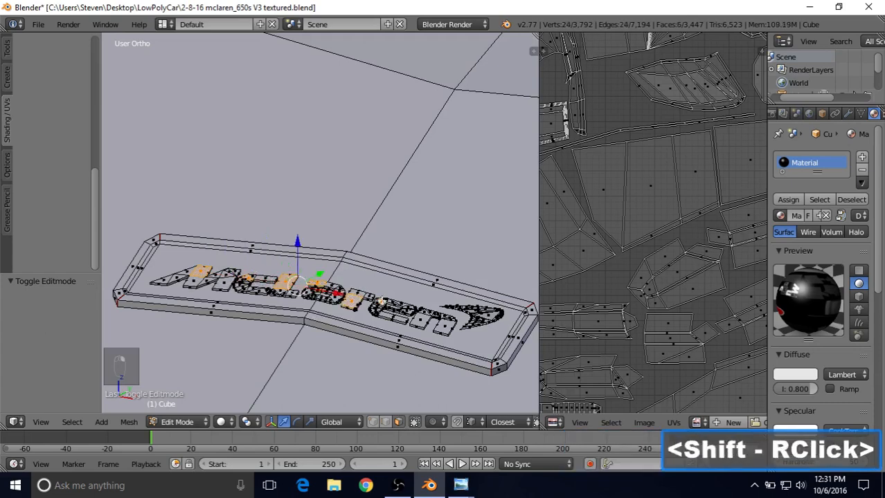
pyautogui.keyDown('shift'); pyautogui.rightClick(424, 321); pyautogui.keyUp('shift')
pyautogui.keyDown('shift'); pyautogui.rightClick(488, 314); pyautogui.keyUp('shift')
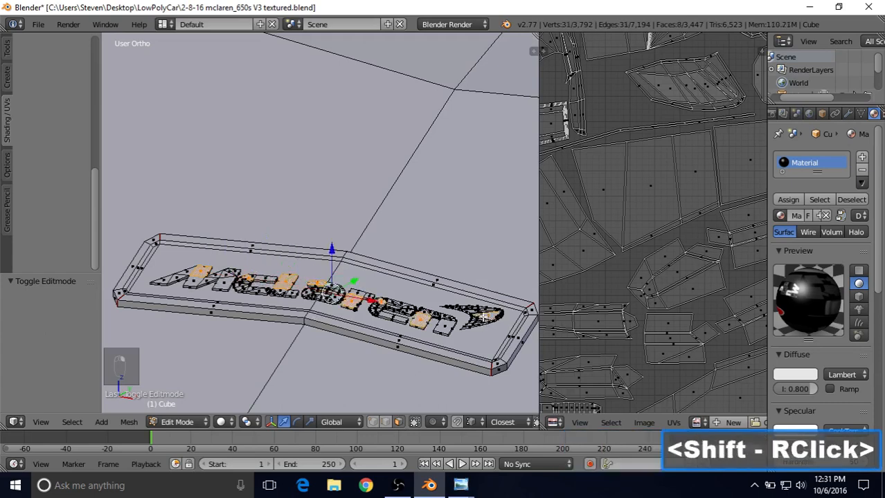
pyautogui.keyDown('shift'); pyautogui.rightClick(239, 264); pyautogui.keyUp('shift')
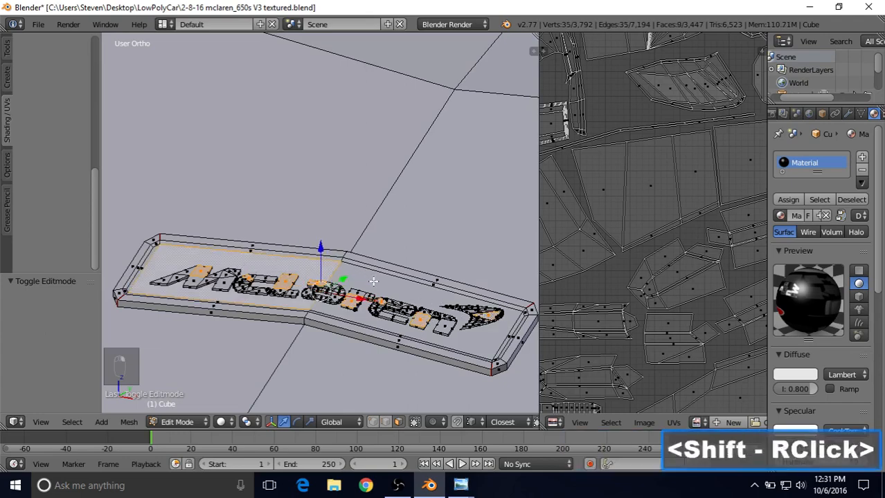
pyautogui.keyDown('shift'); pyautogui.rightClick(400, 290); pyautogui.keyUp('shift')
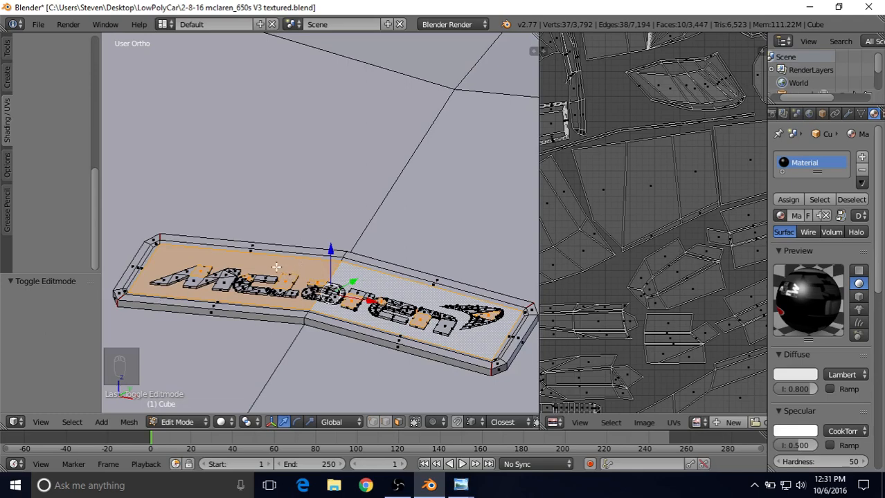
pyautogui.keyDown('shift'); pyautogui.rightClick(300, 267); pyautogui.keyUp('shift')
pyautogui.keyDown('shift'); pyautogui.rightClick(389, 281); pyautogui.keyUp('shift')
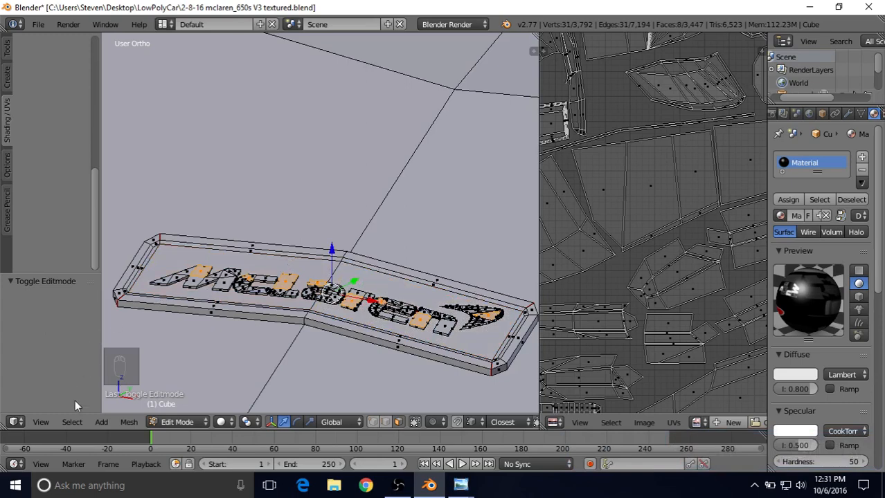
# Step: Extend the selection to all linked lettering faces and add the badge's two flat backing faces
pyautogui.click(72, 423)
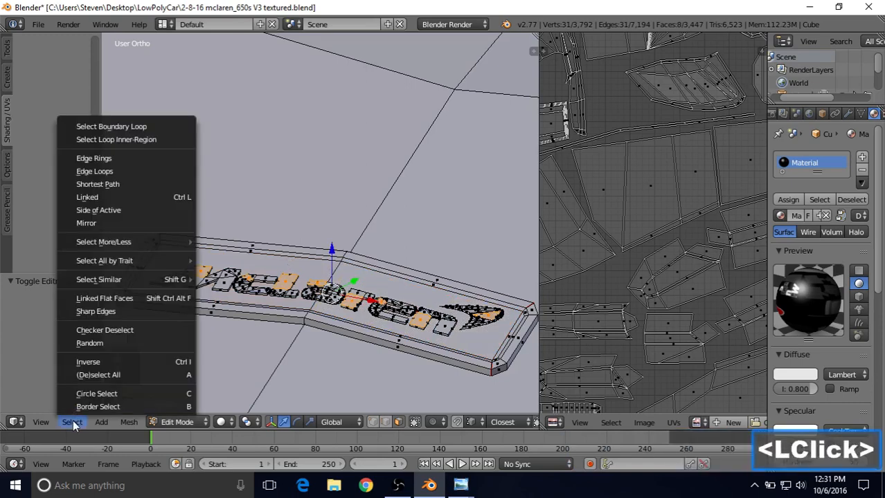
pyautogui.click(134, 197)
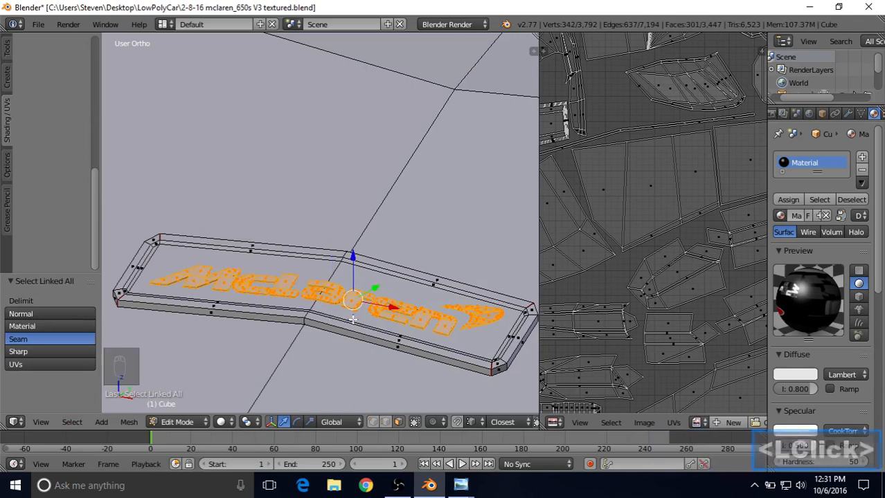
pyautogui.keyDown('shift'); pyautogui.rightClick(413, 292); pyautogui.keyUp('shift')
pyautogui.keyDown('shift'); pyautogui.rightClick(277, 267); pyautogui.keyUp('shift')
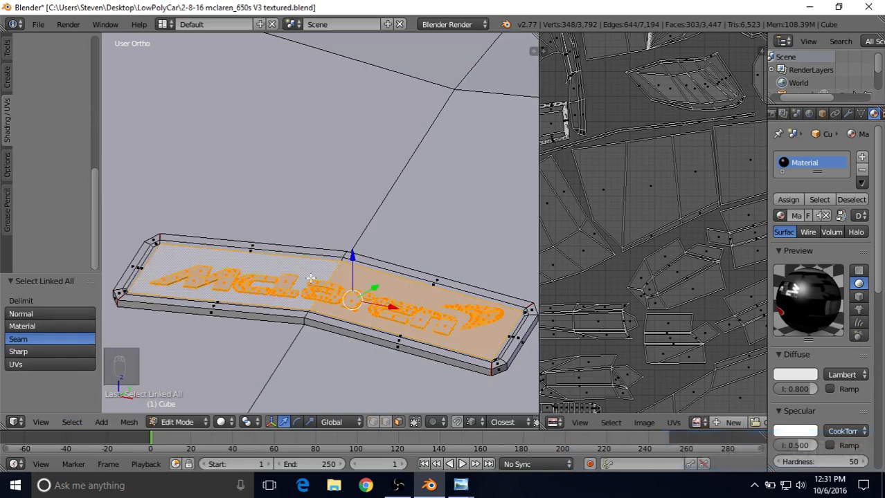
# Step: Duplicate the selected lettering and backing faces in place
pyautogui.scroll(-1, 346, 283)
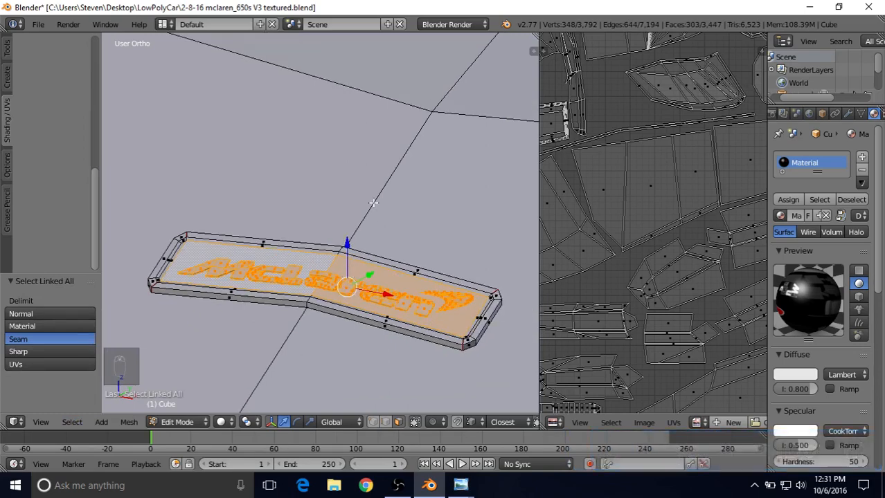
pyautogui.hotkey('shift', 'd')
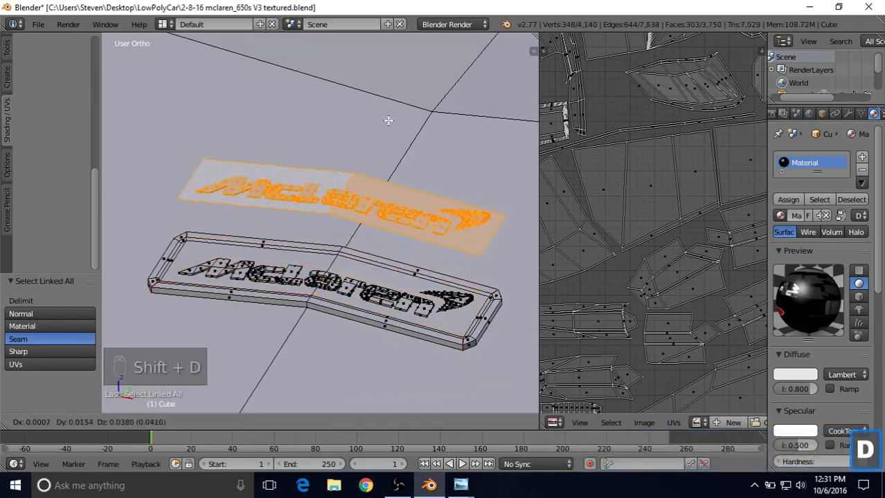
pyautogui.rightClick(385, 112)
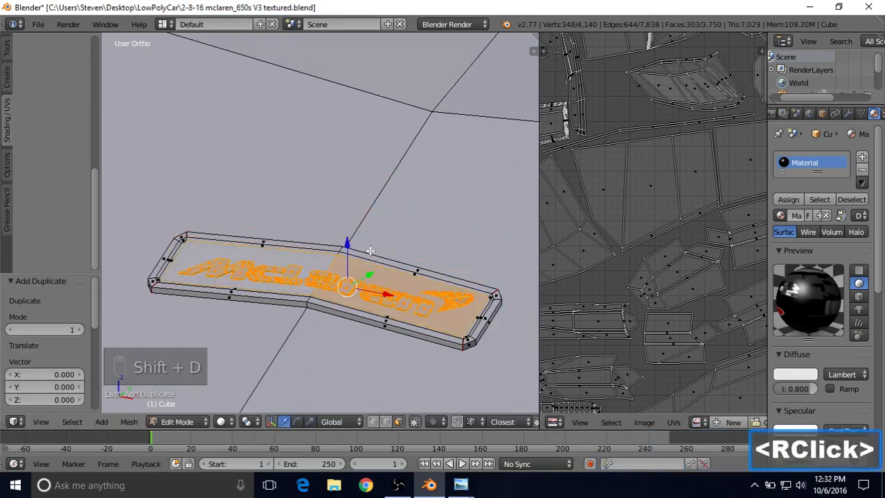
# Step: Raise the duplicated logo above the hood and move it 3.633 along Y toward the rear of the car
pyautogui.scroll(-15, 371, 251)
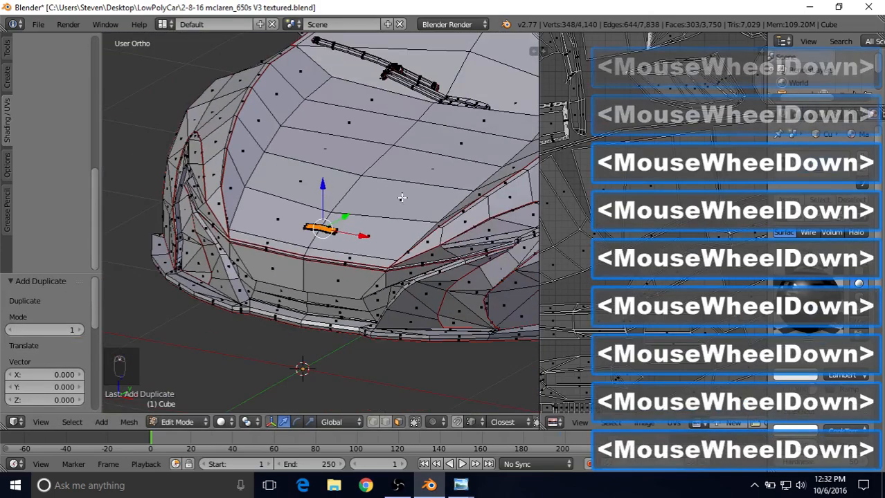
pyautogui.keyDown('shift'); pyautogui.moveTo(402, 198); pyautogui.dragTo(324, 226, button='middle'); pyautogui.keyUp('shift')
pyautogui.moveTo(252, 216); pyautogui.dragTo(262, 97)
pyautogui.scroll(-5, 262, 97)
pyautogui.moveTo(375, 161); pyautogui.dragTo(344, 166, button='middle')
pyautogui.moveTo(344, 166); pyautogui.dragTo(498, 169)
pyautogui.keyDown('shift'); pyautogui.moveTo(498, 169); pyautogui.dragTo(302, 174, button='middle'); pyautogui.keyUp('shift')
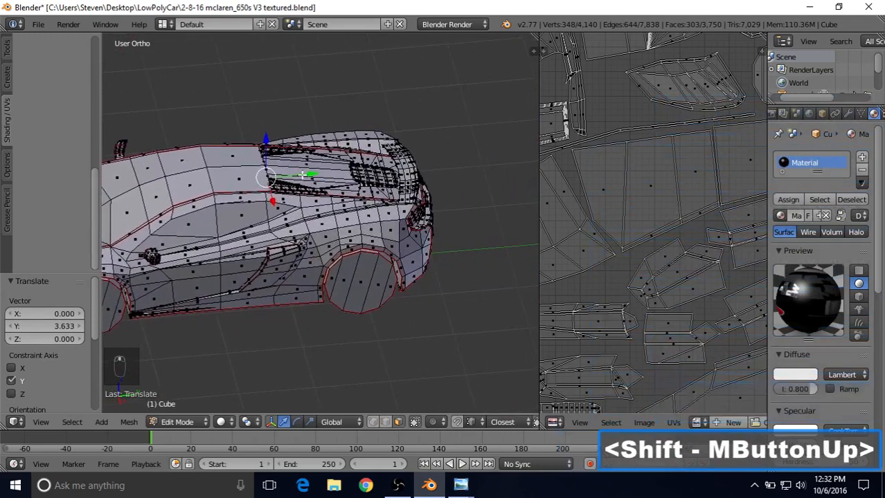
# Step: Move the duplicated logo another 0.187 and 0.030 along Y, up to the front edge of the louvered engine cover
pyautogui.moveTo(303, 176); pyautogui.dragTo(385, 170)
pyautogui.keyDown('shift'); pyautogui.moveTo(379, 174); pyautogui.dragTo(367, 225, button='middle'); pyautogui.keyUp('shift')
pyautogui.scroll(7, 365, 225)
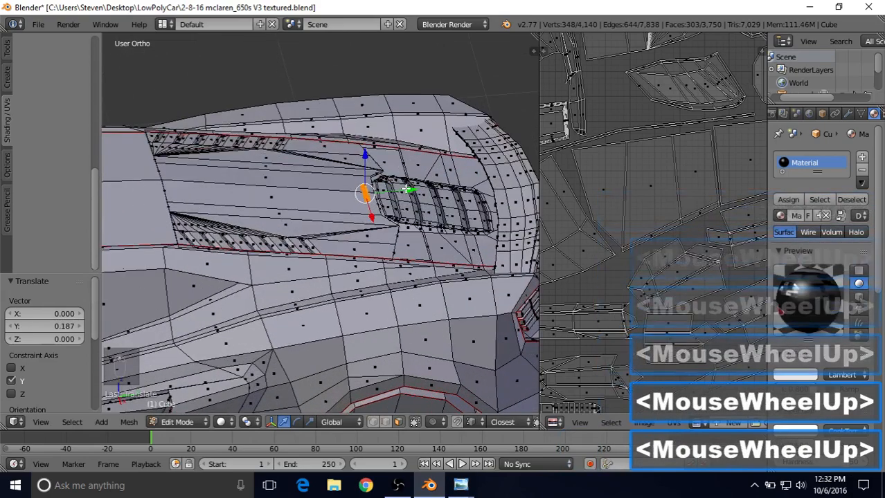
pyautogui.moveTo(408, 189); pyautogui.dragTo(414, 190)
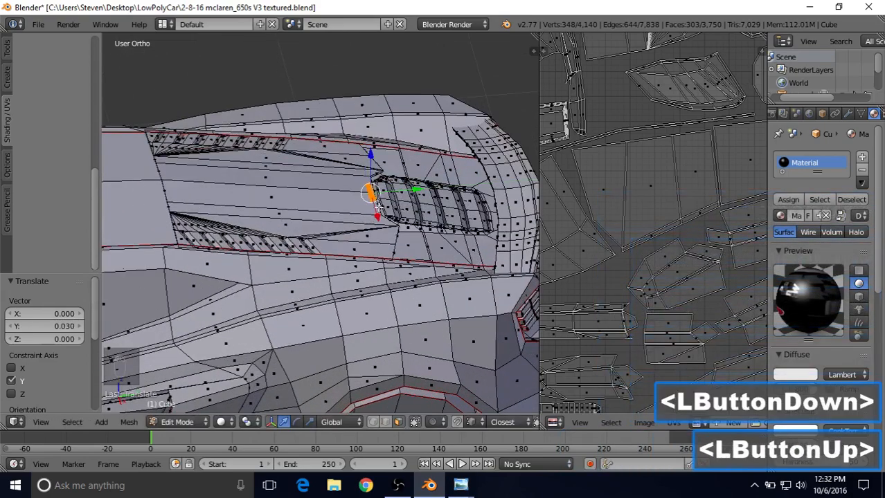
pyautogui.keyDown('shift'); pyautogui.moveTo(379, 206); pyautogui.dragTo(338, 203, button='middle'); pyautogui.keyUp('shift')
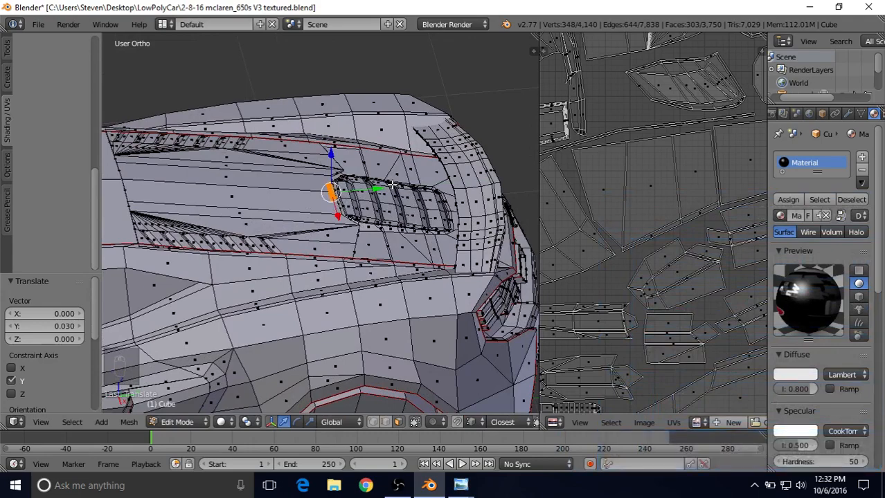
# Step: Rotate the duplicated logo 180 degrees about the global Z axis
pyautogui.press('KP_Decimal')
pyautogui.moveTo(378, 191)
pyautogui.mouseDown(button='middle')
pyautogui.moveTo(367, 194)
pyautogui.moveTo(359, 152)
pyautogui.moveTo(346, 210)
pyautogui.moveTo(366, 213)
pyautogui.moveTo(372, 195)
pyautogui.mouseUp(button='middle')
pyautogui.press('r')
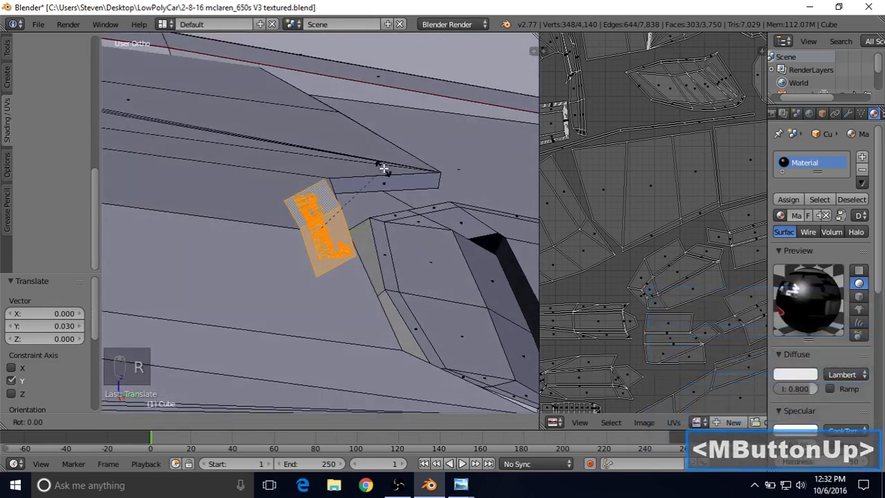
pyautogui.write('z')
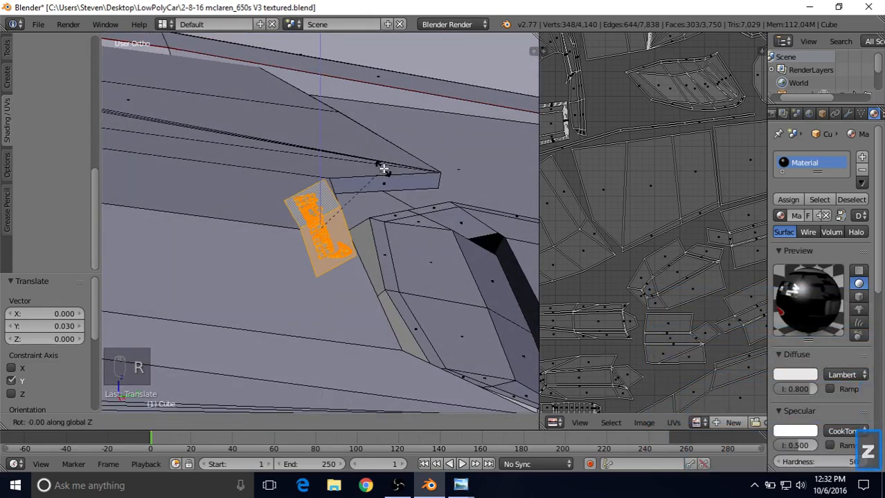
pyautogui.write('180')
pyautogui.press('Return')
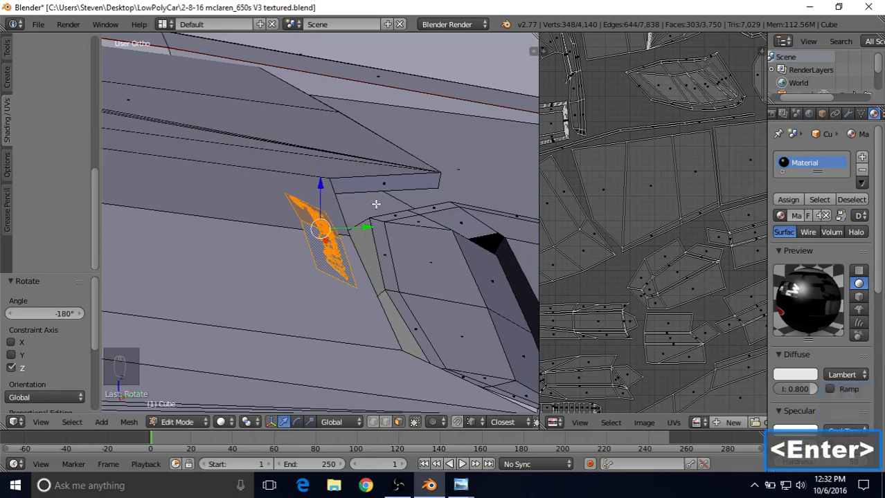
# Step: Shift the duplicated logo about 0.0275 along X to center it on the car's middle edge line
pyautogui.moveTo(376, 203); pyautogui.dragTo(265, 233, button='middle')
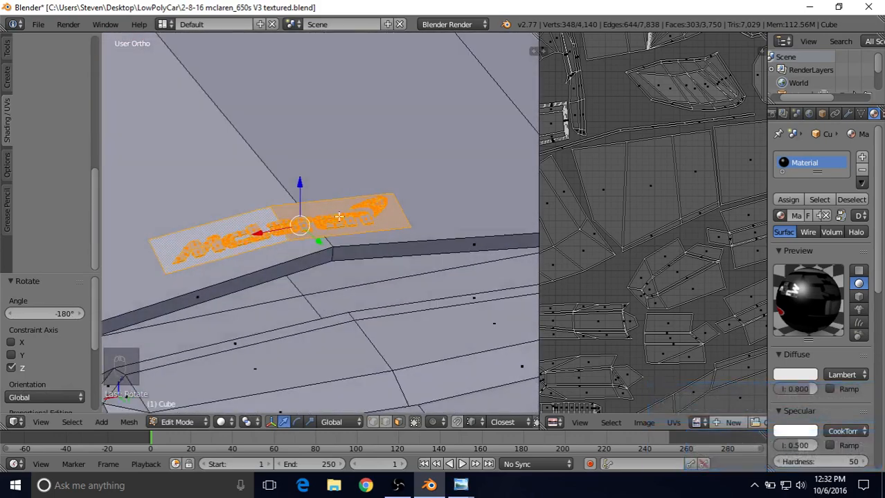
pyautogui.moveTo(357, 216); pyautogui.dragTo(312, 239, button='middle')
pyautogui.scroll(-2, 312, 242)
pyautogui.moveTo(270, 224); pyautogui.dragTo(293, 228)
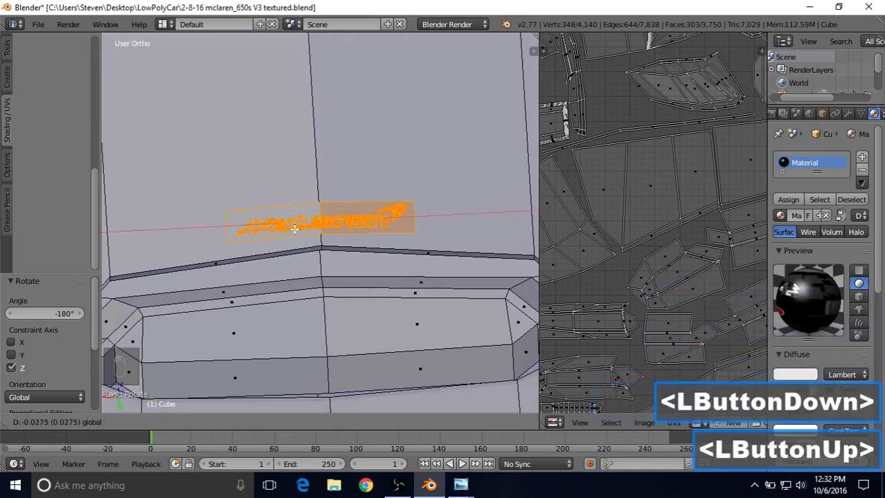
# Step: Rotate the duplicated logo -18.03° in the right orthographic view to match the slope of the rear window
pyautogui.moveTo(306, 211); pyautogui.dragTo(392, 195, button='middle')
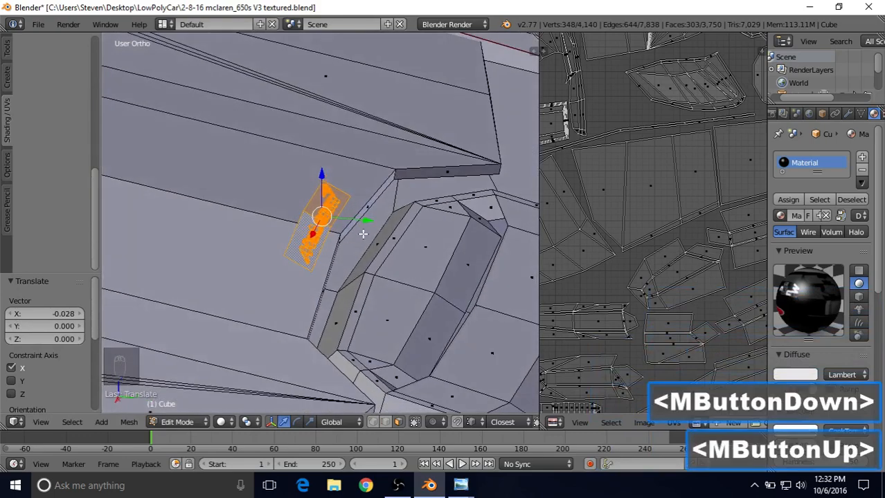
pyautogui.moveTo(364, 233); pyautogui.dragTo(373, 215, button='middle')
pyautogui.scroll(1, 385, 218)
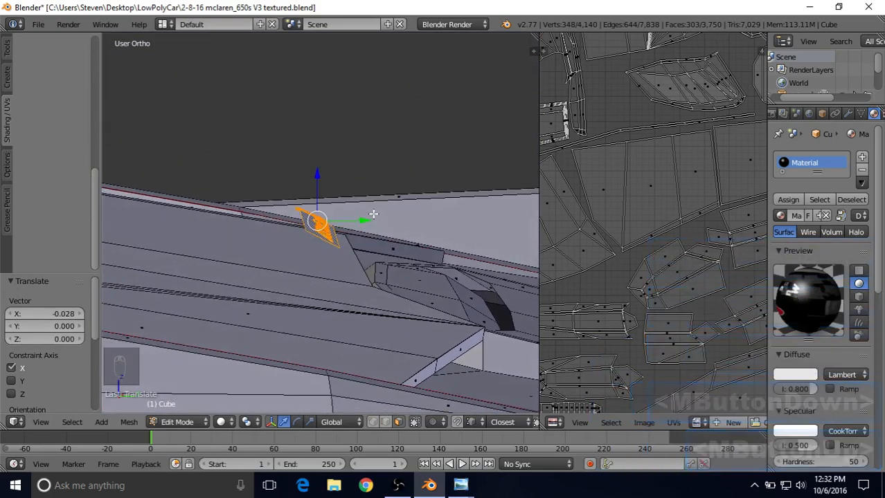
pyautogui.press('KP_3')
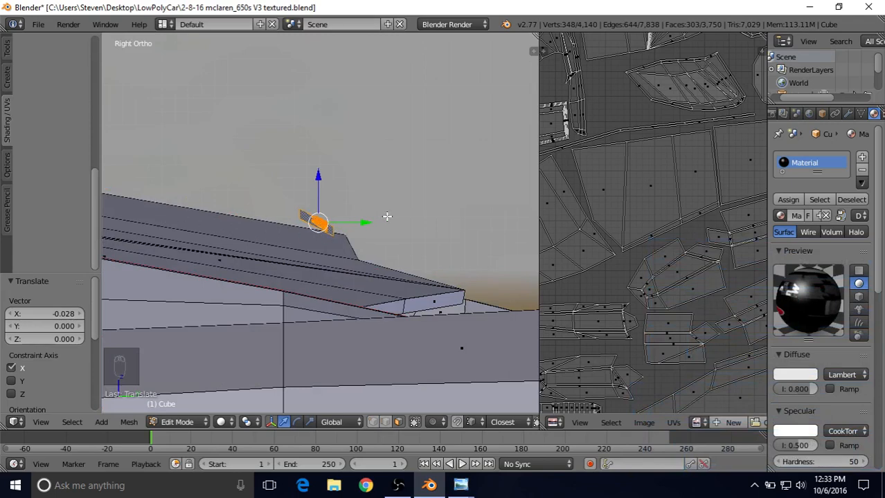
pyautogui.press('r')
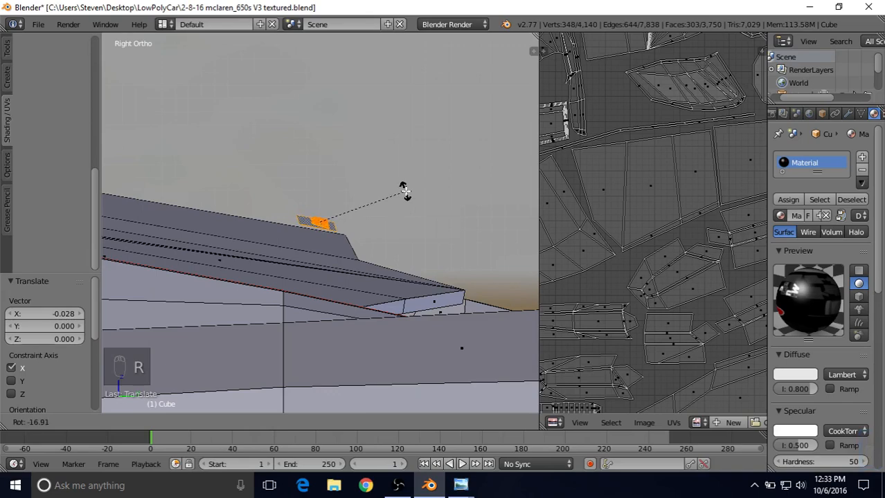
pyautogui.click(405, 191)
pyautogui.scroll(5, 275, 227)
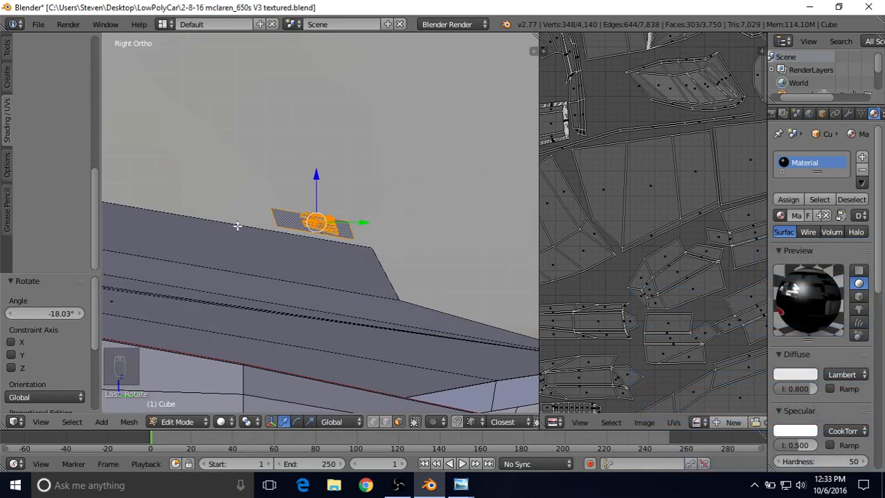
# Step: Lower the duplicated logo about 0.008 along Z so it sits close to the rear window surface
pyautogui.scroll(-4, 293, 226)
pyautogui.moveTo(344, 243); pyautogui.dragTo(313, 222, button='middle')
pyautogui.moveTo(336, 193); pyautogui.dragTo(336, 188)
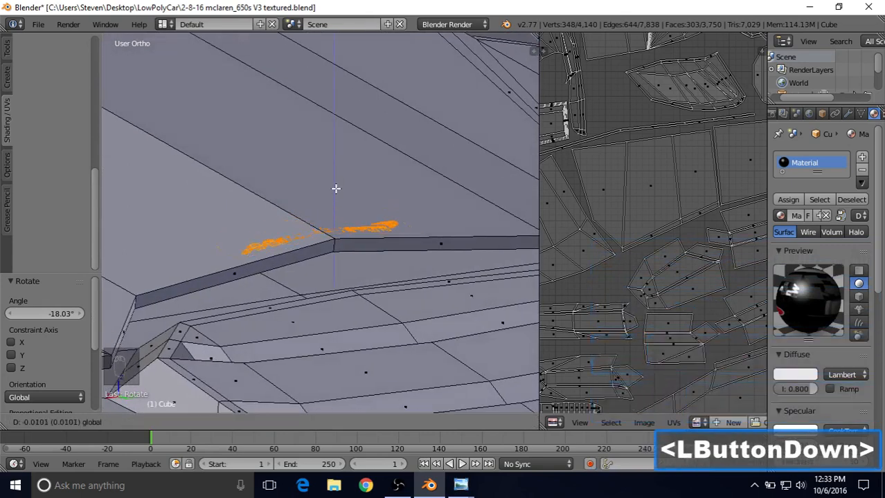
pyautogui.moveTo(336, 188); pyautogui.dragTo(337, 185)
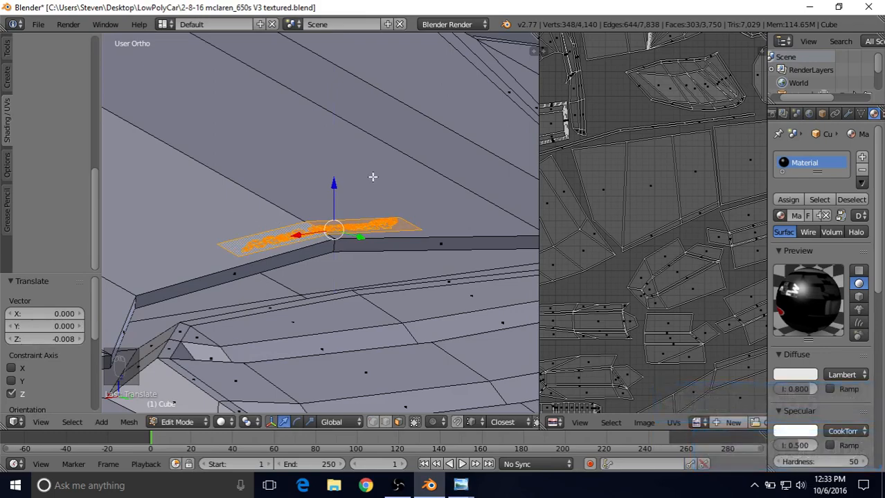
# Step: Move the duplicated logo 0.008 along Y toward the rear window's back edge
pyautogui.scroll(-2, 373, 177)
pyautogui.moveTo(271, 154); pyautogui.dragTo(328, 216, button='middle')
pyautogui.moveTo(354, 229); pyautogui.dragTo(360, 232)
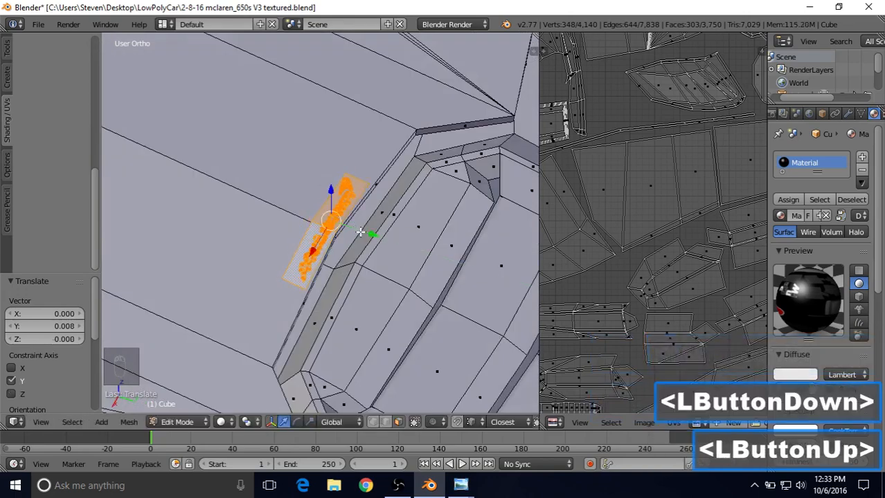
# Step: Check the logo's position on the rear window in the McLaren 650S rearview reference photo and return to Blender
pyautogui.click(460, 486)
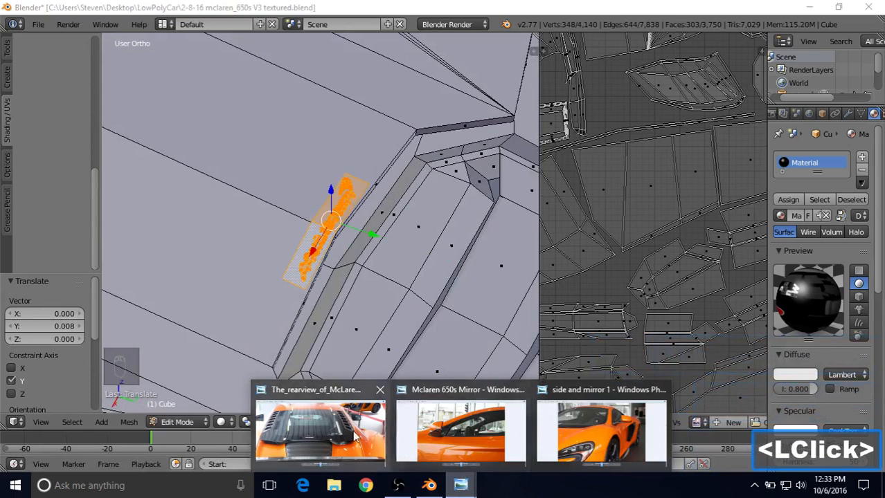
pyautogui.click(321, 430)
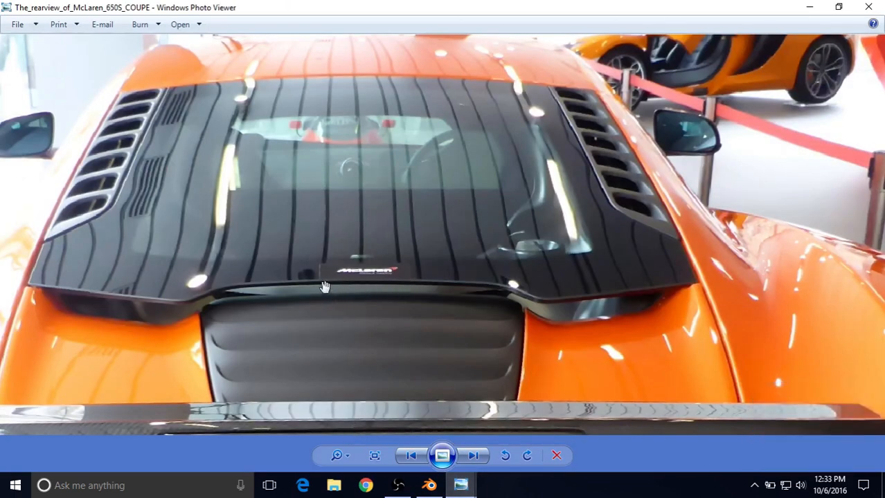
pyautogui.click(430, 485)
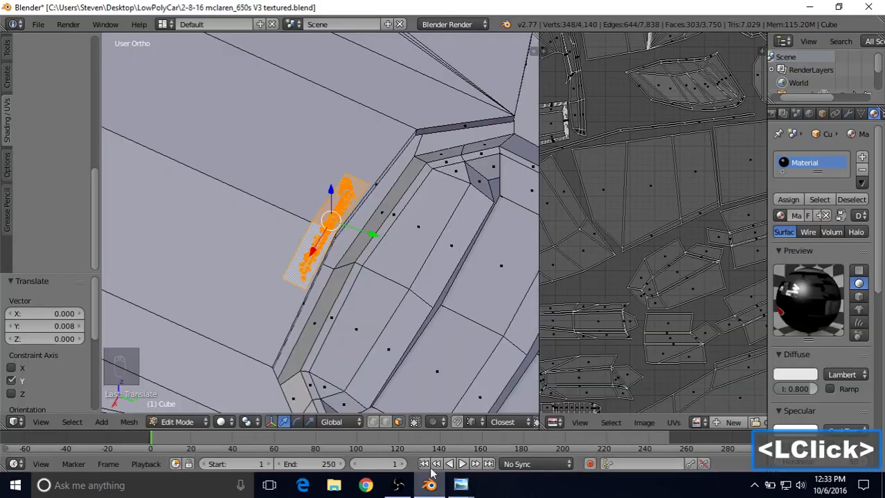
# Step: Select both short outer edges of the logo's backing plate and move them 0.003 along Y in top view
pyautogui.moveTo(333, 249); pyautogui.dragTo(308, 252, button='middle')
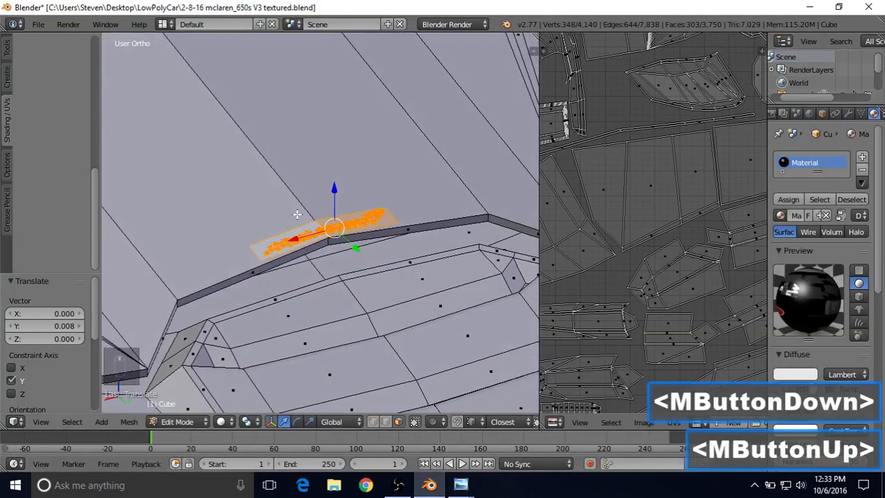
pyautogui.scroll(4, 364, 232)
pyautogui.moveTo(363, 232); pyautogui.dragTo(408, 240, button='middle')
pyautogui.click(386, 423)
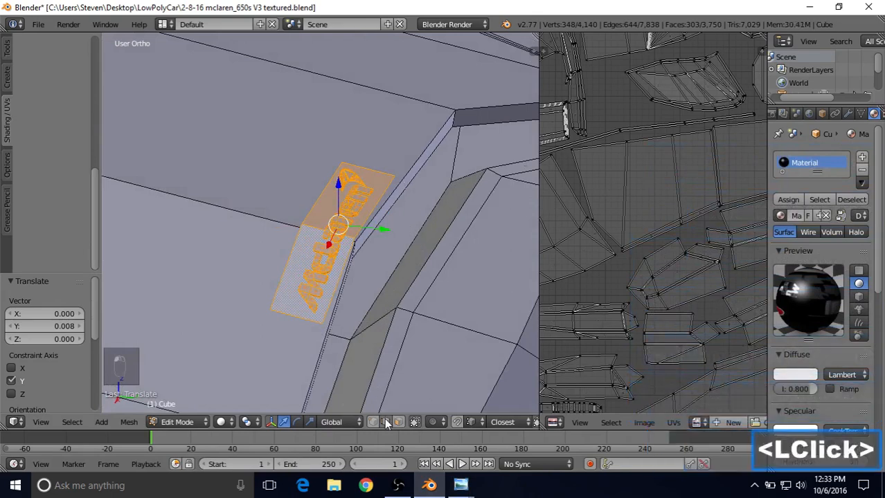
pyautogui.rightClick(295, 319)
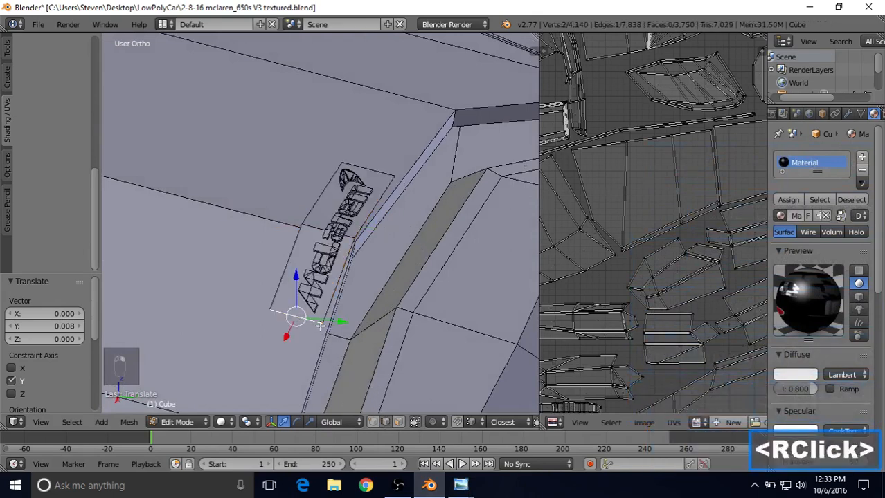
pyautogui.moveTo(344, 320); pyautogui.dragTo(346, 320)
pyautogui.rightClick(346, 320)
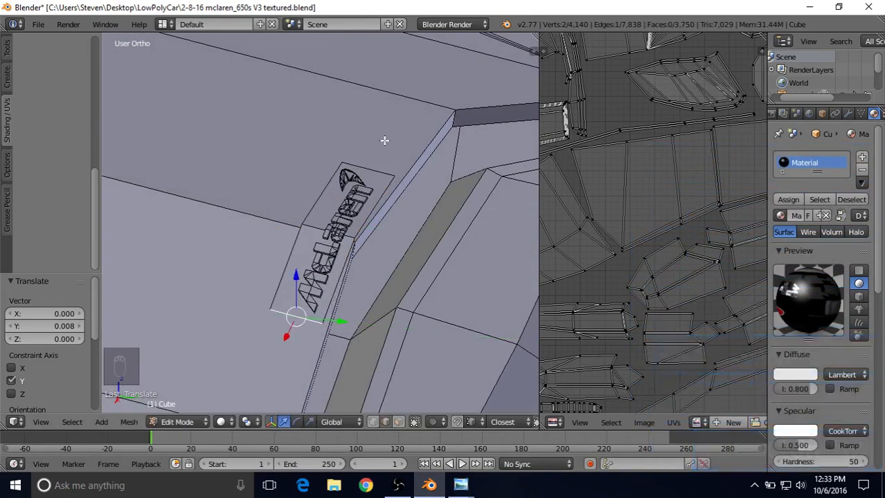
pyautogui.keyDown('shift'); pyautogui.rightClick(364, 165); pyautogui.keyUp('shift')
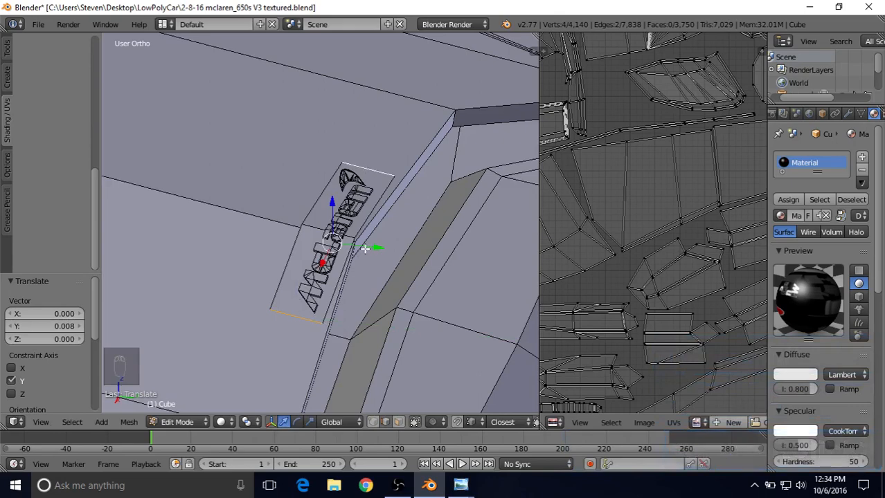
pyautogui.press('KP_7')
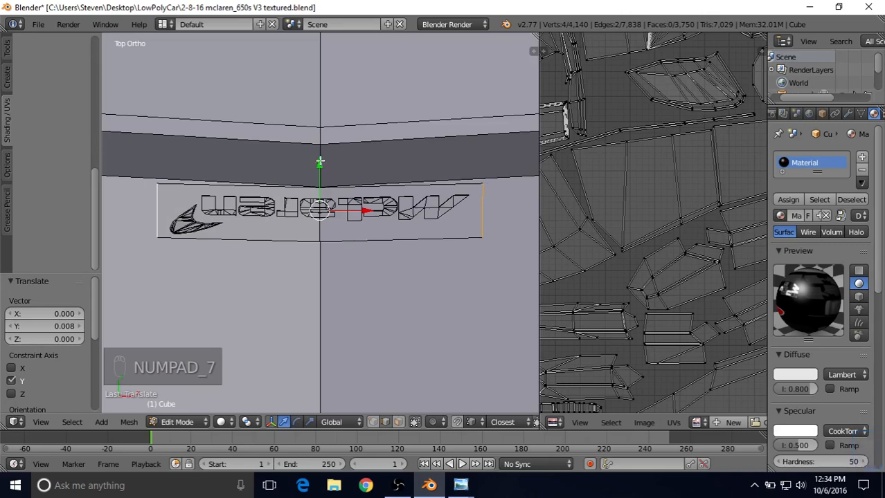
pyautogui.moveTo(319, 162); pyautogui.dragTo(319, 156)
# Step: Move the center edge of the logo's backing plate 0.0003438 along Y to line up with the window's back edge
pyautogui.keyDown('shift'); pyautogui.moveTo(319, 157); pyautogui.dragTo(322, 181, button='middle'); pyautogui.keyUp('shift')
pyautogui.scroll(3, 333, 273)
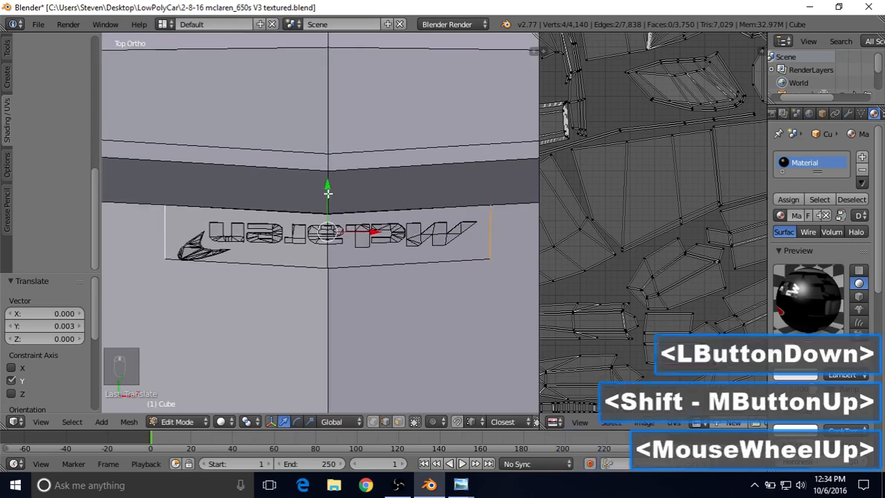
pyautogui.rightClick(333, 274)
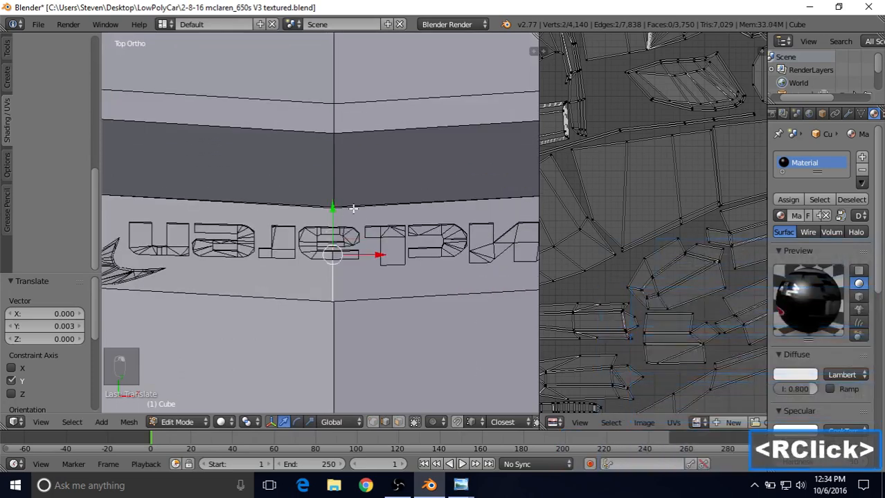
pyautogui.scroll(3, 352, 208)
pyautogui.click(341, 201)
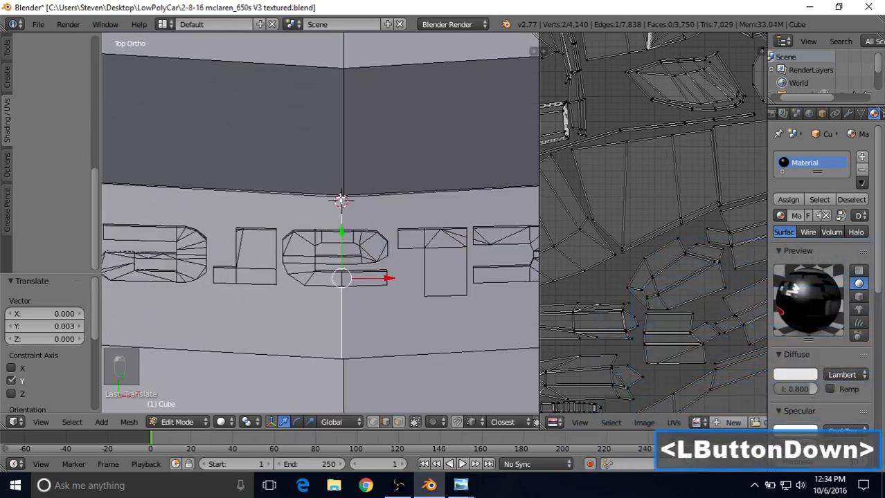
pyautogui.moveTo(341, 233); pyautogui.dragTo(344, 234)
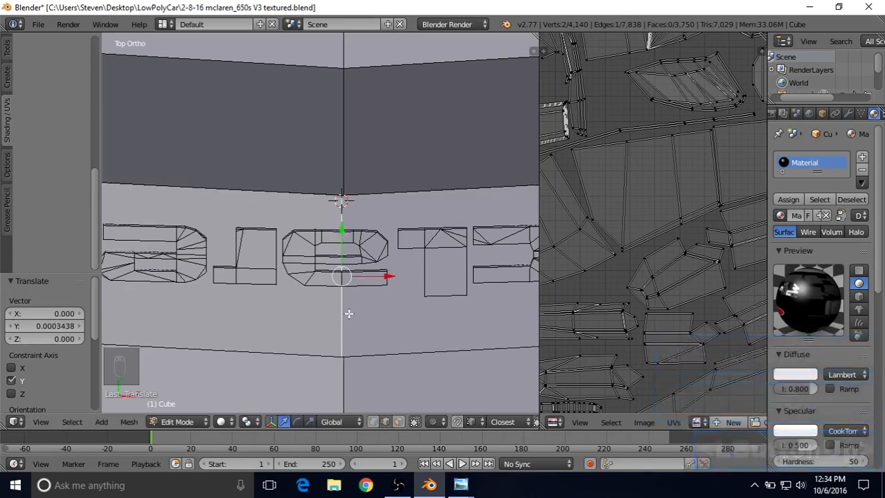
# Step: In face select mode, select one face in each letter of the McLaren logo, from the M to the n
pyautogui.keyDown('shift'); pyautogui.moveTo(350, 310); pyautogui.dragTo(364, 227, button='middle'); pyautogui.keyUp('shift')
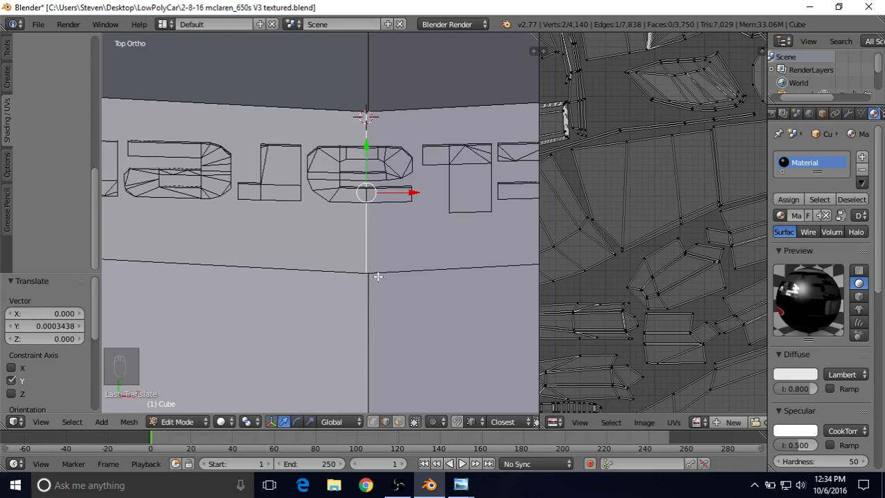
pyautogui.scroll(-3, 365, 328)
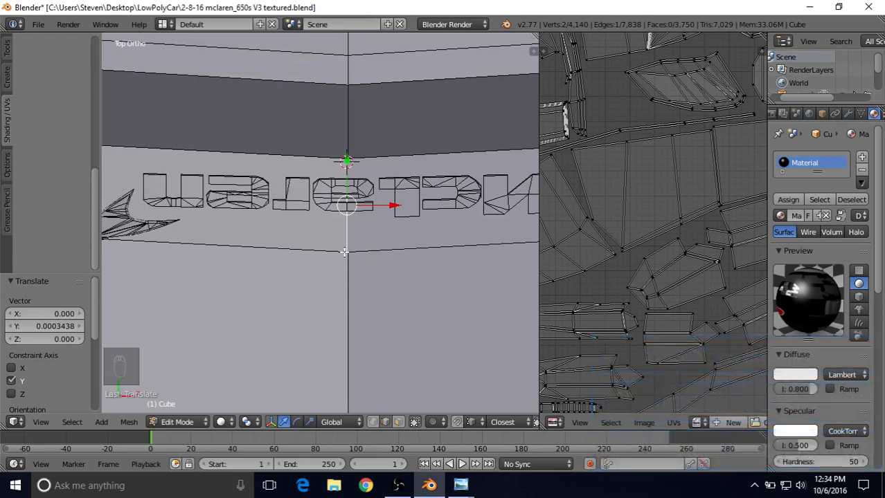
pyautogui.keyDown('shift'); pyautogui.moveTo(344, 253); pyautogui.dragTo(366, 250, button='middle'); pyautogui.keyUp('shift')
pyautogui.scroll(-2, 364, 262)
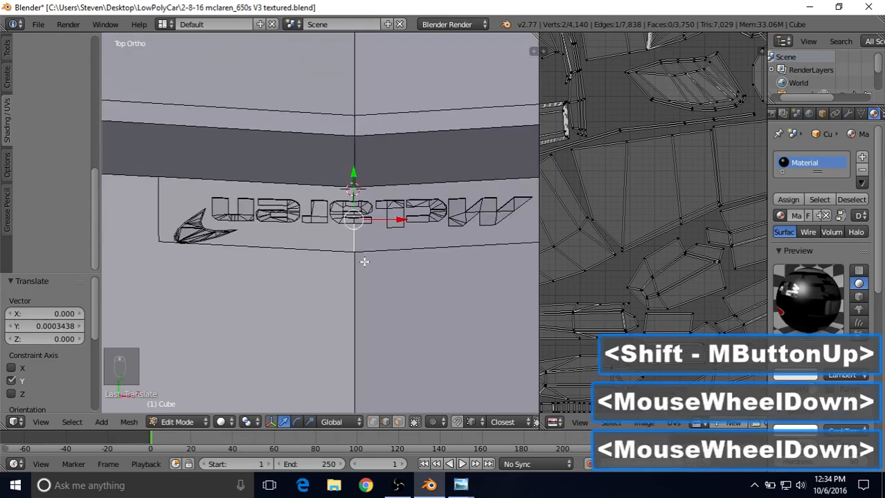
pyautogui.keyDown('shift'); pyautogui.moveTo(363, 306); pyautogui.dragTo(345, 331, button='middle'); pyautogui.keyUp('shift')
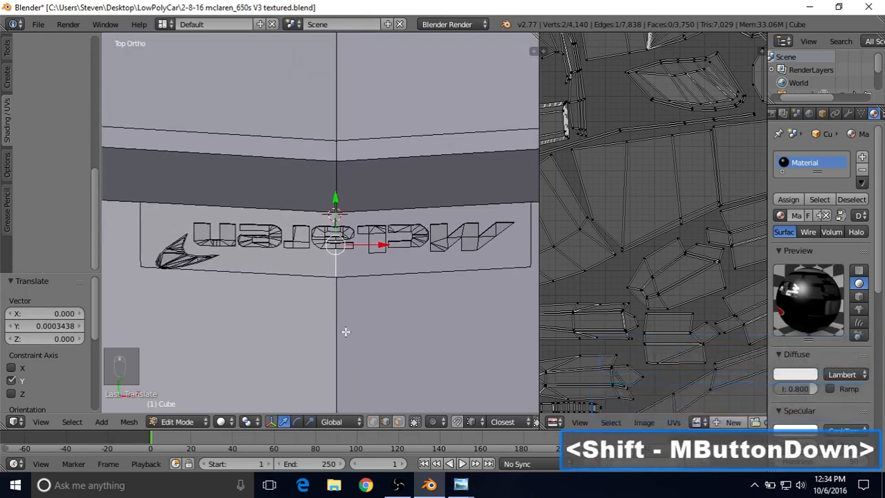
pyautogui.click(398, 421)
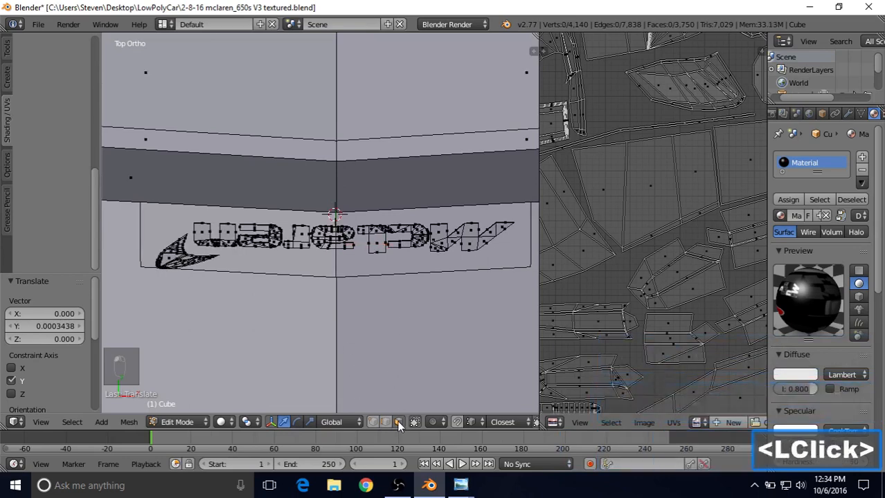
pyautogui.scroll(2, 405, 332)
pyautogui.rightClick(488, 236)
pyautogui.keyDown('shift'); pyautogui.rightClick(453, 235); pyautogui.keyUp('shift')
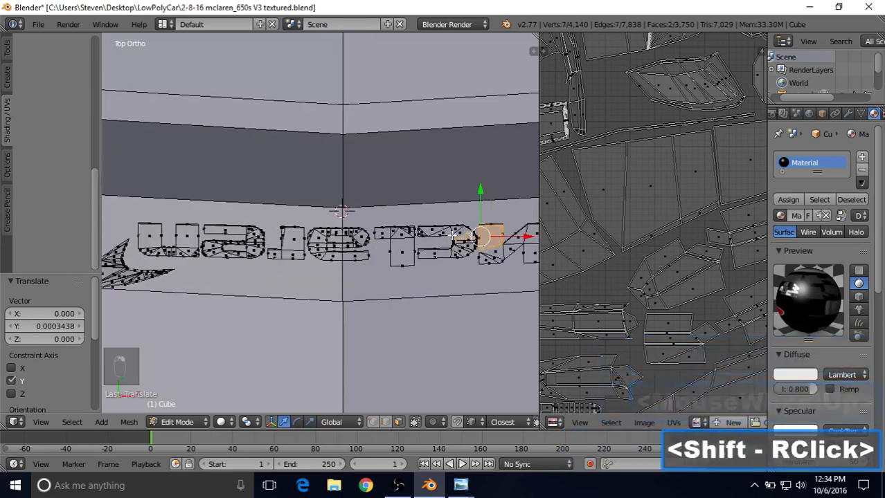
pyautogui.keyDown('shift'); pyautogui.rightClick(400, 236); pyautogui.keyUp('shift')
pyautogui.keyDown('shift'); pyautogui.rightClick(359, 237); pyautogui.keyUp('shift')
pyautogui.keyDown('shift'); pyautogui.rightClick(288, 237); pyautogui.keyUp('shift')
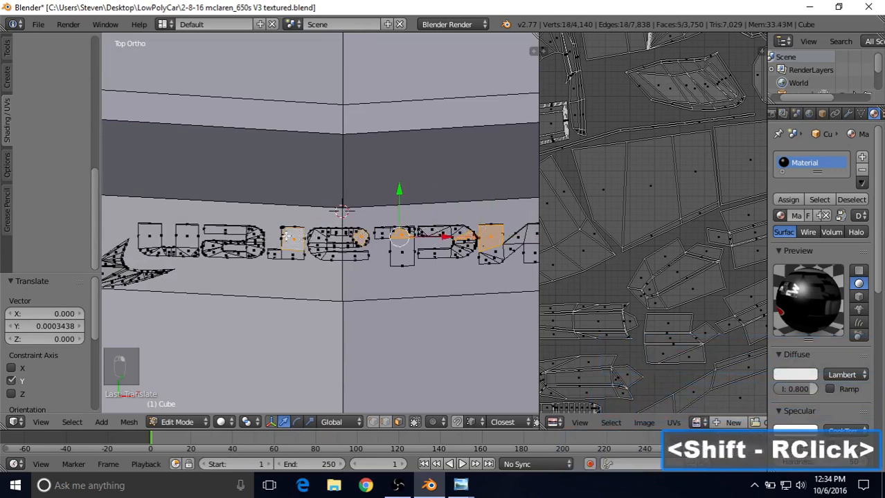
pyautogui.keyDown('shift'); pyautogui.rightClick(186, 238); pyautogui.keyUp('shift')
pyautogui.keyDown('shift'); pyautogui.rightClick(108, 263); pyautogui.keyUp('shift')
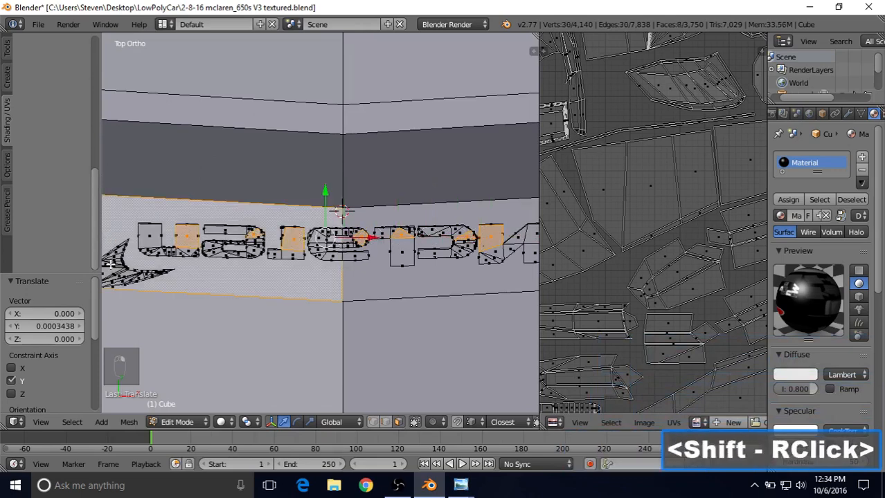
pyautogui.keyDown('shift'); pyautogui.moveTo(248, 296); pyautogui.dragTo(208, 259, button='middle'); pyautogui.keyUp('shift')
pyautogui.keyDown('shift'); pyautogui.rightClick(173, 198); pyautogui.keyUp('shift')
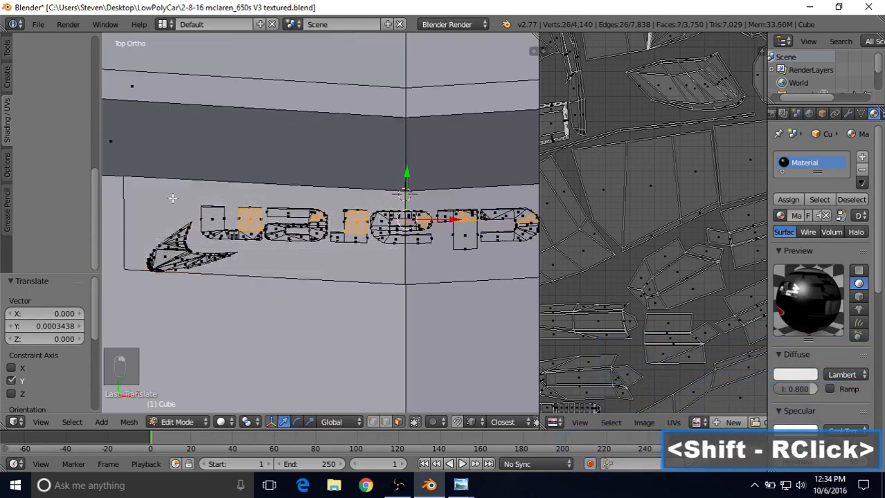
pyautogui.keyDown('shift'); pyautogui.rightClick(166, 260); pyautogui.keyUp('shift')
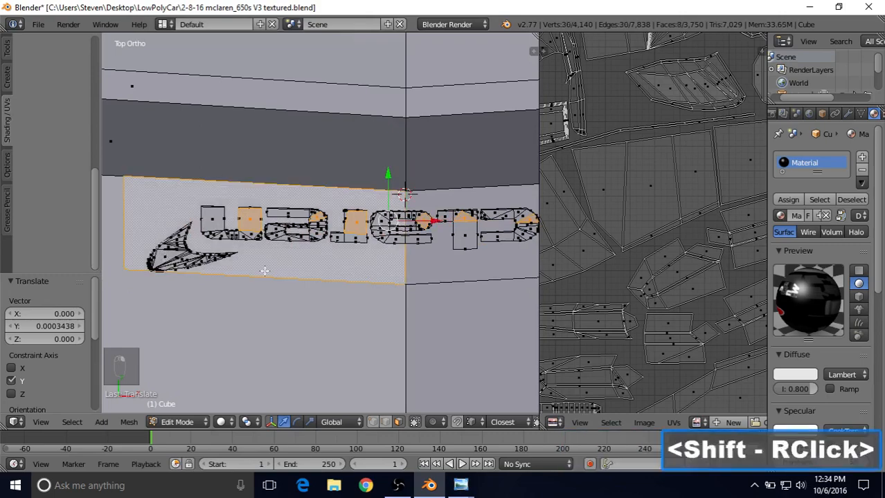
pyautogui.moveTo(304, 252); pyautogui.dragTo(339, 221, button='middle')
pyautogui.keyDown('shift'); pyautogui.rightClick(186, 317); pyautogui.keyUp('shift')
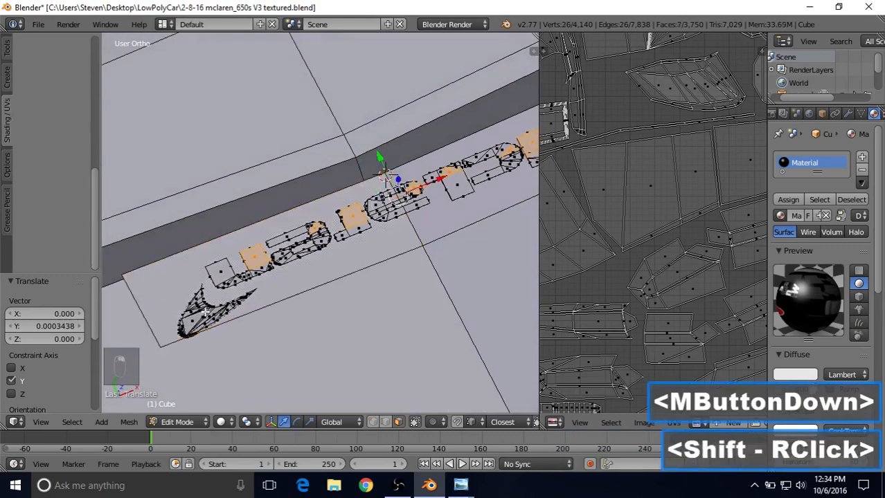
# Step: Add one face of the logo's swoosh and both halves of its backing plate to the selection
pyautogui.moveTo(186, 317); pyautogui.dragTo(250, 299, button='middle')
pyautogui.scroll(4, 326, 246)
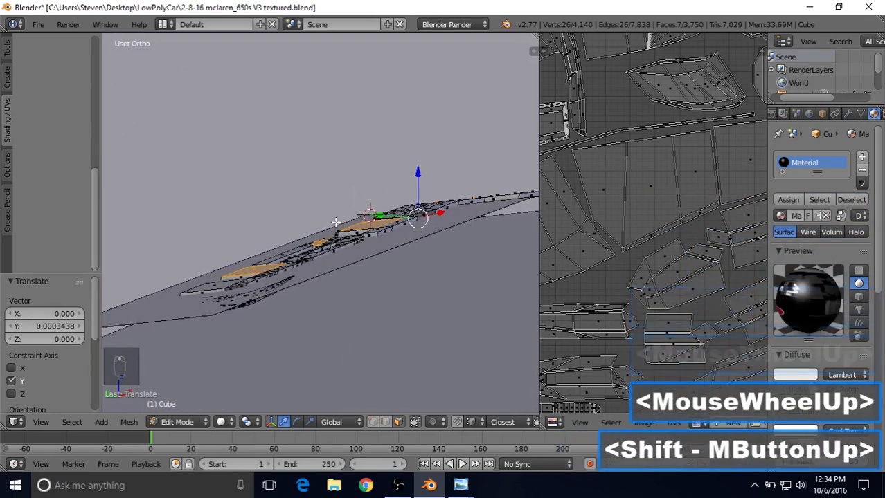
pyautogui.keyDown('shift'); pyautogui.rightClick(252, 301); pyautogui.keyUp('shift')
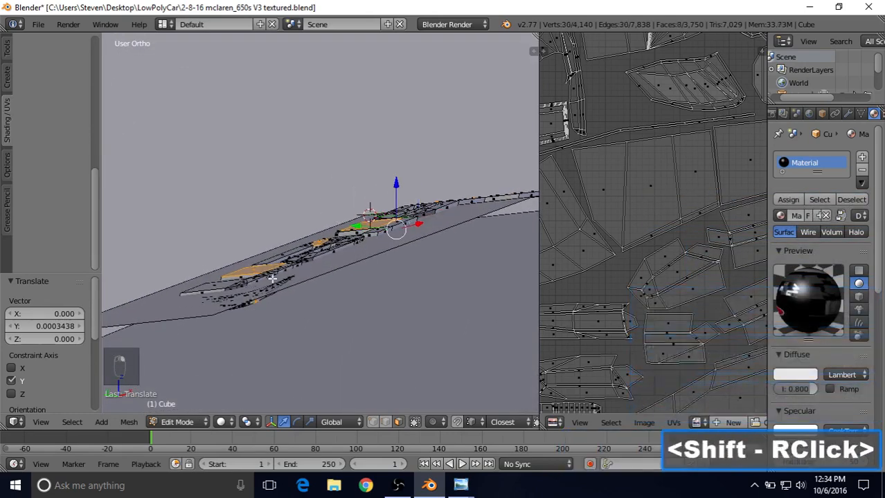
pyautogui.keyDown('shift'); pyautogui.rightClick(316, 266); pyautogui.keyUp('shift')
pyautogui.keyDown('shift'); pyautogui.moveTo(375, 246); pyautogui.dragTo(302, 305, button='middle'); pyautogui.keyUp('shift')
pyautogui.moveTo(360, 272); pyautogui.dragTo(270, 281, button='middle')
pyautogui.keyDown('shift'); pyautogui.rightClick(415, 226); pyautogui.keyUp('shift')
pyautogui.scroll(-2, 366, 264)
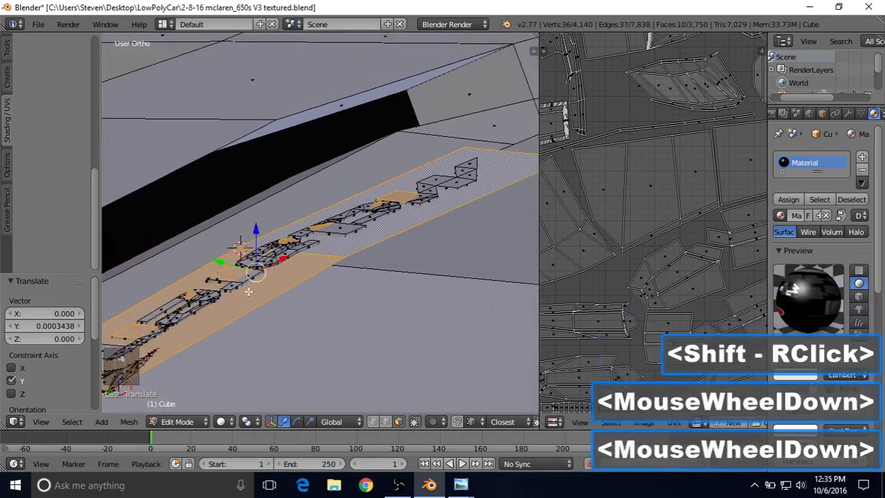
# Step: Extend the selection to all geometry linked to the chosen logo letters, swoosh and backing plate faces
pyautogui.click(72, 423)
pyautogui.click(114, 198)
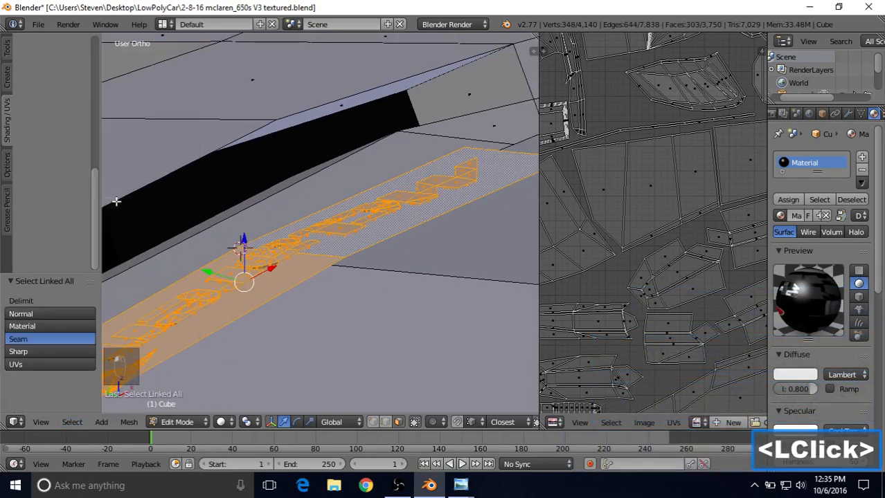
pyautogui.moveTo(345, 189); pyautogui.dragTo(300, 212, button='middle')
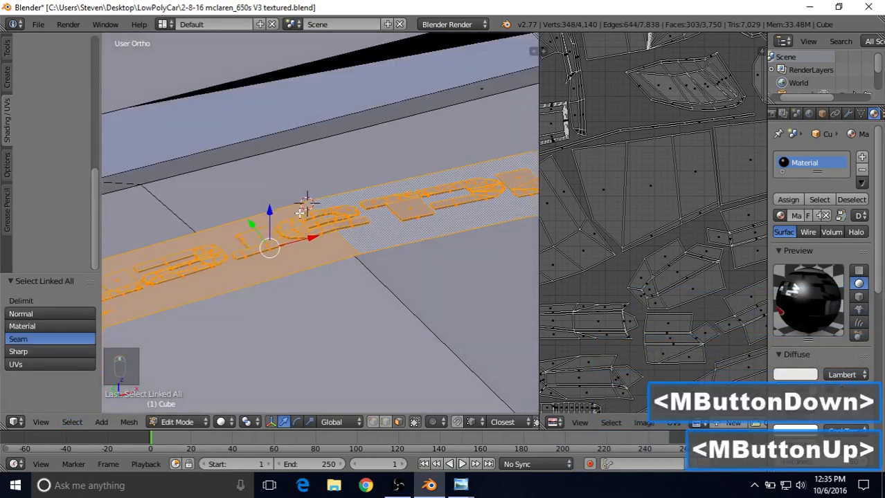
# Step: In top view with wireframe shading, move the whole logo 0.0003182 along X to align the plate's middle with the window's center line
pyautogui.press('KP_7')
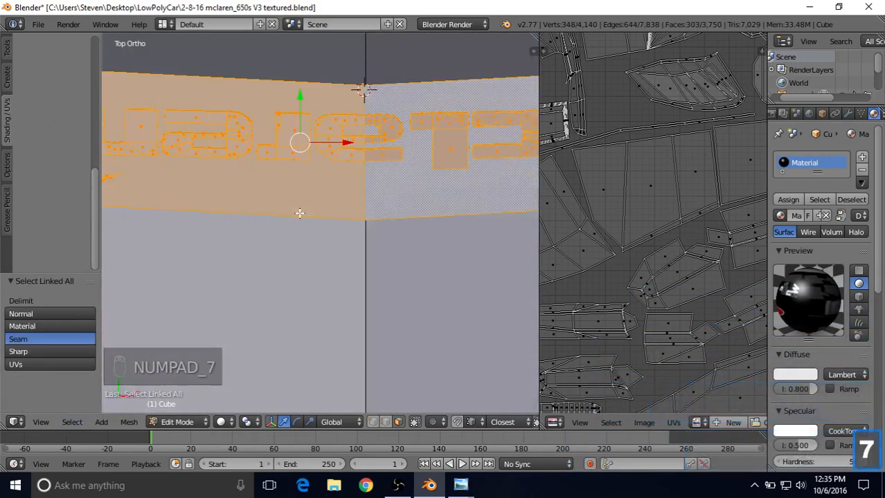
pyautogui.scroll(-4, 405, 196)
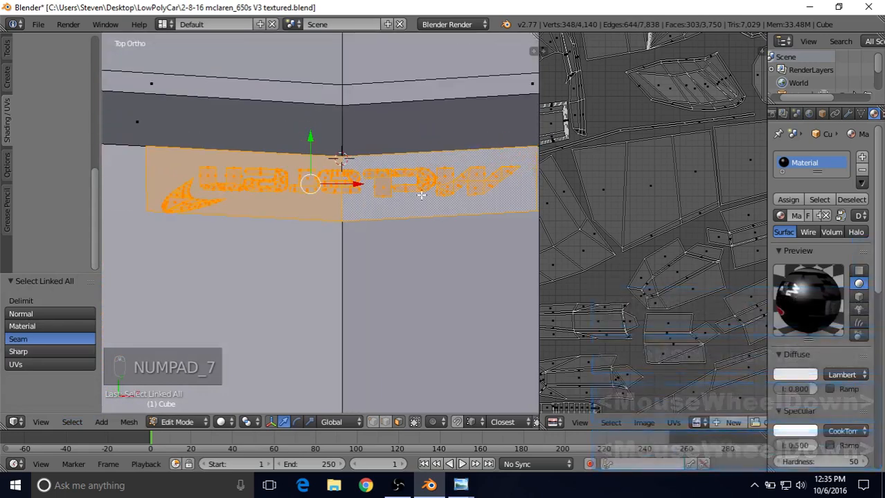
pyautogui.scroll(4, 416, 193)
pyautogui.keyDown('shift'); pyautogui.moveTo(344, 162); pyautogui.dragTo(360, 194, button='middle'); pyautogui.keyUp('shift')
pyautogui.scroll(2, 360, 194)
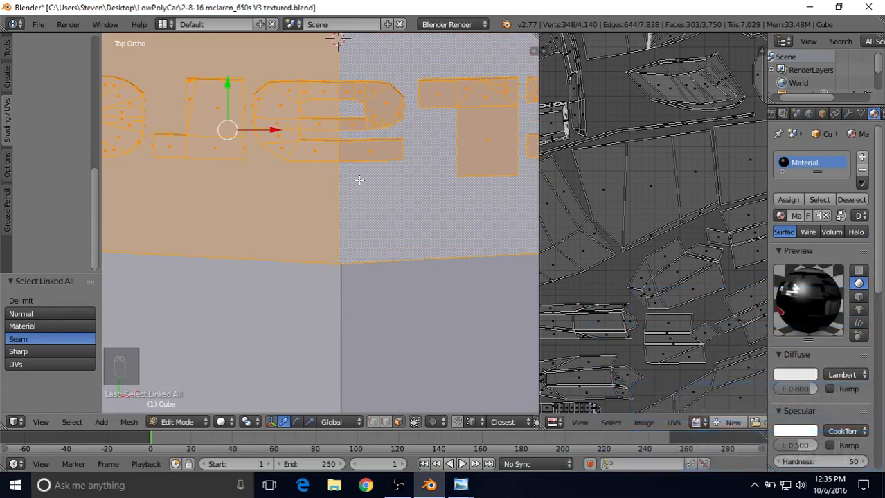
pyautogui.press('z')
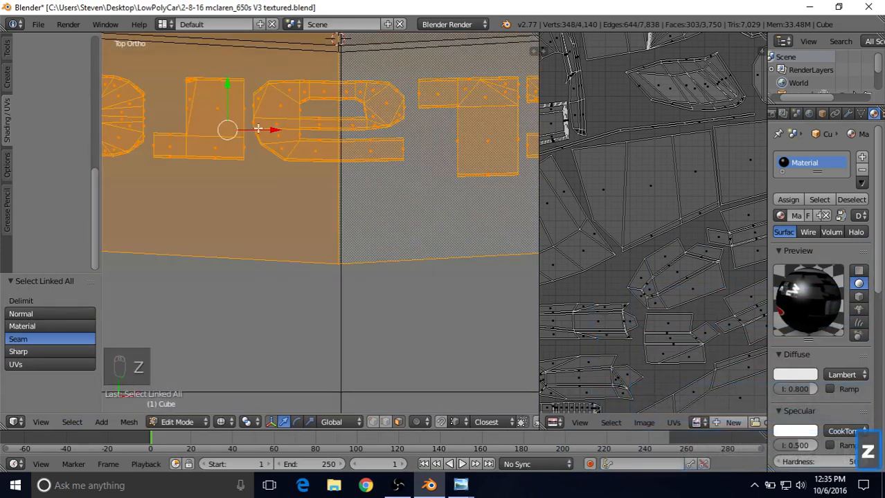
pyautogui.moveTo(257, 129); pyautogui.dragTo(268, 130)
pyautogui.scroll(8, 369, 204)
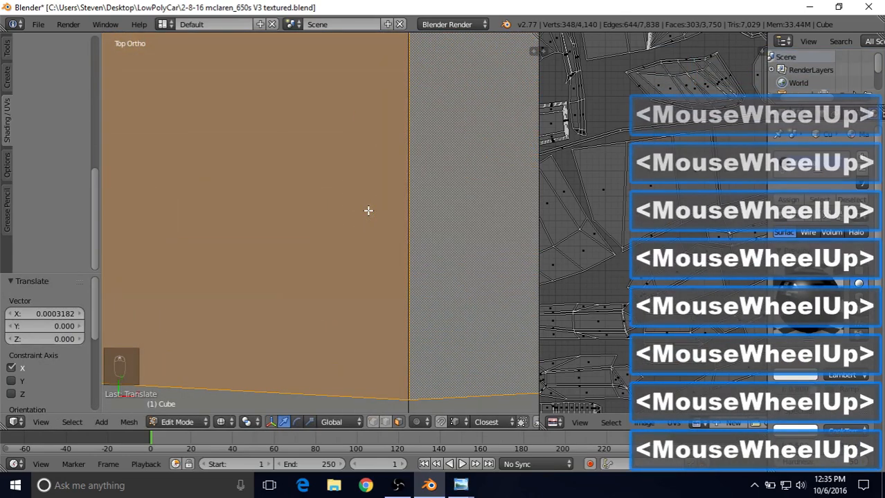
pyautogui.scroll(-2, 367, 209)
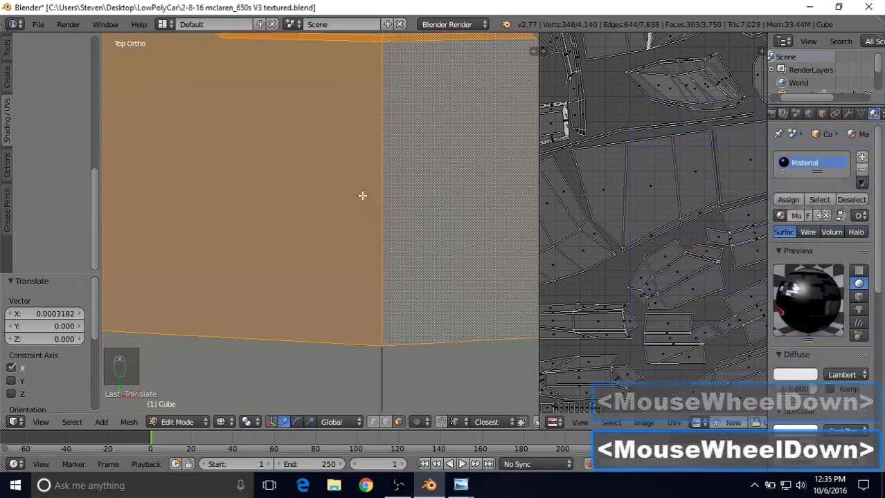
pyautogui.scroll(3, 361, 194)
pyautogui.keyDown('shift'); pyautogui.moveTo(361, 195); pyautogui.dragTo(364, 271, button='middle'); pyautogui.keyUp('shift')
pyautogui.scroll(-2, 364, 271)
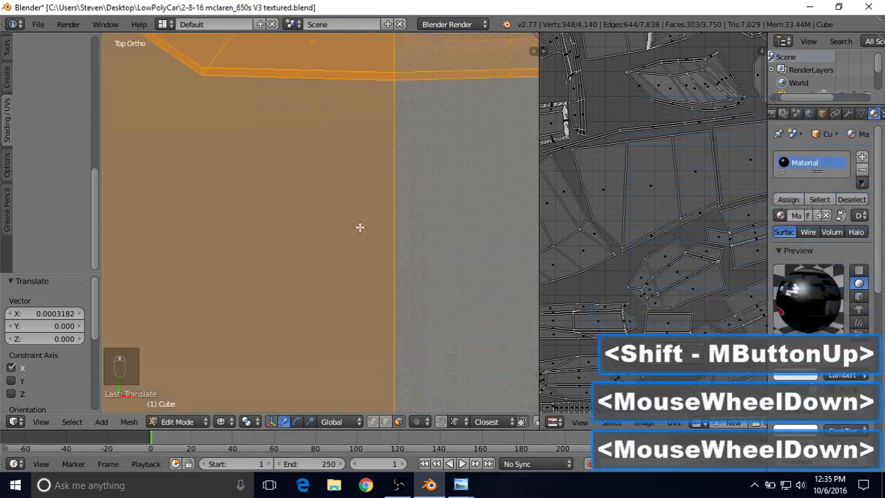
pyautogui.scroll(-5, 347, 221)
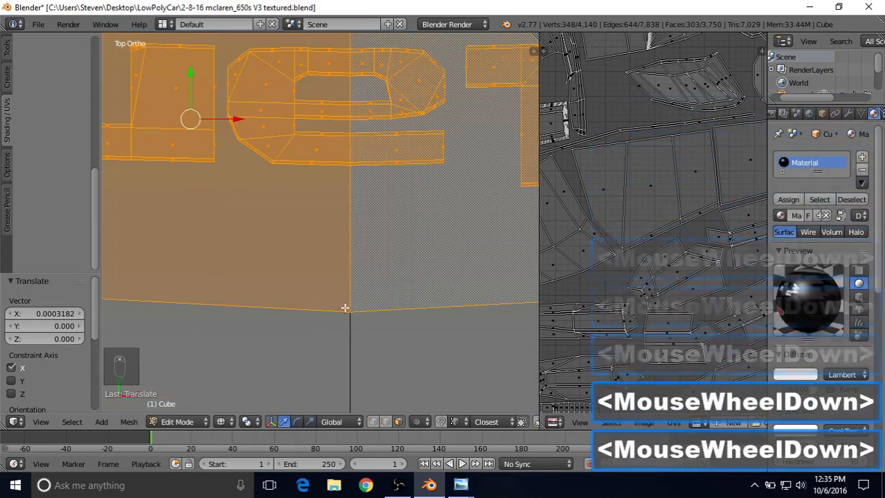
pyautogui.scroll(-7, 345, 305)
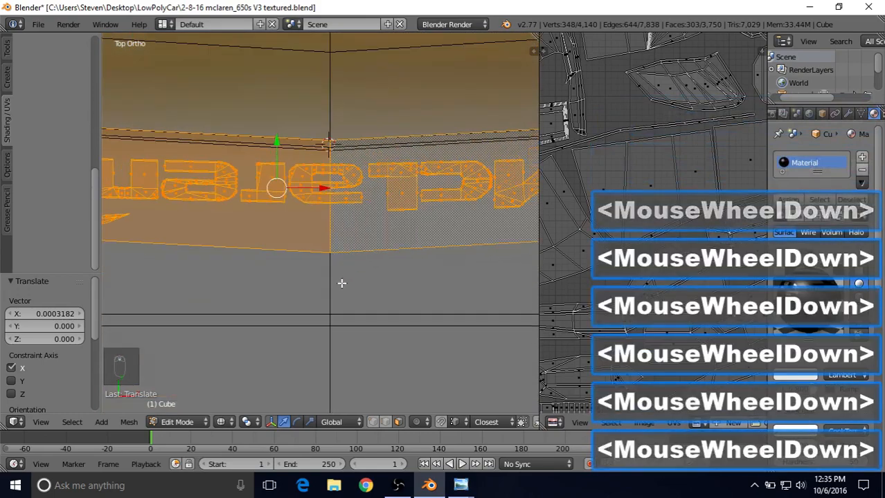
# Step: Back in solid shading, deselect both halves of the backing plate and raise the lettering and swoosh 0.0004967 along Z
pyautogui.moveTo(299, 247)
pyautogui.mouseDown(button='middle')
pyautogui.moveTo(310, 187)
pyautogui.moveTo(345, 158)
pyautogui.moveTo(308, 218)
pyautogui.moveTo(349, 195)
pyautogui.moveTo(347, 215)
pyautogui.mouseUp(button='middle')
pyautogui.press('z')
pyautogui.moveTo(347, 215); pyautogui.dragTo(314, 275, button='middle')
pyautogui.keyDown('shift'); pyautogui.rightClick(313, 277); pyautogui.keyUp('shift')
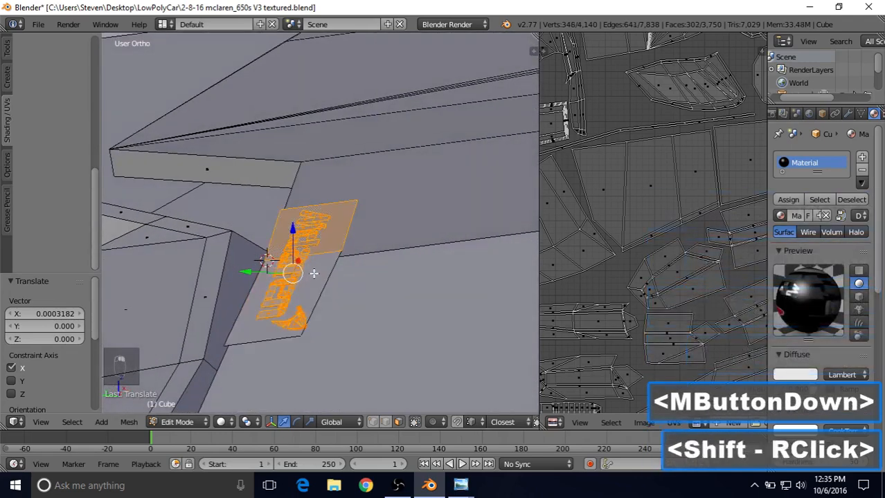
pyautogui.keyDown('shift'); pyautogui.rightClick(337, 224); pyautogui.keyUp('shift')
pyautogui.moveTo(291, 230); pyautogui.dragTo(291, 230)
pyautogui.moveTo(290, 230); pyautogui.dragTo(342, 213, button='middle')
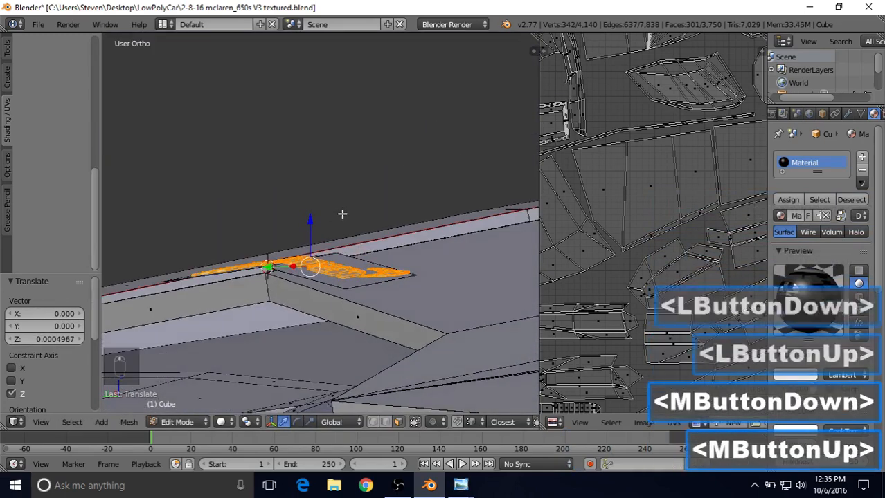
# Step: Examine the raised lettering from several angles and compare its size on the plate with the rear-view reference photo in Windows Photo Viewer
pyautogui.scroll(3, 427, 289)
pyautogui.moveTo(417, 304); pyautogui.dragTo(373, 303, button='middle')
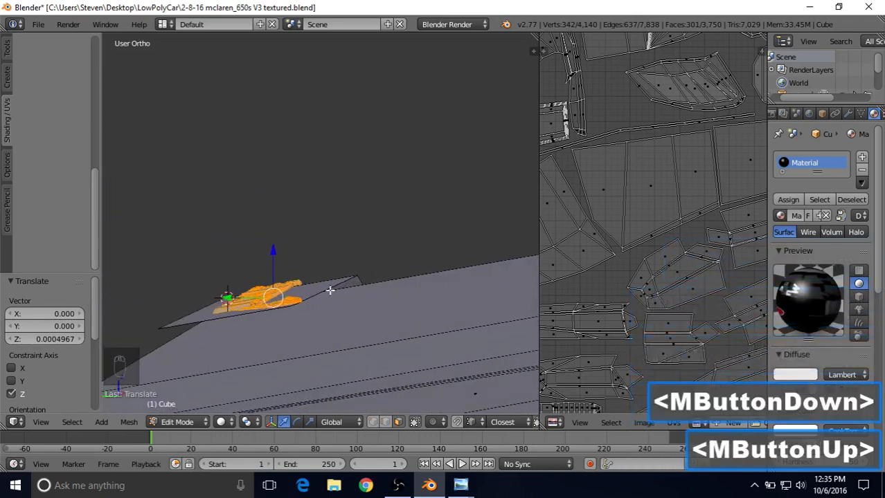
pyautogui.moveTo(323, 287); pyautogui.dragTo(298, 291, button='middle')
pyautogui.scroll(-6, 339, 266)
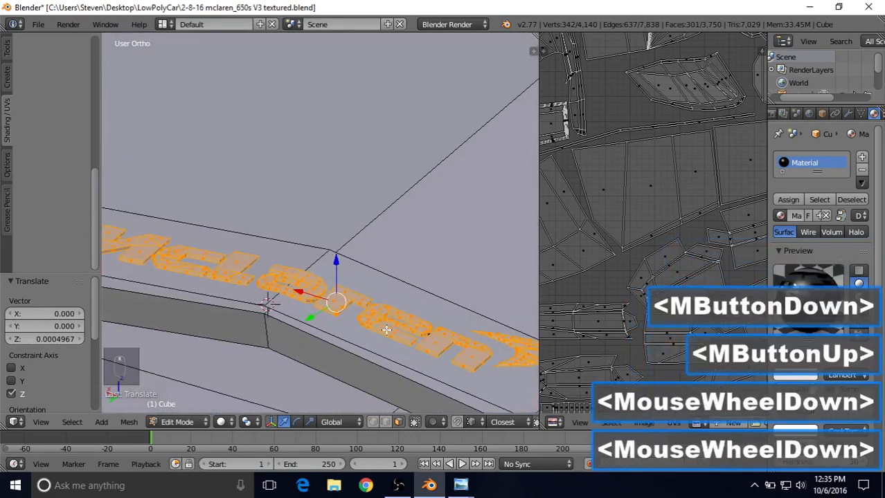
pyautogui.moveTo(339, 265); pyautogui.dragTo(354, 276, button='middle')
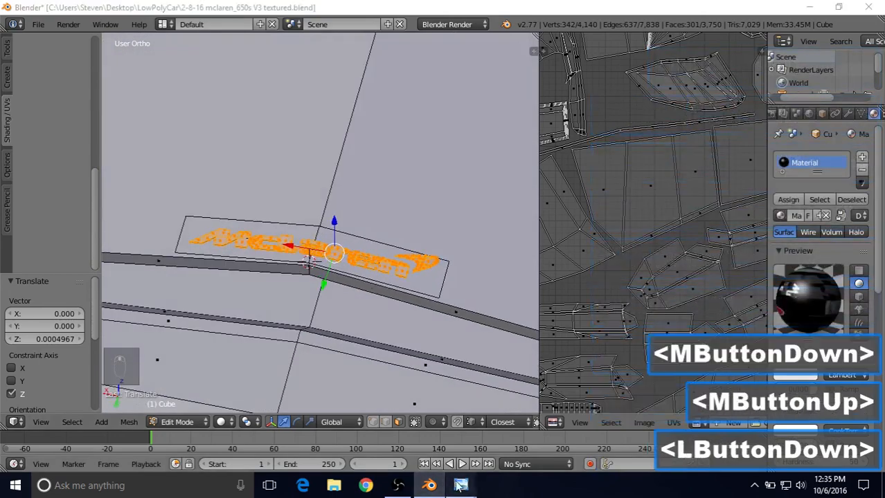
pyautogui.click(461, 485)
pyautogui.click(319, 429)
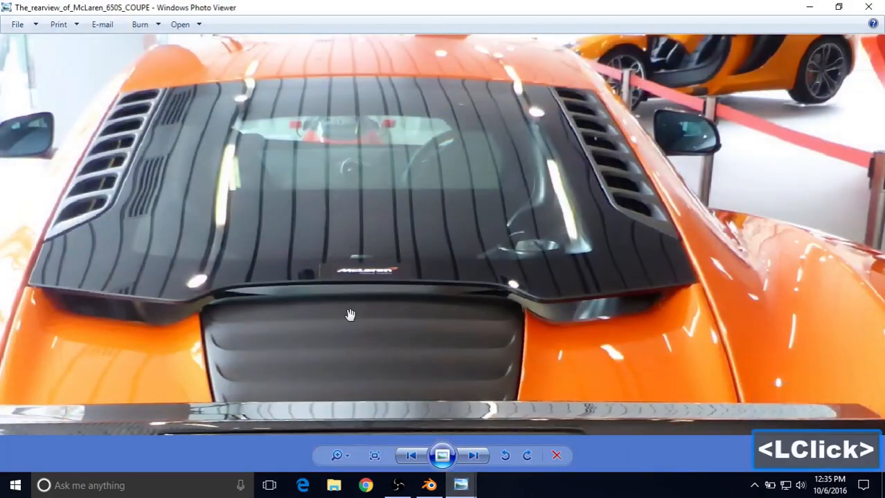
pyautogui.scroll(3, 352, 307)
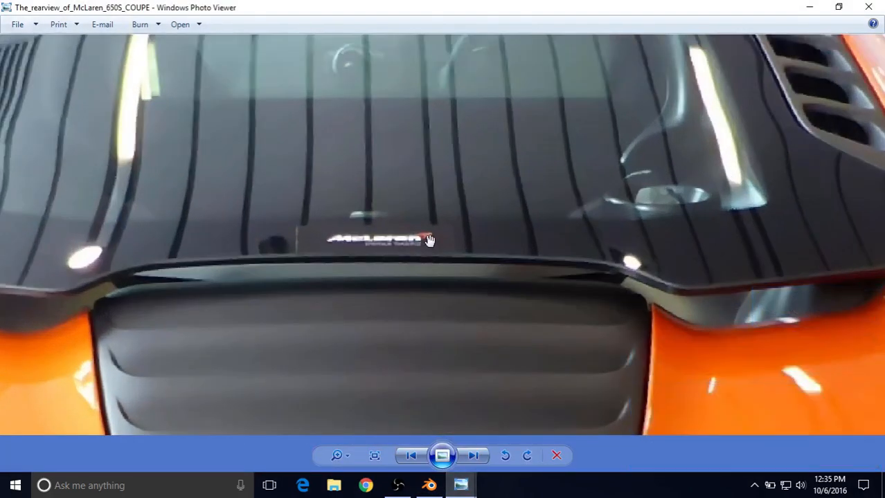
pyautogui.click(430, 485)
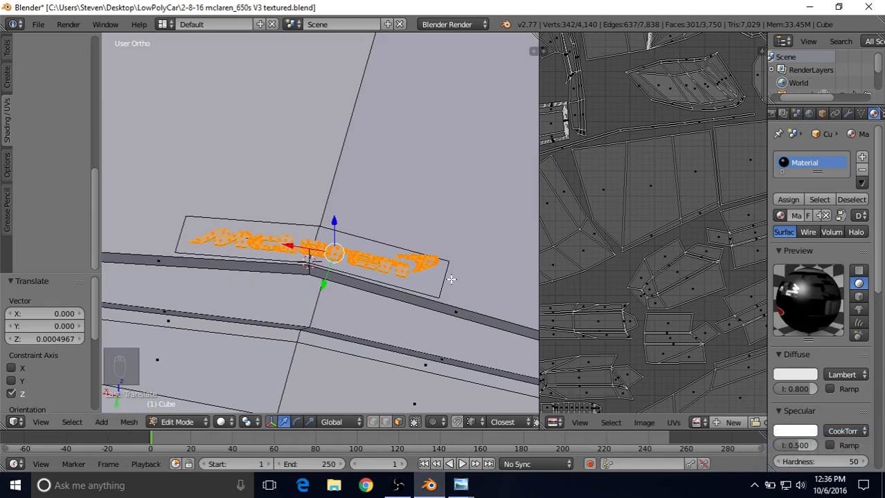
pyautogui.click(460, 485)
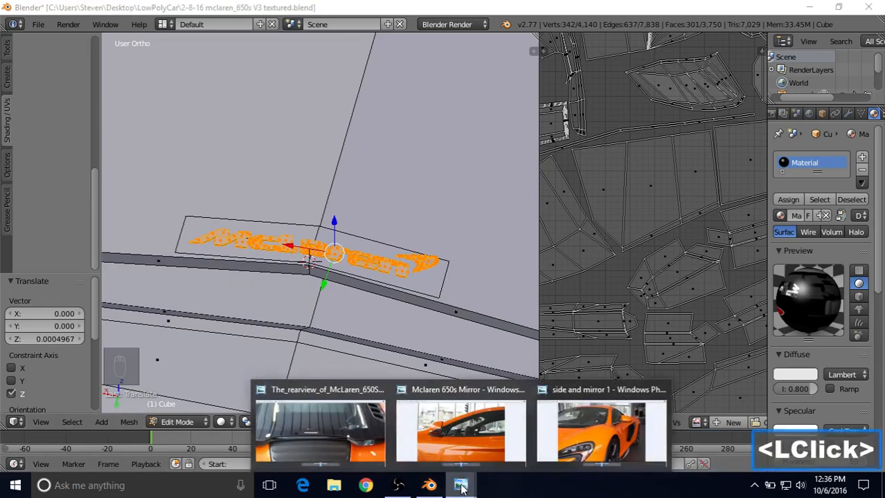
pyautogui.click(352, 437)
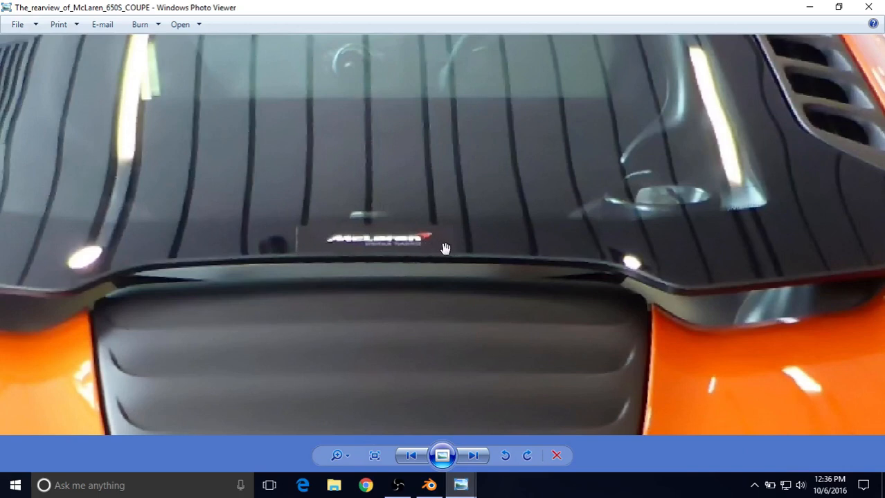
pyautogui.click(430, 485)
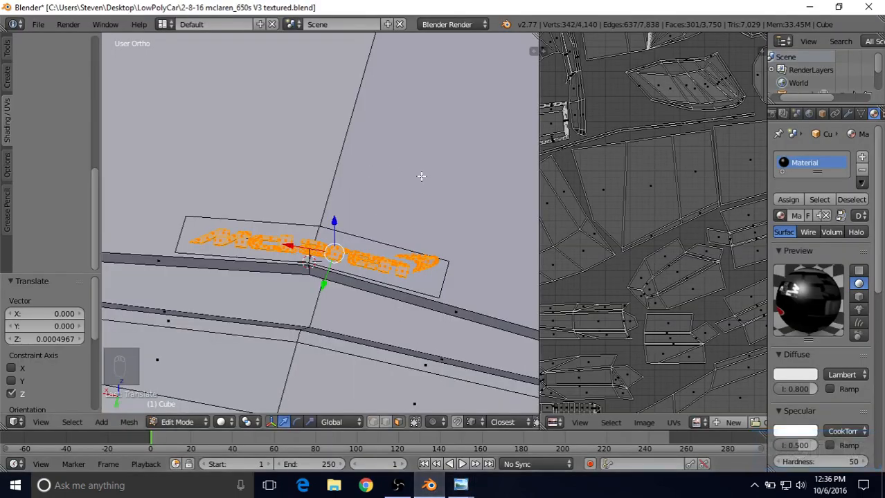
# Step: Scale the lettering and swoosh by 0.806 and again by 0.933, checking their size against the rear-view photo in Windows Photo Viewer
pyautogui.press('s')
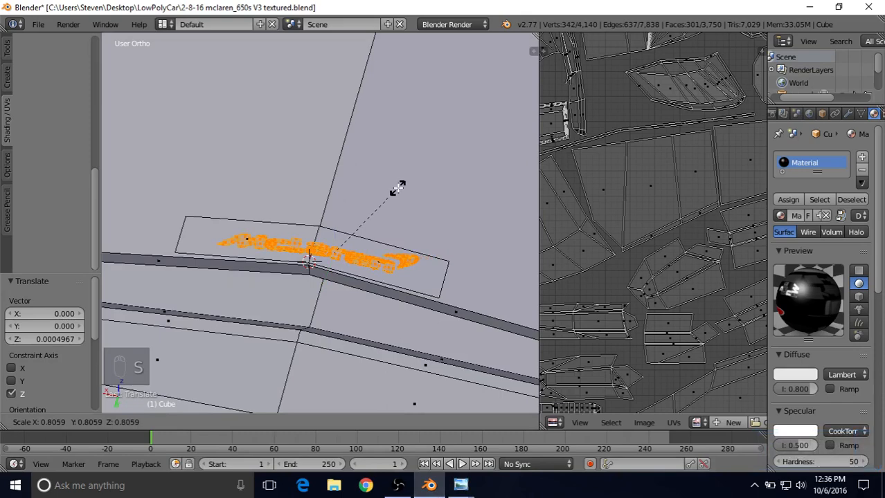
pyautogui.click(398, 188)
pyautogui.moveTo(322, 205); pyautogui.dragTo(317, 258, button='middle')
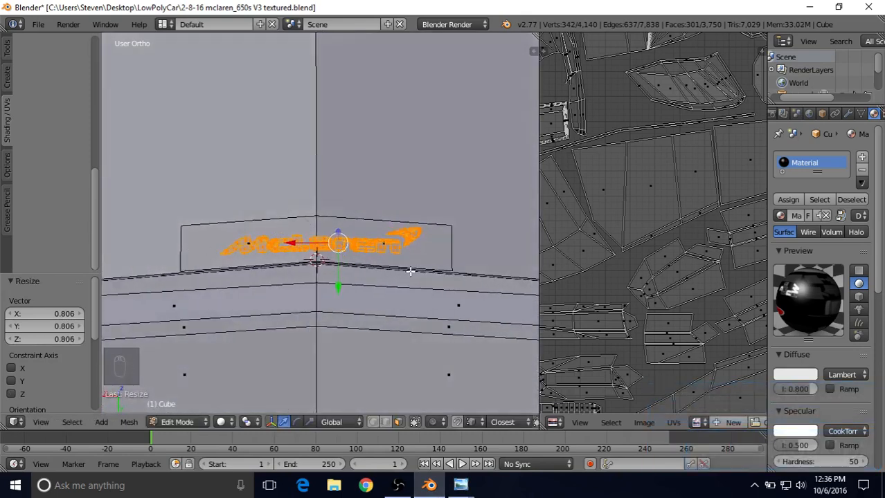
pyautogui.press('s')
pyautogui.click(369, 222)
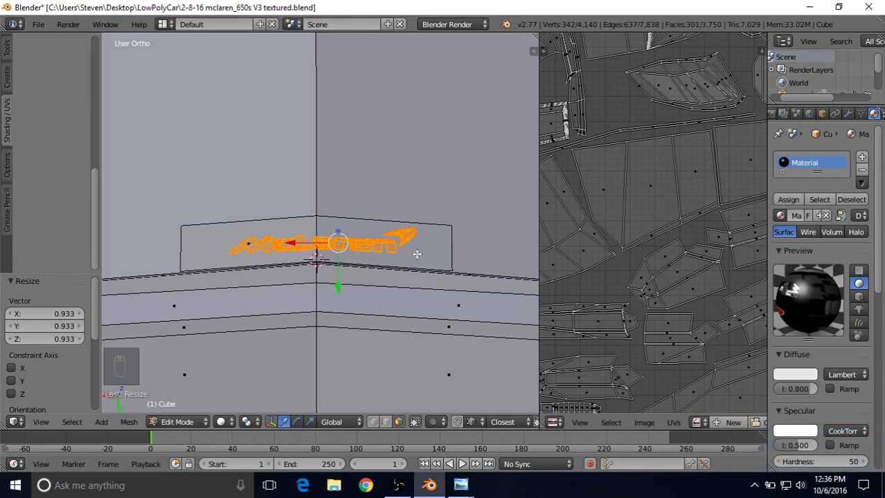
pyautogui.click(460, 485)
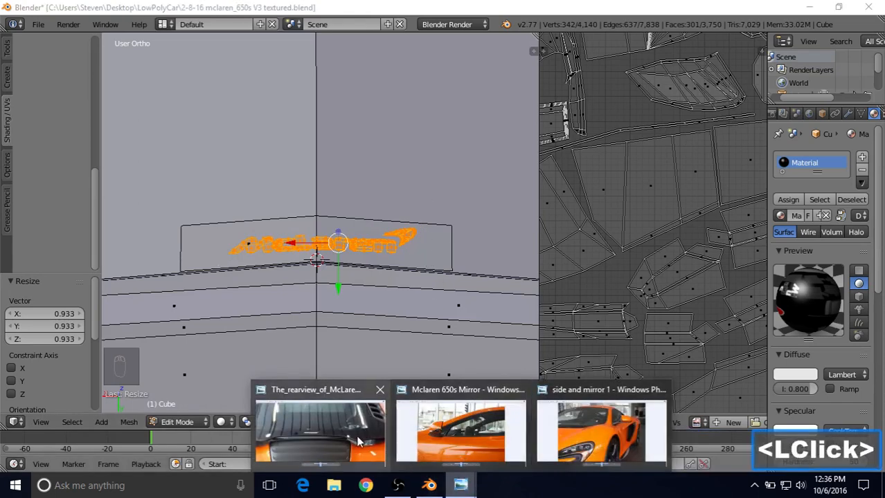
pyautogui.click(359, 436)
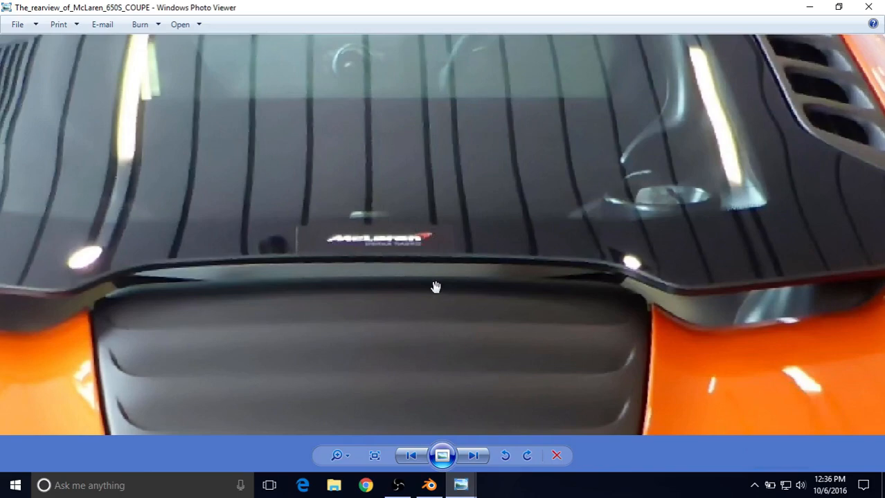
pyautogui.click(429, 485)
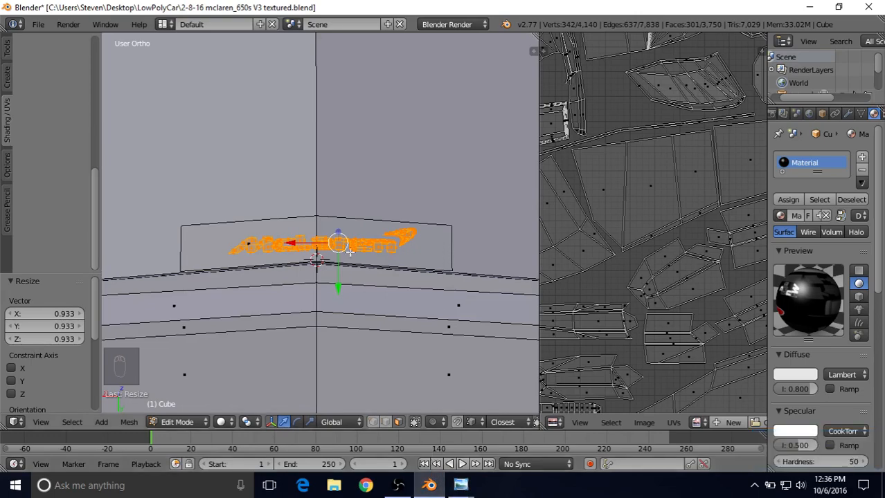
# Step: Raise the scaled lettering and swoosh 0.000829 along Z above the backing plate and check the fit from both sides
pyautogui.moveTo(349, 252); pyautogui.dragTo(348, 217, button='middle')
pyautogui.scroll(3, 397, 216)
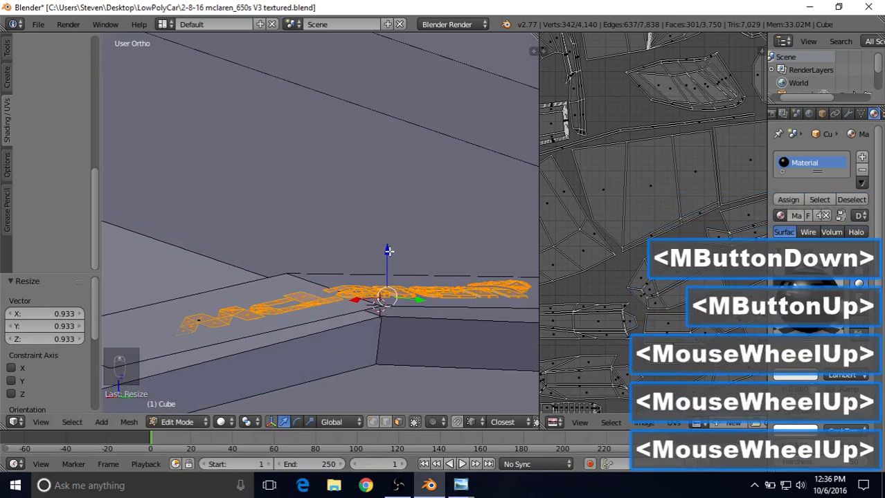
pyautogui.moveTo(388, 252); pyautogui.dragTo(388, 248)
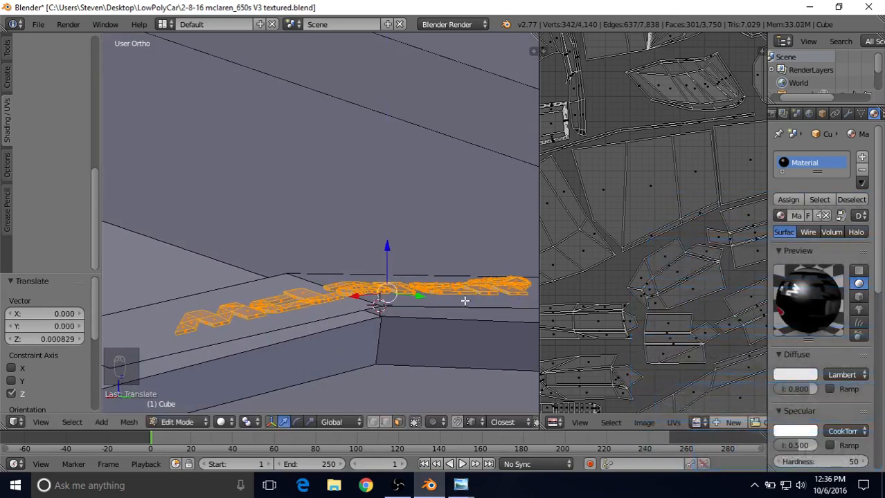
pyautogui.scroll(-2, 359, 308)
pyautogui.moveTo(359, 308); pyautogui.dragTo(205, 261, button='middle')
pyautogui.moveTo(263, 240); pyautogui.dragTo(404, 274, button='middle')
pyautogui.scroll(-1, 415, 311)
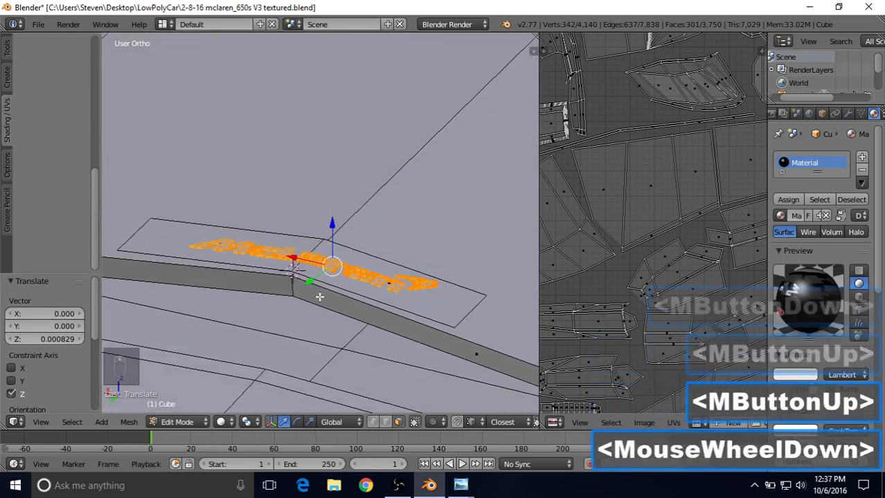
pyautogui.scroll(-1, 328, 275)
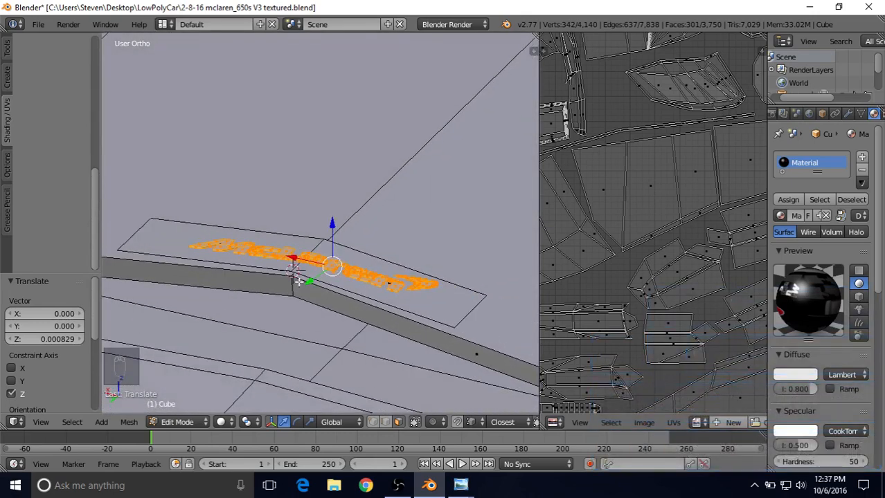
pyautogui.moveTo(334, 275); pyautogui.dragTo(307, 361, button='middle')
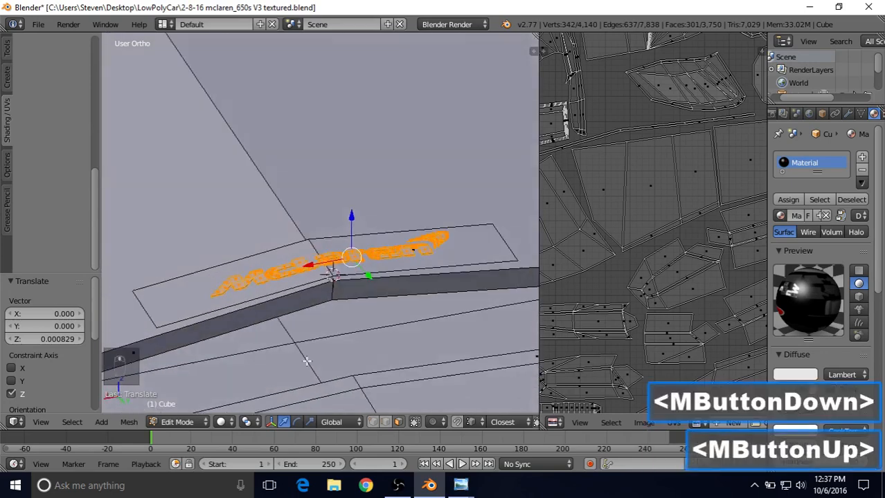
# Step: In vertex selection, select the outline vertices of the backing plate so both of its halves are selected
pyautogui.click(372, 425)
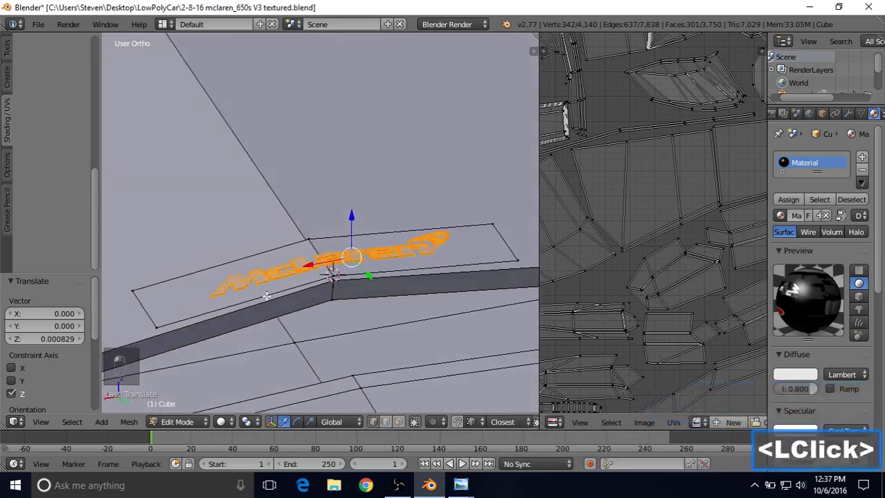
pyautogui.moveTo(372, 425); pyautogui.dragTo(360, 408, button='middle')
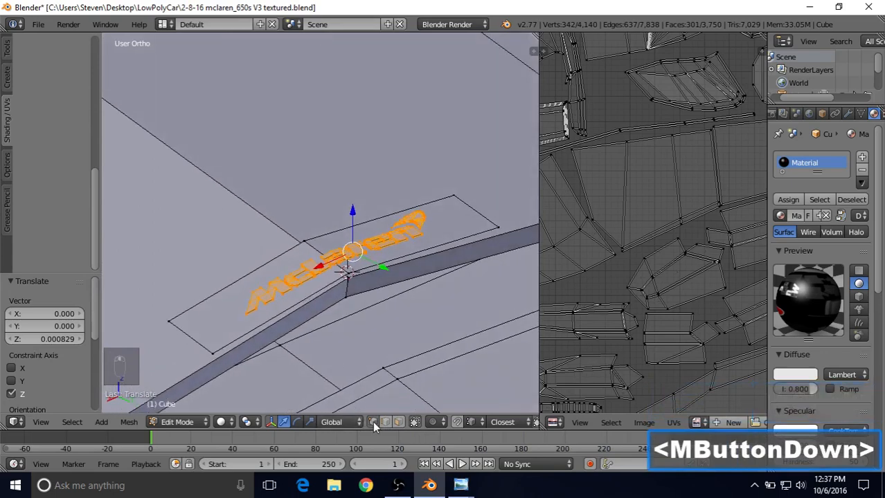
pyautogui.rightClick(210, 354)
pyautogui.keyDown('shift'); pyautogui.rightClick(168, 320); pyautogui.keyUp('shift')
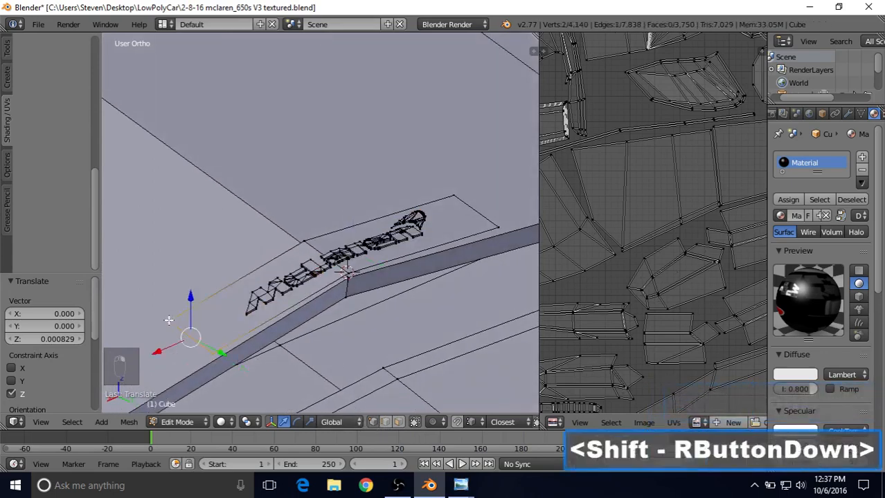
pyautogui.keyDown('alt'); pyautogui.rightClick(216, 295); pyautogui.keyUp('alt')
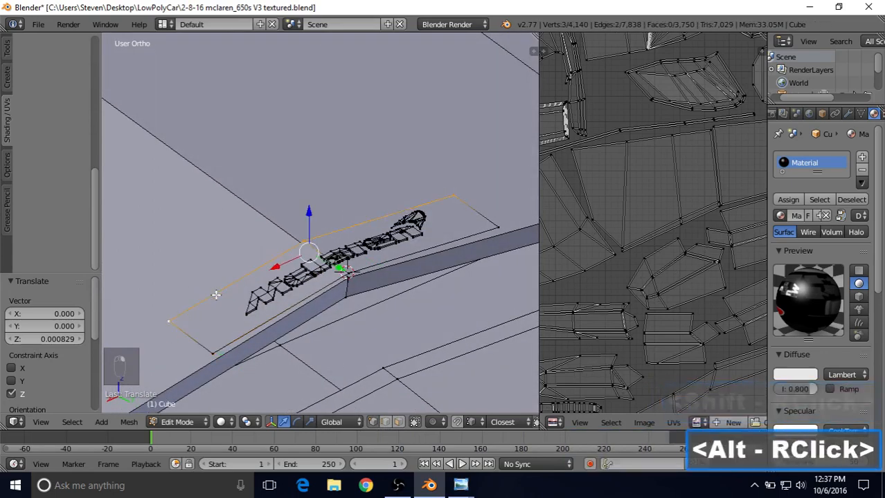
pyautogui.keyDown('shift'); pyautogui.rightClick(485, 221); pyautogui.keyUp('shift')
pyautogui.keyDown('shift'); pyautogui.rightClick(197, 335); pyautogui.keyUp('shift')
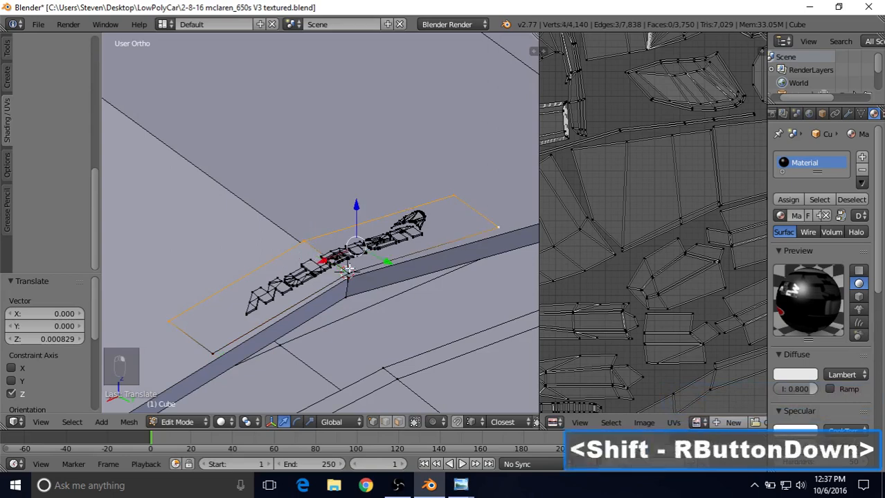
pyautogui.keyDown('shift'); pyautogui.rightClick(209, 349); pyautogui.keyUp('shift')
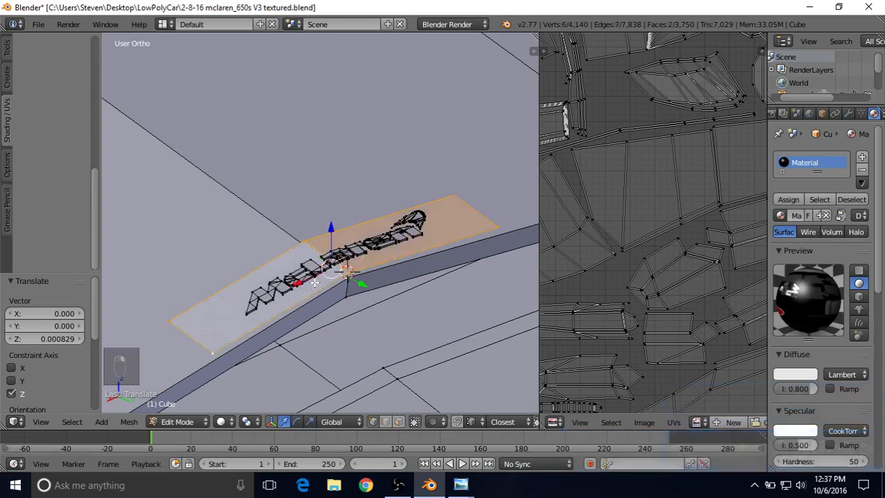
pyautogui.moveTo(372, 233); pyautogui.dragTo(382, 217, button='middle')
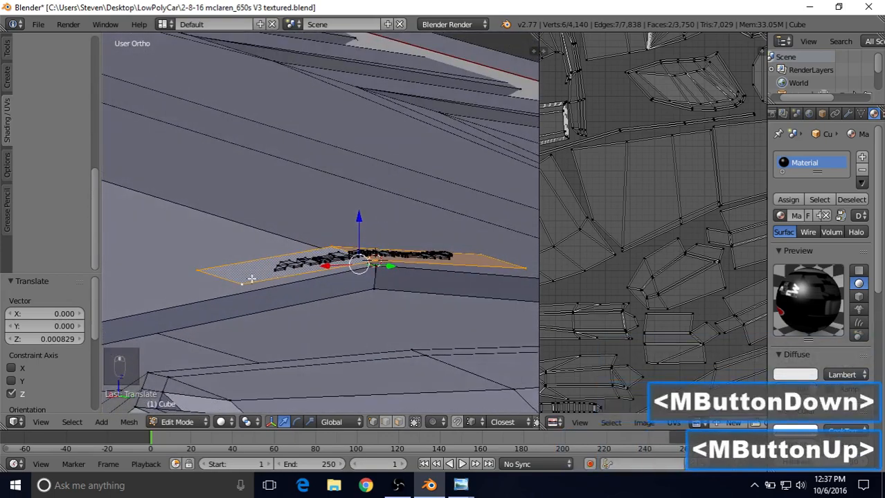
pyautogui.moveTo(385, 310)
pyautogui.mouseDown(button='middle')
pyautogui.moveTo(365, 307)
pyautogui.moveTo(382, 305)
pyautogui.mouseUp(button='middle')
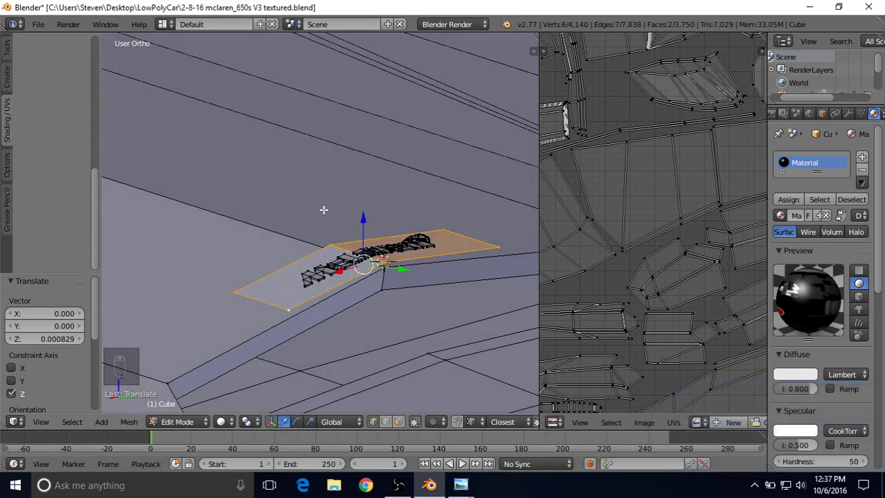
# Step: Extrude both halves of the backing plate and move the extruded faces -0.004 along Z
pyautogui.press('e')
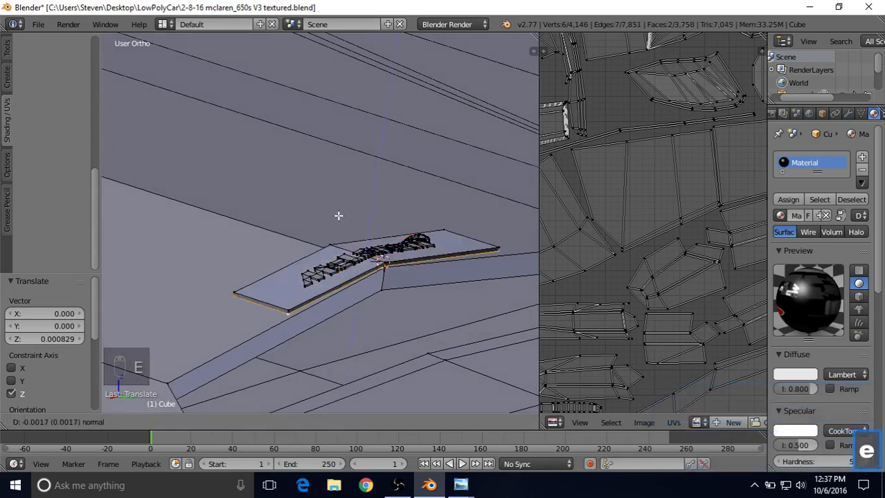
pyautogui.rightClick(338, 191)
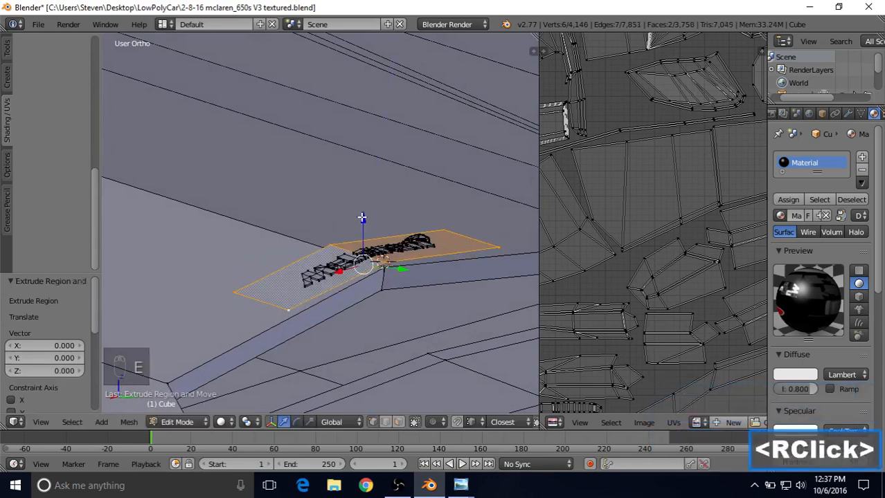
pyautogui.moveTo(362, 218); pyautogui.dragTo(362, 222)
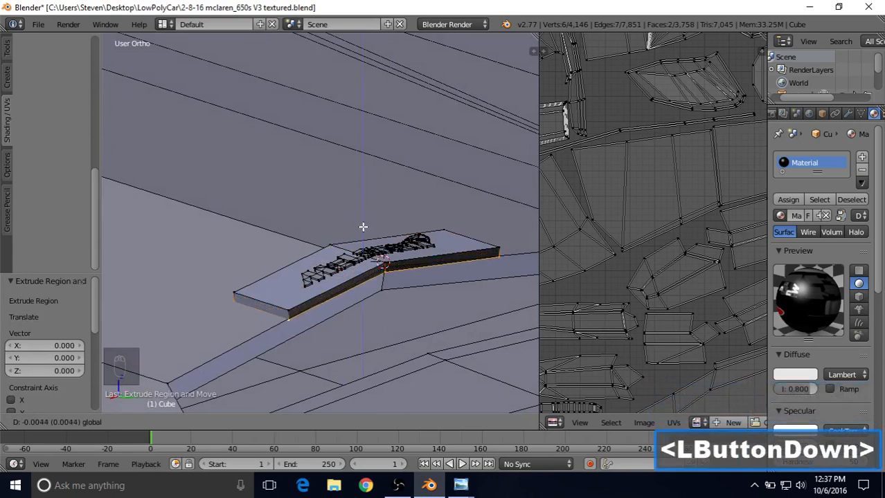
pyautogui.moveTo(363, 227); pyautogui.dragTo(363, 227)
pyautogui.scroll(1, 363, 309)
pyautogui.keyDown('shift'); pyautogui.moveTo(387, 309); pyautogui.dragTo(360, 289, button='middle'); pyautogui.keyUp('shift')
pyautogui.scroll(2, 364, 288)
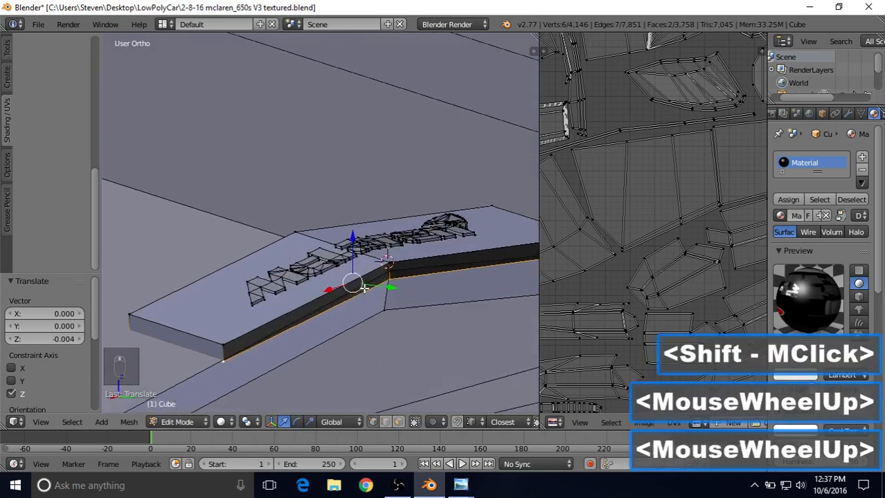
# Step: Examine the thickened backing plate and its lettering in Object Mode
pyautogui.press('z')
pyautogui.press('z')
pyautogui.press('z')
pyautogui.scroll(-2, 364, 289)
pyautogui.press('Tab')
pyautogui.scroll(-2, 319, 281)
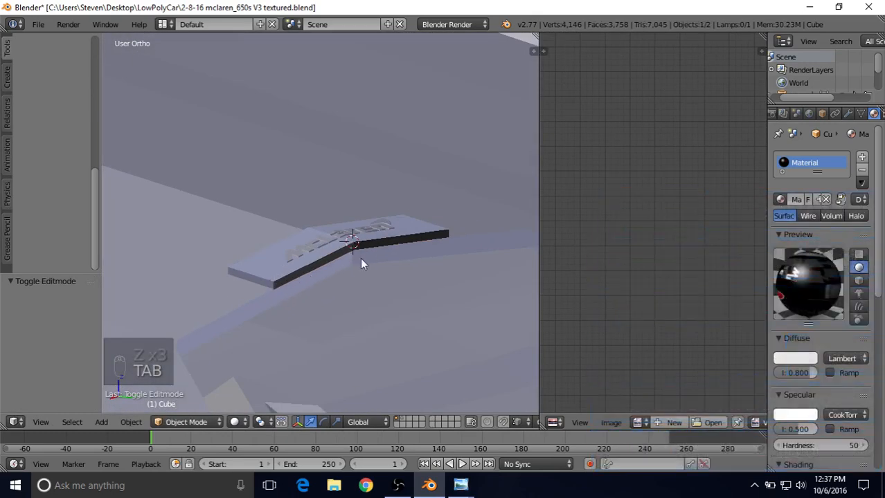
pyautogui.moveTo(360, 263)
pyautogui.mouseDown(button='middle')
pyautogui.moveTo(377, 258)
pyautogui.moveTo(396, 267)
pyautogui.moveTo(376, 271)
pyautogui.mouseUp(button='middle')
# Step: Select the two long side faces along the plate's window-edge side and move them -0.0005937 along Y
pyautogui.press('Tab')
pyautogui.scroll(2, 410, 263)
pyautogui.scroll(2, 376, 270)
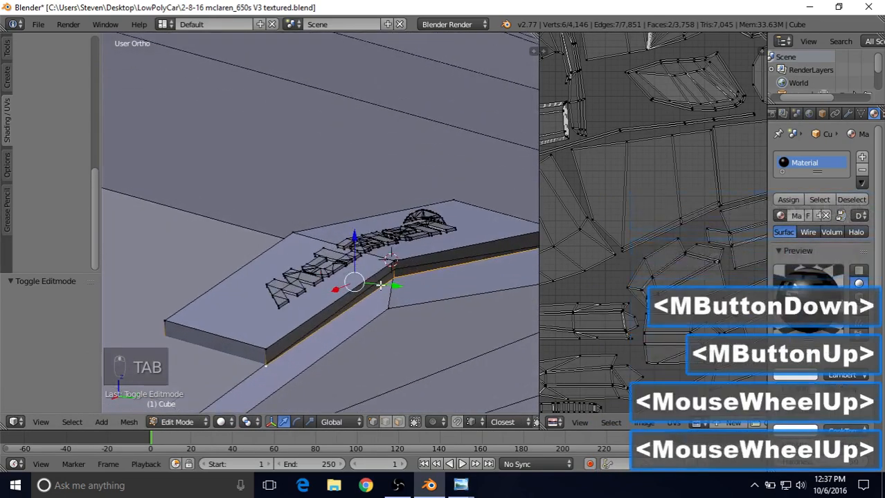
pyautogui.rightClick(395, 282)
pyautogui.keyDown('shift'); pyautogui.rightClick(393, 262); pyautogui.keyUp('shift')
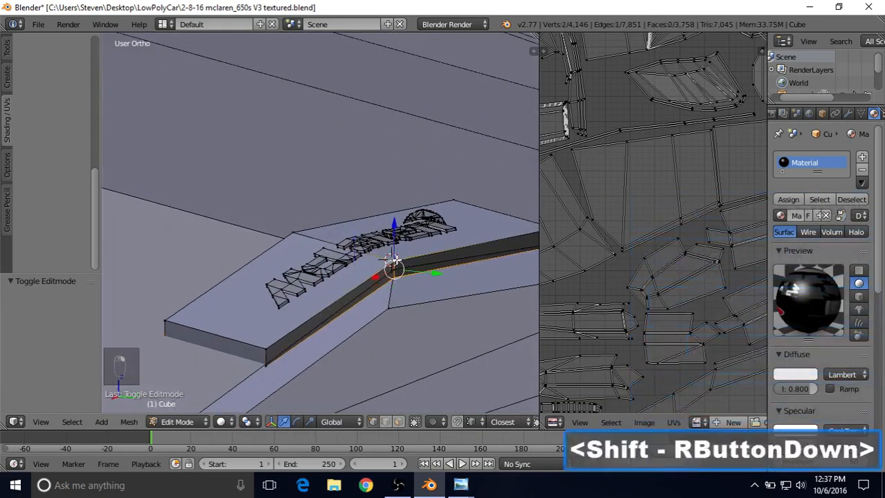
pyautogui.keyDown('shift'); pyautogui.rightClick(266, 362); pyautogui.keyUp('shift')
pyautogui.keyDown('shift'); pyautogui.moveTo(363, 316); pyautogui.dragTo(270, 319, button='middle'); pyautogui.keyUp('shift')
pyautogui.keyDown('shift'); pyautogui.rightClick(467, 259); pyautogui.keyUp('shift')
pyautogui.keyDown('shift'); pyautogui.rightClick(457, 242); pyautogui.keyUp('shift')
pyautogui.keyDown('shift'); pyautogui.moveTo(333, 342); pyautogui.dragTo(372, 319, button='middle'); pyautogui.keyUp('shift')
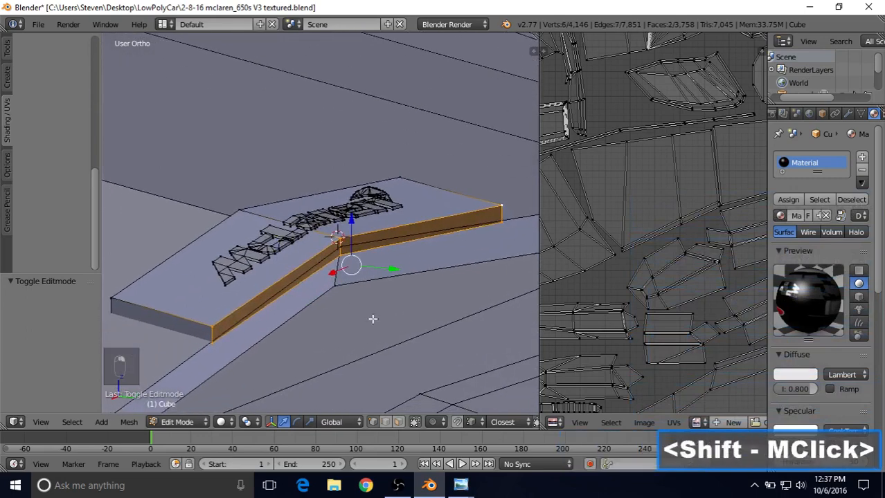
pyautogui.click(399, 422)
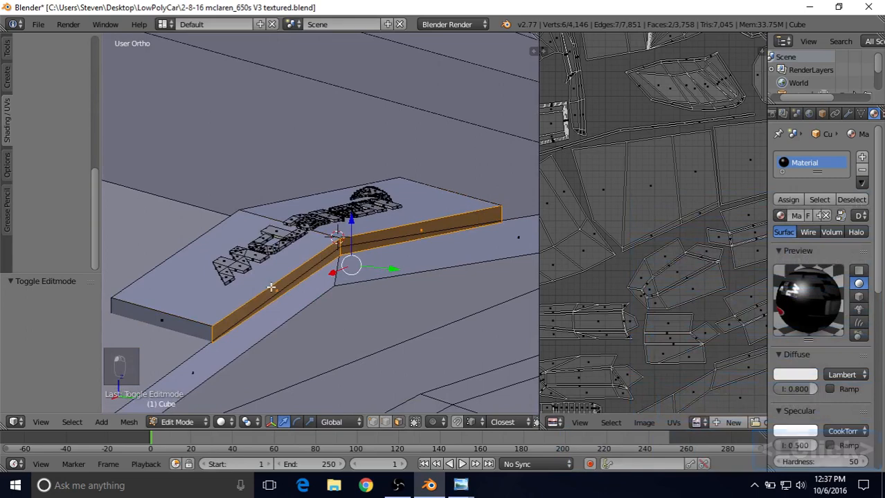
pyautogui.moveTo(382, 268); pyautogui.dragTo(382, 266)
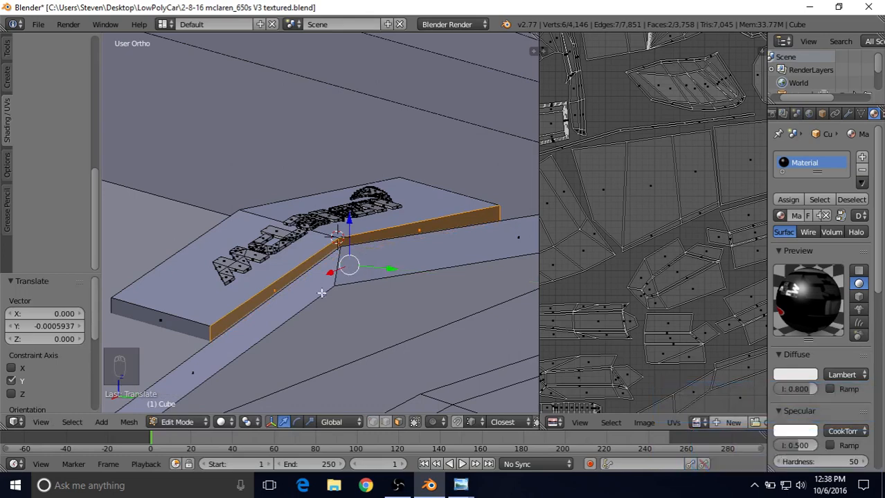
# Step: Examine the plate's fit against the window edge in Object Mode, both close up and from farther away
pyautogui.press('Tab')
pyautogui.scroll(-5, 311, 305)
pyautogui.moveTo(322, 276); pyautogui.dragTo(299, 264, button='middle')
pyautogui.scroll(2, 300, 235)
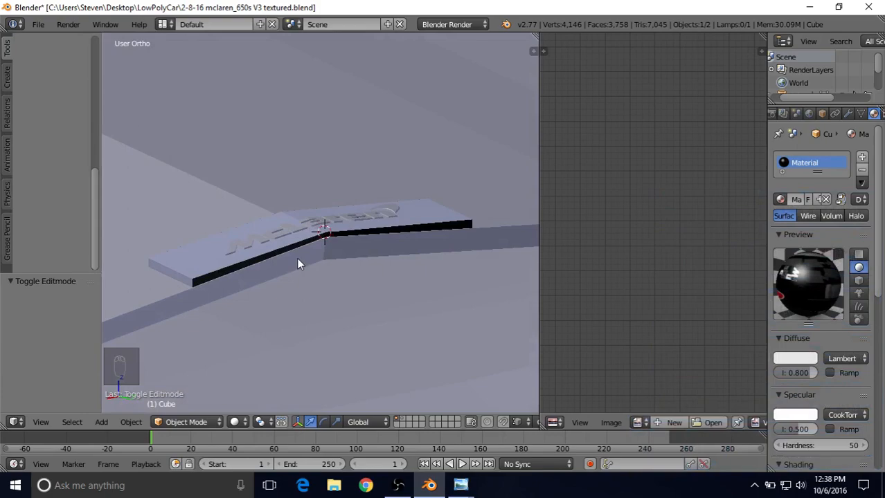
pyautogui.press('Tab')
pyautogui.moveTo(223, 257); pyautogui.dragTo(263, 282, button='middle')
pyautogui.press('Tab')
pyautogui.scroll(-6, 301, 241)
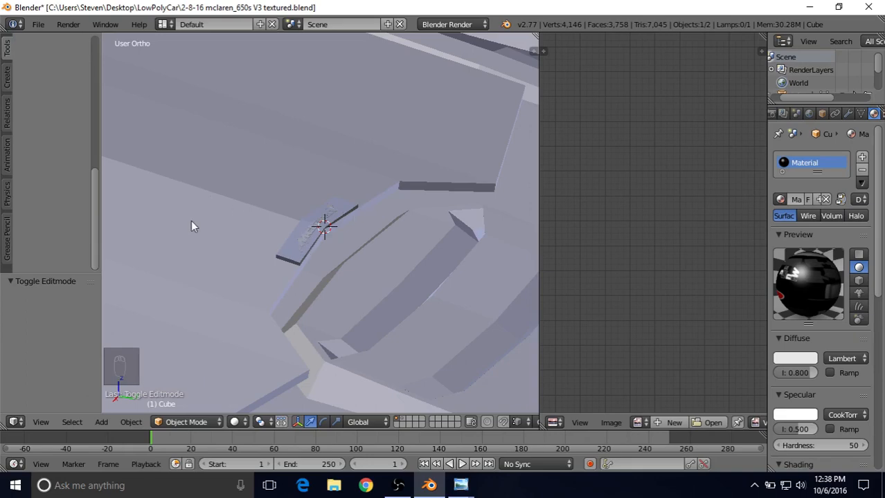
# Step: Select all geometry linked to the backing plate's side faces and recalculate its normals to the outside
pyautogui.press('Tab')
pyautogui.scroll(4, 349, 231)
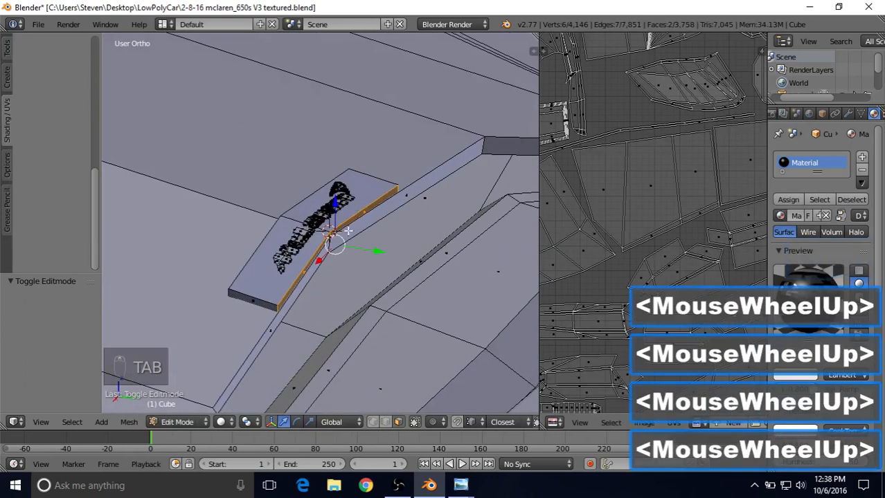
pyautogui.click(76, 423)
pyautogui.click(112, 197)
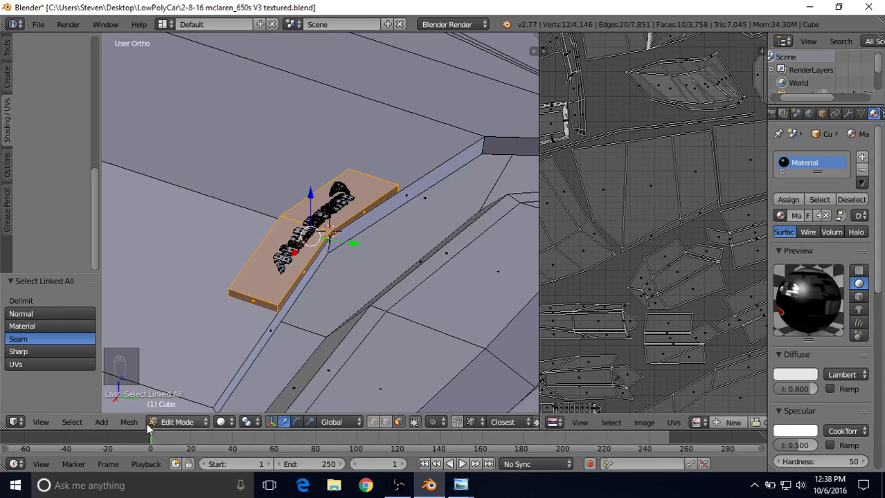
pyautogui.click(129, 422)
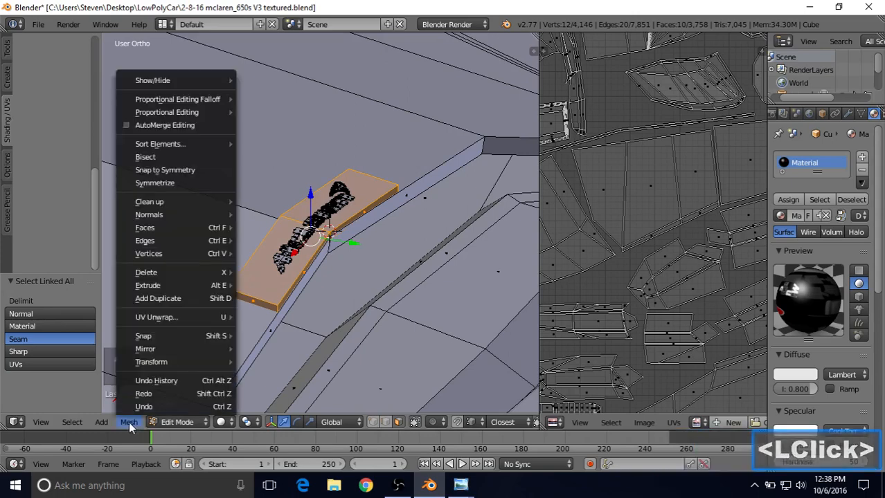
pyautogui.moveTo(191, 214)
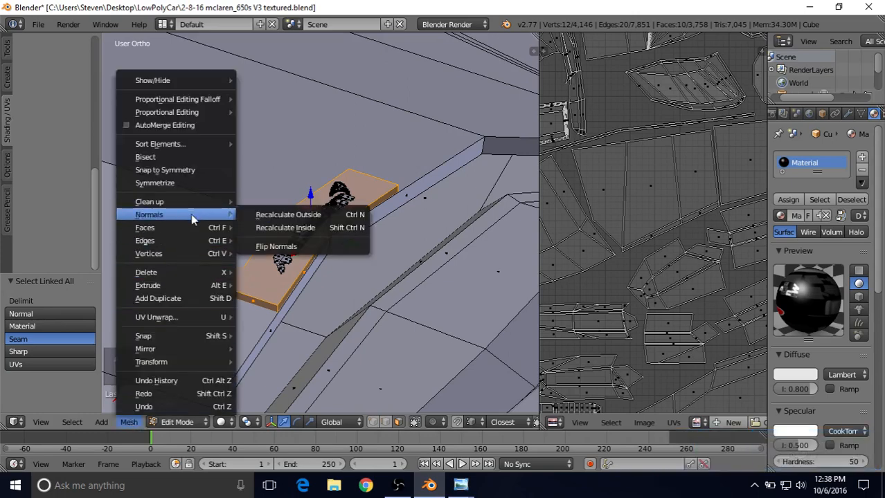
pyautogui.click(270, 214)
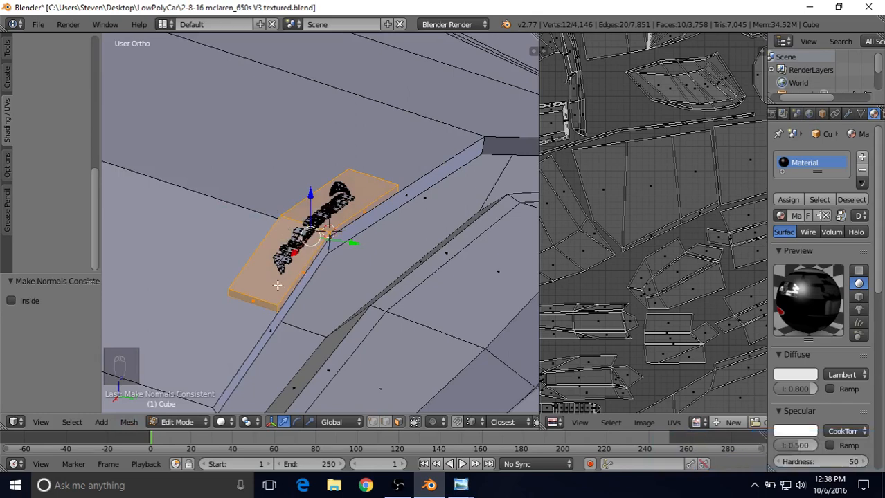
# Step: Examine the plate's shading in Object Mode from behind and from the side, and return to Edit Mode
pyautogui.press('Tab')
pyautogui.scroll(-5, 275, 277)
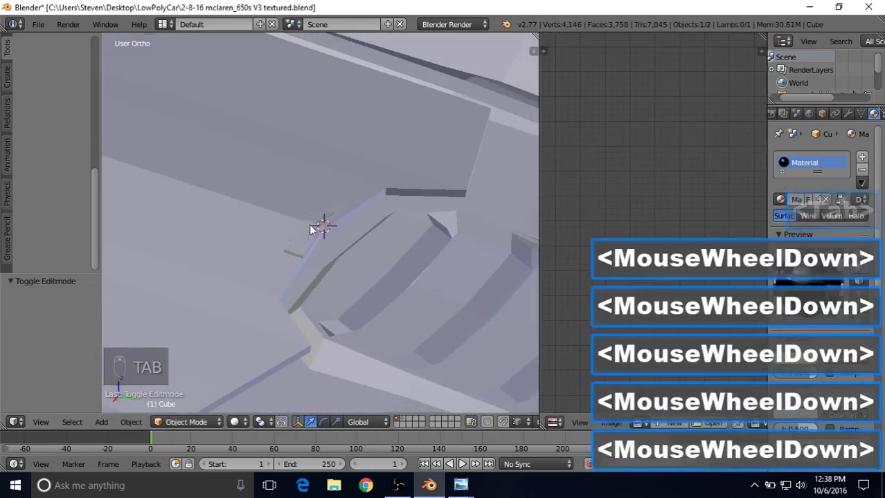
pyautogui.moveTo(296, 241); pyautogui.dragTo(233, 241, button='middle')
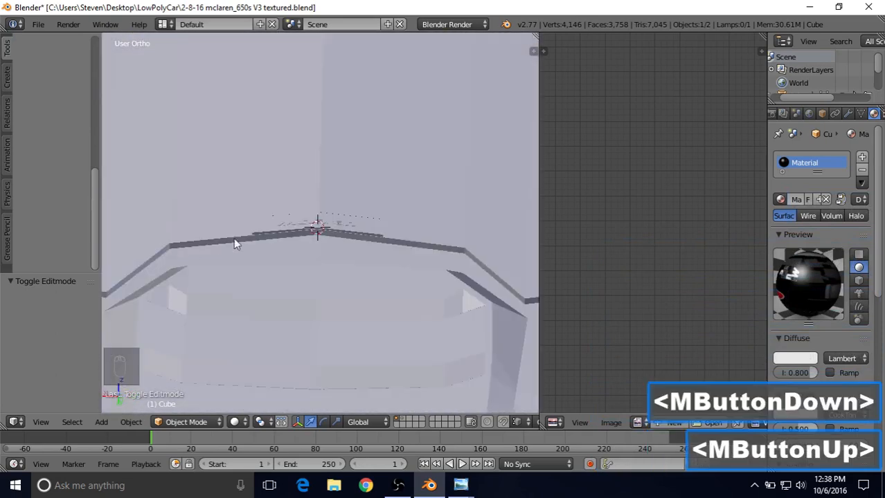
pyautogui.scroll(3, 285, 249)
pyautogui.scroll(2, 288, 253)
pyautogui.moveTo(287, 254); pyautogui.dragTo(363, 215, button='middle')
pyautogui.press('Tab')
pyautogui.scroll(-5, 354, 228)
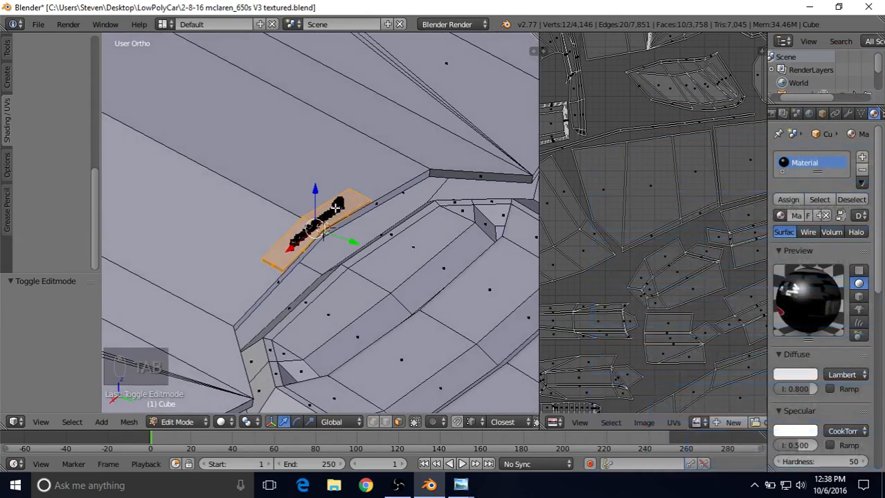
pyautogui.keyDown('shift'); pyautogui.moveTo(326, 208); pyautogui.dragTo(329, 242, button='middle'); pyautogui.keyUp('shift')
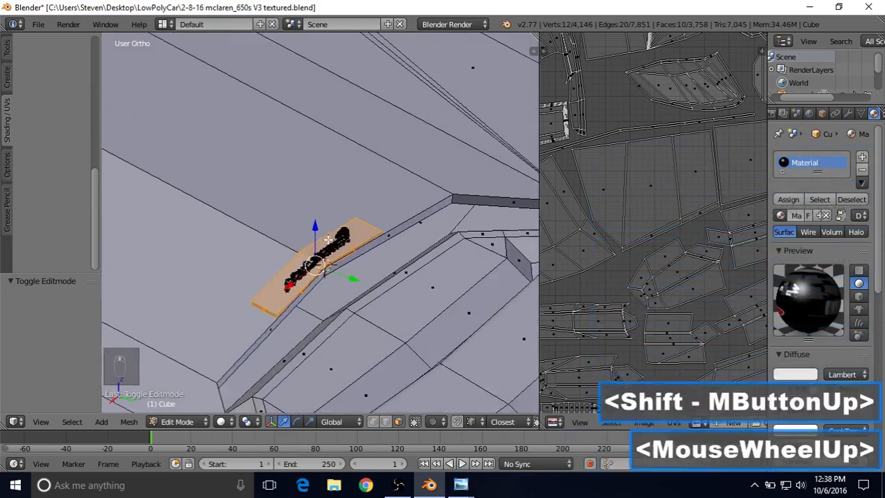
pyautogui.scroll(3, 329, 242)
# Step: Select the linked geometry of the logo's last three letters and frame their islands in the UV layout
pyautogui.scroll(-4, 588, 208)
pyautogui.scroll(-1, 588, 209)
pyautogui.keyDown('shift'); pyautogui.moveTo(589, 208); pyautogui.dragTo(578, 234, button='middle'); pyautogui.keyUp('shift')
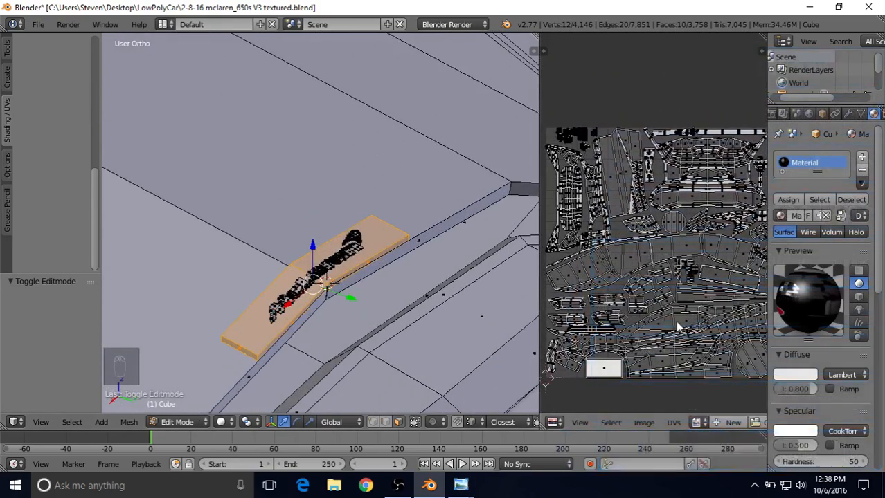
pyautogui.keyDown('shift'); pyautogui.moveTo(666, 299); pyautogui.dragTo(639, 301, button='middle'); pyautogui.keyUp('shift')
pyautogui.moveTo(594, 251)
pyautogui.keyDown('shift'); pyautogui.mouseDown(button='middle')
pyautogui.moveTo(576, 240)
pyautogui.moveTo(601, 236)
pyautogui.mouseUp(button='middle'); pyautogui.keyUp('shift')
pyautogui.rightClick(334, 251)
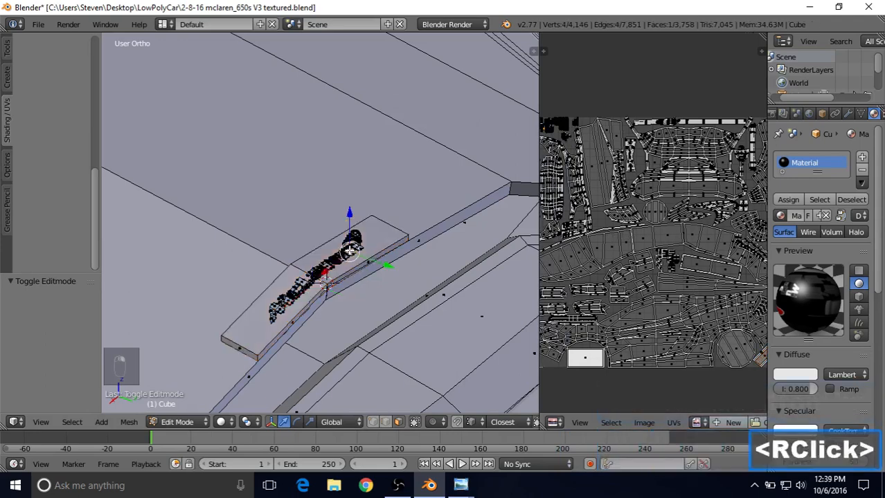
pyautogui.scroll(4, 350, 254)
pyautogui.keyDown('shift'); pyautogui.rightClick(331, 306); pyautogui.keyUp('shift')
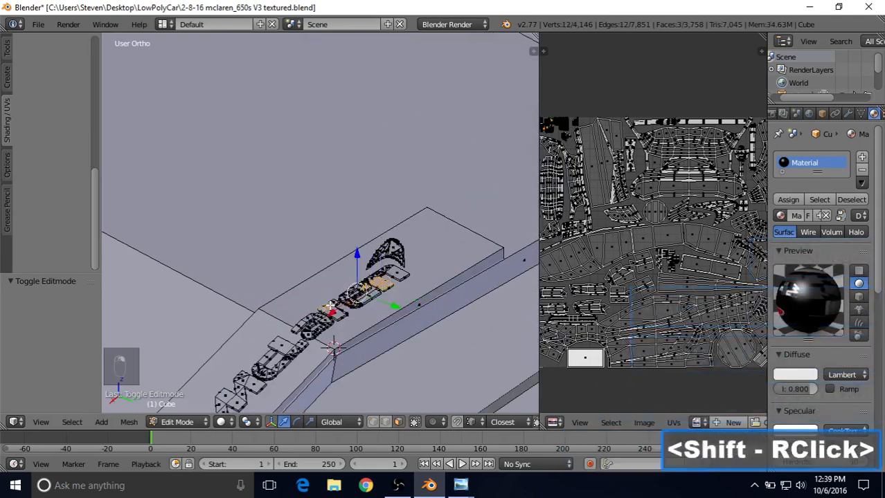
pyautogui.click(72, 423)
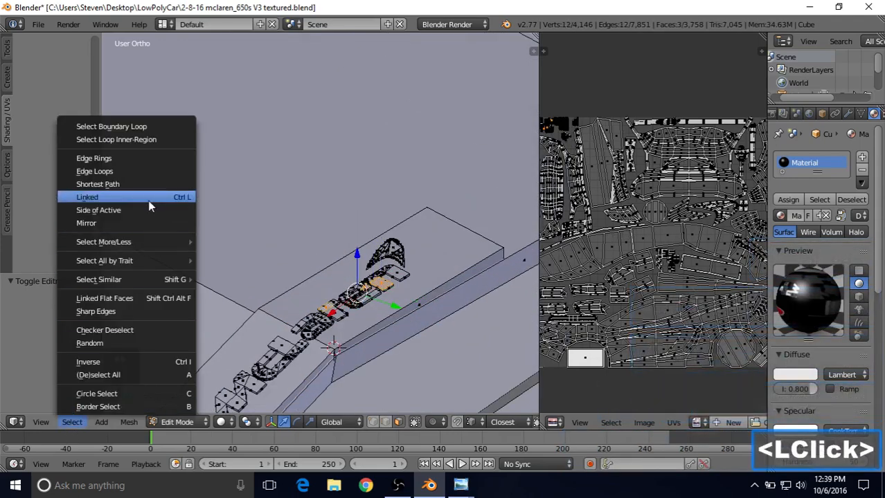
pyautogui.click(90, 196)
pyautogui.keyDown('shift'); pyautogui.moveTo(574, 181); pyautogui.dragTo(610, 156, button='middle'); pyautogui.keyUp('shift')
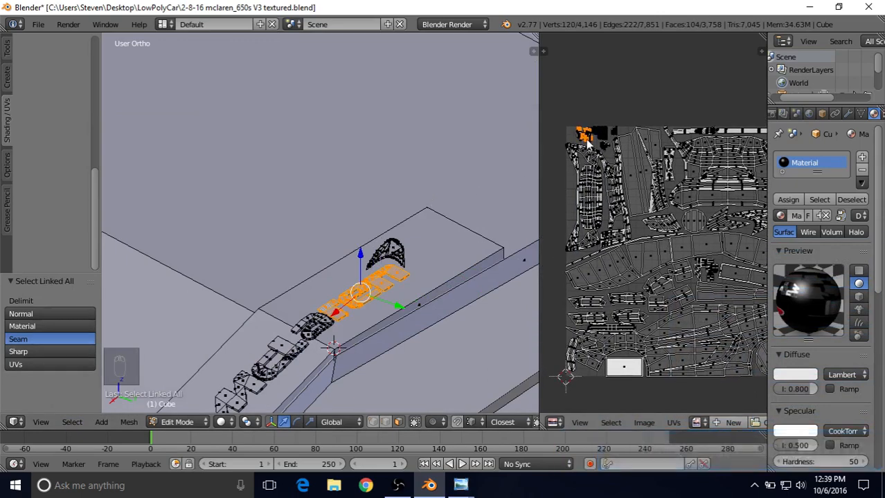
pyautogui.press('KP_Decimal')
pyautogui.keyDown('shift'); pyautogui.moveTo(585, 139); pyautogui.dragTo(627, 212, button='middle'); pyautogui.keyUp('shift')
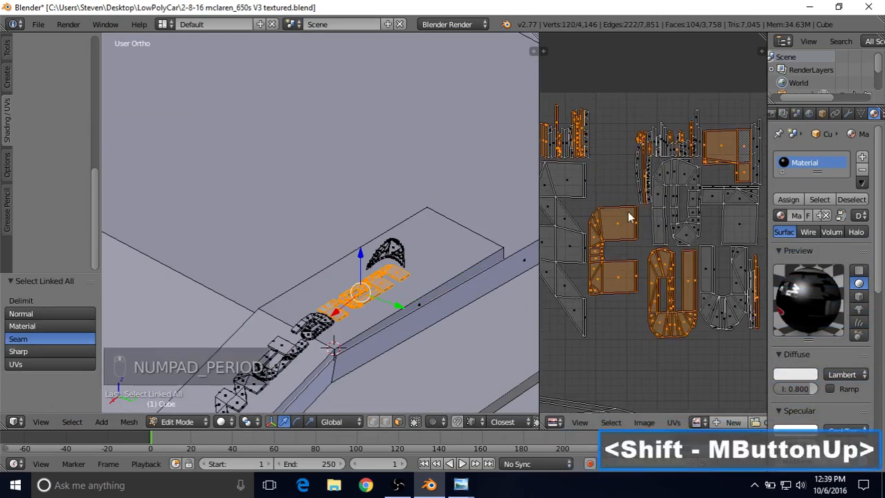
# Step: Try moving a single face of the logo letter in the UV layout to look for stacked faces beneath it
pyautogui.keyDown('shift'); pyautogui.moveTo(621, 242); pyautogui.dragTo(628, 243, button='middle'); pyautogui.keyUp('shift')
pyautogui.scroll(-2, 628, 243)
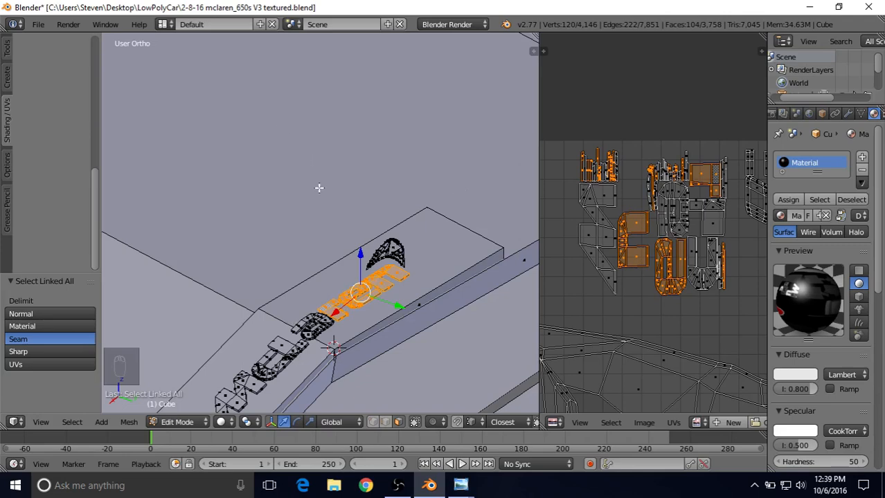
pyautogui.scroll(2, 648, 256)
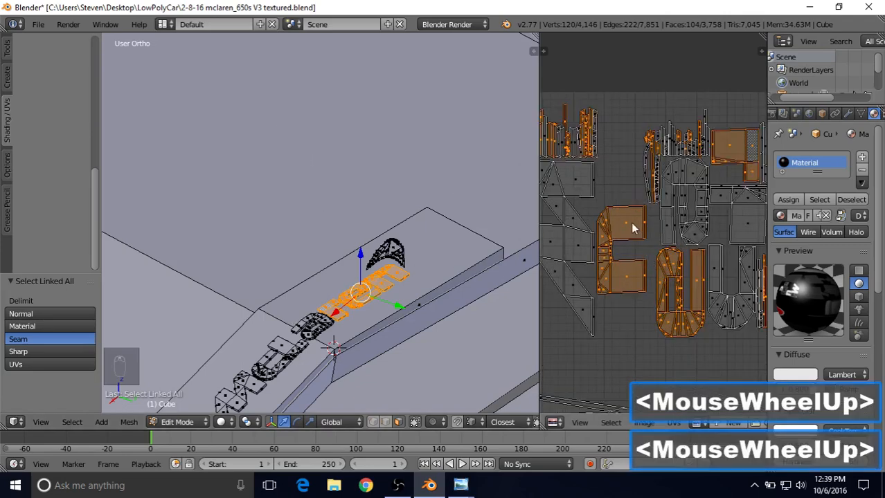
pyautogui.rightClick(631, 229)
pyautogui.press('g')
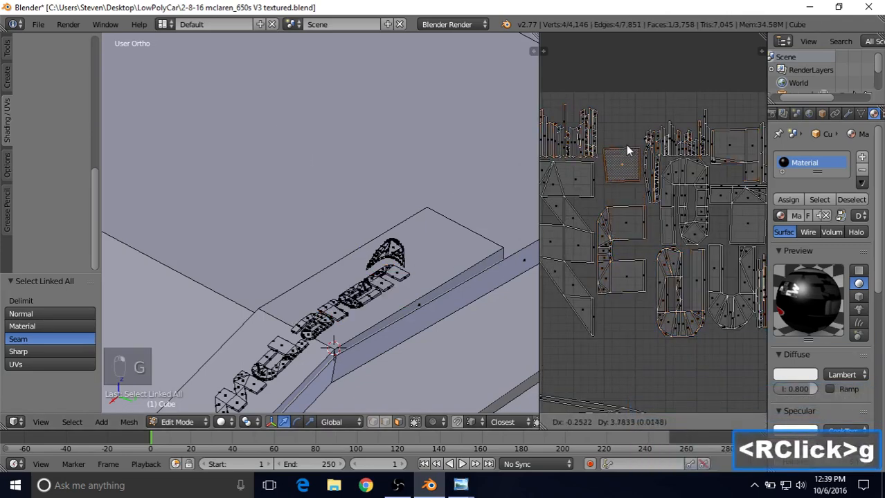
pyautogui.rightClick(629, 189)
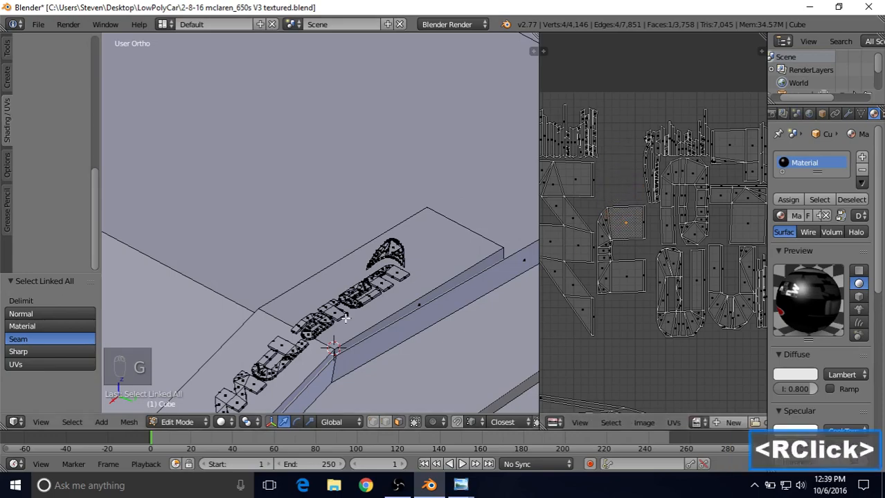
# Step: Examine the car from the front, side and rear, and return to a close-up of the rear backing plate's end
pyautogui.scroll(-9, 280, 262)
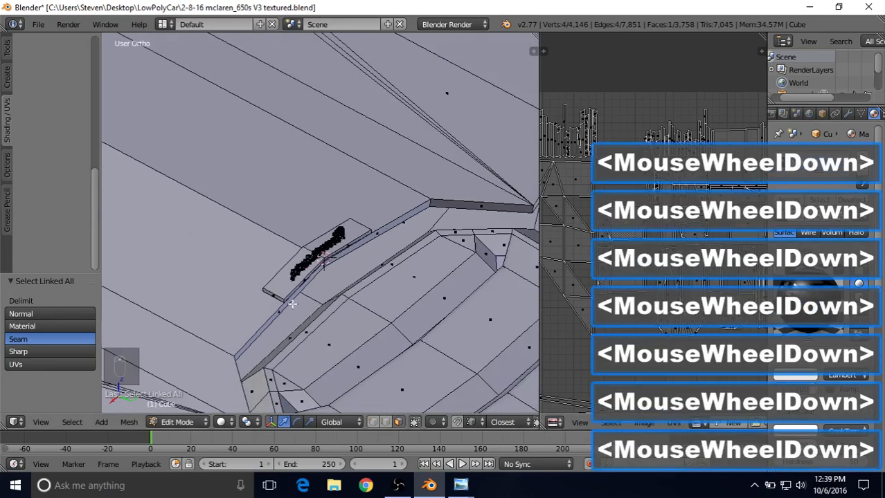
pyautogui.scroll(-8, 279, 263)
pyautogui.keyDown('shift'); pyautogui.moveTo(243, 220); pyautogui.dragTo(599, 249, button='middle'); pyautogui.keyUp('shift')
pyautogui.moveTo(180, 222); pyautogui.dragTo(452, 183, button='middle')
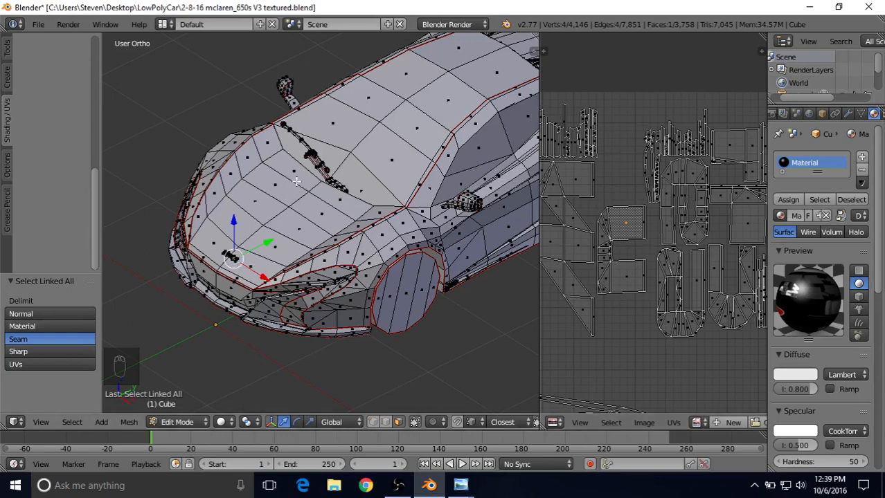
pyautogui.moveTo(485, 189); pyautogui.dragTo(399, 174, button='middle')
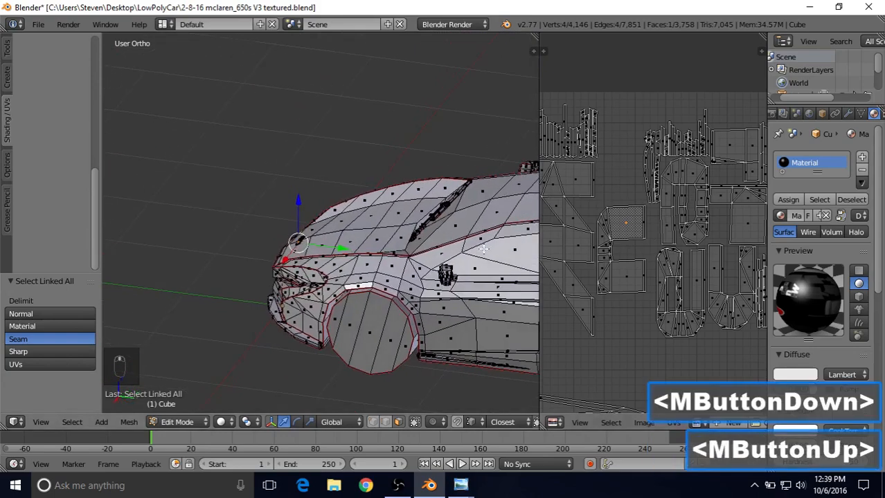
pyautogui.moveTo(483, 249); pyautogui.dragTo(218, 189, button='middle')
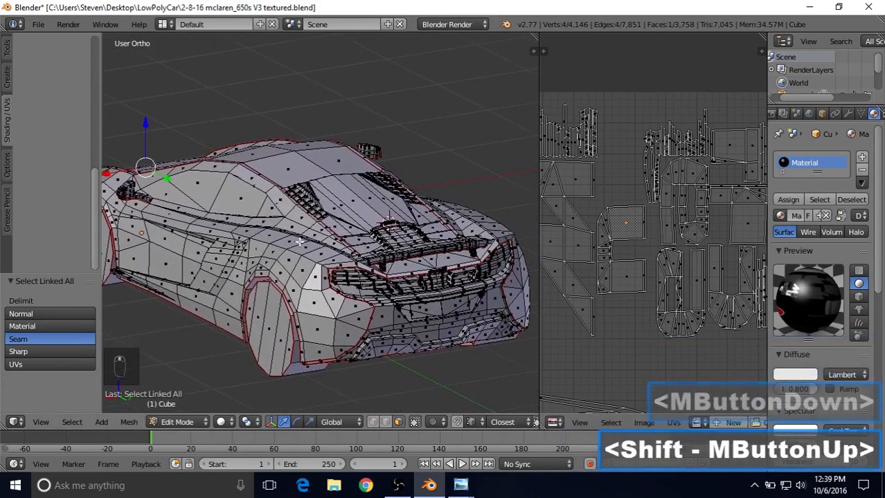
pyautogui.scroll(2, 300, 243)
pyautogui.keyDown('shift'); pyautogui.middleClick(287, 251); pyautogui.keyUp('shift')
pyautogui.scroll(8, 287, 250)
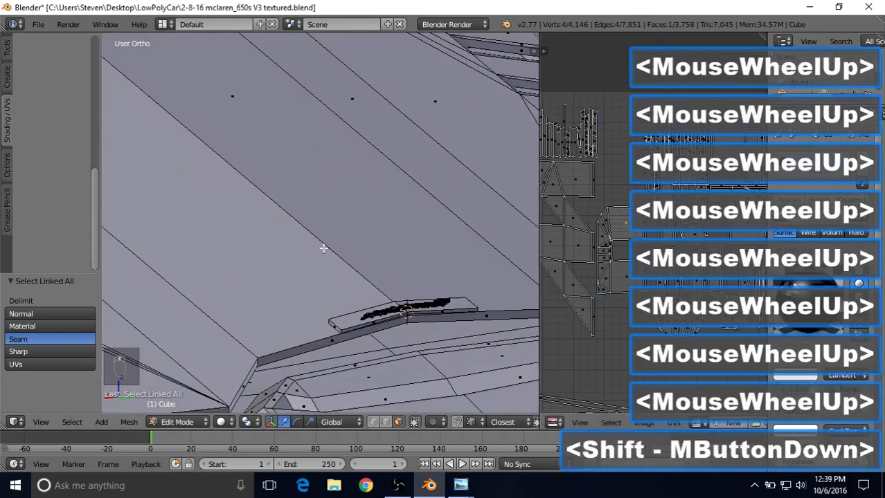
pyautogui.scroll(3, 315, 253)
pyautogui.keyDown('shift'); pyautogui.moveTo(323, 248); pyautogui.dragTo(326, 223, button='middle'); pyautogui.keyUp('shift')
pyautogui.scroll(3, 326, 263)
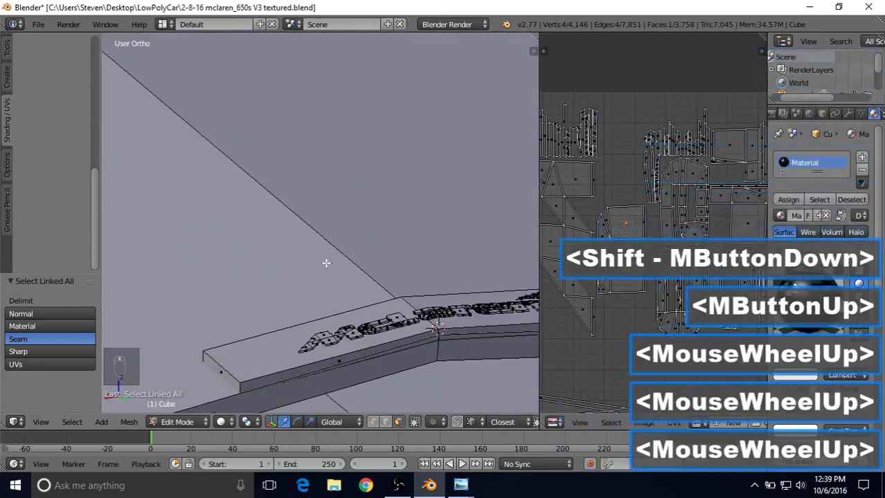
pyautogui.keyDown('shift'); pyautogui.moveTo(326, 263); pyautogui.dragTo(350, 177, button='middle'); pyautogui.keyUp('shift')
pyautogui.keyDown('shift'); pyautogui.moveTo(317, 272); pyautogui.dragTo(316, 251, button='middle'); pyautogui.keyUp('shift')
pyautogui.scroll(1, 315, 271)
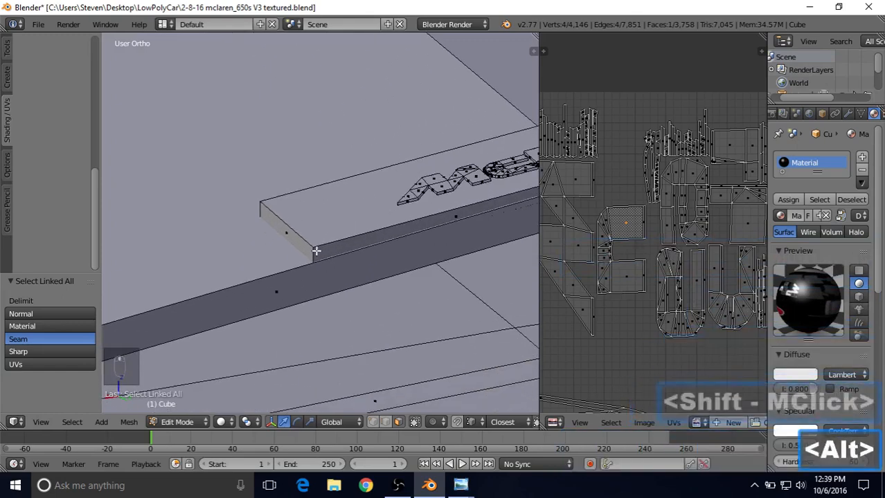
# Step: Select the loop of side faces around the rear backing plate and examine its edge along the full length
pyautogui.keyDown('alt'); pyautogui.rightClick(312, 254); pyautogui.keyUp('alt')
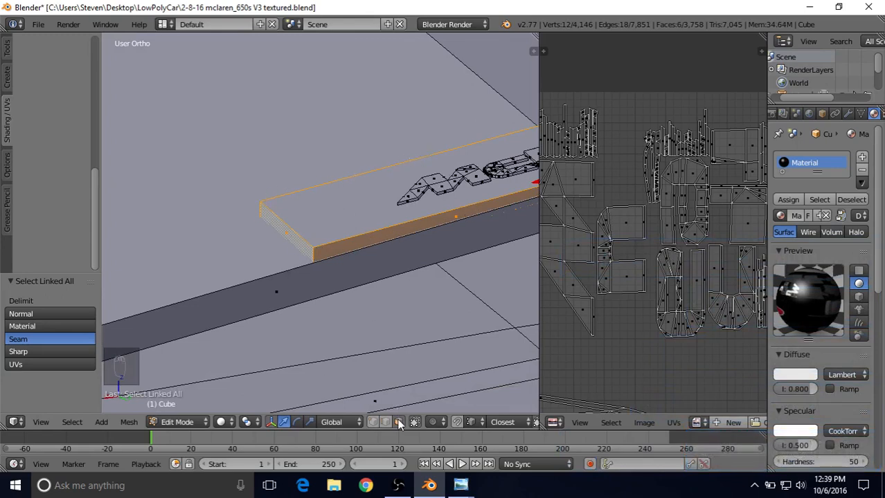
pyautogui.press('alt')
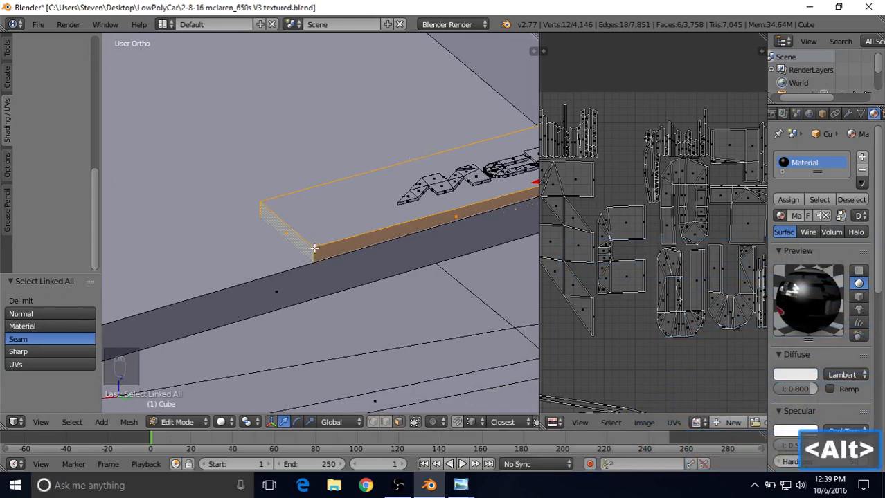
pyautogui.scroll(-2, 312, 254)
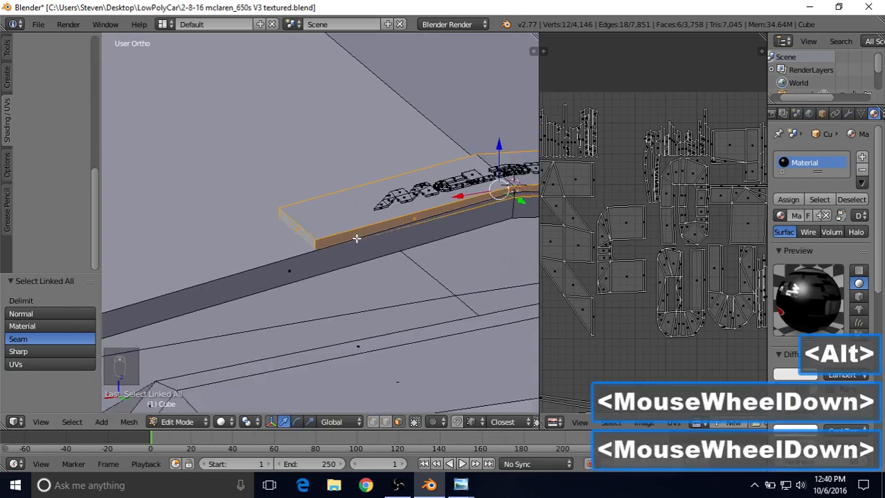
pyautogui.keyDown('shift'); pyautogui.moveTo(355, 237); pyautogui.dragTo(352, 199, button='middle'); pyautogui.keyUp('shift')
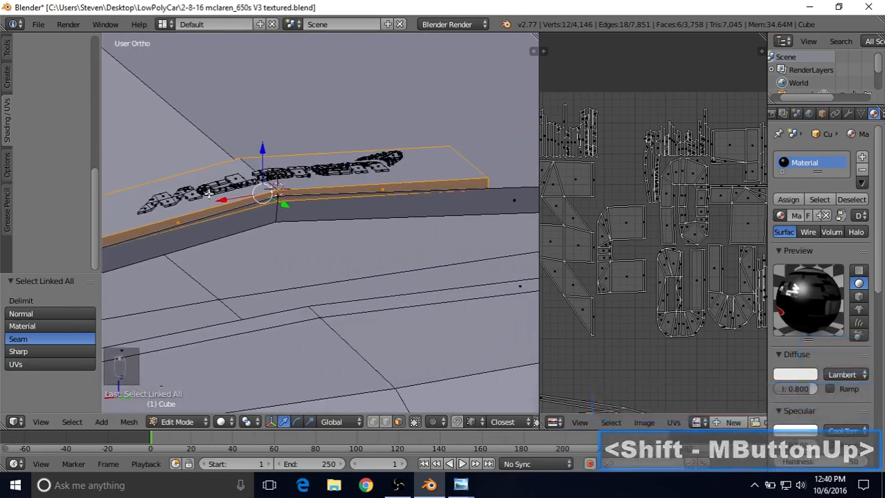
pyautogui.scroll(-2, 292, 279)
pyautogui.keyDown('shift'); pyautogui.moveTo(292, 279); pyautogui.dragTo(332, 231, button='middle'); pyautogui.keyUp('shift')
pyautogui.scroll(2, 237, 199)
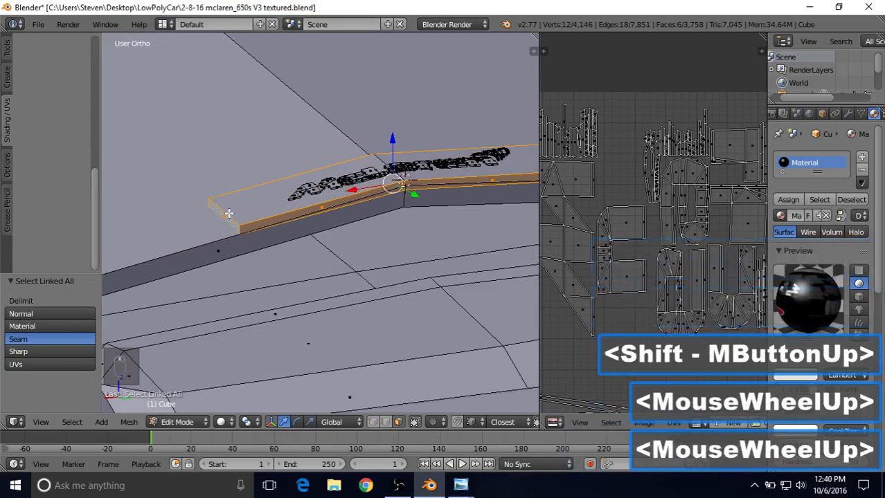
pyautogui.keyDown('shift'); pyautogui.moveTo(263, 225); pyautogui.dragTo(286, 227, button='middle'); pyautogui.keyUp('shift')
pyautogui.scroll(-2, 628, 276)
# Step: Locate the plate's selected side faces in the UV layout and try moving them off the rectangular island beneath
pyautogui.scroll(-2, 628, 274)
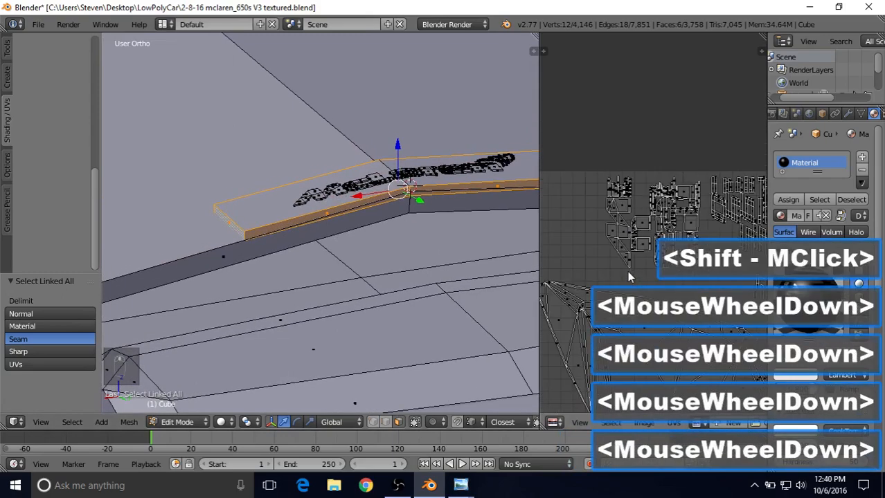
pyautogui.scroll(-6, 649, 269)
pyautogui.keyDown('shift'); pyautogui.moveTo(648, 269); pyautogui.dragTo(640, 254, button='middle'); pyautogui.keyUp('shift')
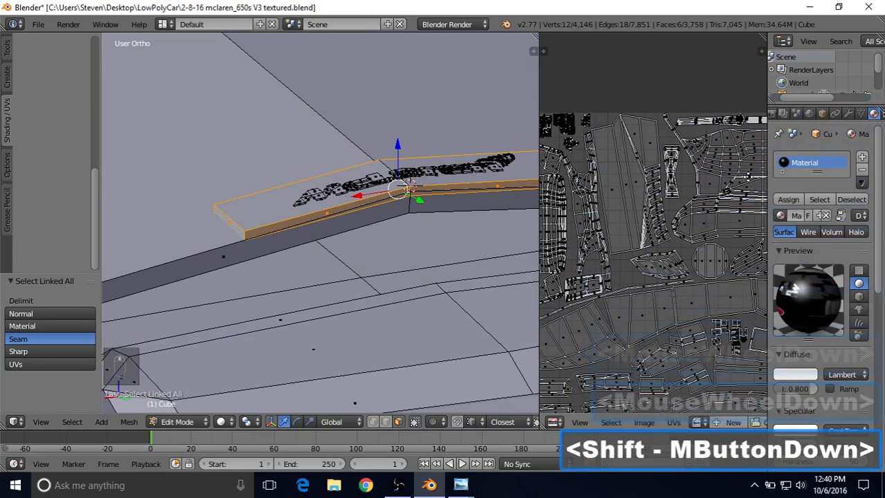
pyautogui.scroll(-2, 680, 295)
pyautogui.keyDown('shift'); pyautogui.moveTo(679, 296); pyautogui.dragTo(558, 178, button='middle'); pyautogui.keyUp('shift')
pyautogui.keyDown('shift'); pyautogui.moveTo(649, 289); pyautogui.dragTo(703, 225, button='middle'); pyautogui.keyUp('shift')
pyautogui.scroll(4, 609, 266)
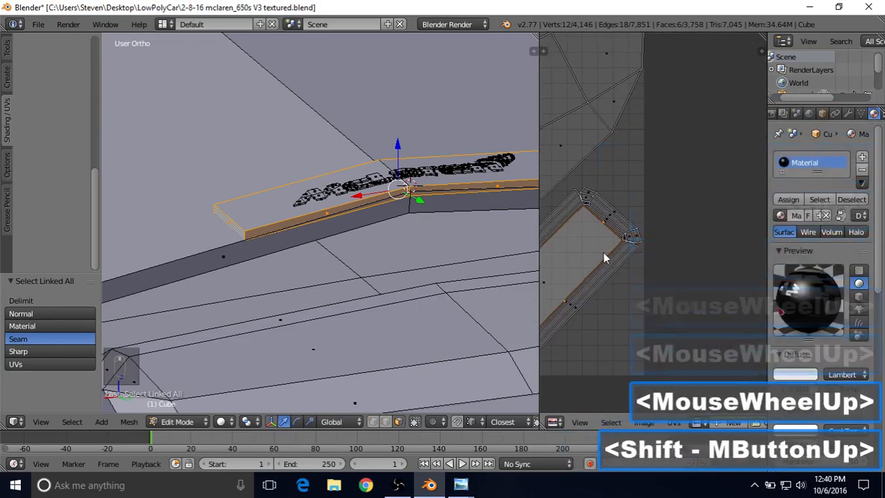
pyautogui.press('g')
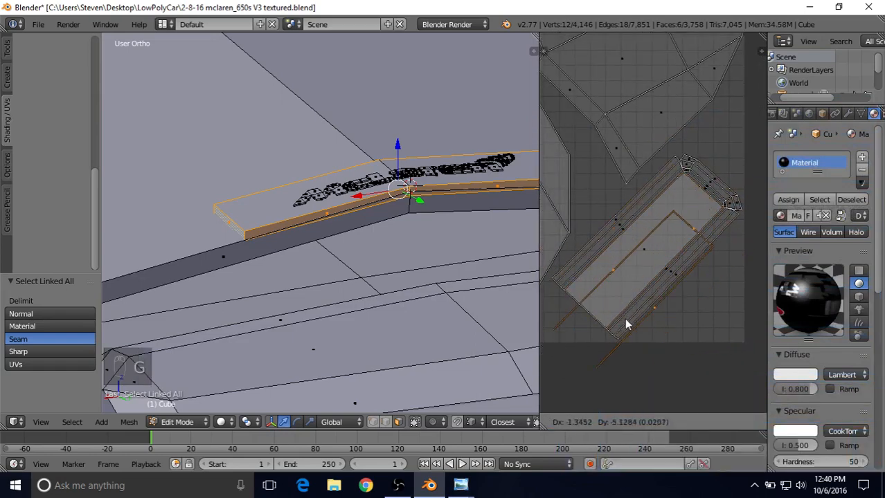
pyautogui.rightClick(637, 277)
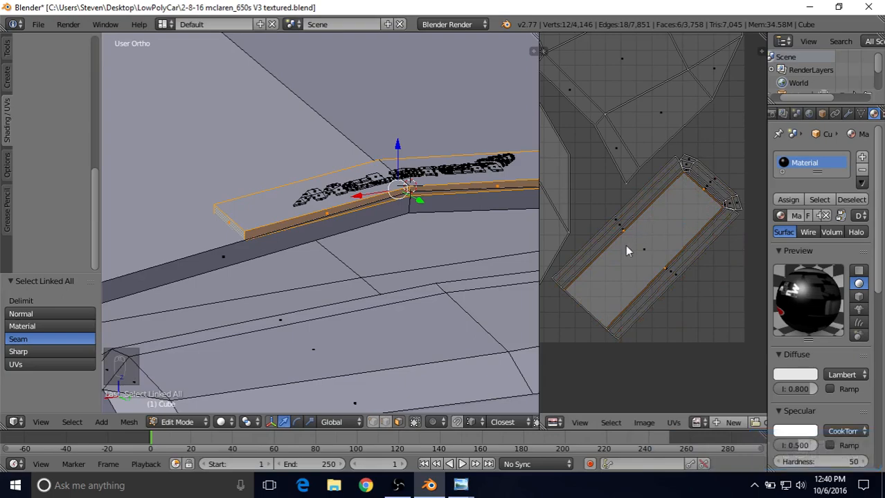
# Step: Box-select the rectangular island and its surrounding strips in the UV layout and frame the matching plate geometry on the model
pyautogui.press('b')
pyautogui.moveTo(606, 213); pyautogui.dragTo(670, 273)
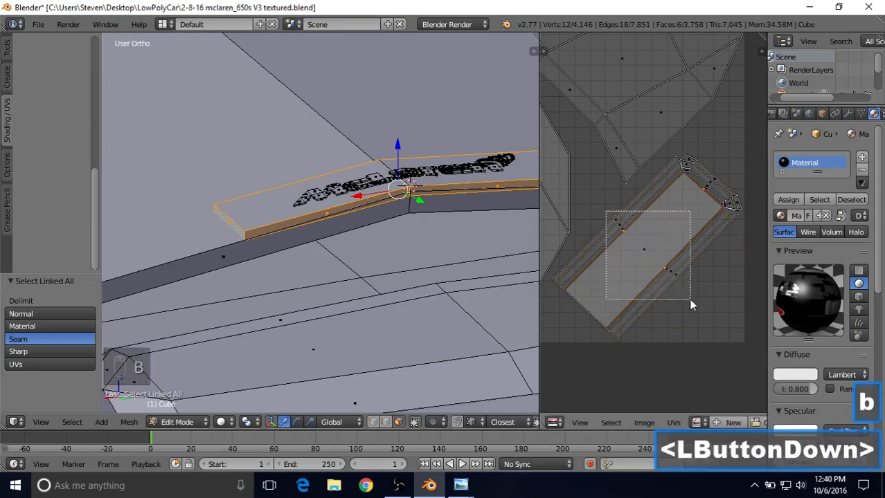
pyautogui.moveTo(691, 304); pyautogui.dragTo(691, 302)
pyautogui.press('KP_Decimal')
pyautogui.moveTo(405, 204)
pyautogui.mouseDown(button='middle')
pyautogui.moveTo(321, 245)
pyautogui.moveTo(391, 202)
pyautogui.mouseUp(button='middle')
pyautogui.scroll(4, 329, 238)
pyautogui.scroll(4, 348, 229)
pyautogui.scroll(5, 392, 201)
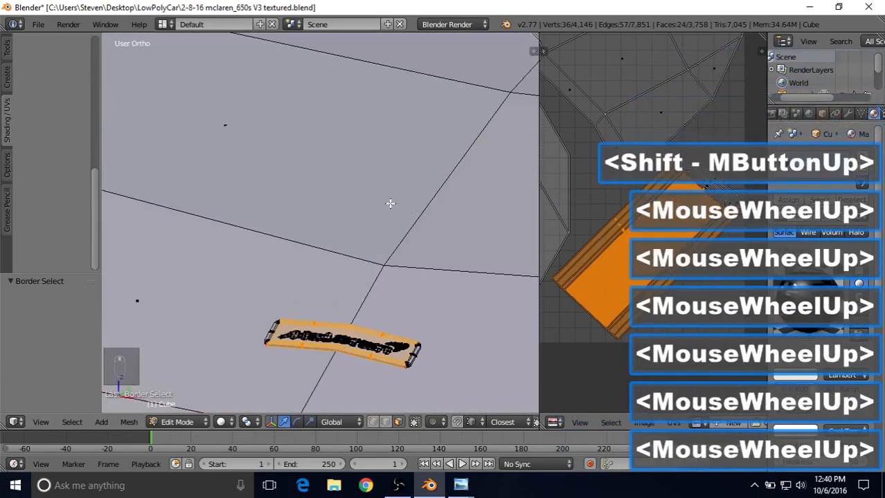
# Step: Check the rear logo plate in the McLaren 650S rear-view photo in Windows Photo Viewer, and return to Blender
pyautogui.click(464, 485)
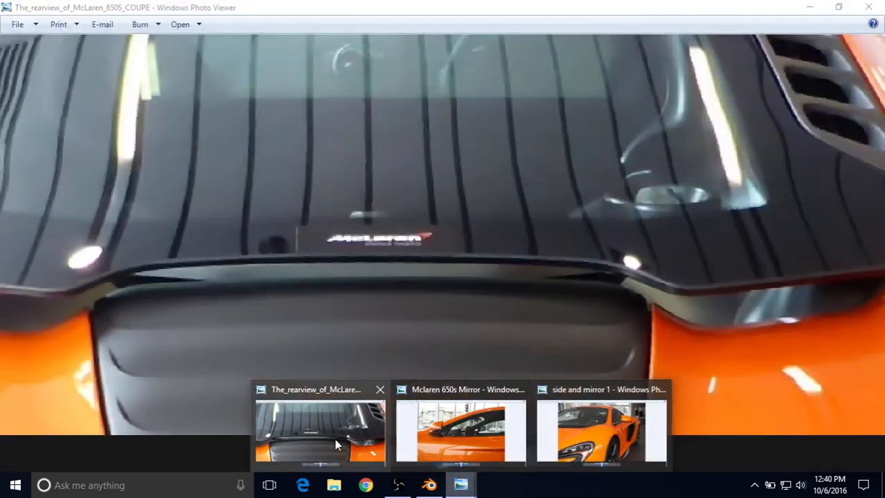
pyautogui.click(344, 443)
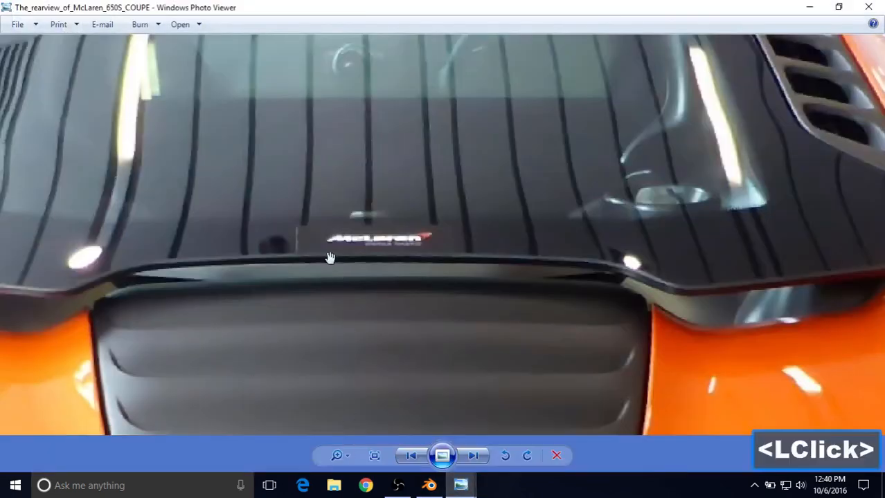
pyautogui.click(429, 484)
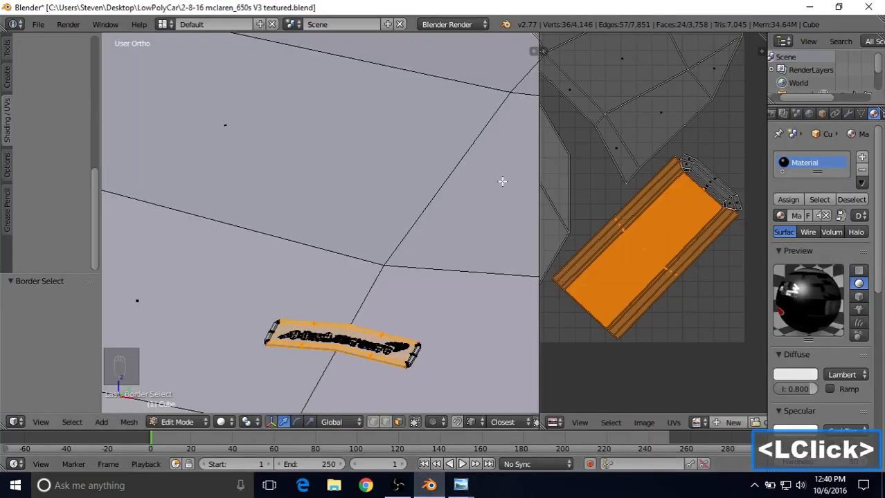
# Step: Select a top face of the rear backing plate beneath the logo's first letters and frame it
pyautogui.scroll(-6, 424, 270)
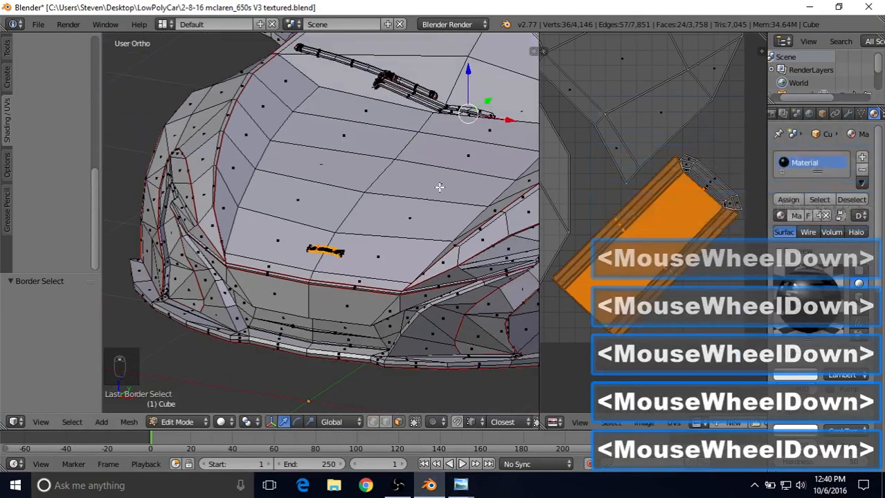
pyautogui.moveTo(333, 275); pyautogui.dragTo(330, 207, button='middle')
pyautogui.scroll(2, 297, 201)
pyautogui.scroll(6, 349, 194)
pyautogui.scroll(4, 330, 207)
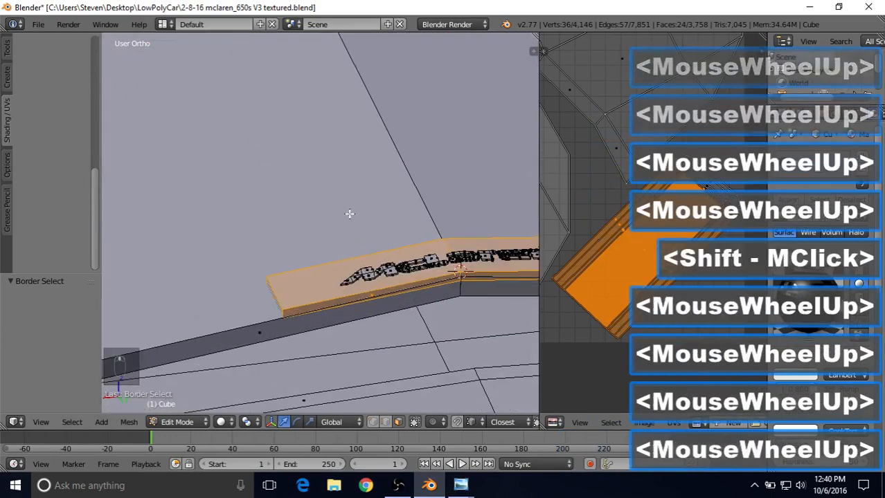
pyautogui.rightClick(319, 280)
pyautogui.keyDown('shift'); pyautogui.moveTo(318, 281); pyautogui.dragTo(357, 243, button='middle'); pyautogui.keyUp('shift')
pyautogui.scroll(2, 293, 264)
pyautogui.press('KP_Decimal')
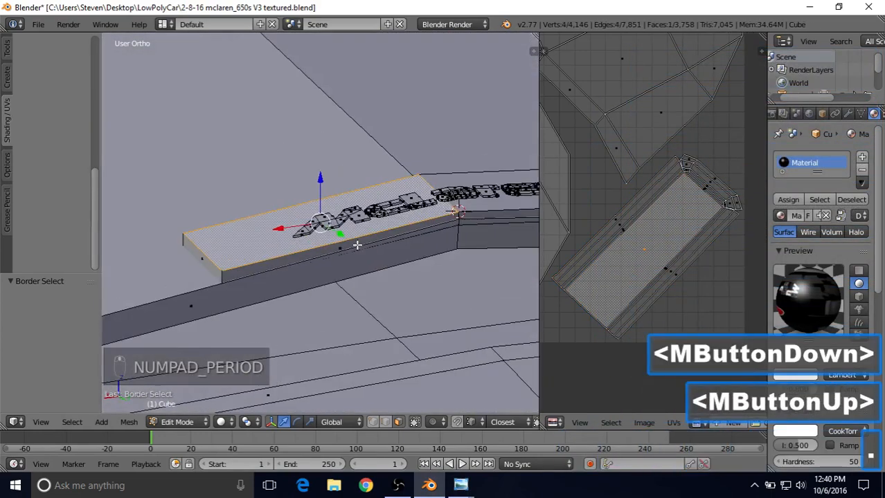
# Step: Extend the selection to all geometry linked to the rear backing plate's top face
pyautogui.scroll(-9, 315, 251)
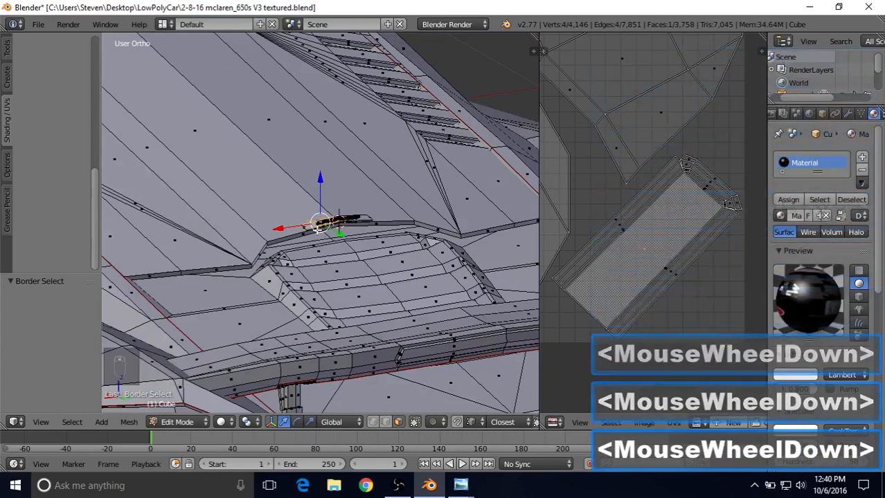
pyautogui.scroll(9, 315, 232)
pyautogui.scroll(2, 306, 223)
pyautogui.keyDown('shift'); pyautogui.moveTo(306, 224); pyautogui.dragTo(315, 176, button='middle'); pyautogui.keyUp('shift')
pyautogui.click(72, 422)
pyautogui.click(119, 197)
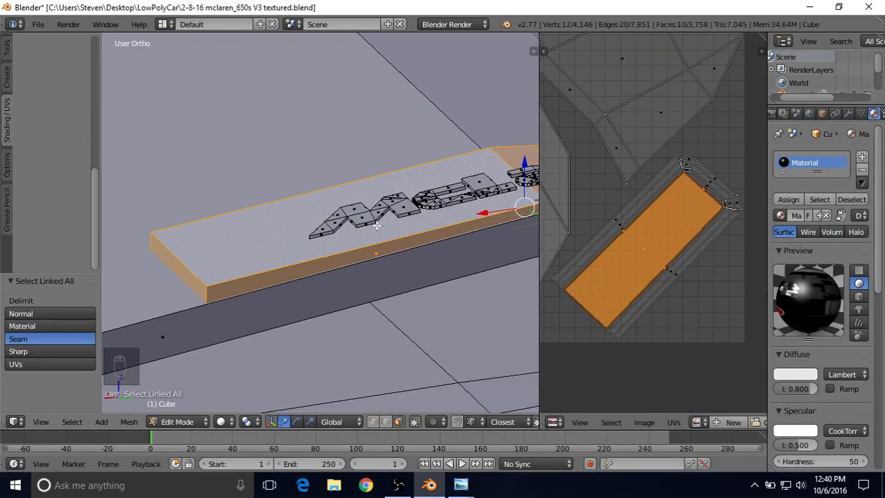
# Step: Mark the two vertical corner edges at the end of the backing plate nearest the logo's first letter as seams
pyautogui.click(387, 423)
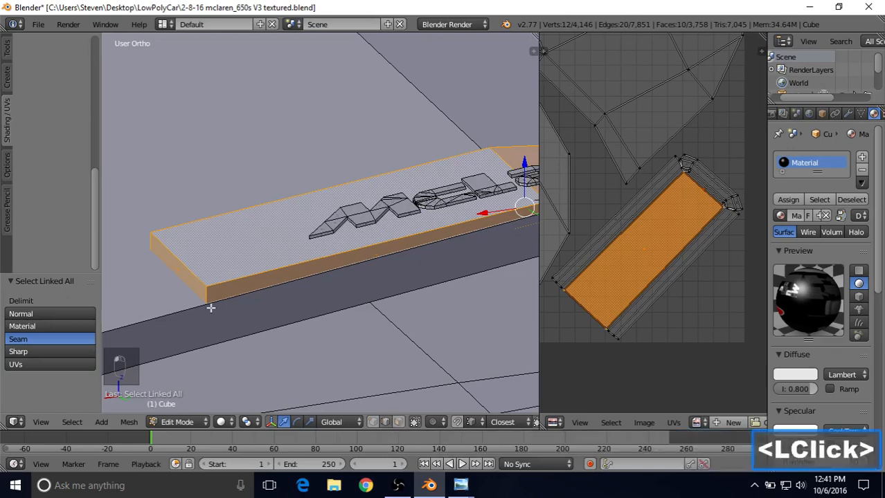
pyautogui.rightClick(204, 294)
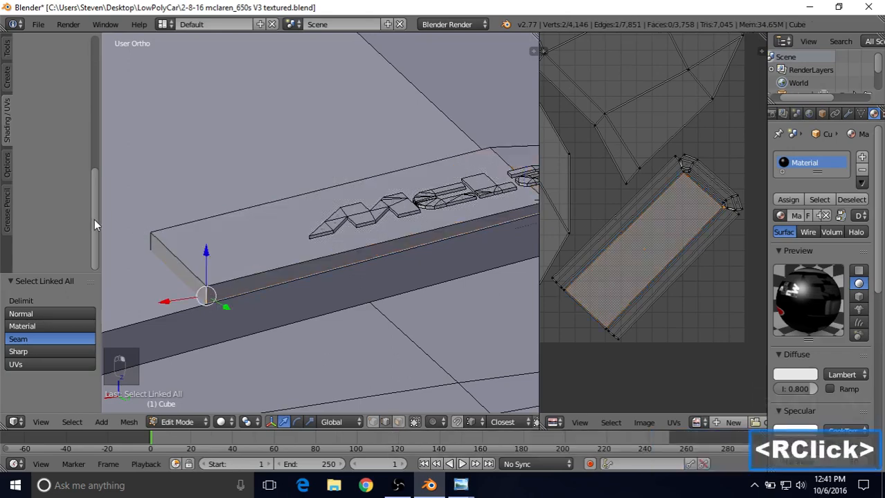
pyautogui.moveTo(94, 219); pyautogui.dragTo(99, 71)
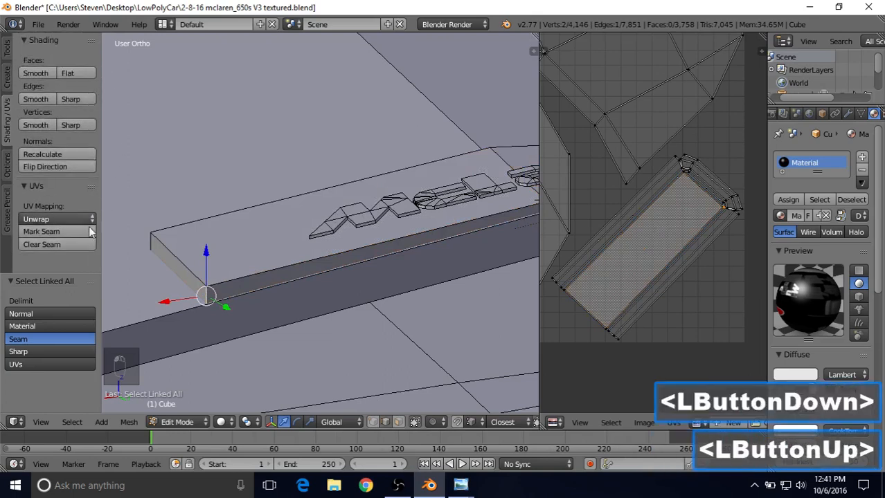
pyautogui.click(81, 233)
pyautogui.rightClick(142, 239)
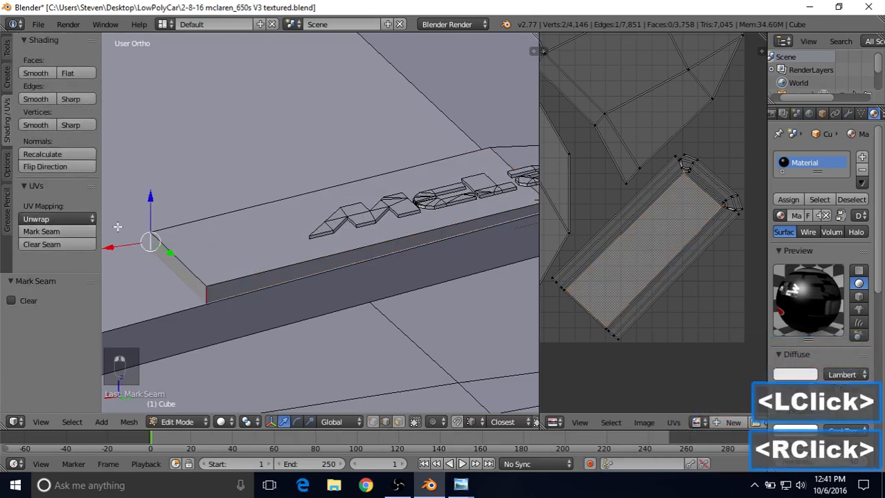
pyautogui.click(76, 231)
# Step: Mark both vertical corner edges at the plate end beside the logo's swoosh as seams
pyautogui.moveTo(291, 246); pyautogui.dragTo(195, 241, button='middle')
pyautogui.moveTo(369, 250); pyautogui.dragTo(333, 265, button='middle')
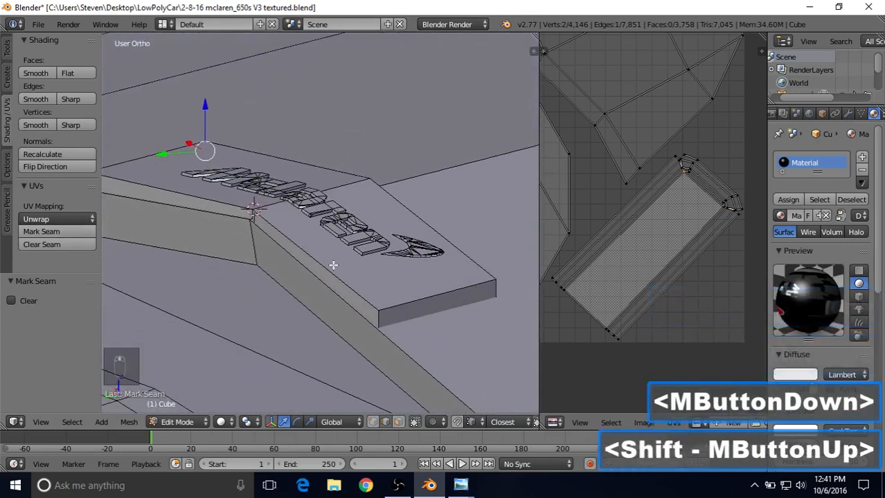
pyautogui.rightClick(377, 316)
pyautogui.keyDown('shift'); pyautogui.rightClick(496, 288); pyautogui.keyUp('shift')
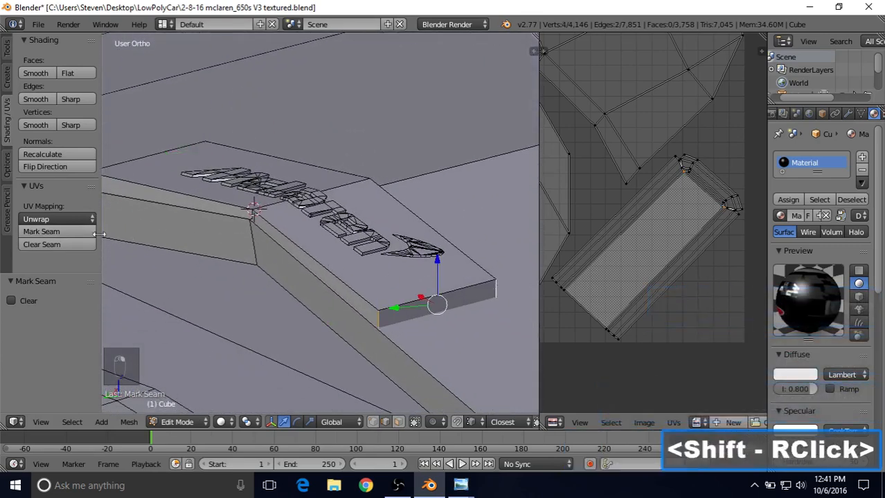
pyautogui.click(67, 231)
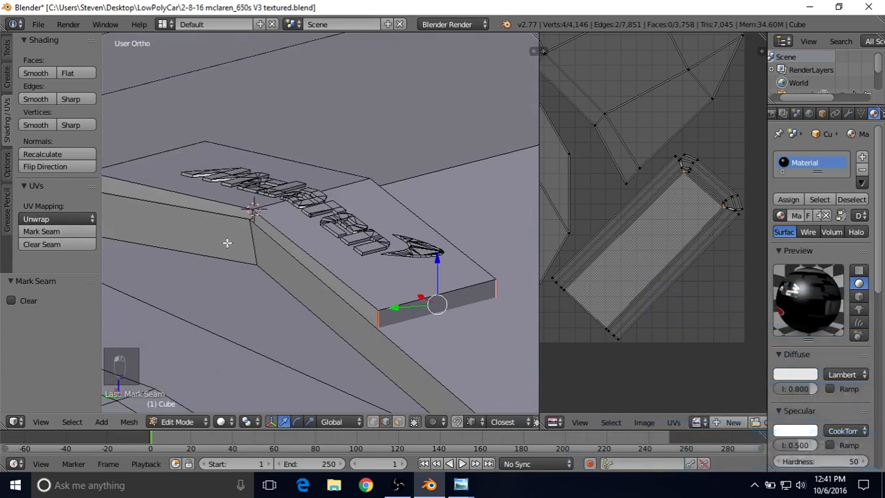
# Step: Select all faces linked to the backing plate's top face and unwrap them
pyautogui.moveTo(227, 243); pyautogui.dragTo(334, 250, button='middle')
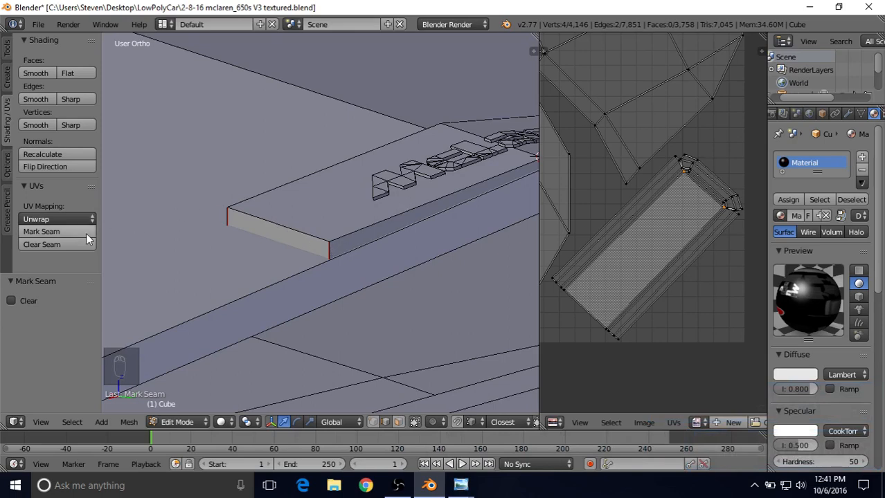
pyautogui.click(398, 422)
pyautogui.rightClick(316, 211)
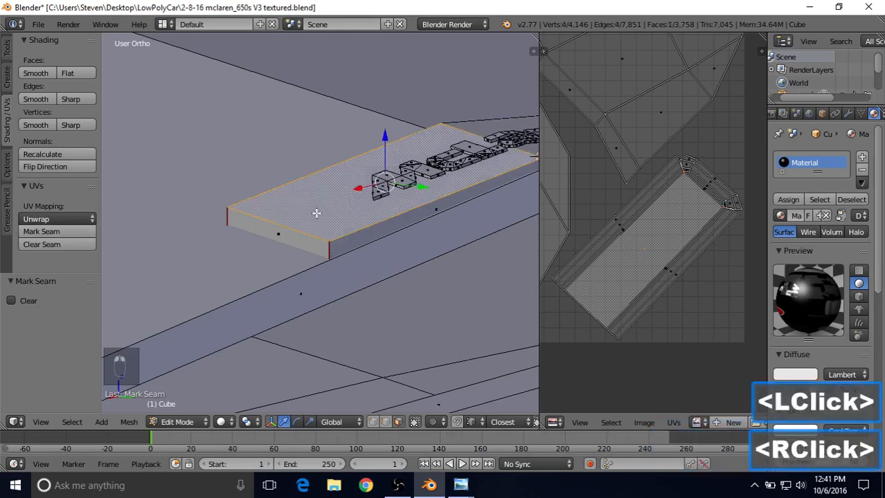
pyautogui.click(75, 423)
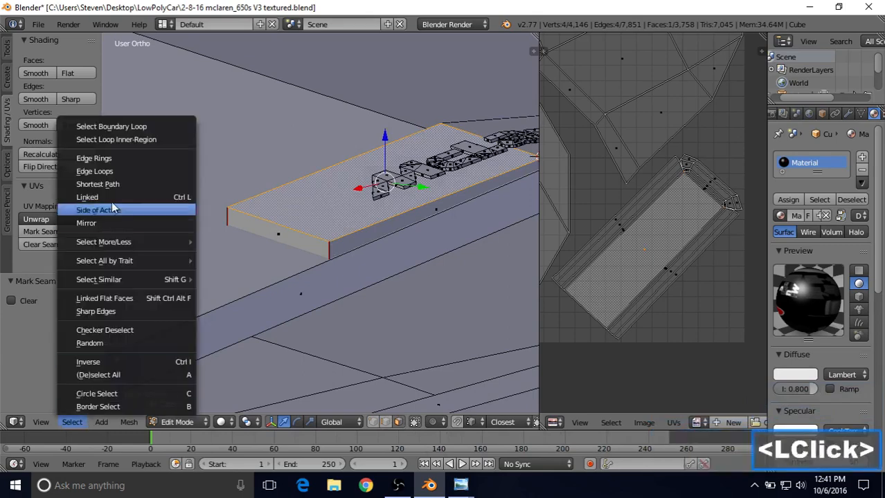
pyautogui.click(116, 201)
pyautogui.press('u')
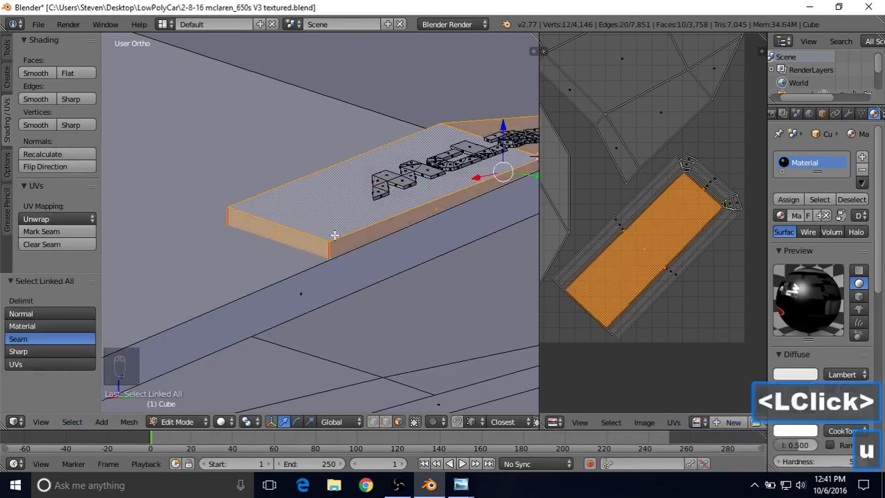
pyautogui.click(334, 236)
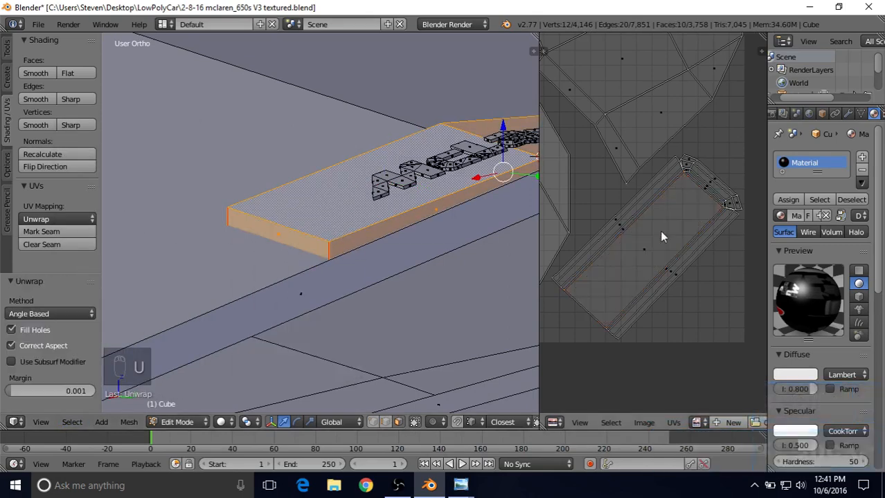
# Step: Move the plate's long diagonal UV island into the empty space below the UV layout
pyautogui.press('KP_Decimal')
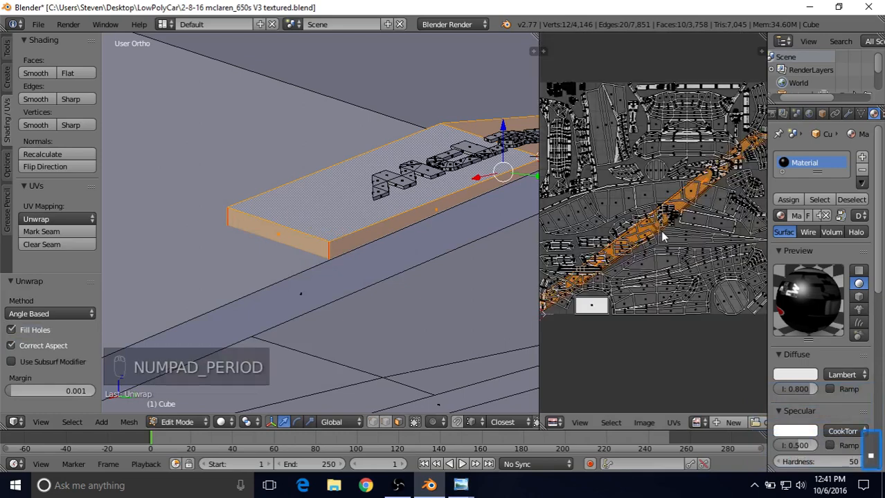
pyautogui.press('g')
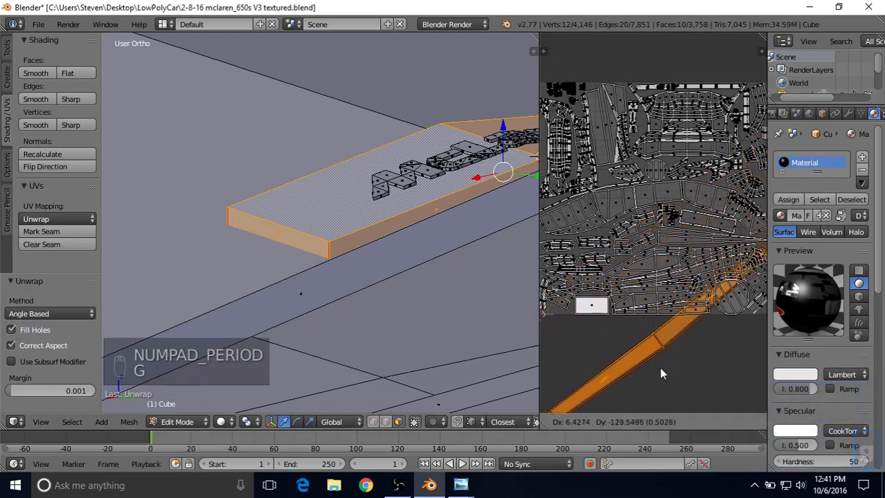
pyautogui.click(660, 376)
pyautogui.keyDown('shift'); pyautogui.moveTo(660, 377); pyautogui.dragTo(669, 259, button='middle'); pyautogui.keyUp('shift')
pyautogui.press('g')
pyautogui.click(654, 306)
pyautogui.press('g')
pyautogui.click(647, 272)
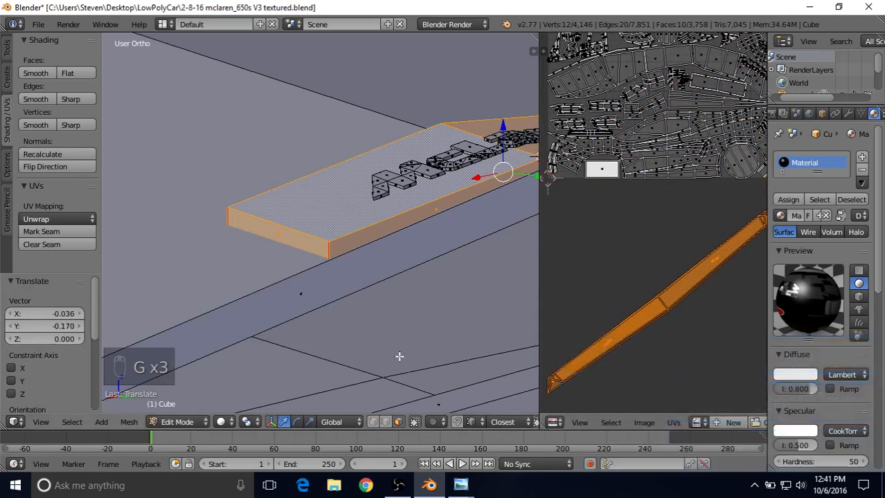
# Step: Select the two hidden bottom faces of the backing plate in wireframe display and delete them in solid display
pyautogui.scroll(2, 368, 263)
pyautogui.keyDown('shift'); pyautogui.moveTo(470, 168); pyautogui.dragTo(344, 231, button='middle'); pyautogui.keyUp('shift')
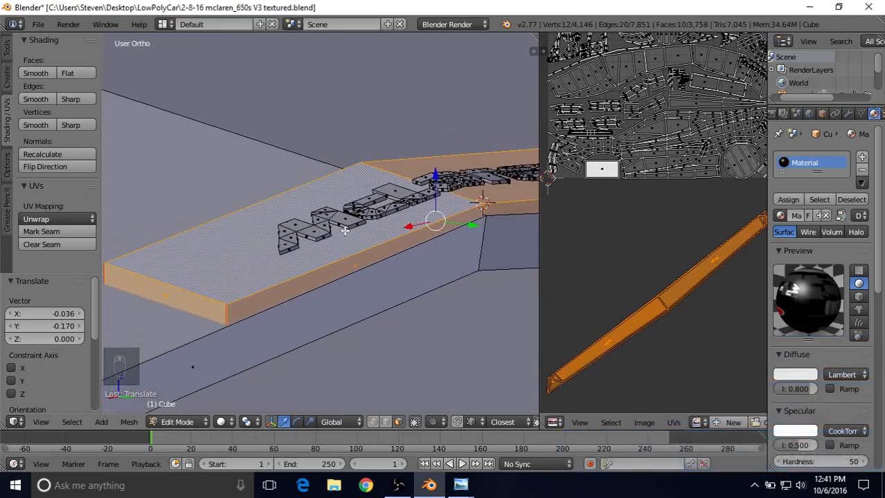
pyautogui.press('z')
pyautogui.rightClick(289, 264)
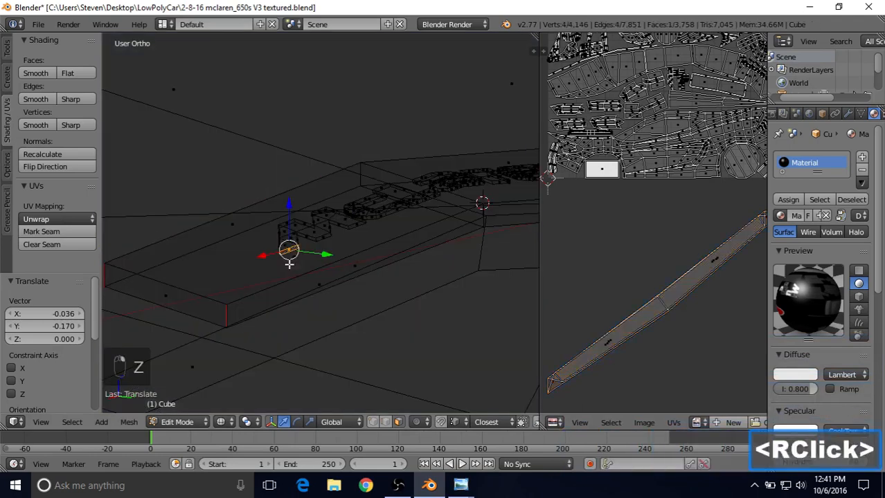
pyautogui.moveTo(331, 263); pyautogui.dragTo(263, 251, button='middle')
pyautogui.rightClick(320, 268)
pyautogui.keyDown('shift'); pyautogui.rightClick(458, 177); pyautogui.keyUp('shift')
pyautogui.scroll(-3, 379, 210)
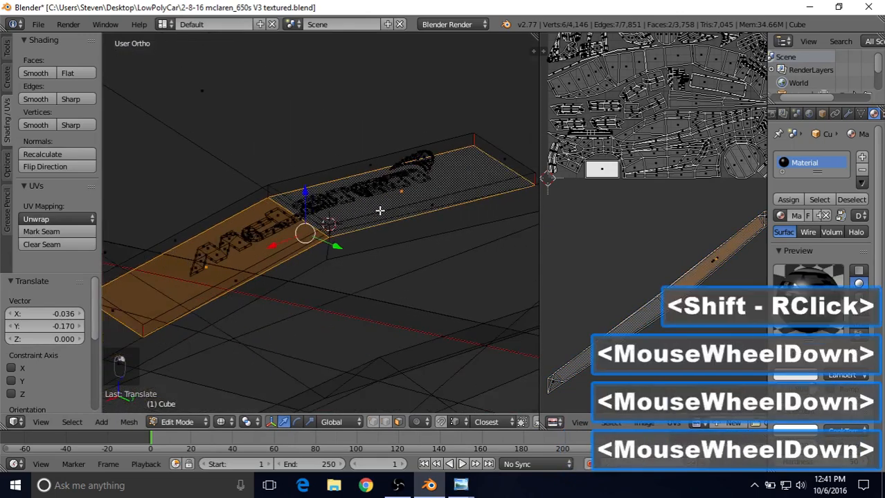
pyautogui.press('z')
pyautogui.press('z')
pyautogui.press('z')
pyautogui.press('z')
pyautogui.press('z')
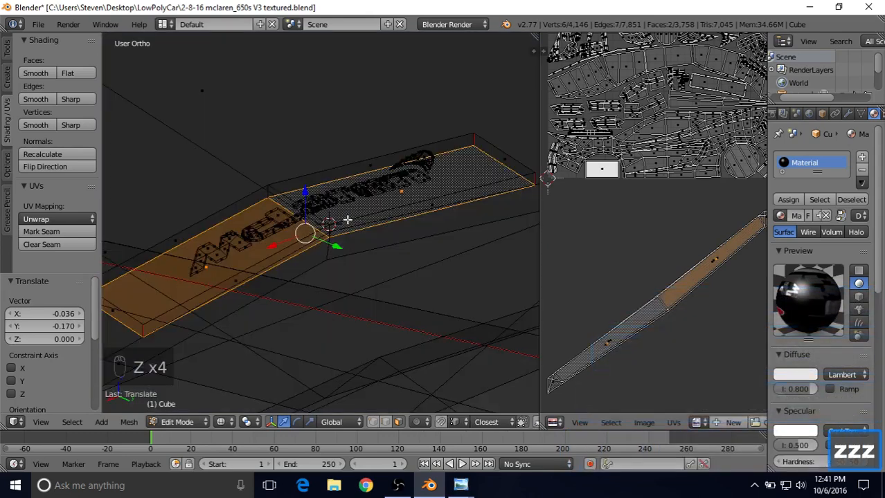
pyautogui.press('Delete')
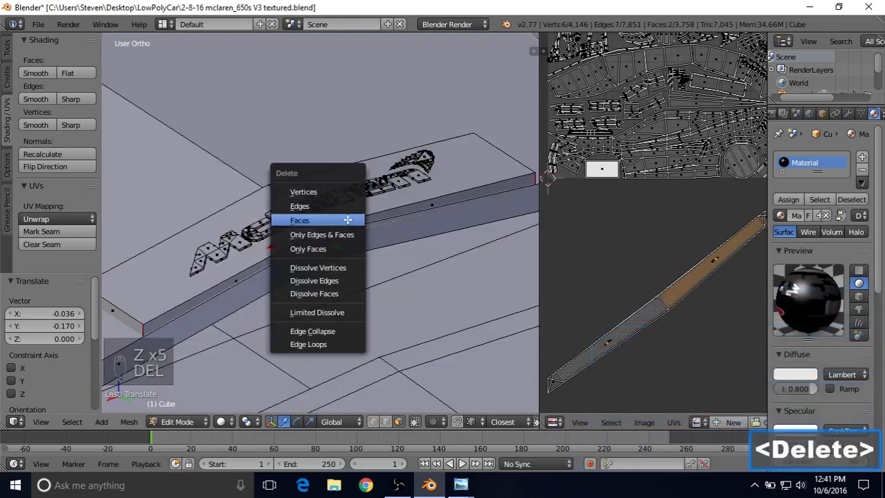
pyautogui.click(347, 220)
# Step: Select all geometry linked to the plate's top face and unwrap the plate without its bottom faces
pyautogui.rightClick(182, 251)
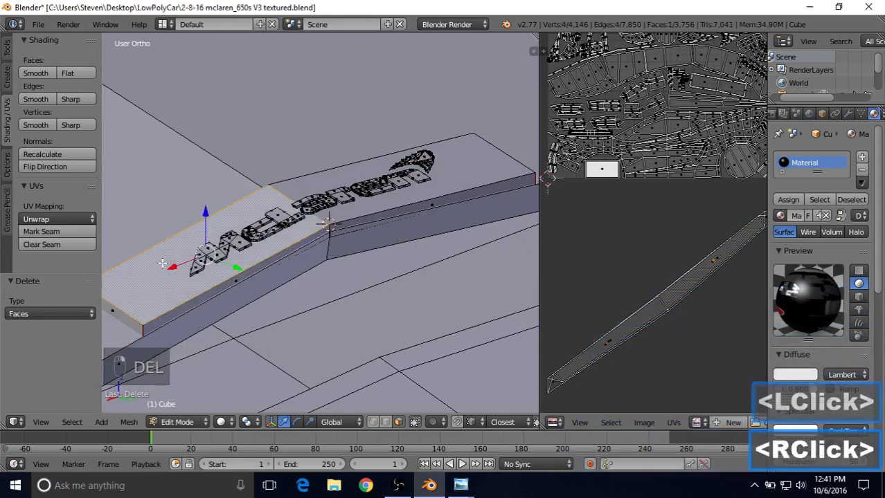
pyautogui.click(72, 422)
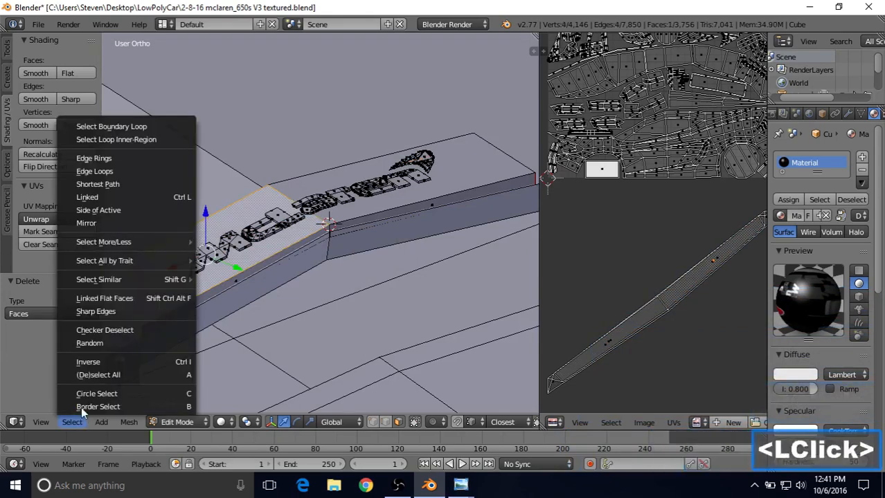
pyautogui.click(109, 194)
pyautogui.keyDown('shift'); pyautogui.moveTo(313, 225); pyautogui.dragTo(361, 211, button='middle'); pyautogui.keyUp('shift')
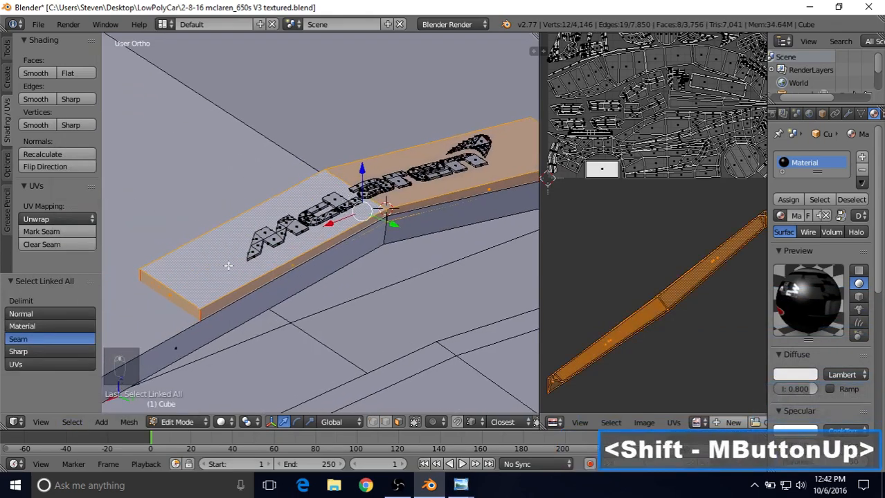
pyautogui.press('u')
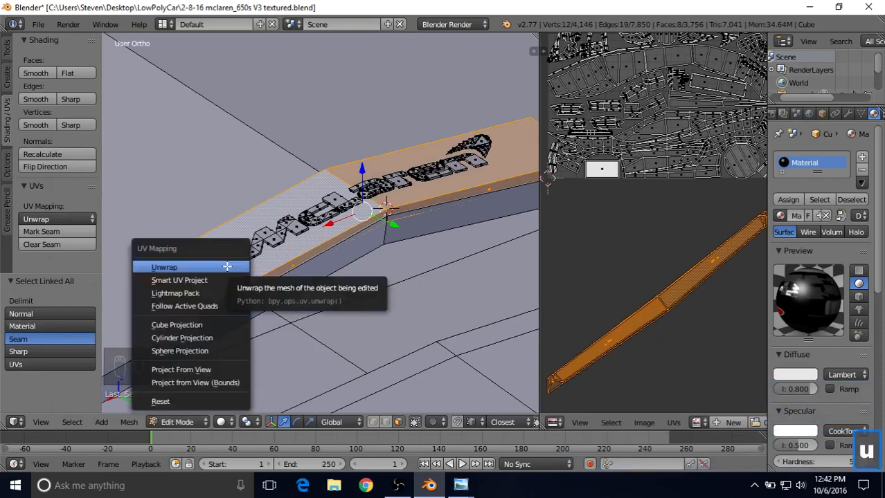
pyautogui.click(227, 265)
# Step: Move the new plate island straight down clear of the UV layout and scale it by 0.209, then by 0.533
pyautogui.press('g')
pyautogui.press('y')
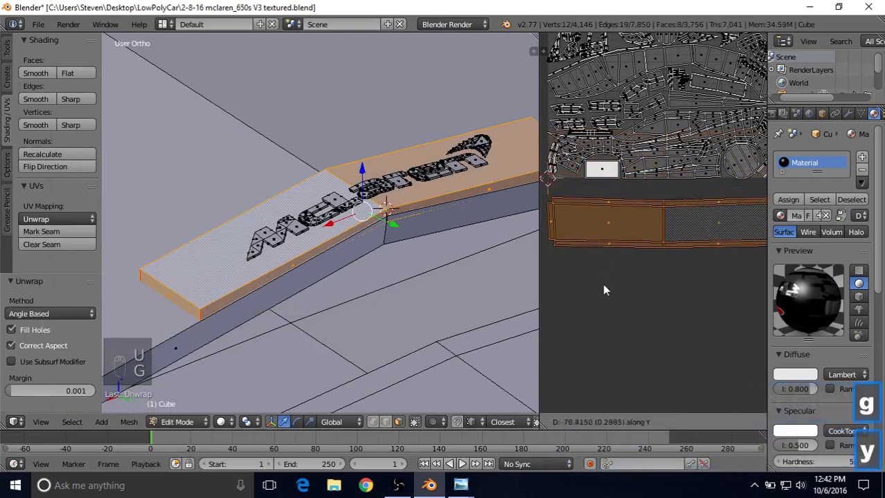
pyautogui.click(602, 294)
pyautogui.keyDown('shift'); pyautogui.moveTo(684, 251); pyautogui.dragTo(667, 343, button='middle'); pyautogui.keyUp('shift')
pyautogui.press('s')
pyautogui.click(641, 220)
pyautogui.keyDown('shift'); pyautogui.moveTo(663, 295); pyautogui.dragTo(663, 291, button='middle'); pyautogui.keyUp('shift')
pyautogui.press('s')
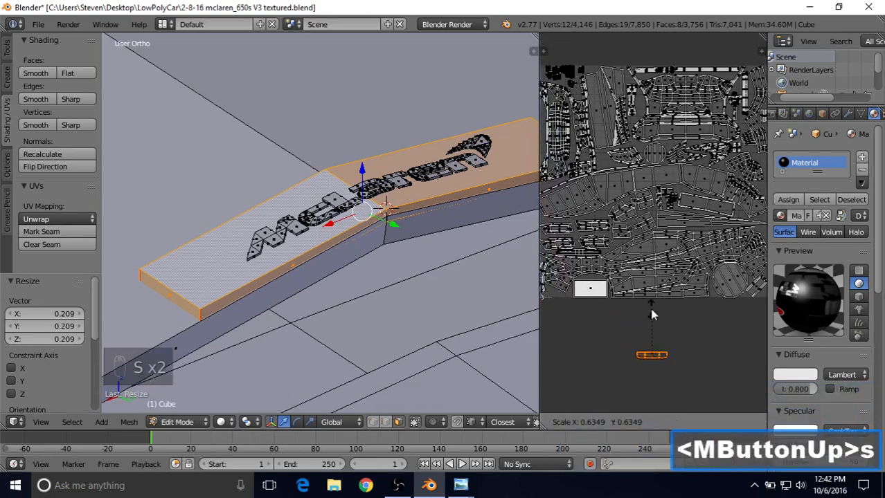
pyautogui.click(649, 315)
# Step: Move the shrunken plate island into the UV layout, next to the tall gridded island in the upper-left area
pyautogui.press('g')
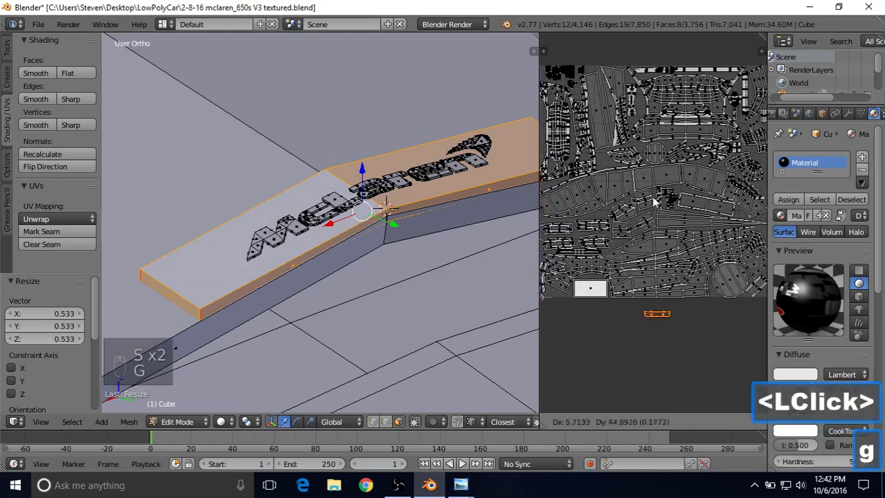
pyautogui.click(654, 168)
pyautogui.keyDown('shift'); pyautogui.moveTo(654, 168); pyautogui.dragTo(687, 294, button='middle'); pyautogui.keyUp('shift')
pyautogui.press('g')
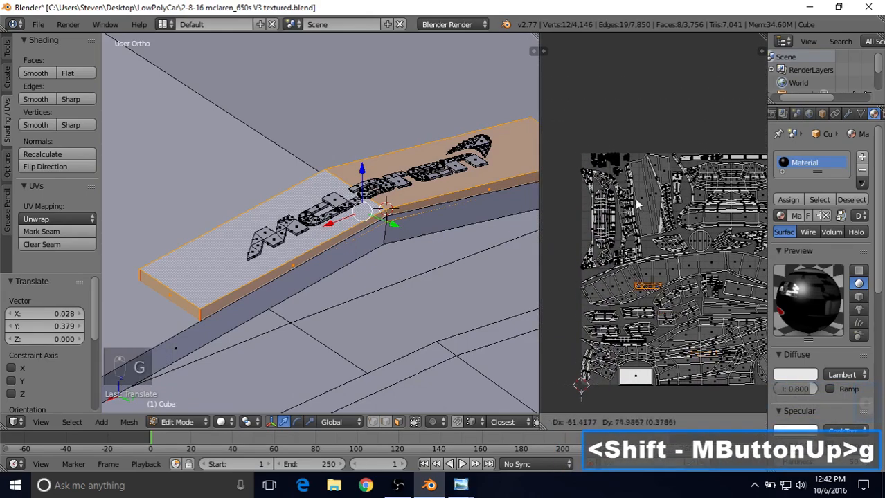
pyautogui.click(642, 227)
pyautogui.keyDown('shift'); pyautogui.moveTo(643, 225); pyautogui.dragTo(653, 228, button='middle'); pyautogui.keyUp('shift')
pyautogui.press('g')
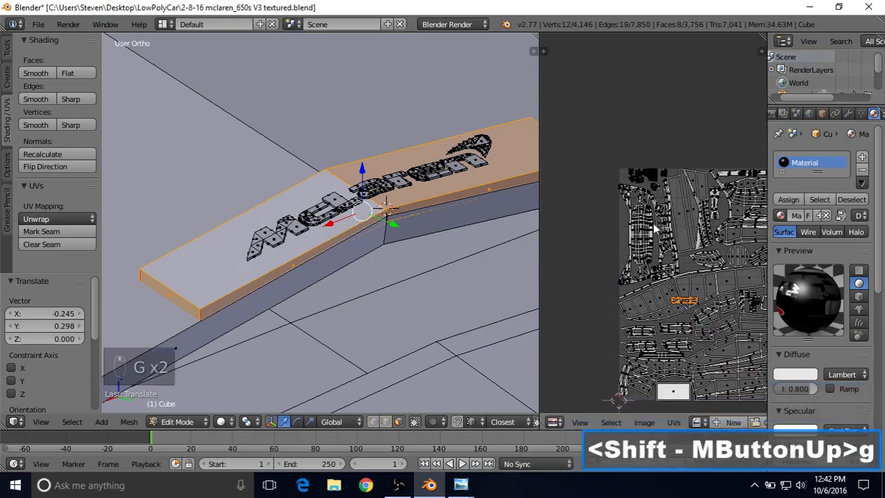
pyautogui.click(603, 173)
# Step: Rotate the plate's UV island by 90 degrees so it stands parallel to the tall gridded island
pyautogui.scroll(6, 665, 181)
pyautogui.keyDown('shift'); pyautogui.moveTo(664, 181); pyautogui.dragTo(678, 189, button='middle'); pyautogui.keyUp('shift')
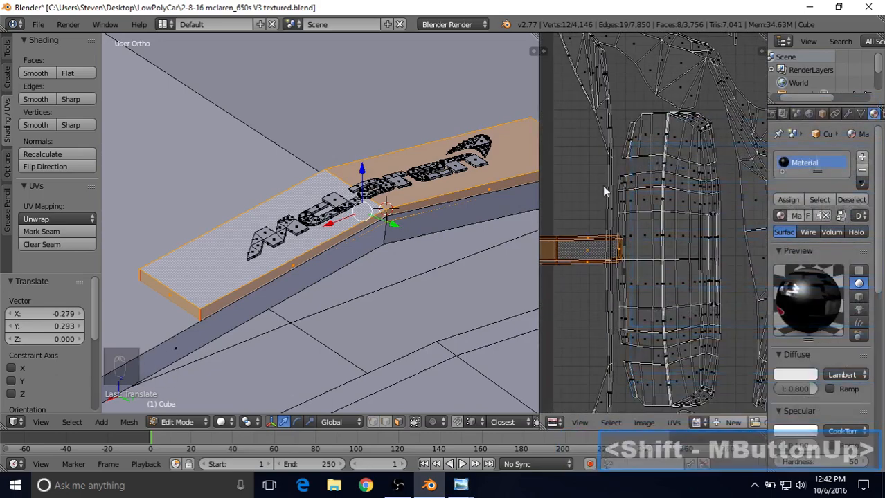
pyautogui.write('r90')
pyautogui.press('Return')
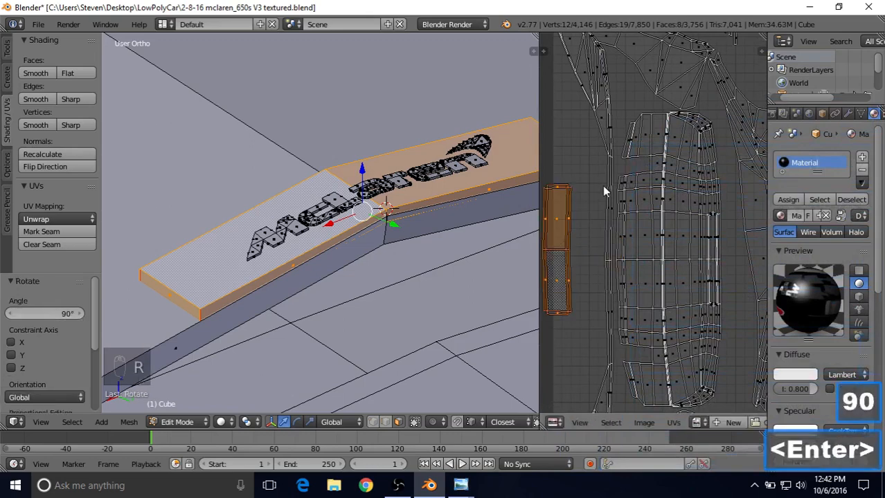
# Step: Position and enlarge the upright plate island to fill the narrow gap beside the tall gridded island without overlapping its neighbours
pyautogui.press('g')
pyautogui.click(621, 191)
pyautogui.press('s')
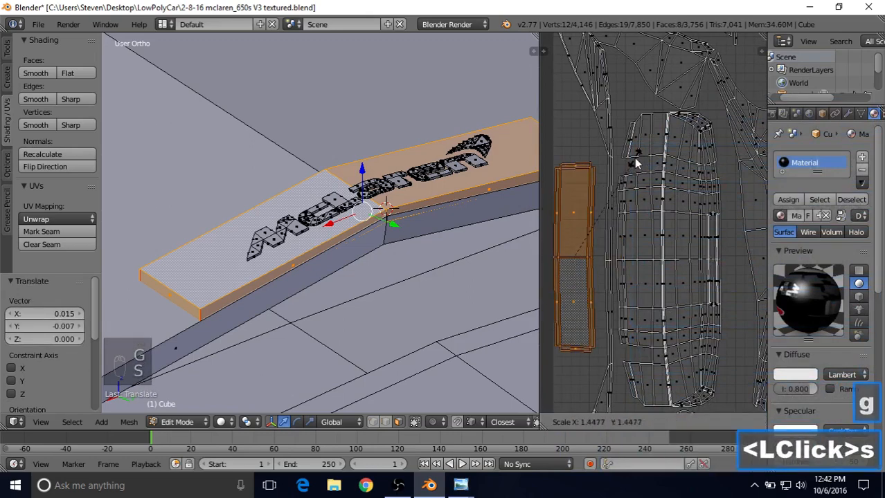
pyautogui.click(638, 163)
pyautogui.press('g')
pyautogui.click(643, 161)
pyautogui.press('s')
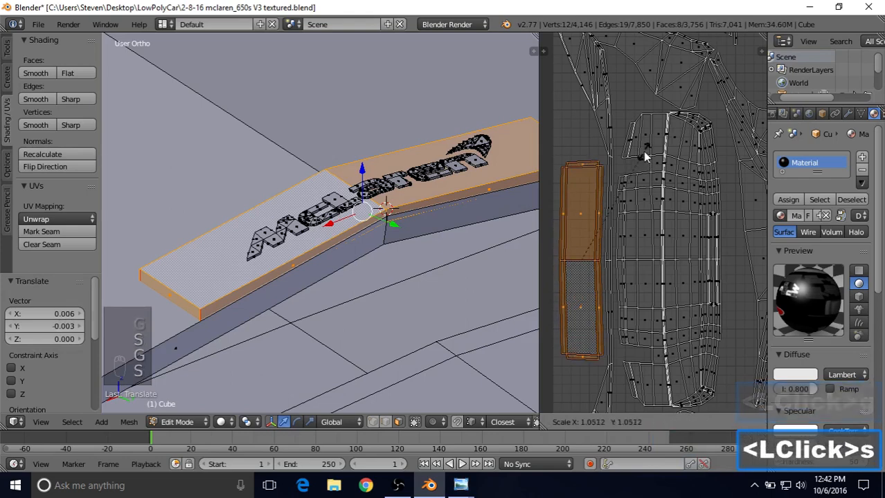
pyautogui.click(643, 140)
pyautogui.press('g')
pyautogui.click(641, 137)
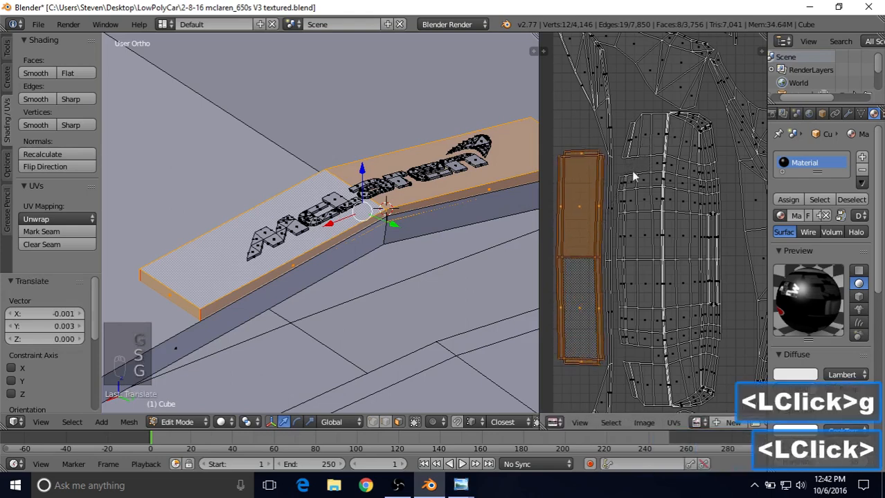
pyautogui.scroll(-2, 343, 270)
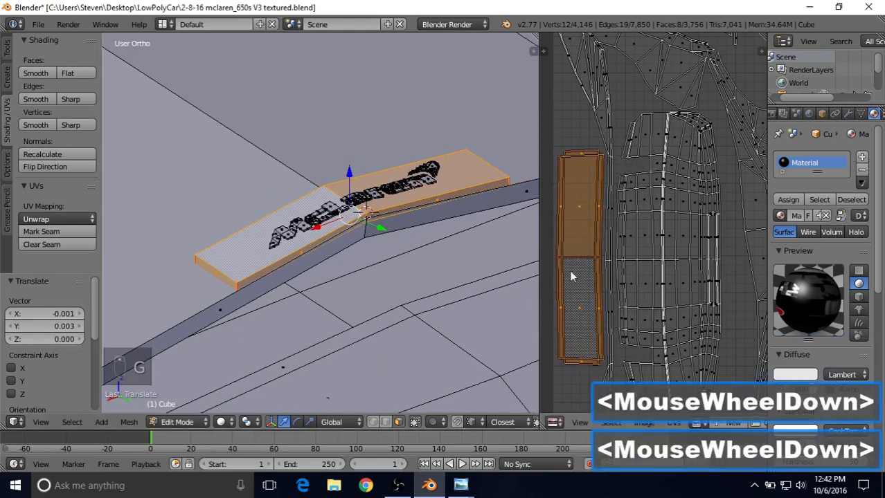
# Step: Examine how the logo plate sits above the engine cover and look over the car body from the rear and side
pyautogui.scroll(-3, 446, 277)
pyautogui.keyDown('shift'); pyautogui.moveTo(467, 206); pyautogui.dragTo(471, 224, button='middle'); pyautogui.keyUp('shift')
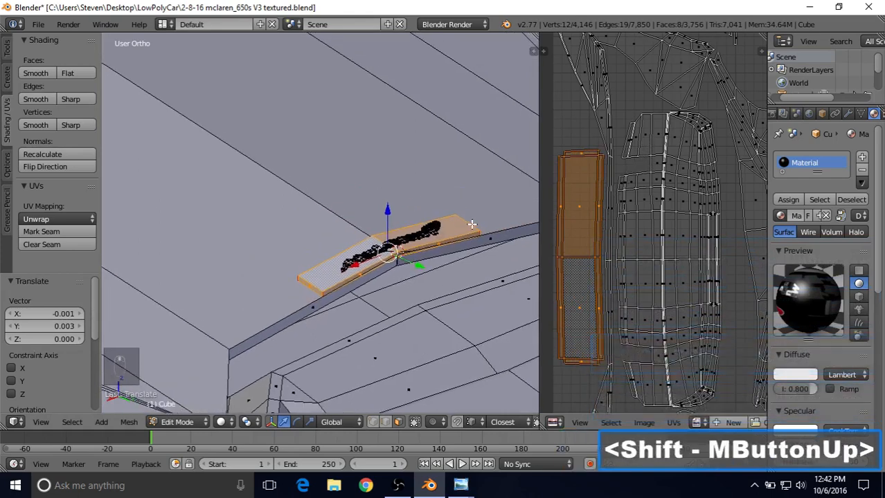
pyautogui.scroll(-3, 390, 257)
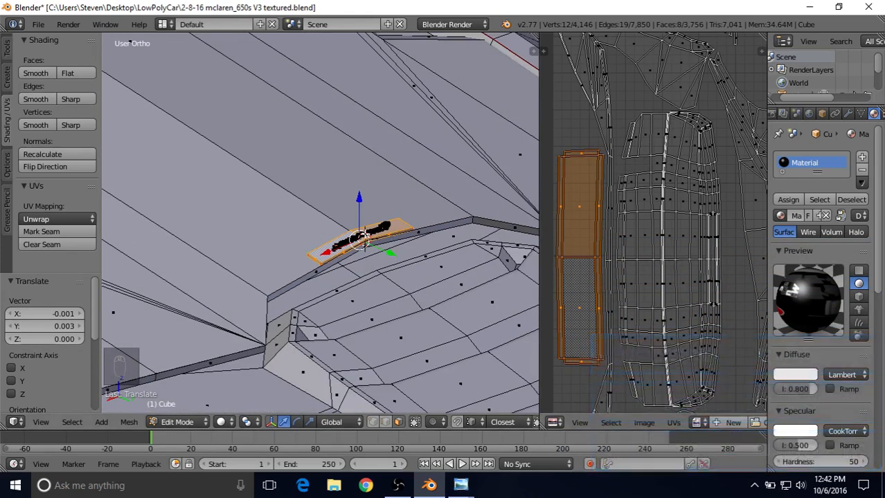
pyautogui.scroll(-5, 354, 239)
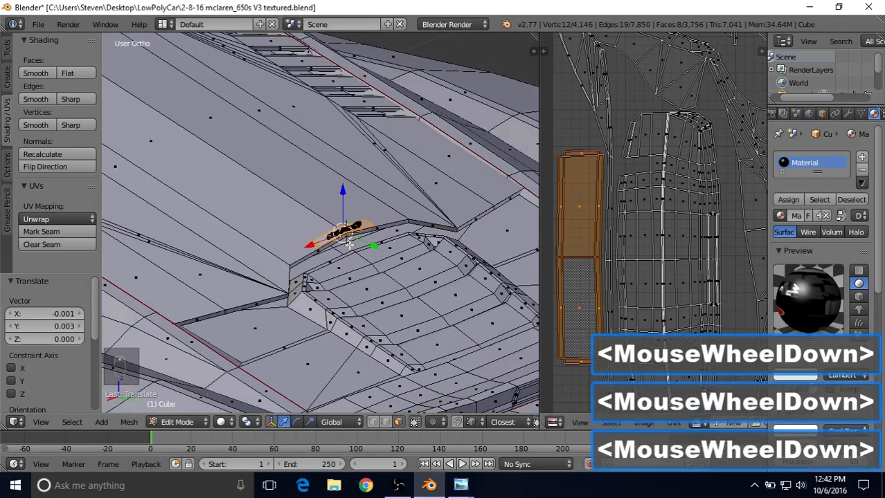
pyautogui.keyDown('shift'); pyautogui.moveTo(287, 222); pyautogui.dragTo(378, 244, button='middle'); pyautogui.keyUp('shift')
pyautogui.scroll(-3, 361, 245)
pyautogui.scroll(-1, 294, 239)
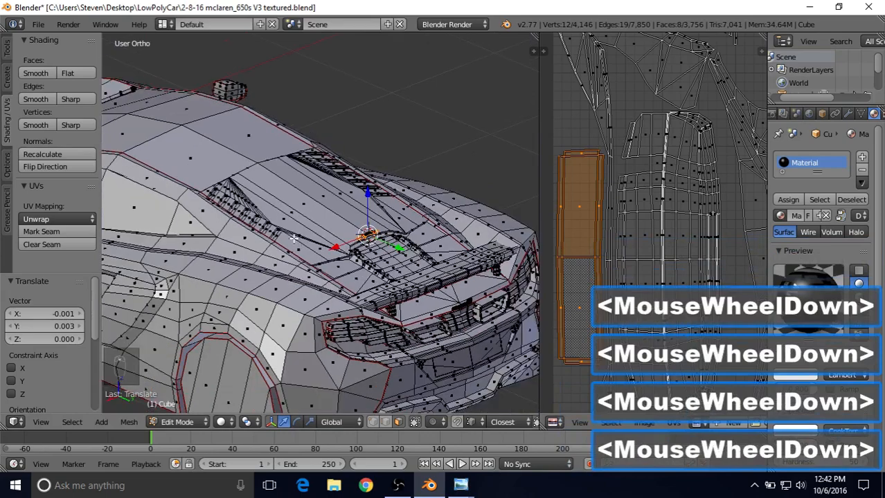
pyautogui.keyDown('shift'); pyautogui.moveTo(295, 244); pyautogui.dragTo(490, 293, button='middle'); pyautogui.keyUp('shift')
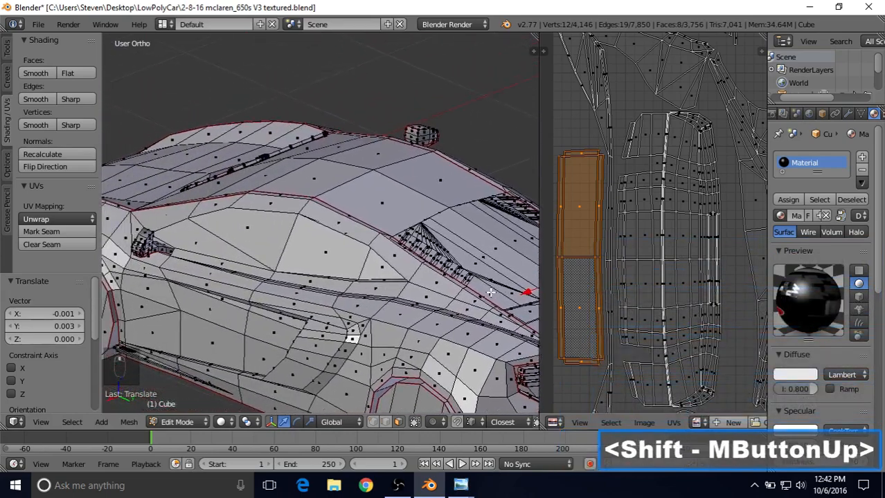
pyautogui.moveTo(366, 294); pyautogui.dragTo(466, 240, button='middle')
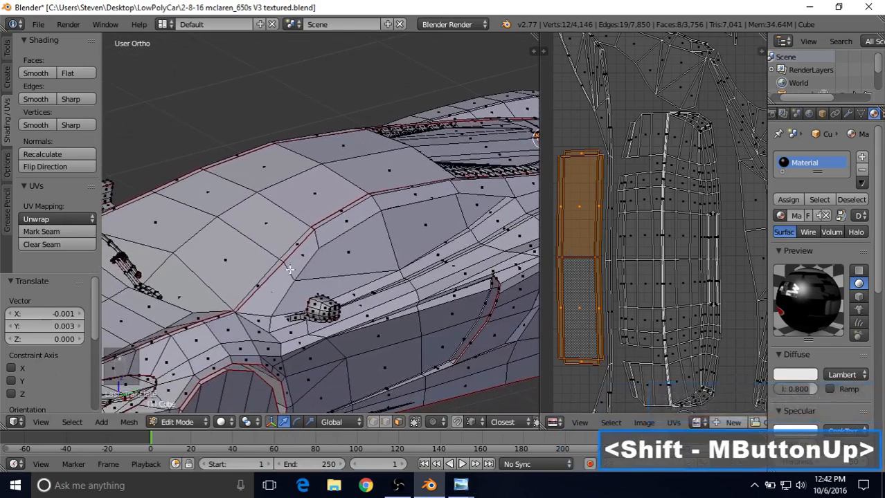
pyautogui.keyDown('shift'); pyautogui.moveTo(289, 269); pyautogui.dragTo(245, 321, button='middle'); pyautogui.keyUp('shift')
# Step: Switch the car model to Texture Paint mode and set the brush colour to black
pyautogui.click(177, 421)
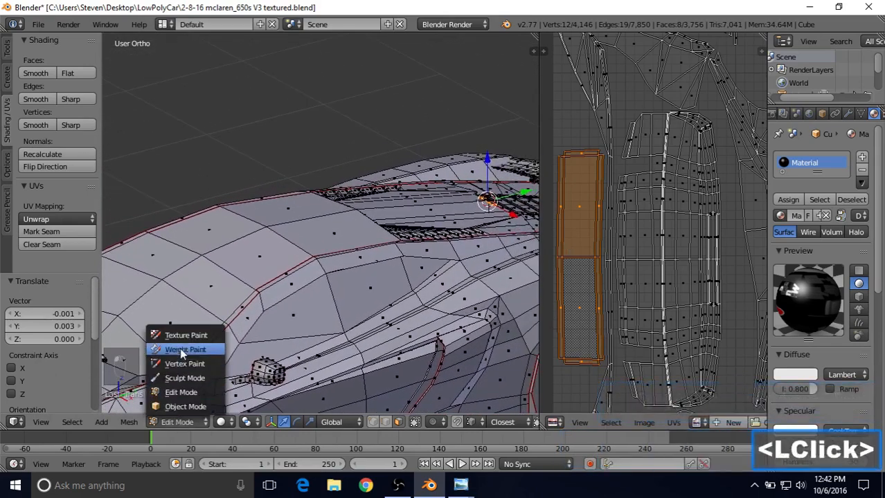
pyautogui.click(181, 338)
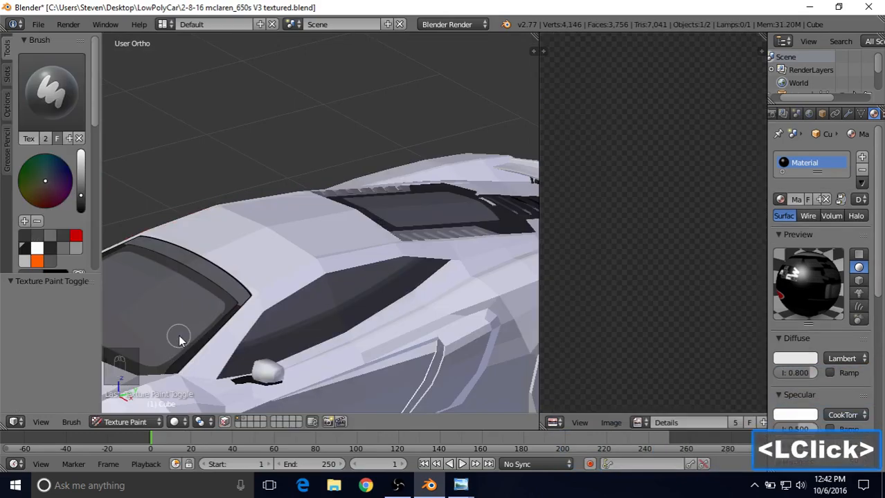
pyautogui.moveTo(401, 244)
pyautogui.mouseDown(button='middle')
pyautogui.moveTo(358, 263)
pyautogui.moveTo(280, 270)
pyautogui.moveTo(305, 314)
pyautogui.mouseUp(button='middle')
pyautogui.moveTo(419, 339); pyautogui.dragTo(237, 208, button='middle')
pyautogui.scroll(2, 349, 277)
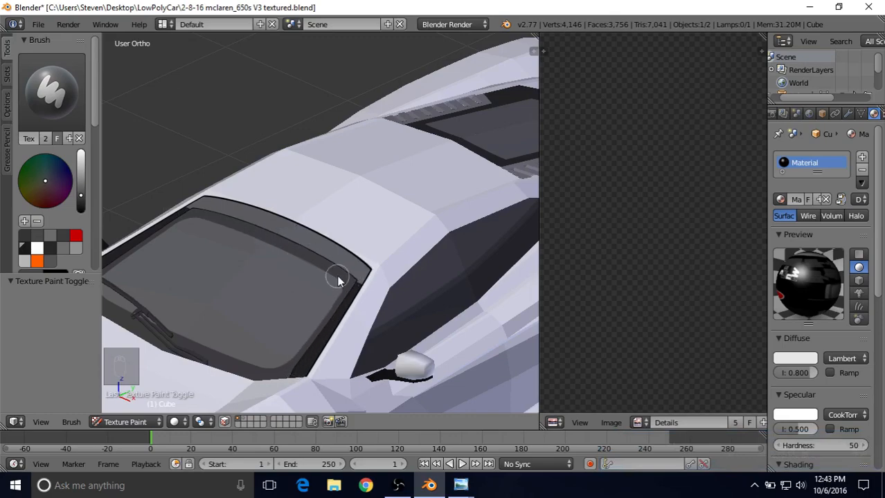
pyautogui.scroll(-2, 337, 275)
pyautogui.moveTo(391, 235); pyautogui.dragTo(335, 238, button='middle')
pyautogui.scroll(3, 316, 263)
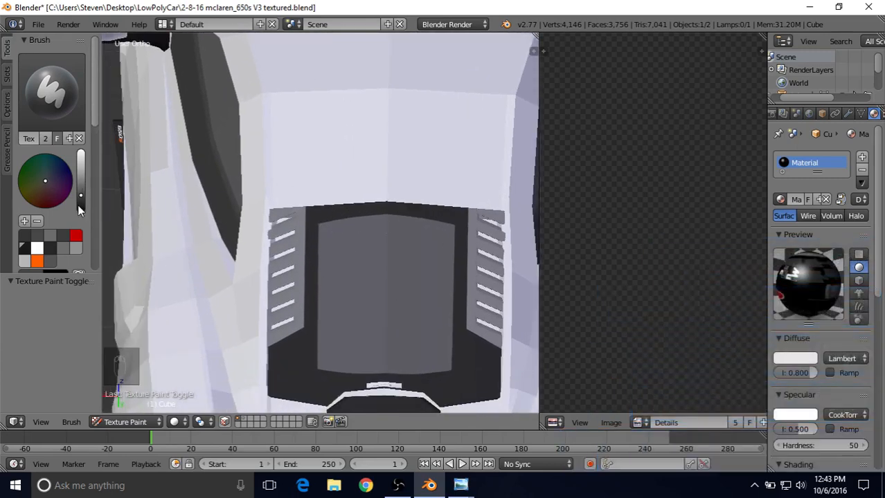
pyautogui.moveTo(78, 206); pyautogui.dragTo(80, 212)
# Step: In top view, mask painting to the linked rear-window and vent panel faces and hide all unselected faces
pyautogui.moveTo(299, 247); pyautogui.dragTo(330, 261, button='middle')
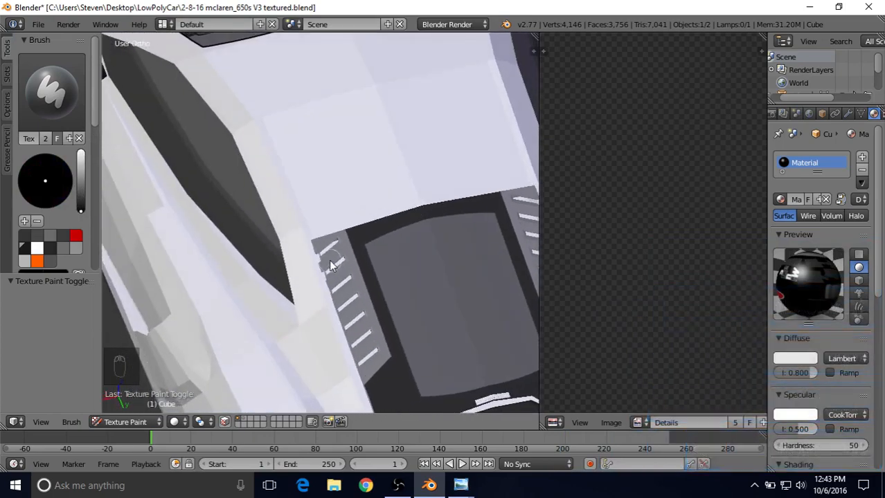
pyautogui.press('KP_7')
pyautogui.keyDown('shift'); pyautogui.moveTo(265, 157); pyautogui.dragTo(263, 403, button='middle'); pyautogui.keyUp('shift')
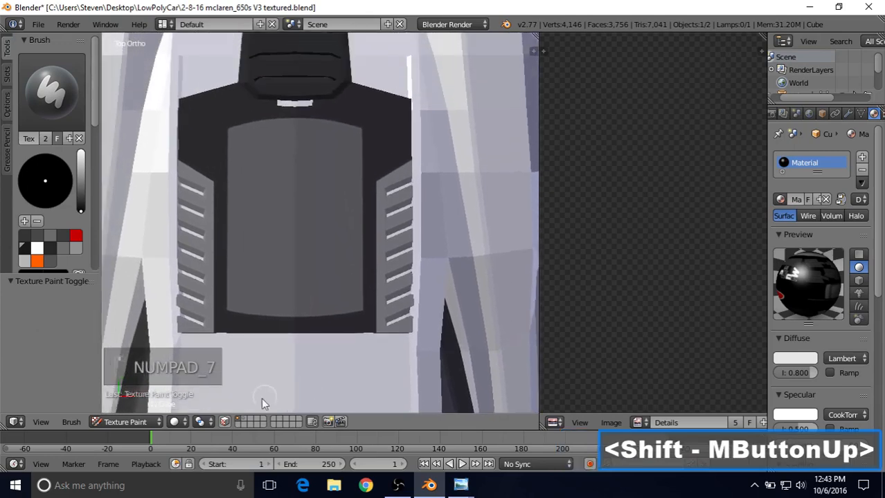
pyautogui.click(226, 421)
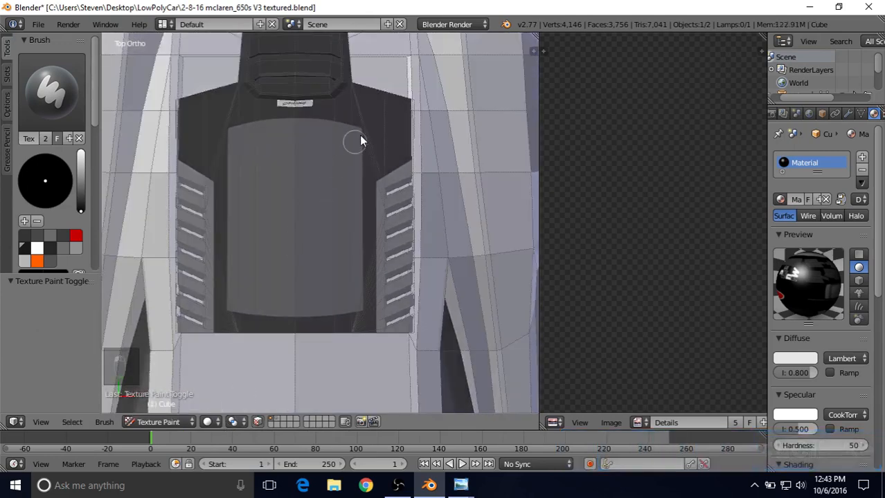
pyautogui.rightClick(323, 232)
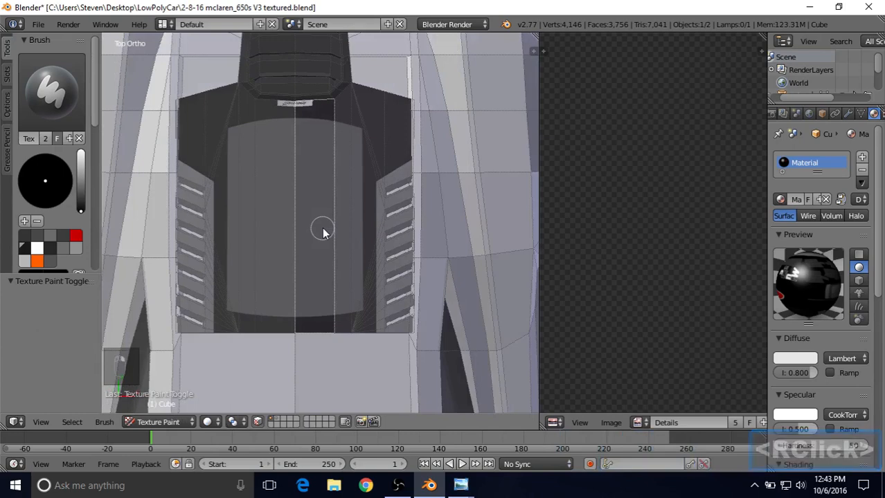
pyautogui.press('l')
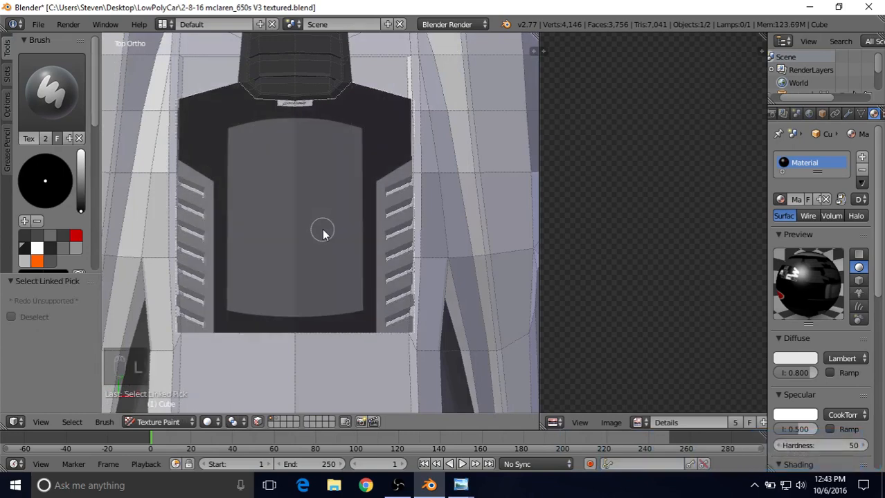
pyautogui.hotkey('shift', 'h')
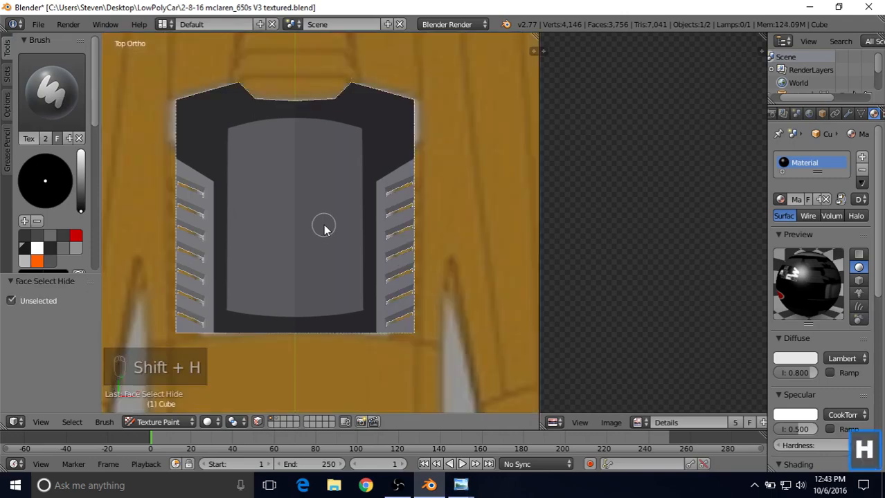
pyautogui.keyDown('shift'); pyautogui.moveTo(322, 231); pyautogui.dragTo(306, 256, button='middle'); pyautogui.keyUp('shift')
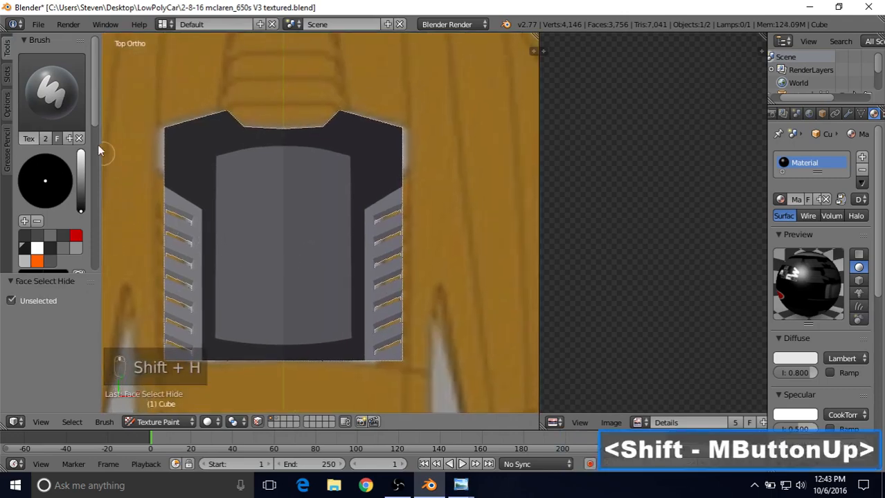
# Step: Set the brush radius to 2 px and the stroke method to Line
pyautogui.moveTo(93, 125); pyautogui.dragTo(94, 194)
pyautogui.click(44, 97)
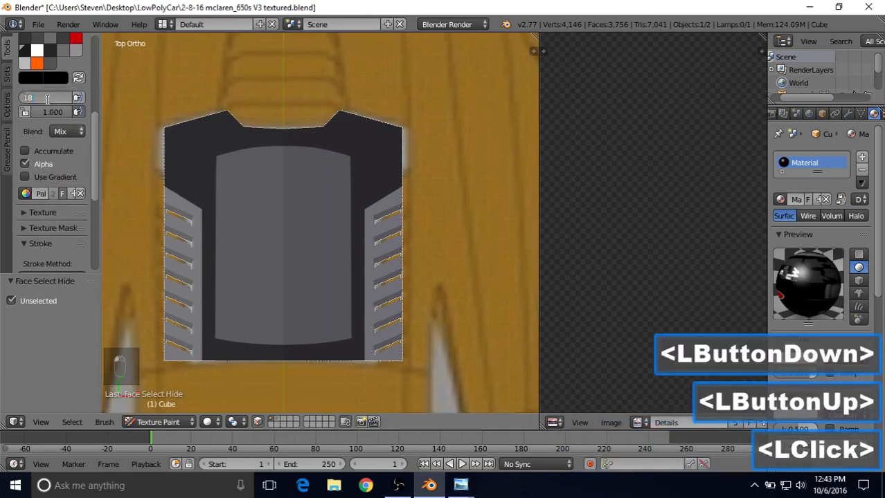
pyautogui.write('2')
pyautogui.press('Return')
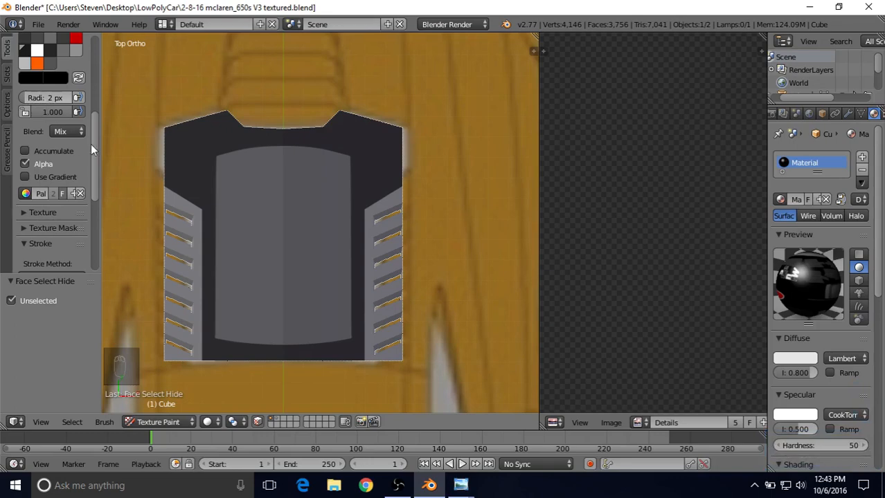
pyautogui.moveTo(92, 149); pyautogui.dragTo(90, 175)
pyautogui.click(59, 172)
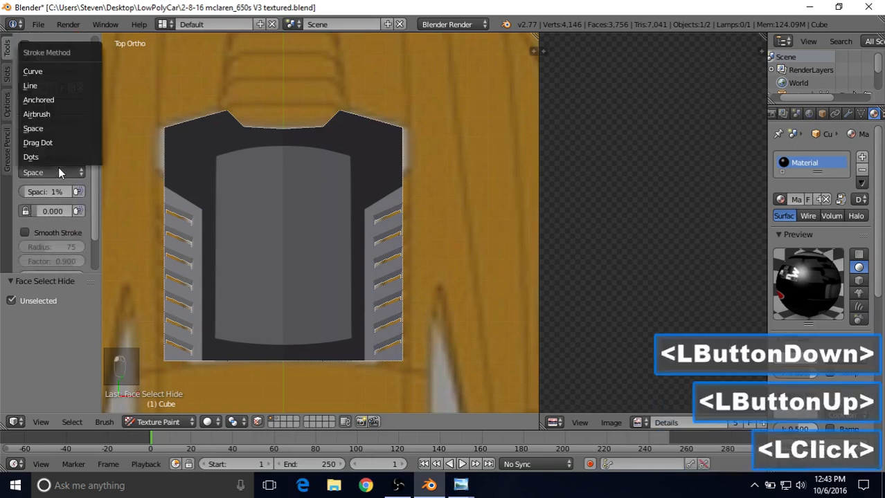
pyautogui.click(40, 86)
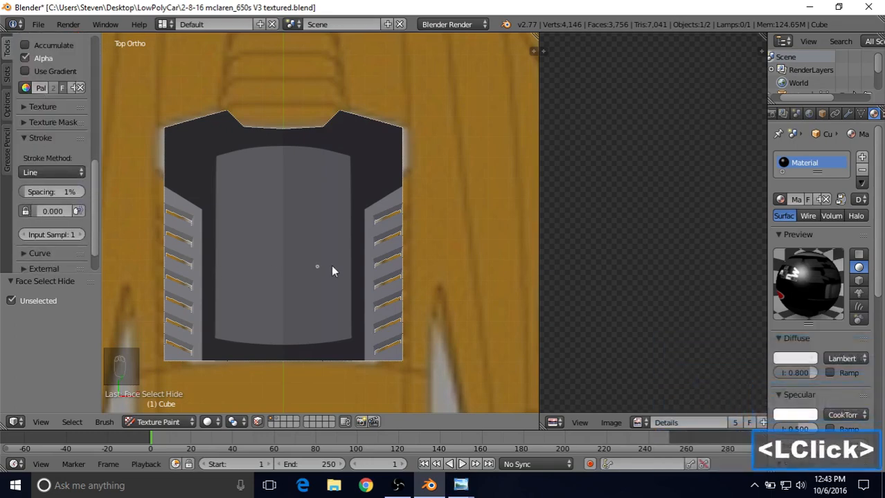
# Step: Paint black lines along the vertical and slanted edges between the slatted vent panels and the dark window border
pyautogui.keyDown('shift'); pyautogui.moveTo(345, 269); pyautogui.dragTo(346, 224, button='middle'); pyautogui.keyUp('shift')
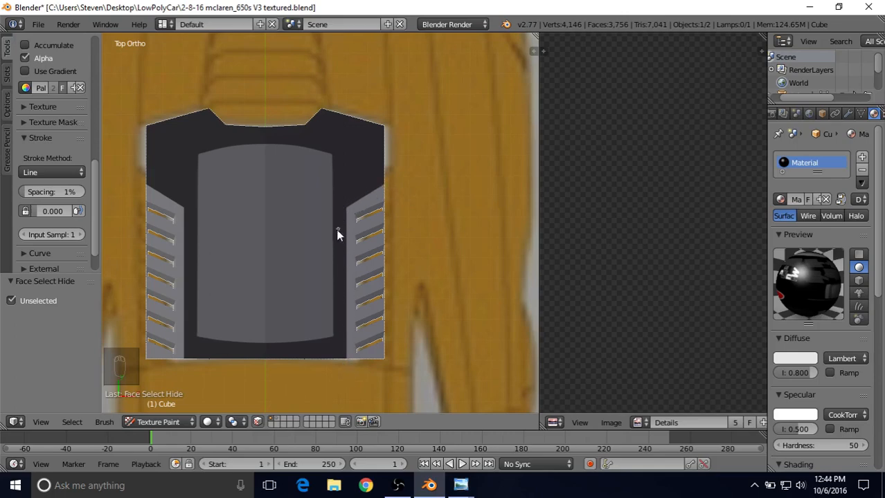
pyautogui.keyDown('shift'); pyautogui.moveTo(336, 232); pyautogui.dragTo(348, 216, button='middle'); pyautogui.keyUp('shift')
pyautogui.scroll(1, 328, 233)
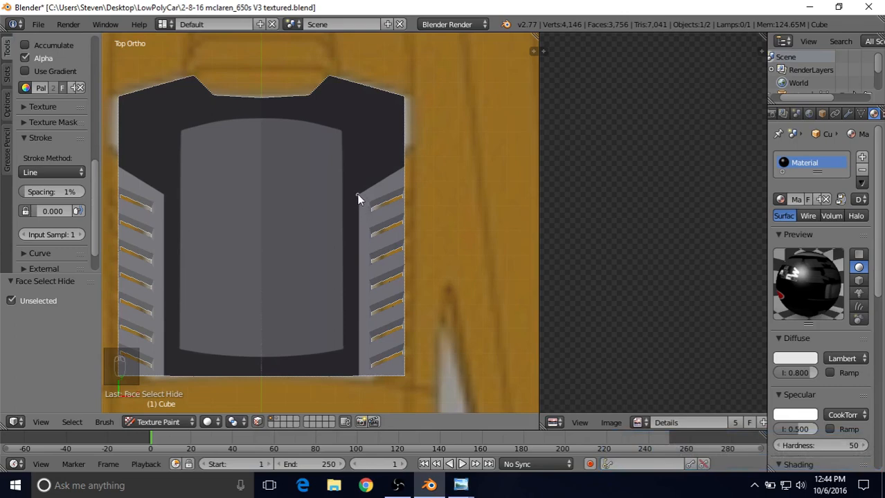
pyautogui.moveTo(357, 195)
pyautogui.mouseDown()
pyautogui.moveTo(344, 377)
pyautogui.moveTo(357, 386)
pyautogui.mouseUp()
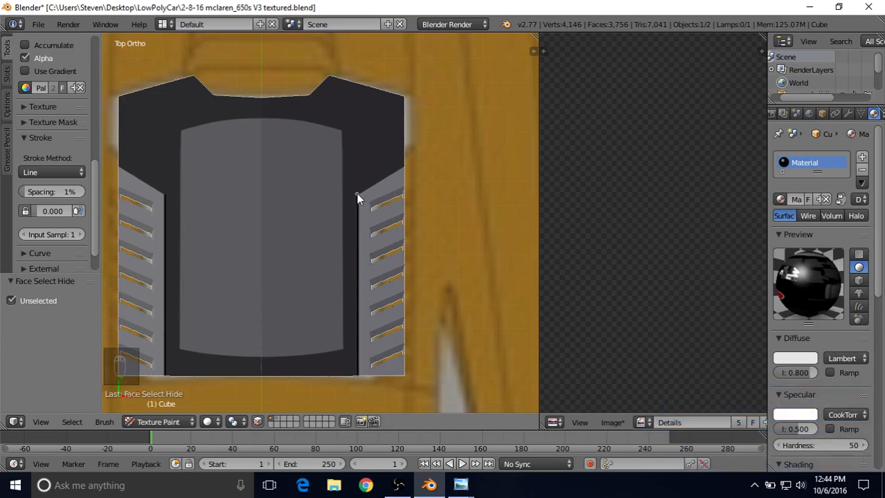
pyautogui.moveTo(358, 195); pyautogui.dragTo(357, 195)
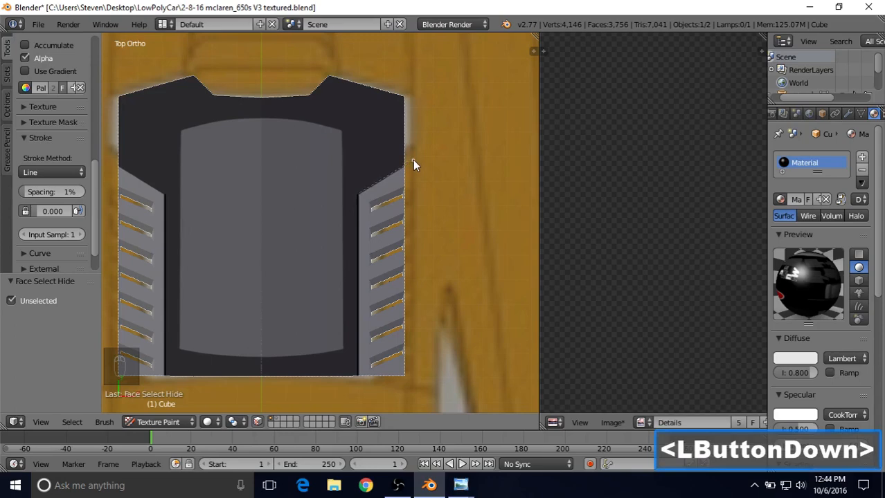
pyautogui.moveTo(412, 161); pyautogui.dragTo(412, 160)
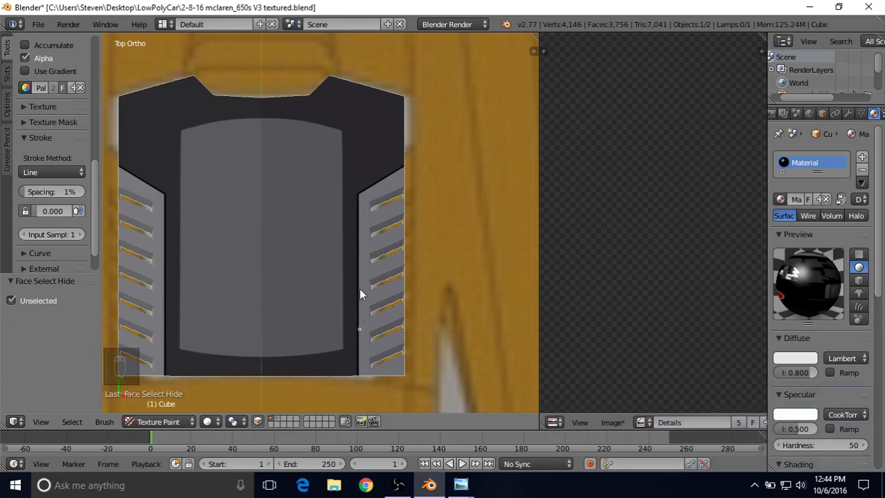
# Step: Change the stroke method to Curve and replace the existing paint curve with a new one
pyautogui.keyDown('shift'); pyautogui.moveTo(283, 180); pyautogui.dragTo(332, 193, button='middle'); pyautogui.keyUp('shift')
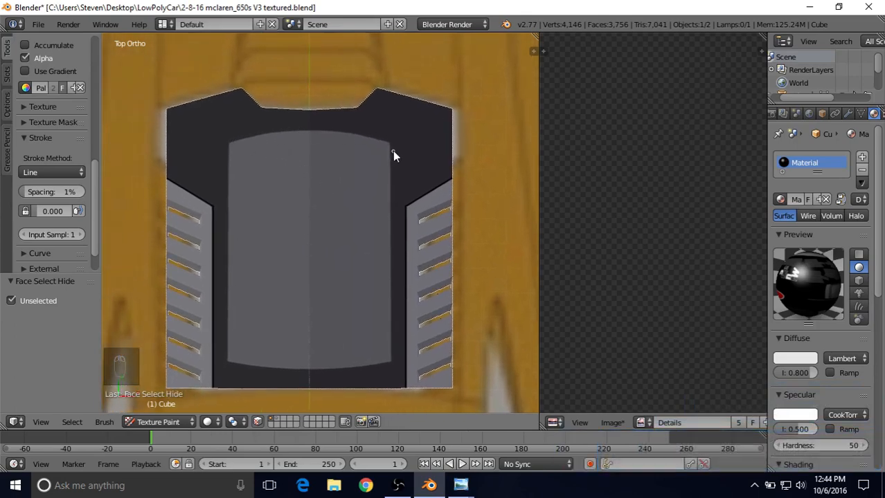
pyautogui.click(28, 173)
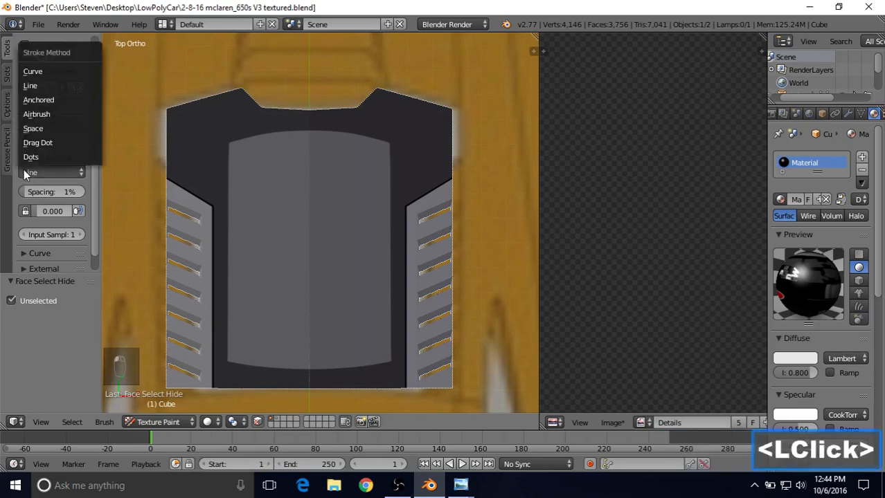
pyautogui.click(38, 75)
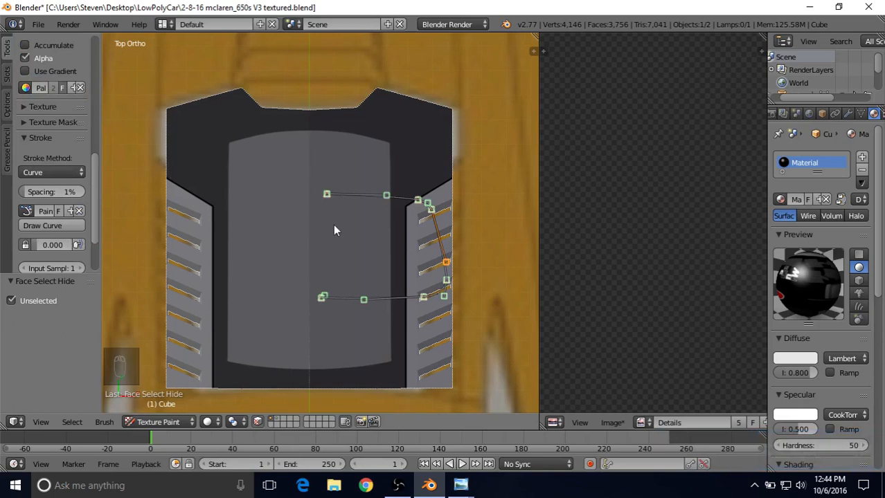
pyautogui.click(79, 211)
pyautogui.click(70, 209)
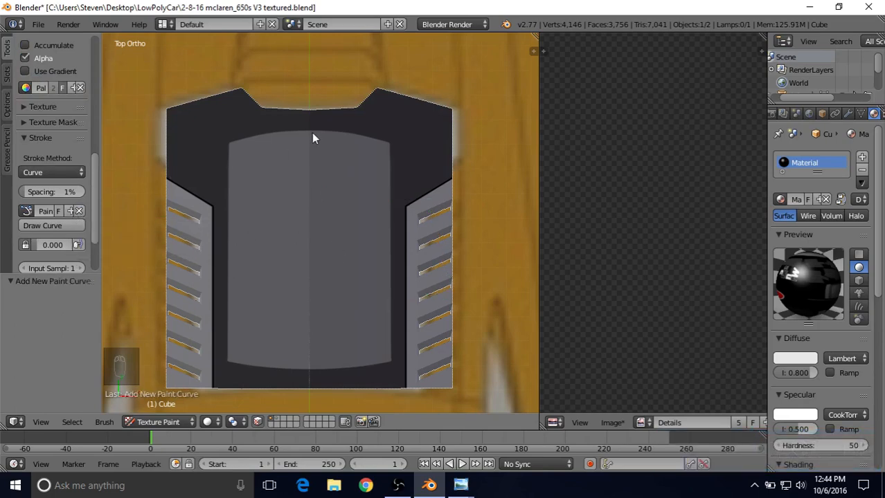
# Step: Place four paint curve points around one half of the central window panel: top centre, upper corner, lower corner and bottom centre
pyautogui.press('ctrl')
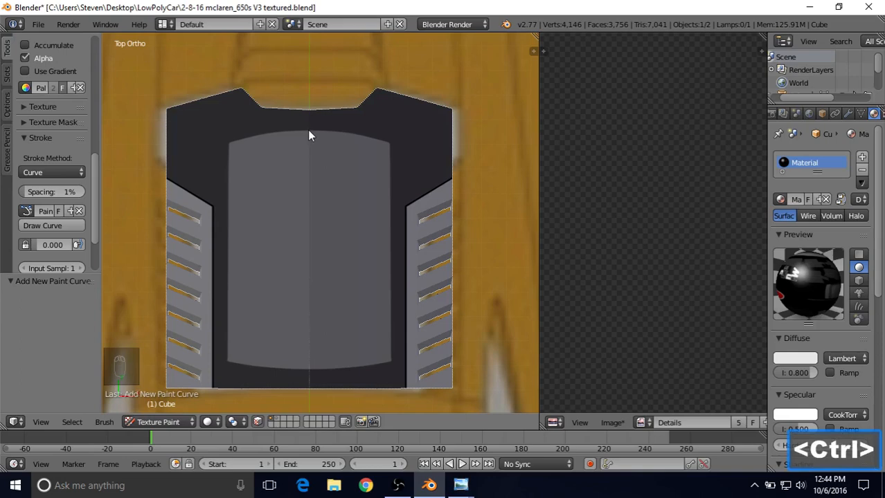
pyautogui.keyDown('ctrl'); pyautogui.click(307, 130); pyautogui.keyUp('ctrl')
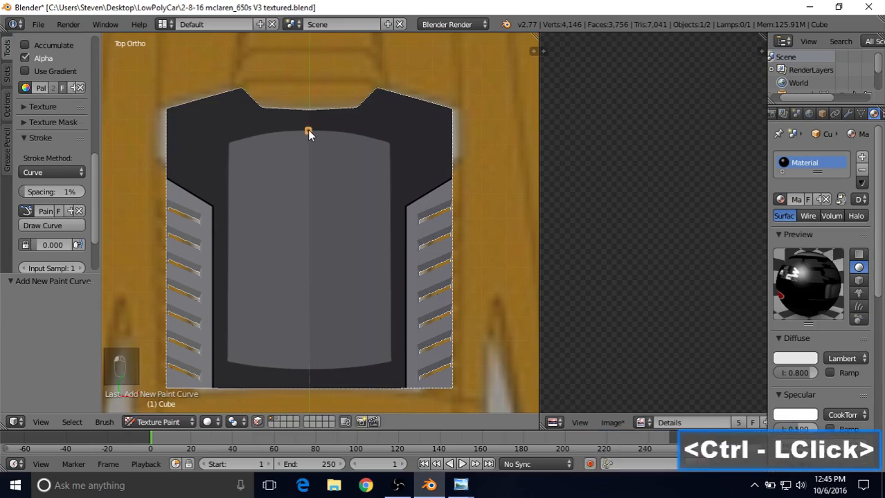
pyautogui.press('ctrl')
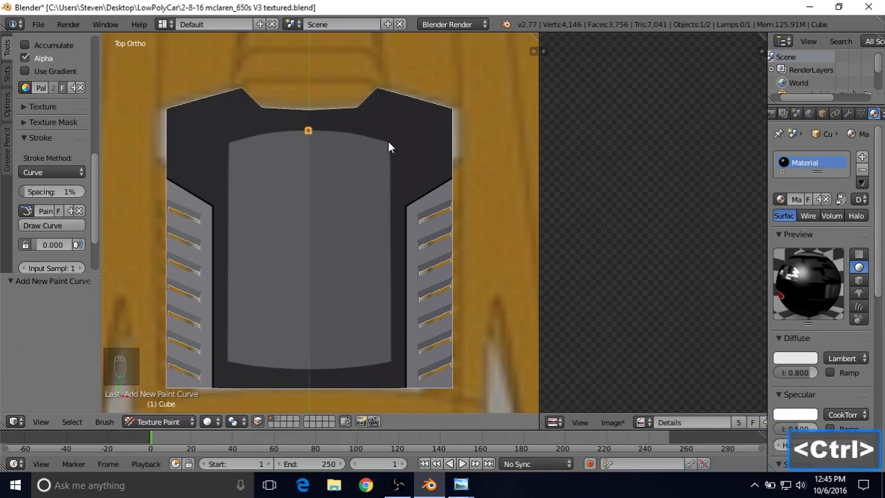
pyautogui.keyDown('ctrl'); pyautogui.click(388, 142); pyautogui.keyUp('ctrl')
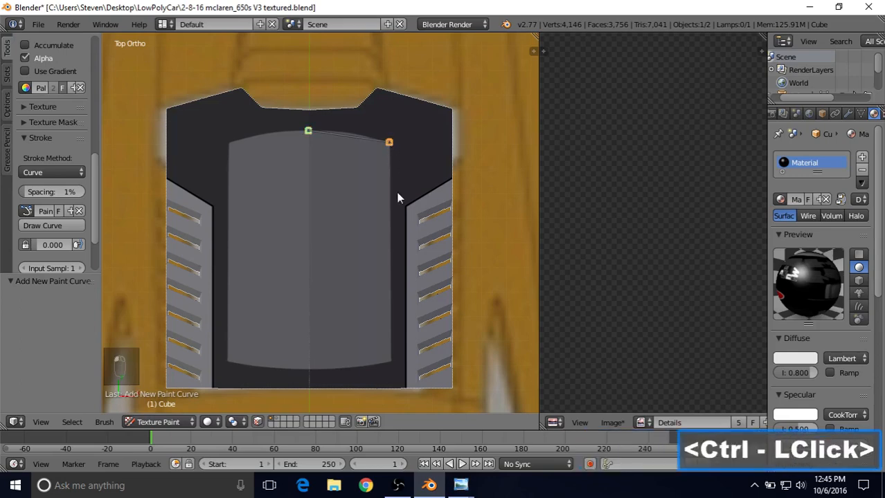
pyautogui.keyDown('ctrl'); pyautogui.click(391, 361); pyautogui.keyUp('ctrl')
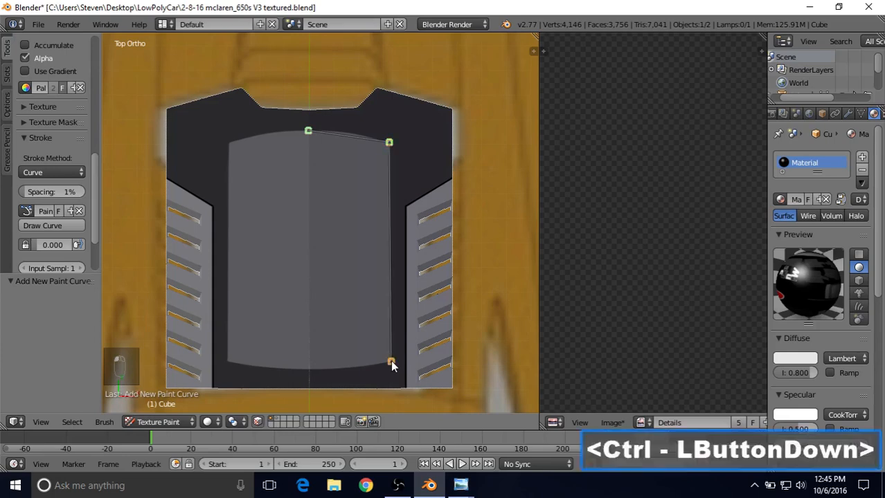
pyautogui.keyDown('ctrl'); pyautogui.click(309, 370); pyautogui.keyUp('ctrl')
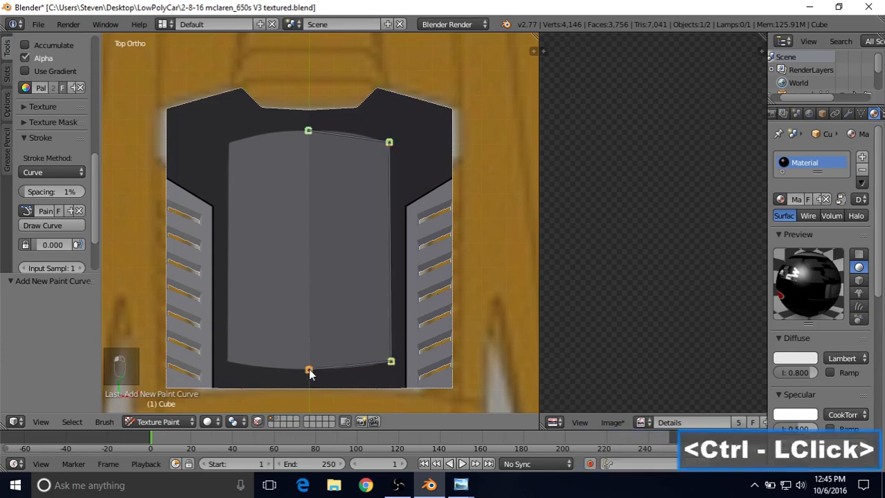
# Step: Move the curve handles of the top-centre and upper-corner points so the curve follows the panel's arched upper edge
pyautogui.rightClick(309, 131)
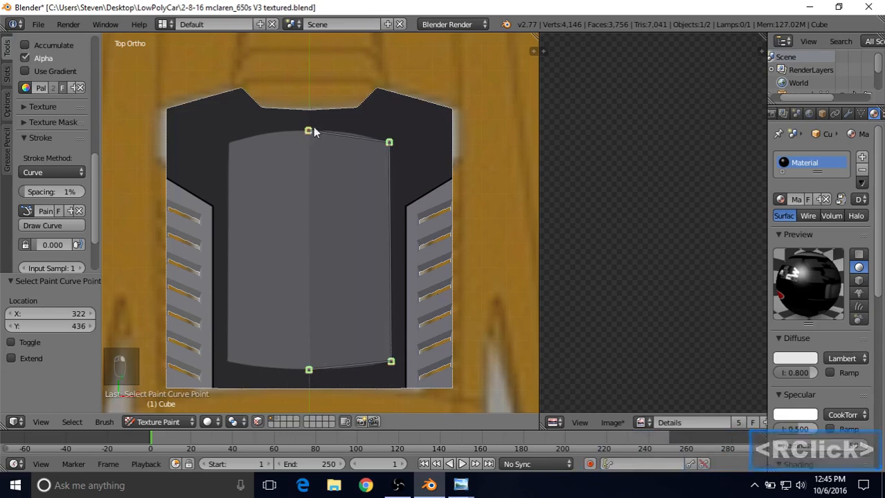
pyautogui.press('g')
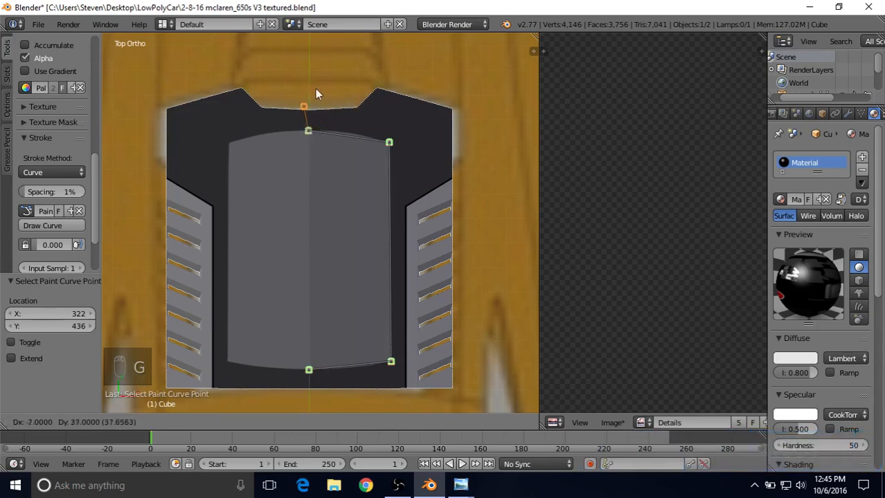
pyautogui.click(315, 90)
pyautogui.rightClick(311, 130)
pyautogui.press('g')
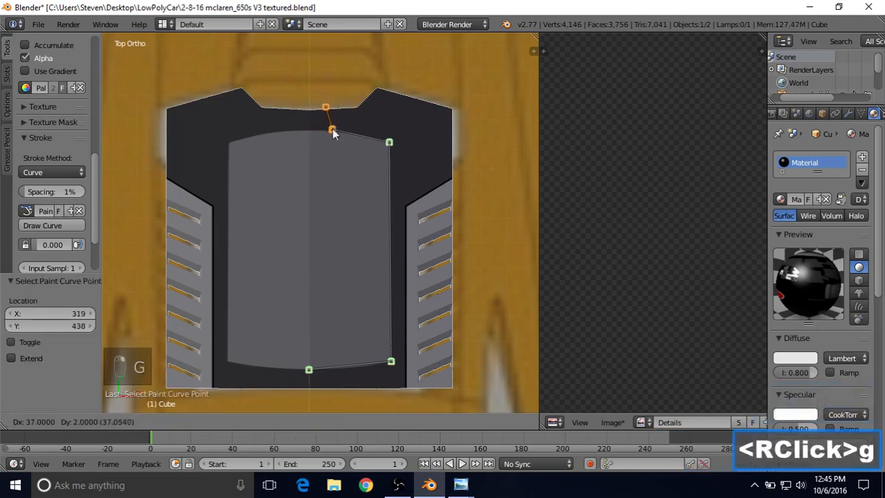
pyautogui.rightClick(330, 129)
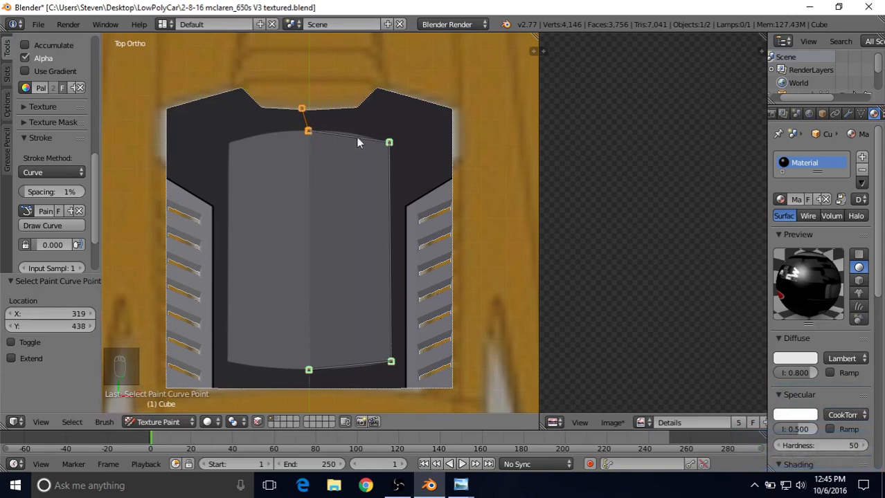
pyautogui.rightClick(388, 142)
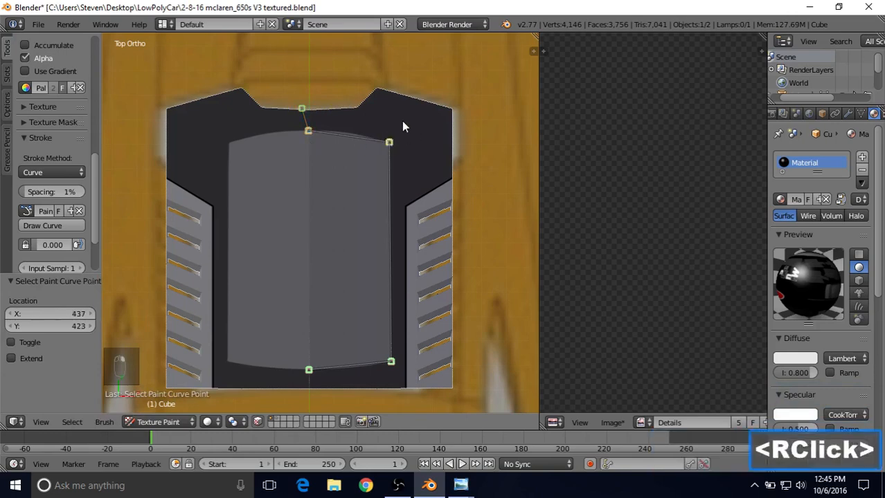
pyautogui.press('g')
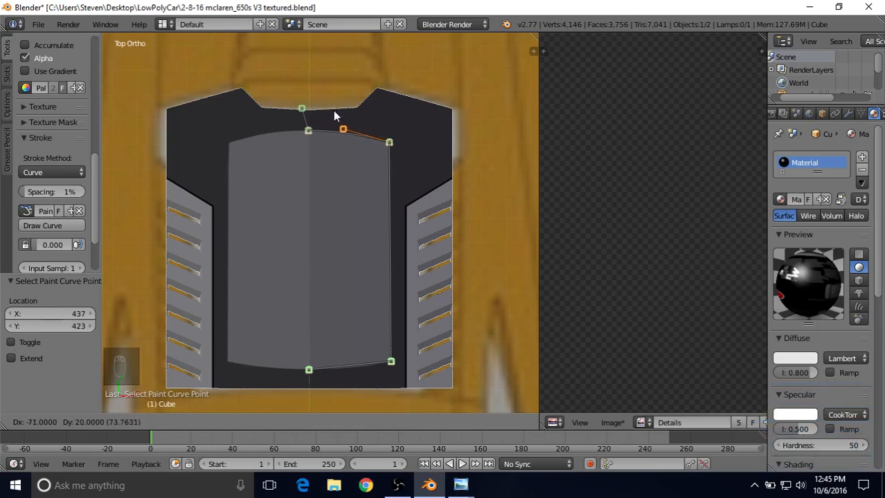
pyautogui.click(333, 116)
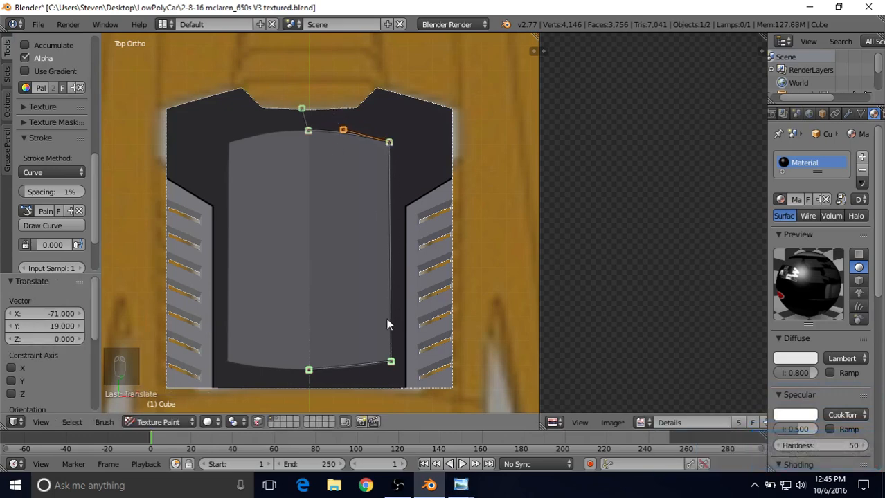
# Step: Pull out the bottom-centre point's handle towards the lower corner and nudge the point so the curve follows the panel's arched lower edge
pyautogui.rightClick(388, 372)
pyautogui.press('g')
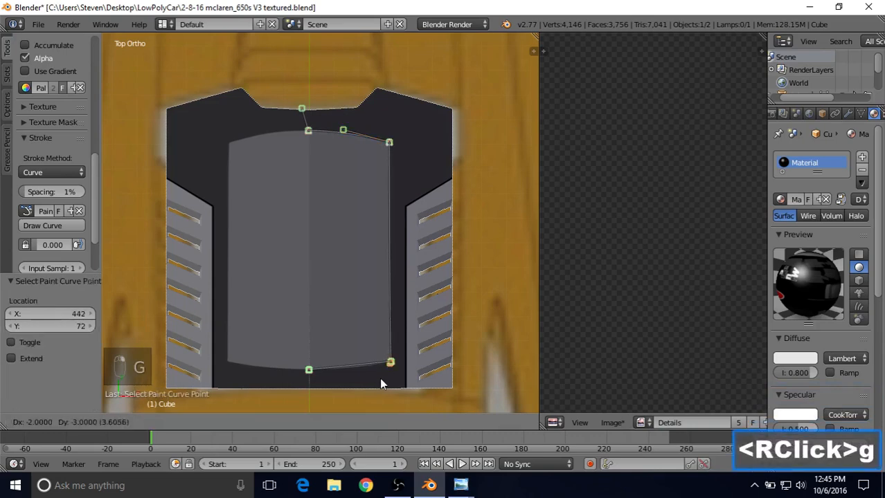
pyautogui.rightClick(373, 352)
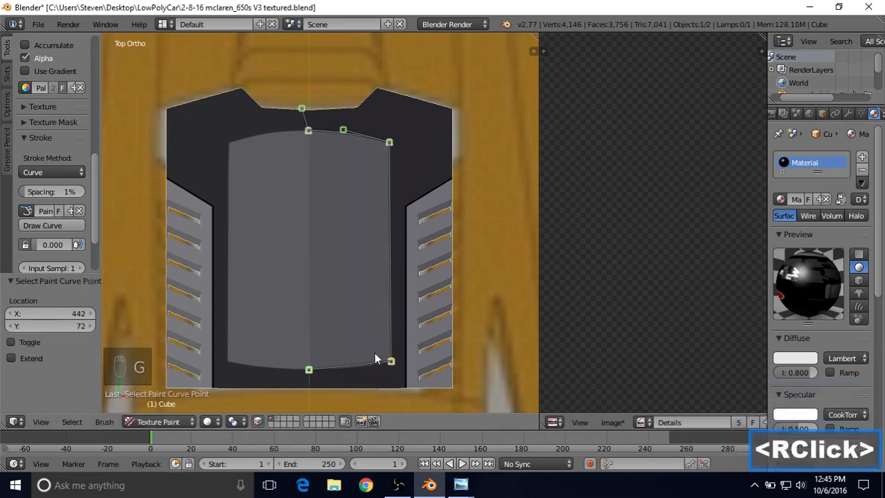
pyautogui.rightClick(313, 370)
pyautogui.press('g')
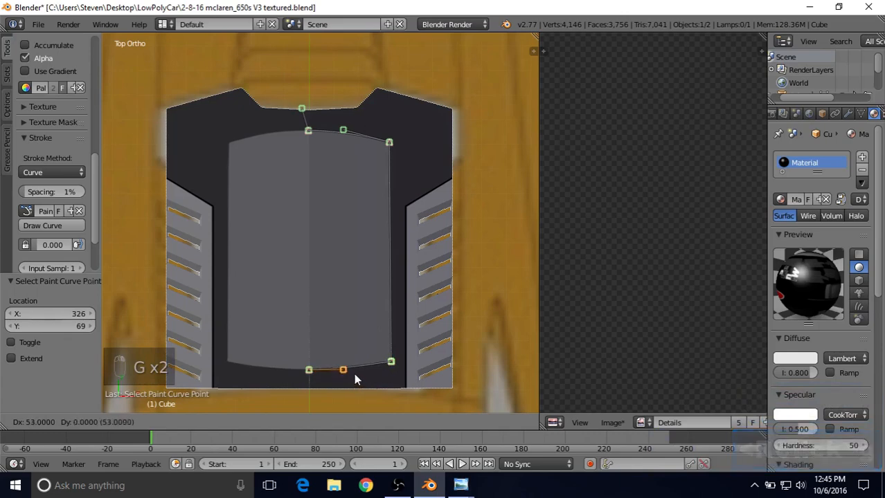
pyautogui.click(357, 380)
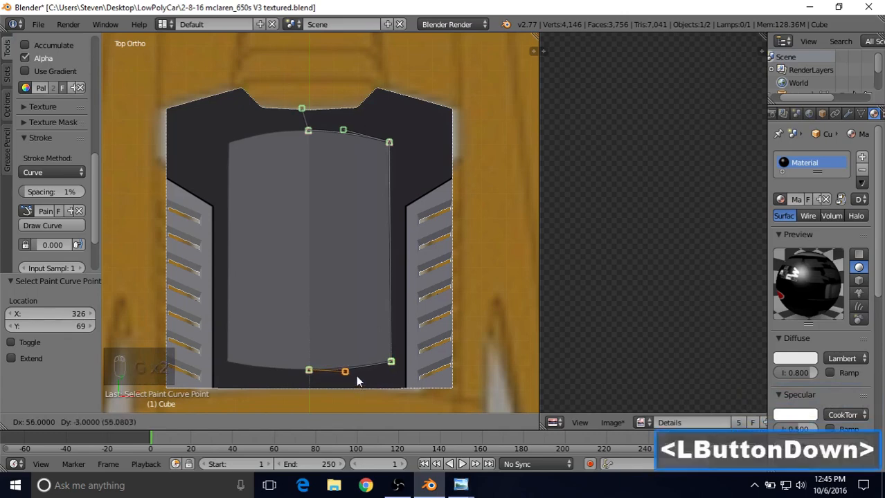
pyautogui.rightClick(315, 369)
pyautogui.press('g')
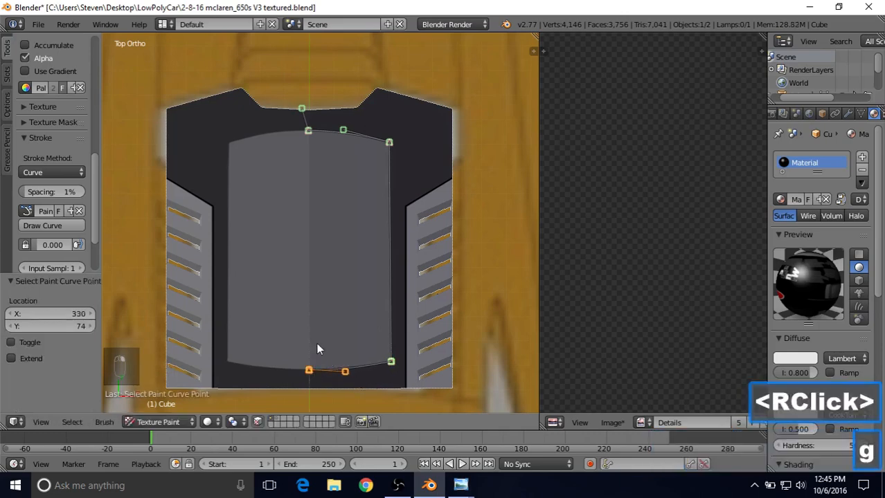
pyautogui.click(322, 353)
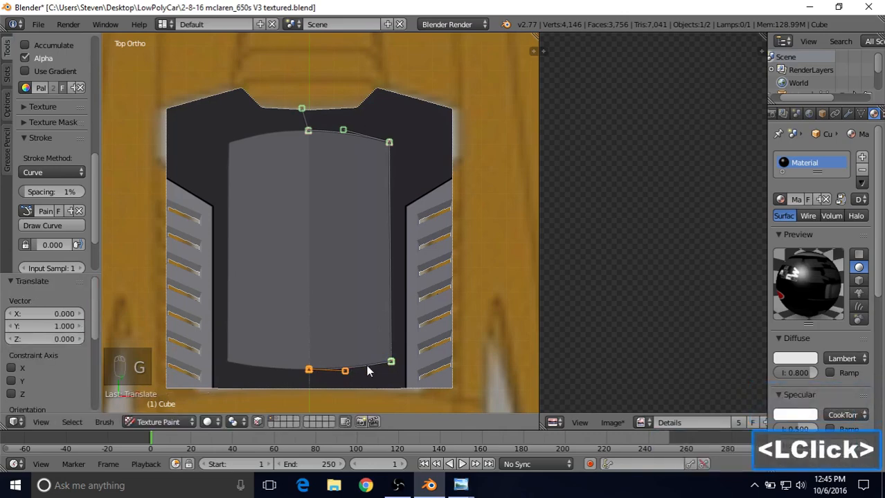
# Step: Undo a trial curve stroke, fine-tune the bottom-centre point and its handle, and paint the black outline along the paint curve
pyautogui.click(38, 226)
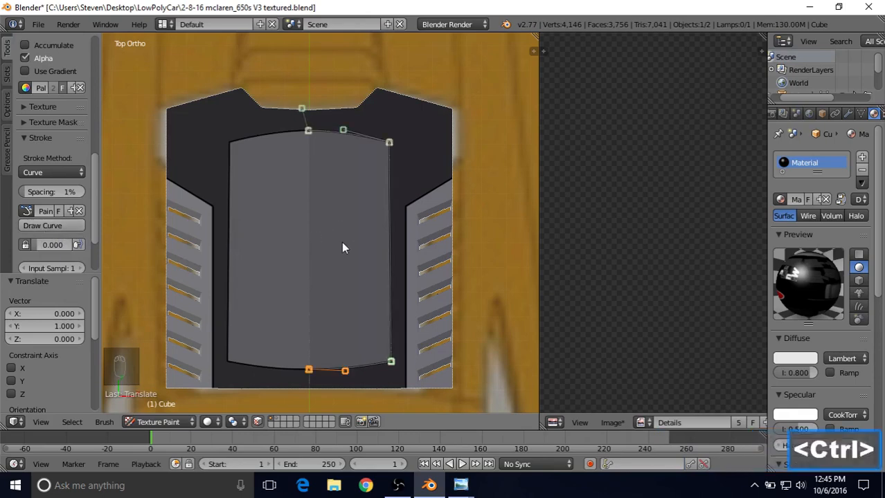
pyautogui.hotkey('ctrl', 'z')
pyautogui.rightClick(310, 371)
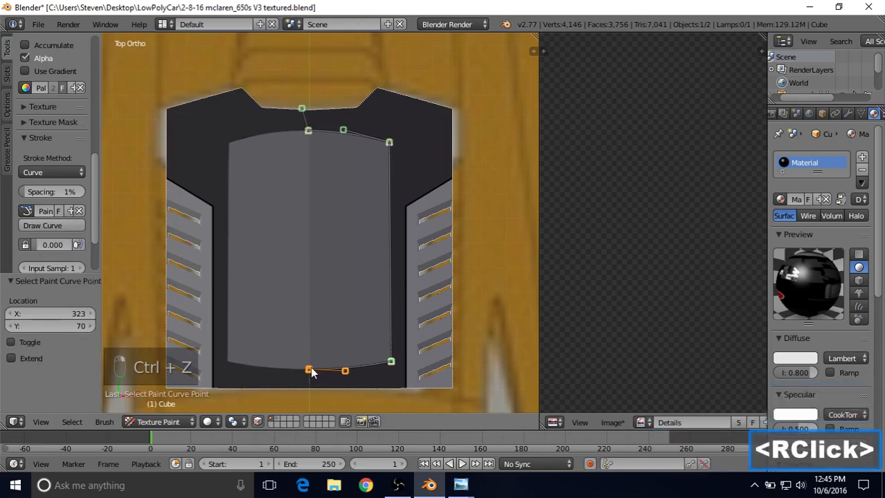
pyautogui.press('g')
pyautogui.click(322, 315)
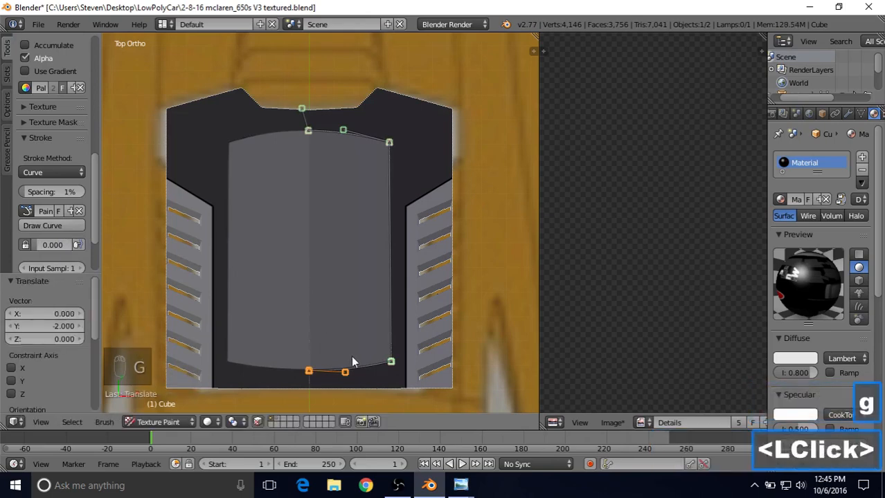
pyautogui.press('g')
pyautogui.click(350, 325)
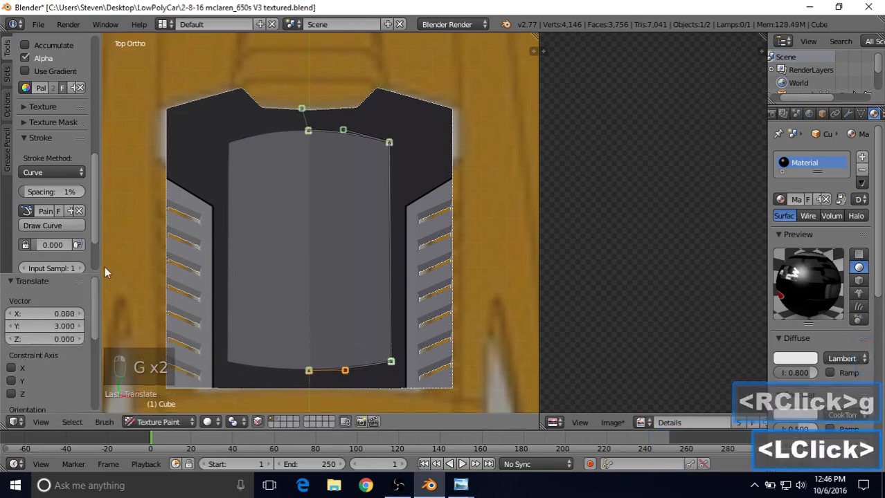
pyautogui.click(69, 226)
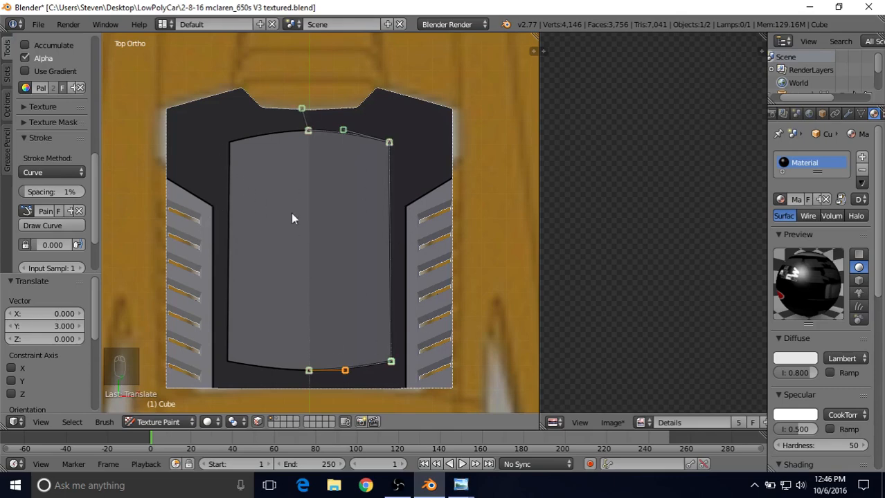
# Step: Set the stroke method to Space and turn off face selection masking
pyautogui.click(32, 172)
pyautogui.click(33, 128)
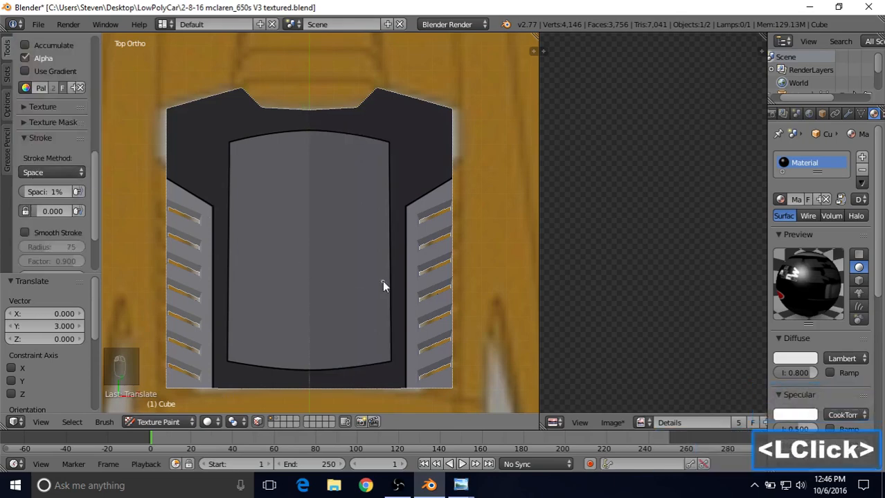
pyautogui.click(258, 421)
# Step: Examine the black outlines around the rear window and vent panels on the full car from several angles
pyautogui.scroll(-6, 374, 273)
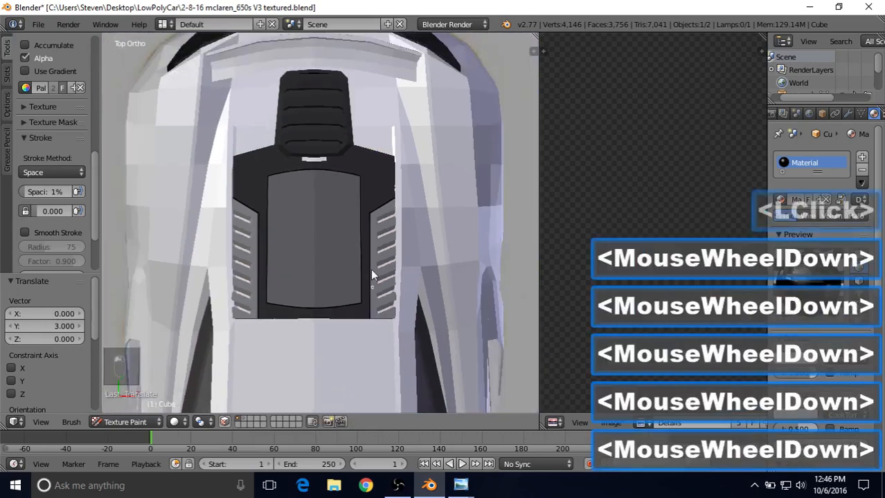
pyautogui.moveTo(365, 243); pyautogui.dragTo(179, 194, button='middle')
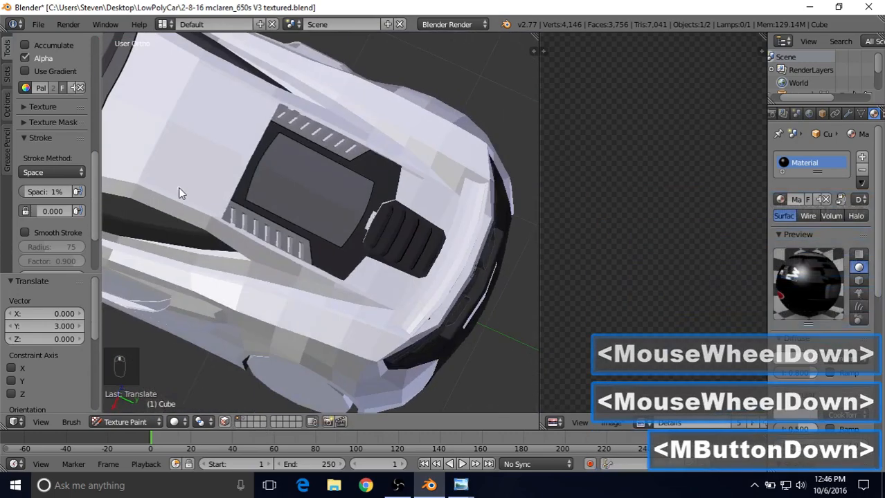
pyautogui.scroll(3, 258, 170)
pyautogui.moveTo(257, 169); pyautogui.dragTo(258, 277, button='middle')
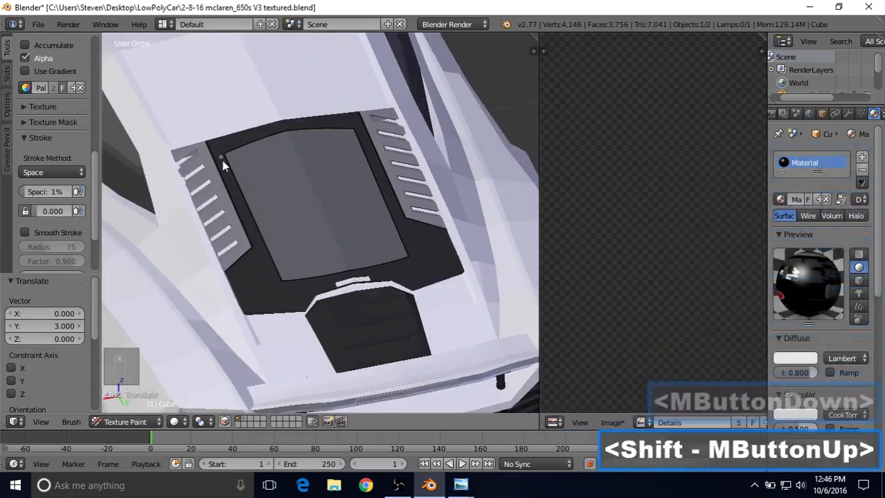
pyautogui.scroll(-3, 221, 161)
pyautogui.moveTo(222, 161); pyautogui.dragTo(261, 201, button='middle')
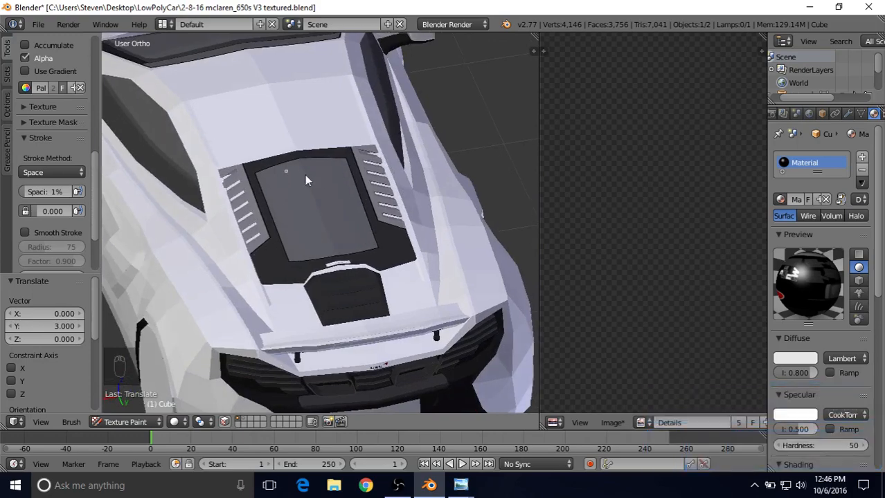
pyautogui.scroll(3, 332, 208)
pyautogui.moveTo(359, 233)
pyautogui.mouseDown(button='middle')
pyautogui.moveTo(314, 227)
pyautogui.moveTo(355, 239)
pyautogui.mouseUp(button='middle')
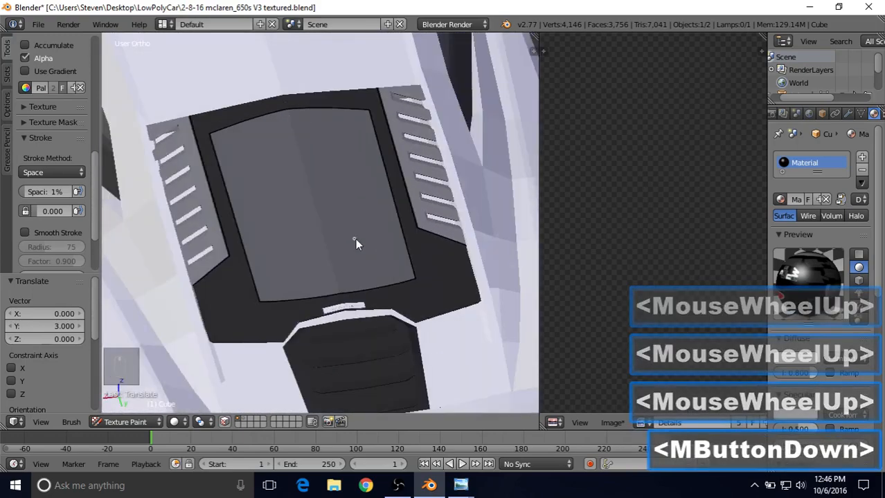
pyautogui.scroll(-3, 355, 238)
pyautogui.moveTo(268, 218); pyautogui.dragTo(336, 210, button='middle')
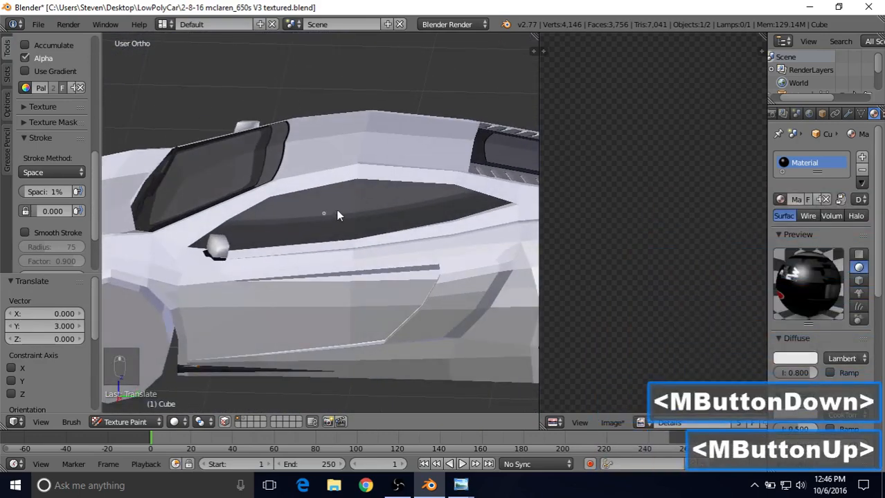
# Step: Turn face selection masking back on and reveal all the hidden faces of the car body
pyautogui.click(224, 422)
pyautogui.keyDown('shift'); pyautogui.moveTo(517, 200); pyautogui.dragTo(377, 215, button='middle'); pyautogui.keyUp('shift')
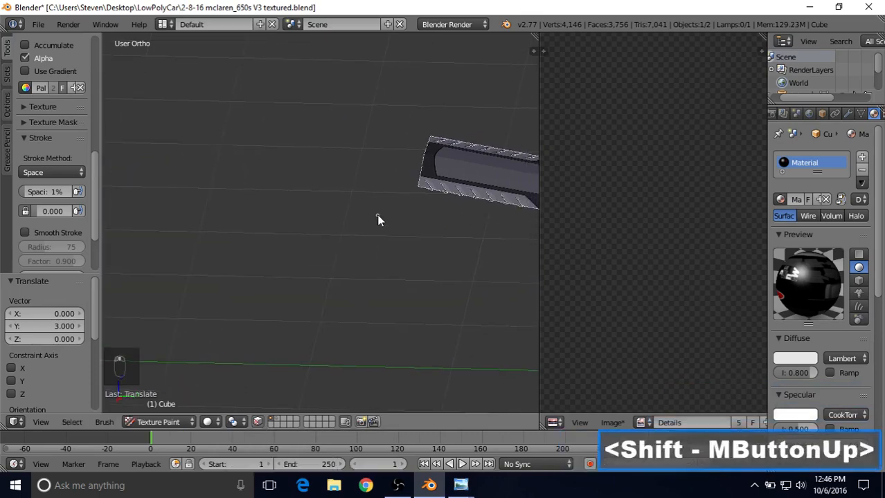
pyautogui.hotkey('alt', 'h')
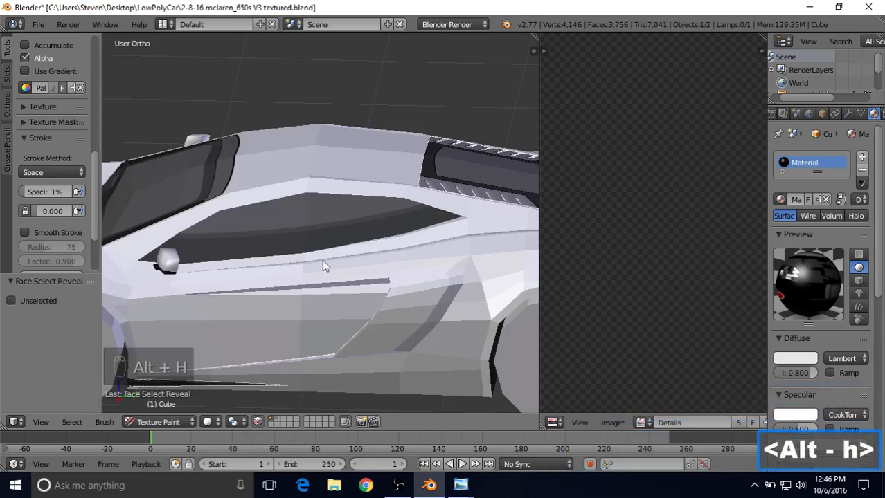
pyautogui.keyDown('shift'); pyautogui.moveTo(268, 240); pyautogui.dragTo(332, 244, button='middle'); pyautogui.keyUp('shift')
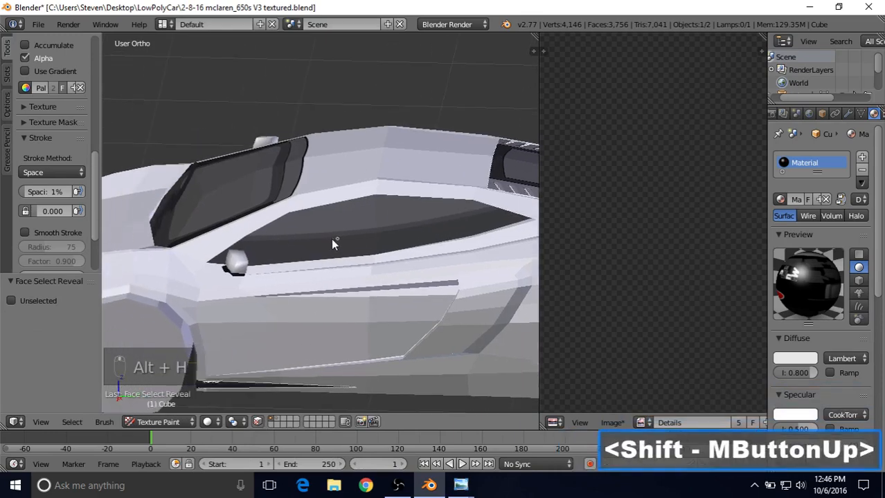
# Step: Consult the McLaren 650s Mirror reference photo in Windows Photo Viewer for the side window trim, and return to Blender
pyautogui.click(459, 485)
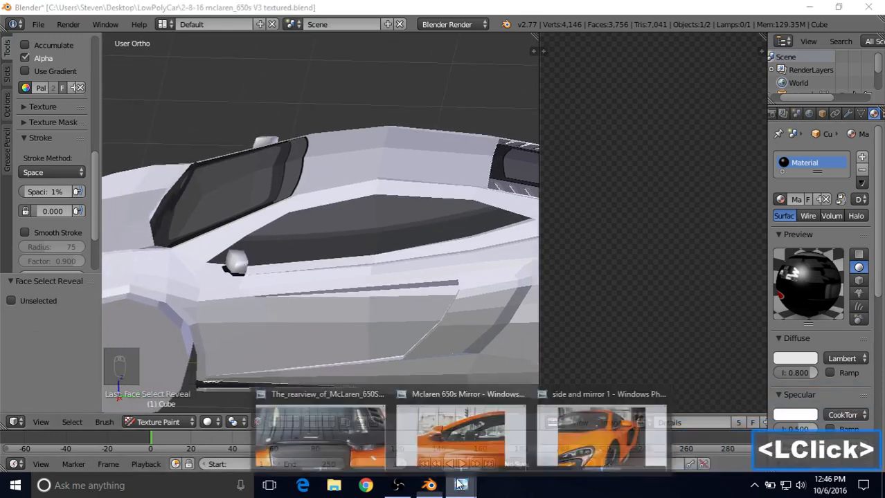
pyautogui.click(460, 481)
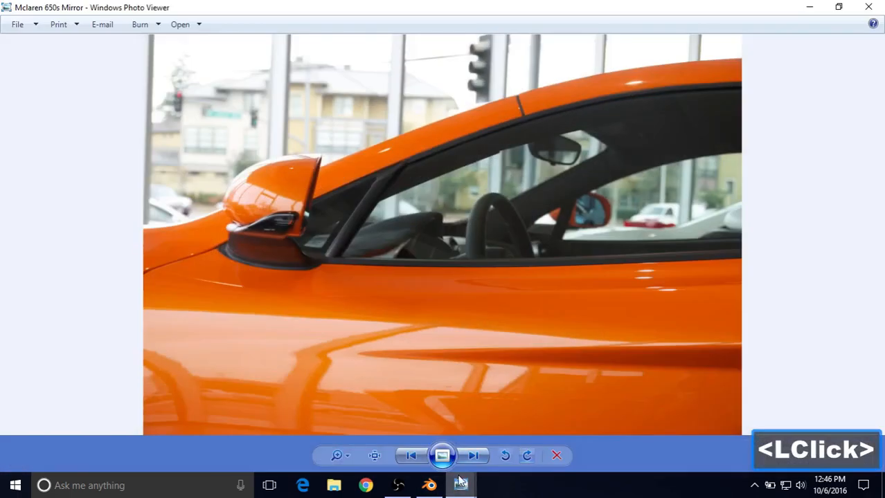
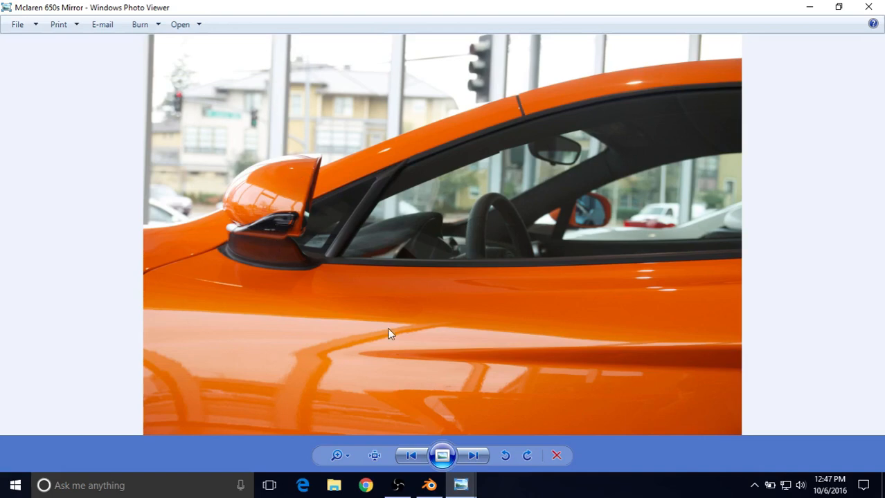
pyautogui.click(429, 485)
# Step: Select the ring of body faces surrounding the side window, from the front pillar and mirror area around to the rear corner
pyautogui.scroll(3, 283, 290)
pyautogui.keyDown('shift'); pyautogui.moveTo(284, 290); pyautogui.dragTo(316, 257, button='middle'); pyautogui.keyUp('shift')
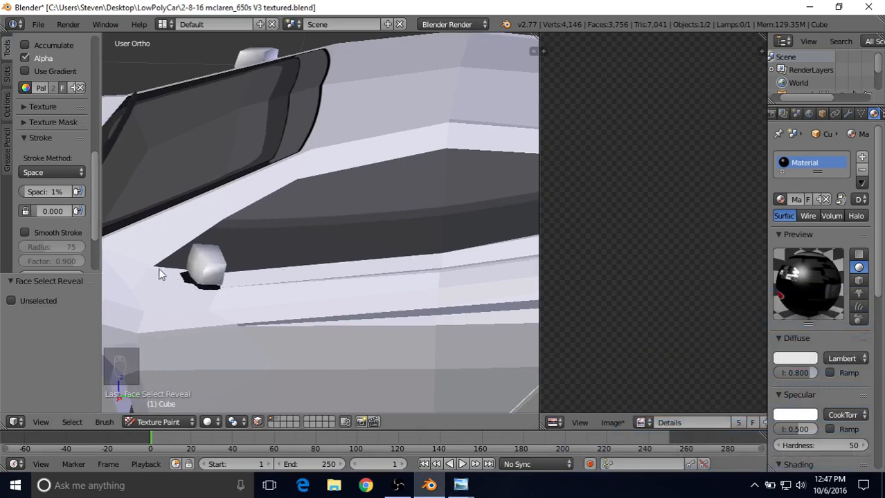
pyautogui.rightClick(320, 161)
pyautogui.keyDown('shift'); pyautogui.rightClick(241, 174); pyautogui.keyUp('shift')
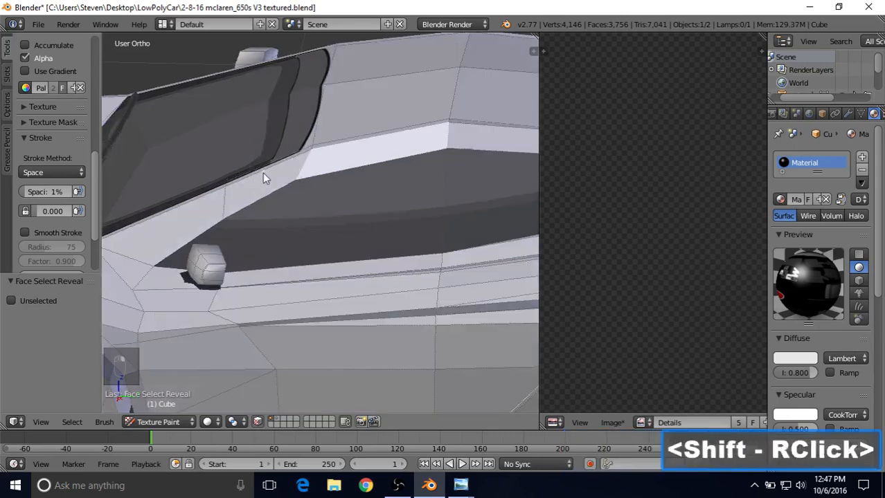
pyautogui.keyDown('shift'); pyautogui.moveTo(188, 220); pyautogui.dragTo(134, 261, button='right'); pyautogui.keyUp('shift')
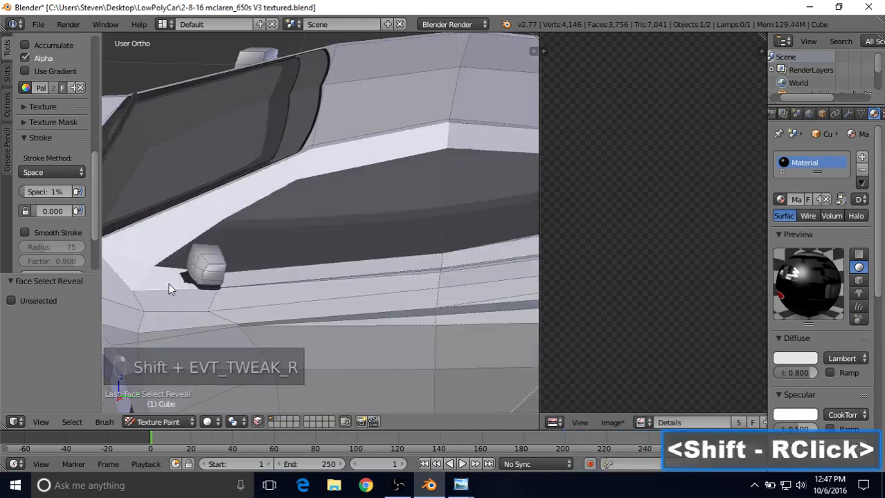
pyautogui.keyDown('shift'); pyautogui.rightClick(241, 286); pyautogui.keyUp('shift')
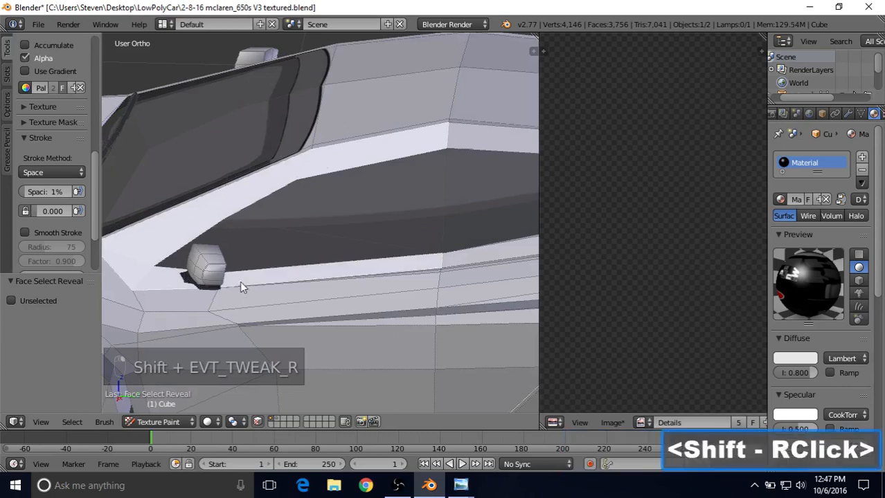
pyautogui.keyDown('shift'); pyautogui.moveTo(450, 269); pyautogui.dragTo(357, 263, button='middle'); pyautogui.keyUp('shift')
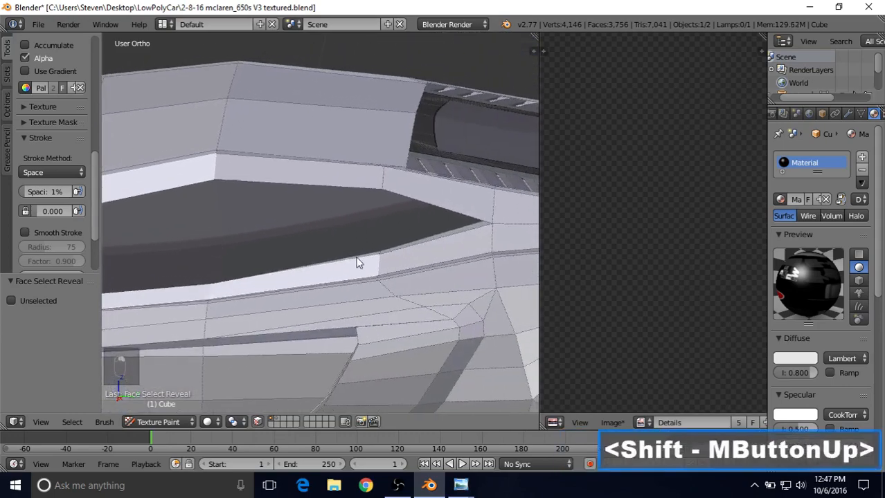
pyautogui.keyDown('shift'); pyautogui.rightClick(438, 246); pyautogui.keyUp('shift')
pyautogui.keyDown('shift'); pyautogui.rightClick(503, 218); pyautogui.keyUp('shift')
pyautogui.keyDown('shift'); pyautogui.rightClick(447, 196); pyautogui.keyUp('shift')
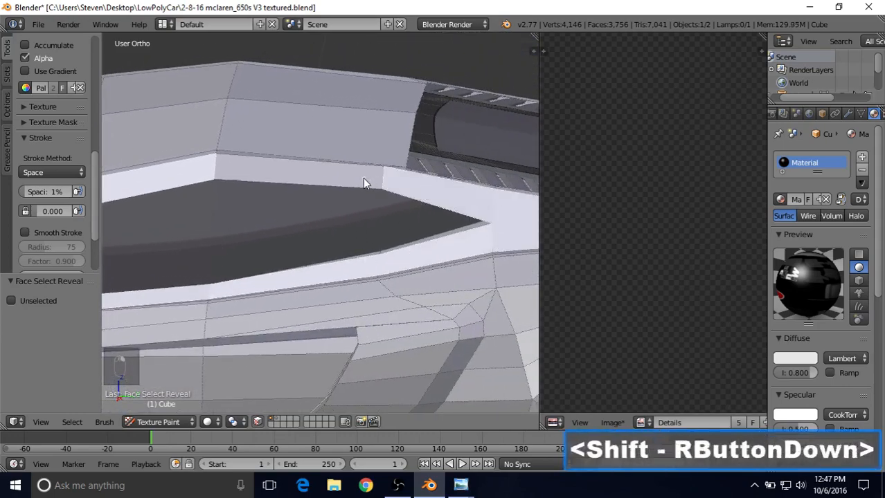
pyautogui.keyDown('shift'); pyautogui.rightClick(363, 178); pyautogui.keyUp('shift')
# Step: Add the body faces below the side window and mirror, including the thin strip along the door crease, to the selection
pyautogui.keyDown('shift'); pyautogui.moveTo(363, 178); pyautogui.dragTo(359, 249, button='middle'); pyautogui.keyUp('shift')
pyautogui.scroll(1, 353, 249)
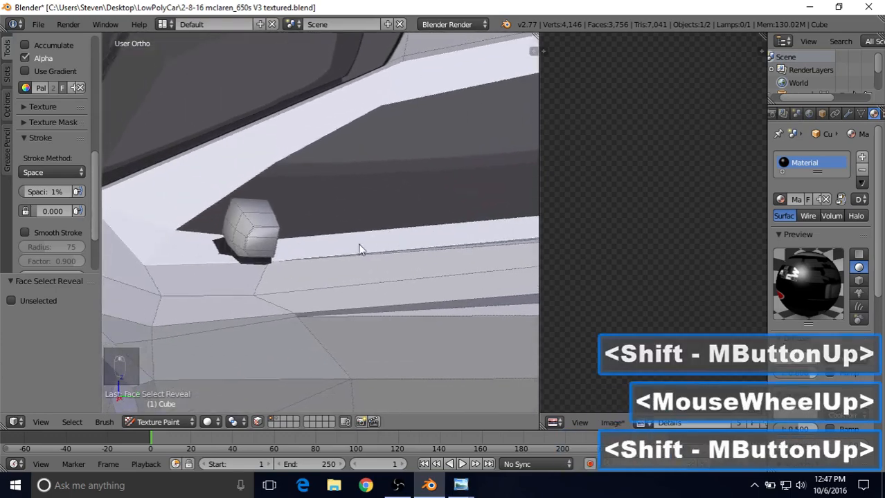
pyautogui.scroll(1, 273, 270)
pyautogui.keyDown('shift'); pyautogui.rightClick(268, 287); pyautogui.keyUp('shift')
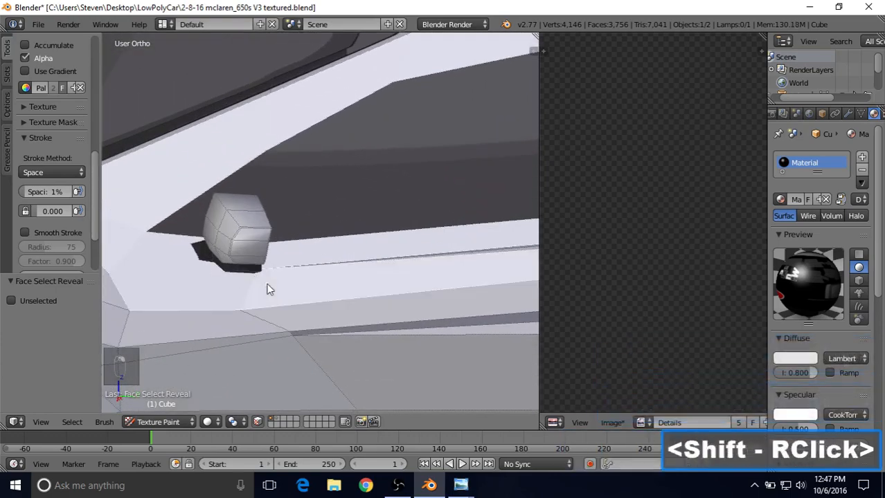
pyautogui.keyDown('shift'); pyautogui.moveTo(269, 288); pyautogui.dragTo(227, 277, button='middle'); pyautogui.keyUp('shift')
pyautogui.scroll(-1, 426, 289)
pyautogui.keyDown('shift'); pyautogui.moveTo(427, 289); pyautogui.dragTo(309, 263, button='middle'); pyautogui.keyUp('shift')
pyautogui.scroll(-1, 291, 288)
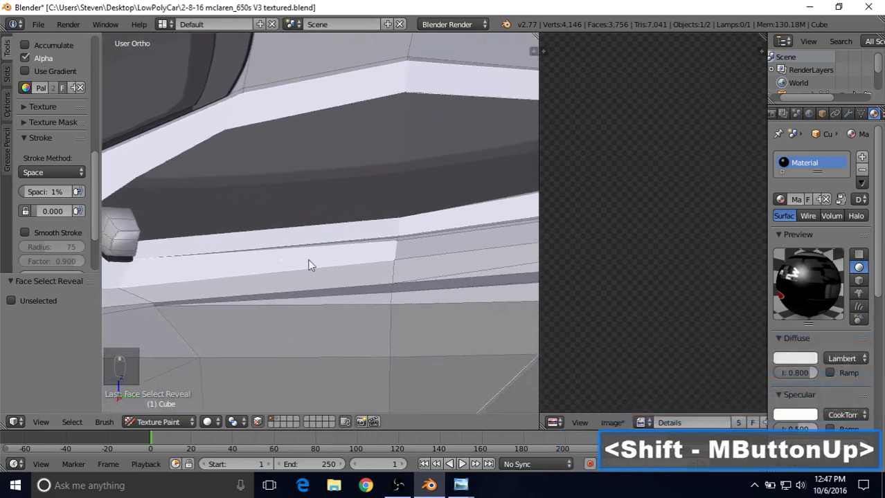
pyautogui.scroll(3, 364, 264)
pyautogui.keyDown('shift'); pyautogui.rightClick(429, 254); pyautogui.keyUp('shift')
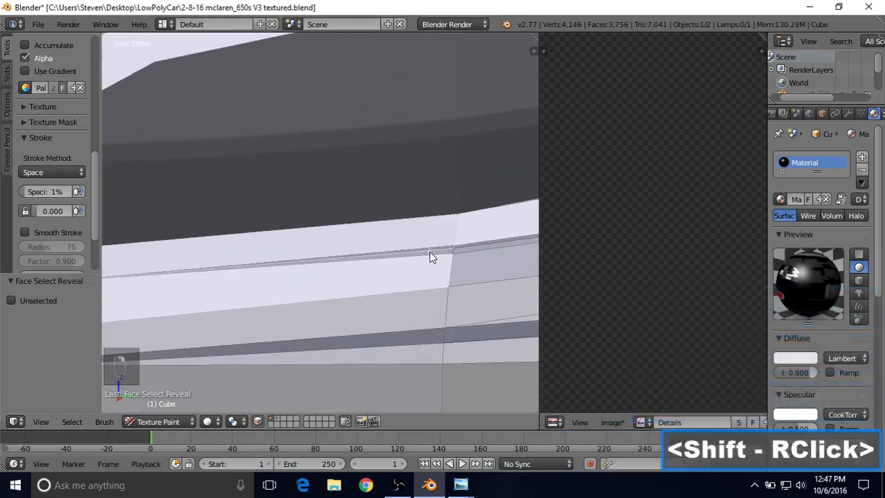
# Step: Examine the selected faces around the side mirror base and along the side window
pyautogui.scroll(-3, 359, 275)
pyautogui.keyDown('shift'); pyautogui.moveTo(288, 250); pyautogui.dragTo(373, 243, button='middle'); pyautogui.keyUp('shift')
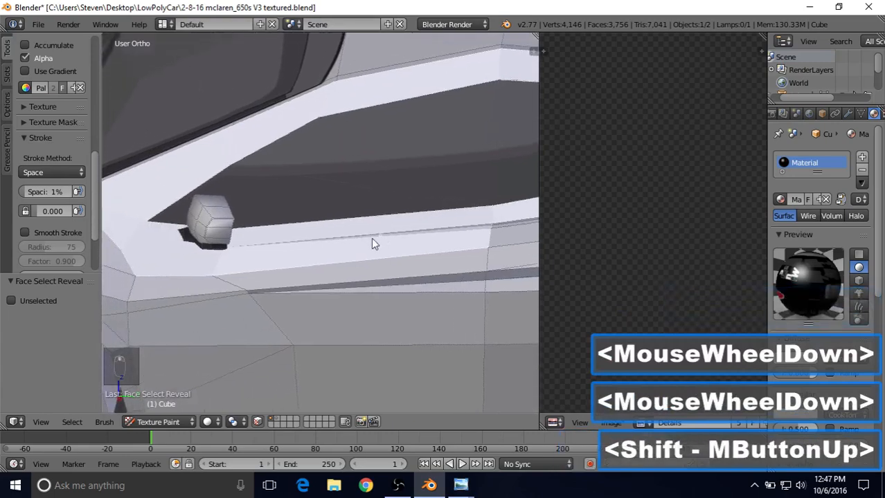
pyautogui.scroll(6, 306, 262)
pyautogui.keyDown('shift'); pyautogui.moveTo(290, 266); pyautogui.dragTo(302, 286, button='middle'); pyautogui.keyUp('shift')
pyautogui.scroll(-2, 211, 255)
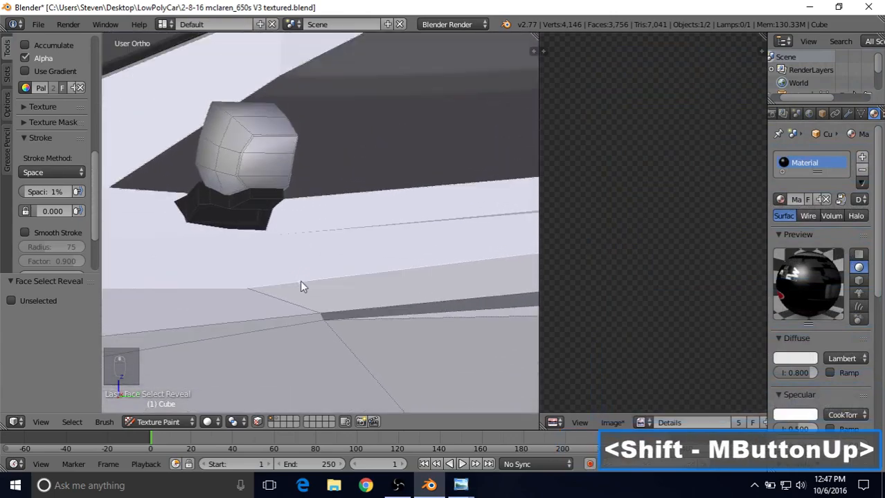
pyautogui.scroll(-3, 340, 236)
pyautogui.keyDown('shift'); pyautogui.moveTo(340, 237); pyautogui.dragTo(261, 271, button='middle'); pyautogui.keyUp('shift')
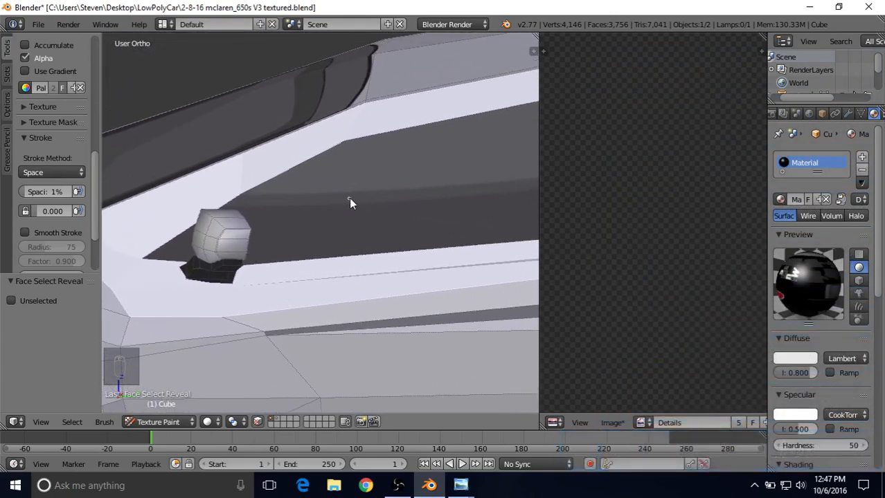
pyautogui.keyDown('shift'); pyautogui.moveTo(351, 199); pyautogui.dragTo(274, 267, button='middle'); pyautogui.keyUp('shift')
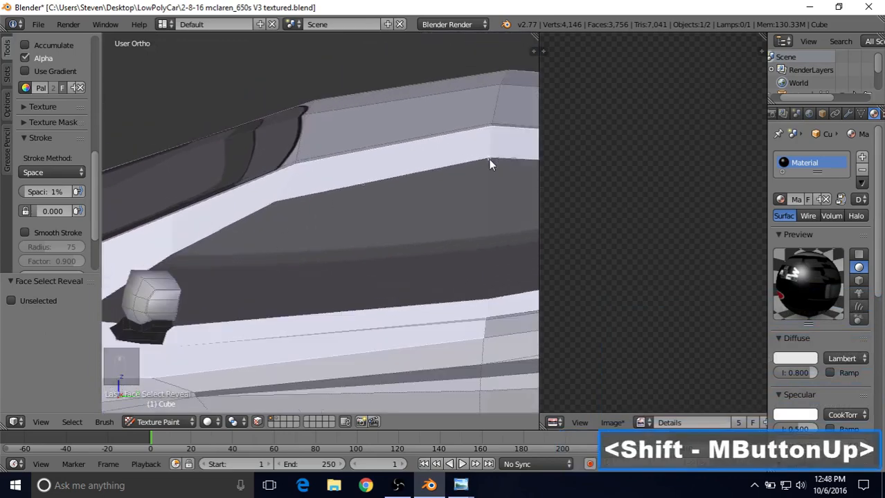
# Step: Set the brush to the Line stroke method with a 3 px radius and frame the side window in right orthographic view
pyautogui.click(42, 173)
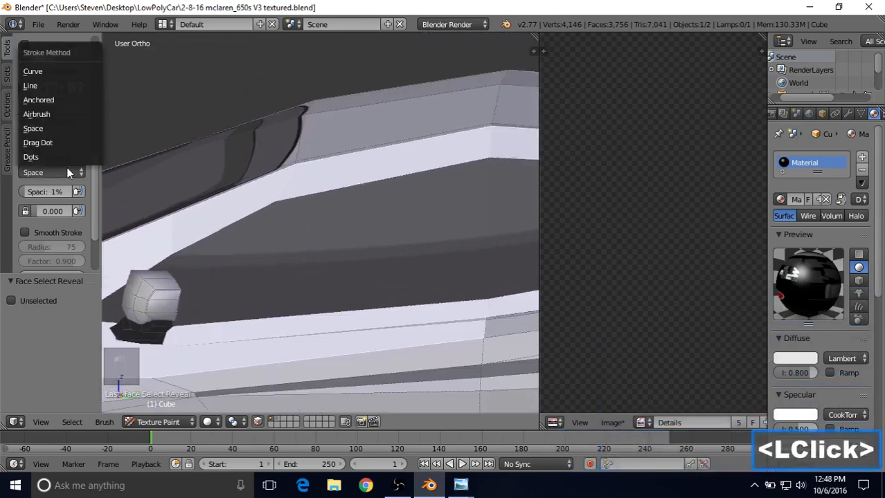
pyautogui.click(42, 88)
pyautogui.moveTo(92, 182)
pyautogui.mouseDown()
pyautogui.moveTo(87, 117)
pyautogui.moveTo(23, 122)
pyautogui.mouseUp()
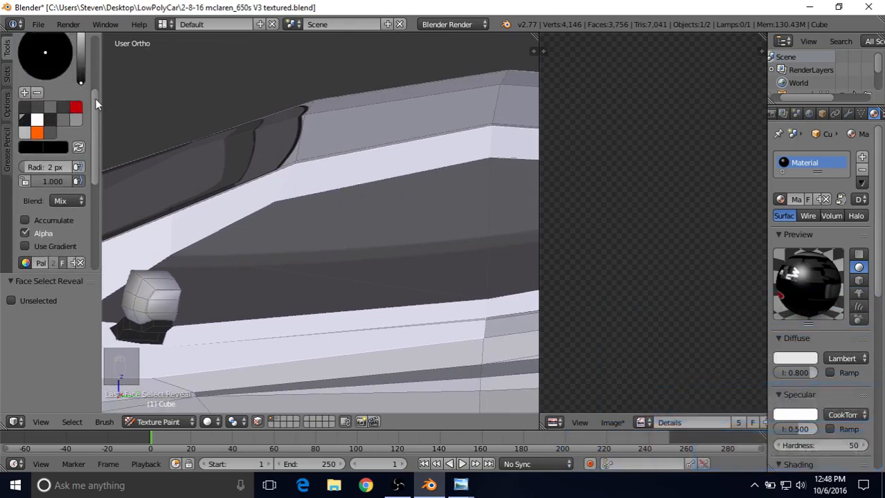
pyautogui.moveTo(96, 99); pyautogui.dragTo(97, 77)
pyautogui.doubleClick(49, 212)
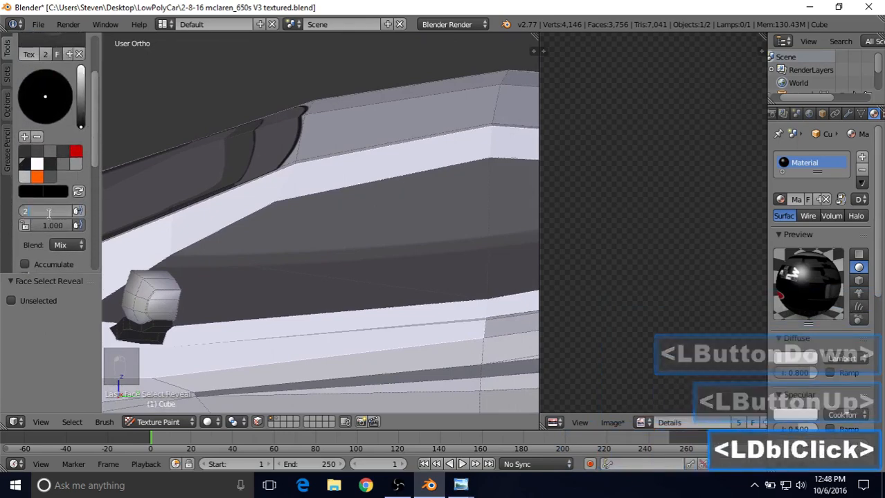
pyautogui.write('3')
pyautogui.press('Return')
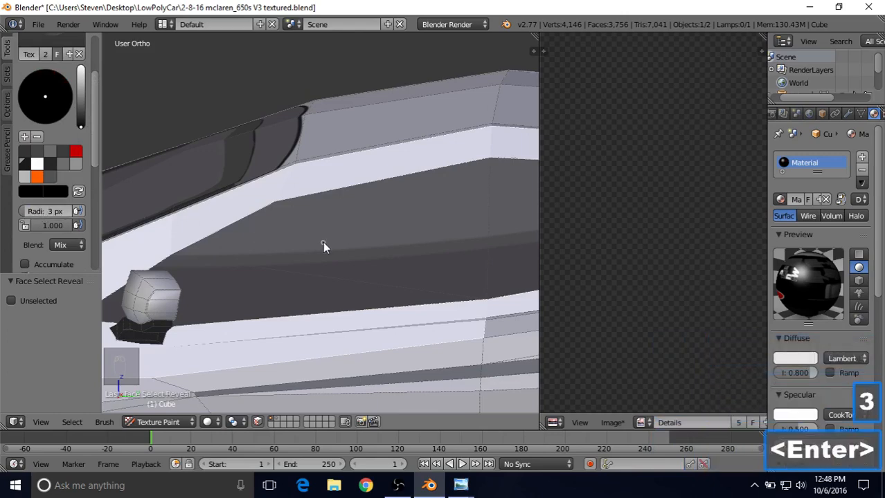
pyautogui.keyDown('shift'); pyautogui.moveTo(323, 244); pyautogui.dragTo(279, 255, button='middle'); pyautogui.keyUp('shift')
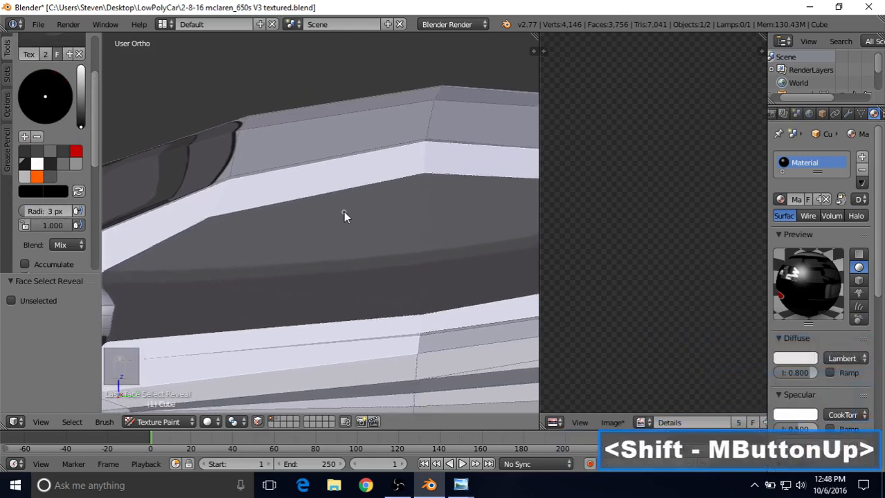
pyautogui.press('KP_3')
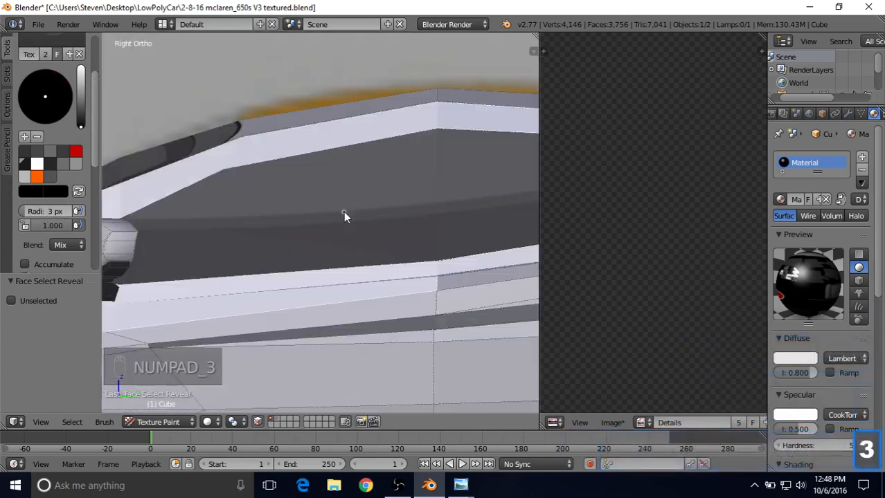
pyautogui.scroll(-2, 326, 215)
pyautogui.keyDown('shift'); pyautogui.moveTo(309, 216); pyautogui.dragTo(344, 220, button='middle'); pyautogui.keyUp('shift')
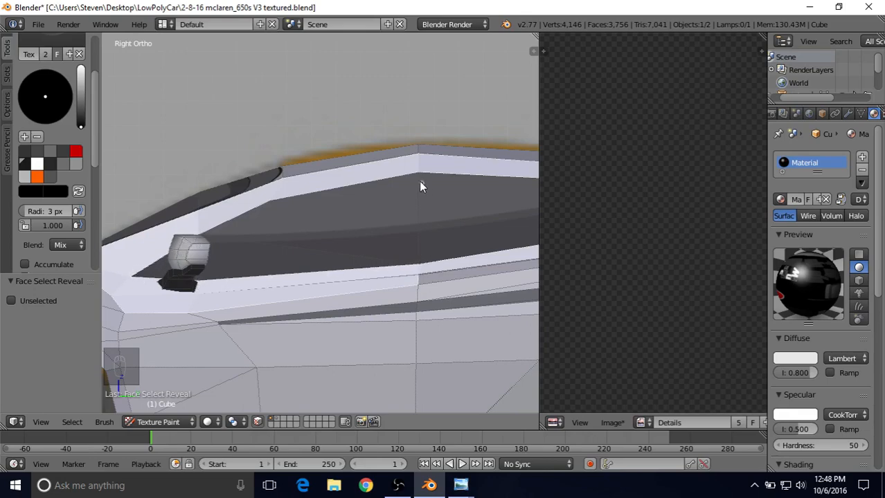
# Step: Try a black outline along the side window's front upper edge, compare it with the mirror reference photo, and undo it
pyautogui.moveTo(417, 170)
pyautogui.mouseDown()
pyautogui.moveTo(284, 193)
pyautogui.moveTo(199, 238)
pyautogui.mouseUp()
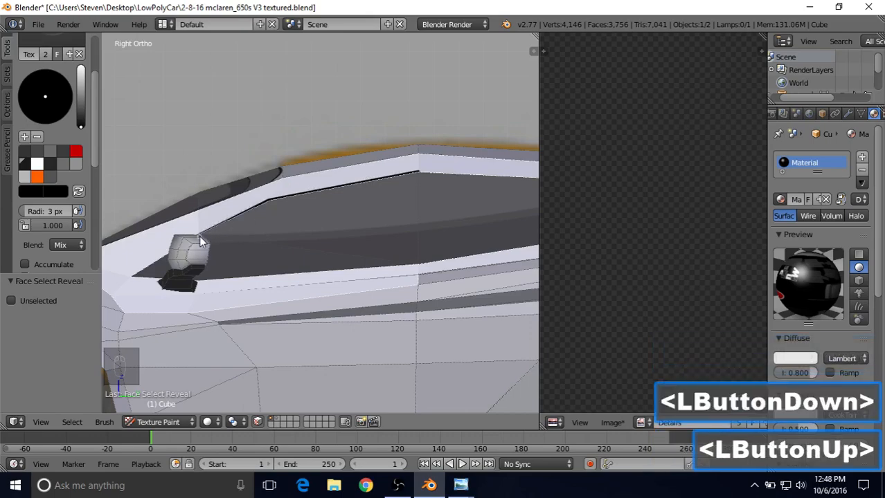
pyautogui.click(460, 485)
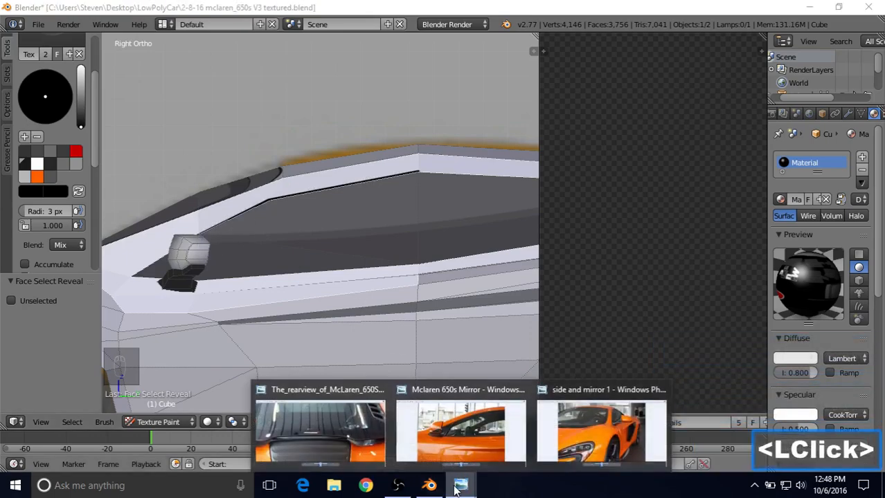
pyautogui.click(467, 450)
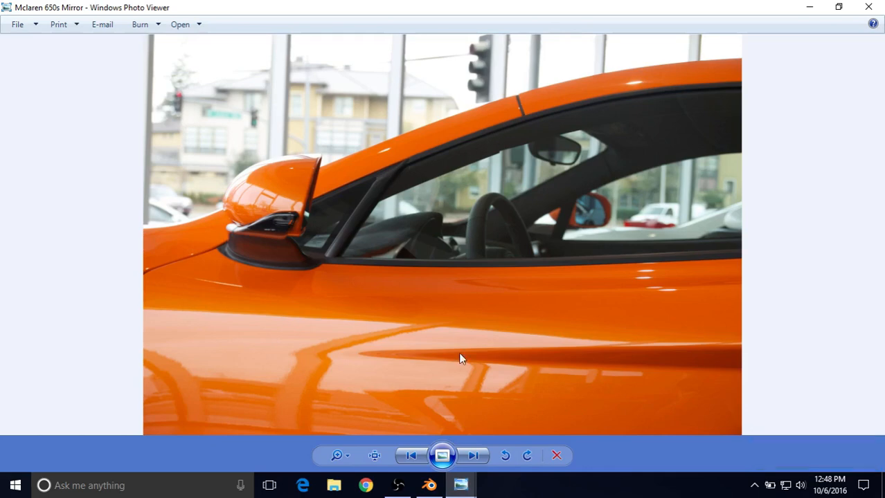
pyautogui.click(429, 485)
pyautogui.hotkey('ctrl', 'z')
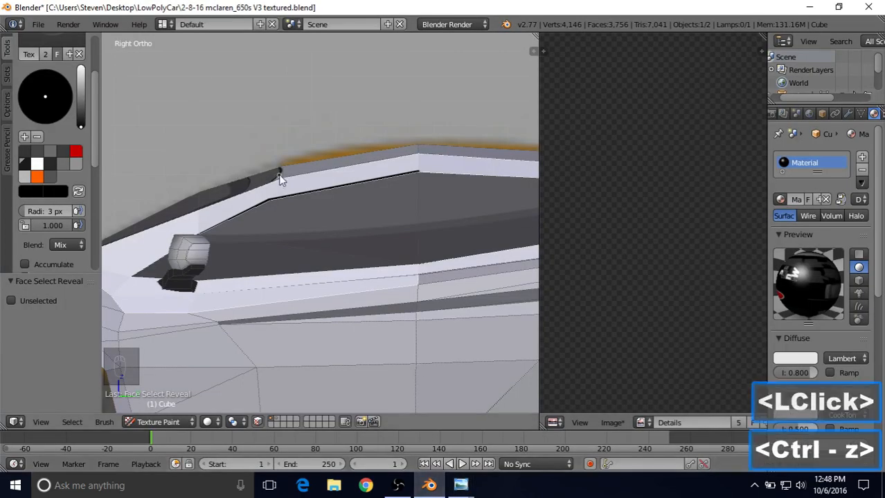
pyautogui.hotkey('ctrl', 'z')
pyautogui.hotkey('ctrl', 'z')
# Step: Pick a dark grey from the palette, try a straight line along the side window's front upper edge, and undo it
pyautogui.click(53, 168)
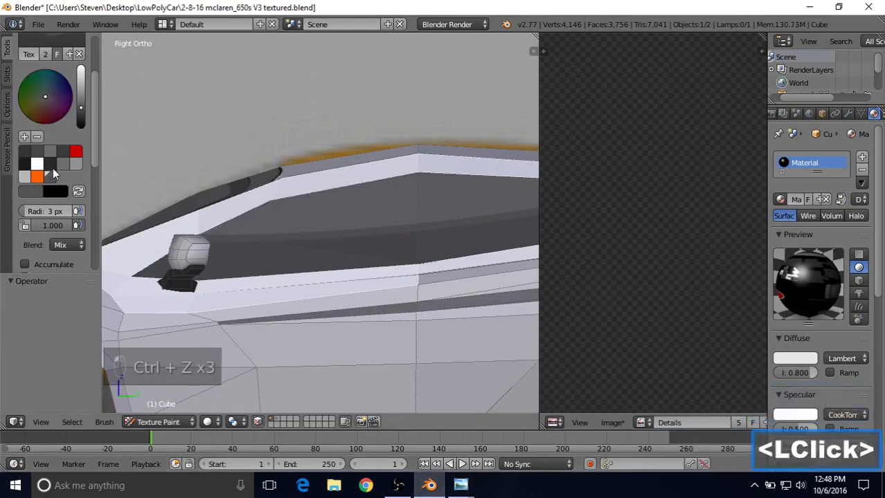
pyautogui.click(62, 164)
pyautogui.click(52, 167)
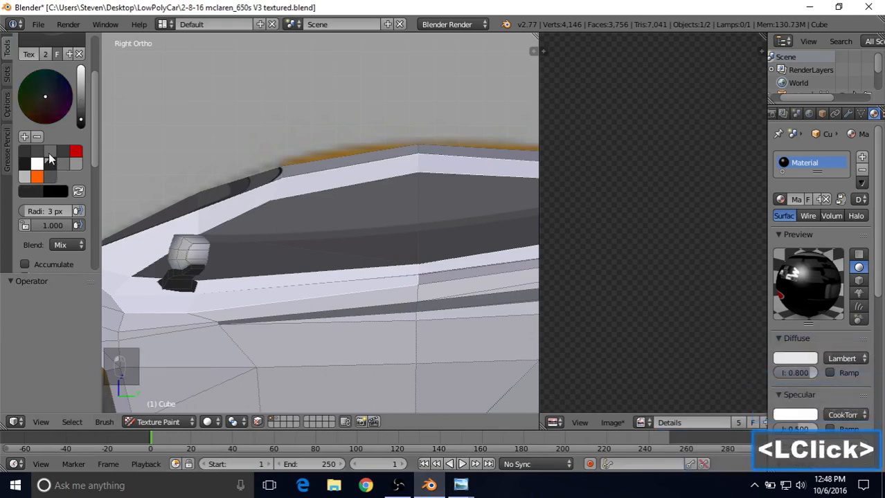
pyautogui.doubleClick(25, 156)
pyautogui.click(49, 153)
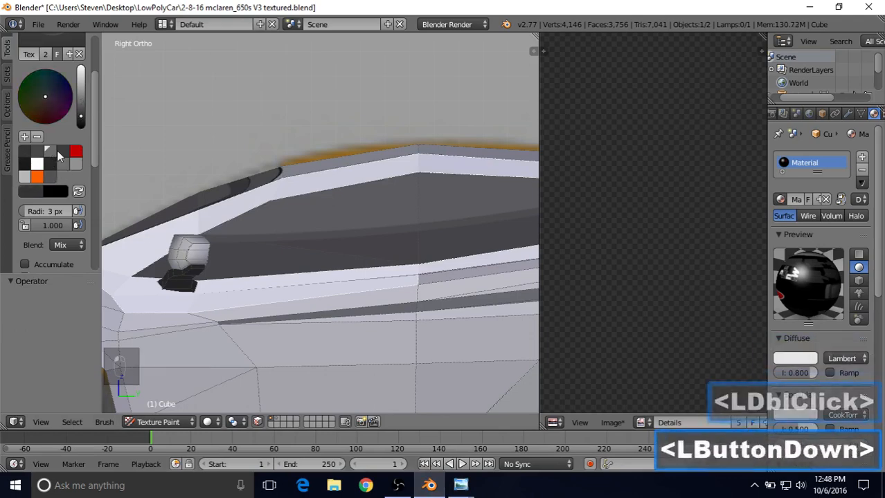
pyautogui.click(61, 152)
pyautogui.click(25, 152)
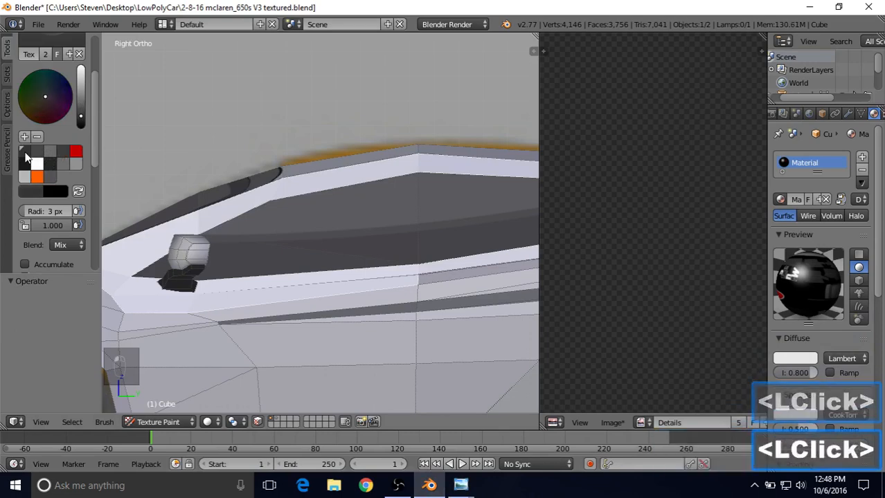
pyautogui.click(58, 153)
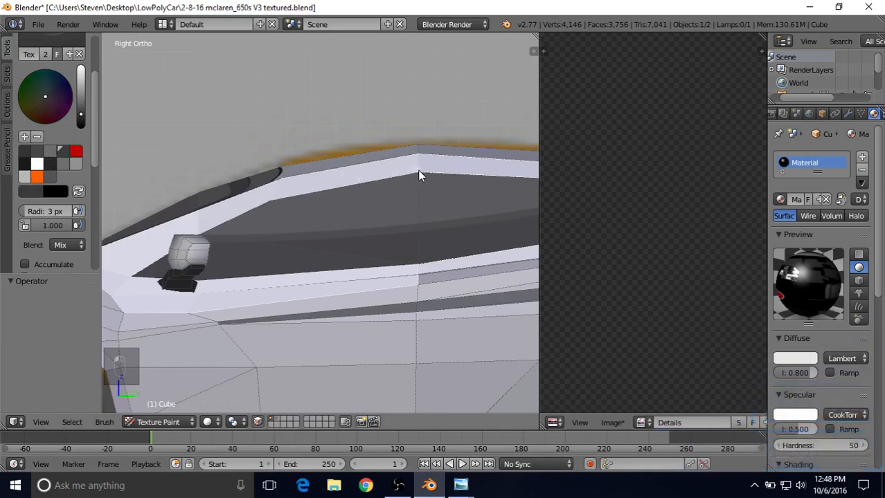
pyautogui.moveTo(416, 172); pyautogui.dragTo(270, 204)
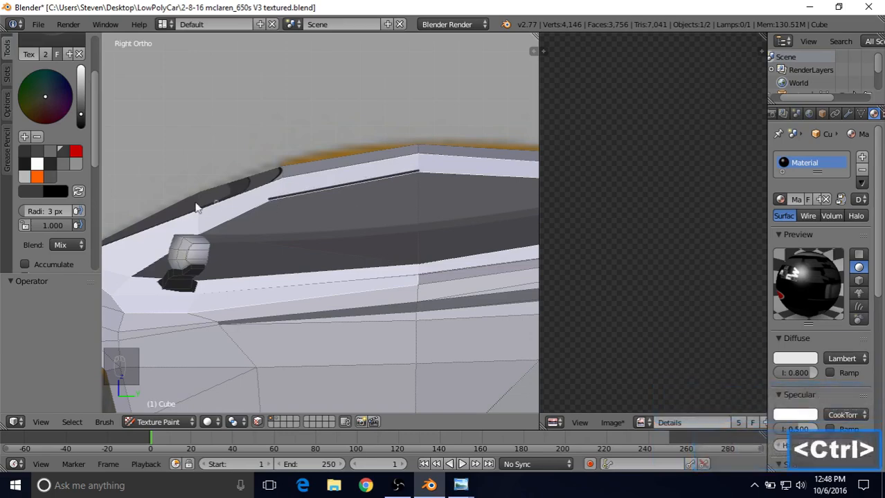
pyautogui.hotkey('ctrl', 'z')
# Step: Try a slightly lighter grey palette colour for the line along the side window's front upper edge, and undo the stroke
pyautogui.click(49, 154)
pyautogui.click(49, 173)
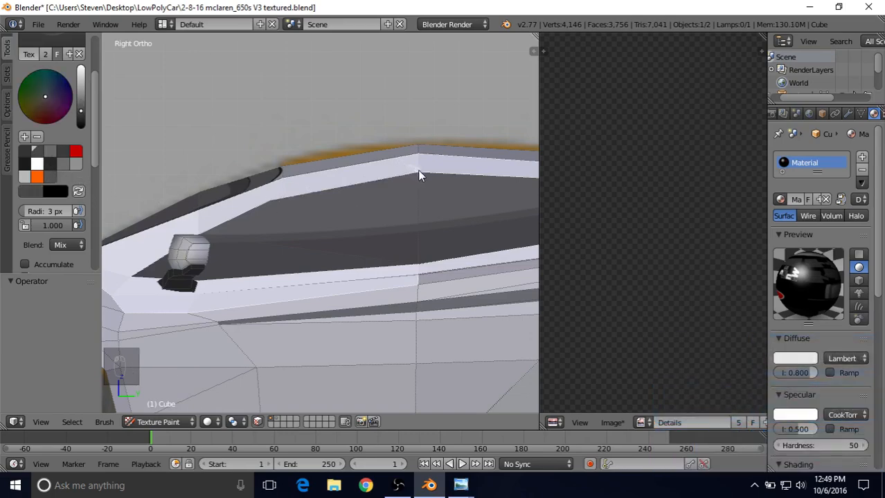
pyautogui.moveTo(418, 175); pyautogui.dragTo(271, 201)
pyautogui.hotkey('ctrl', 'z')
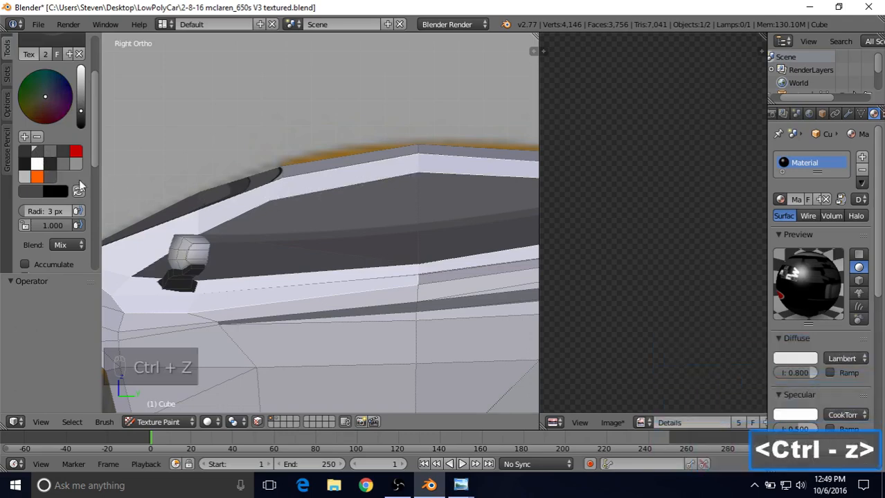
# Step: Pick the dark grey palette colour and paint a thin trim line along the front half of the side window's upper edge
pyautogui.click(50, 178)
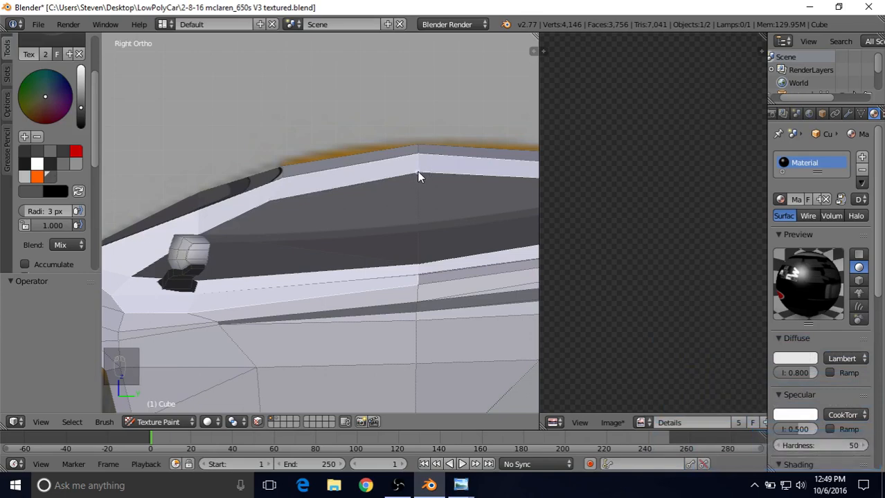
pyautogui.moveTo(418, 178)
pyautogui.mouseDown()
pyautogui.moveTo(272, 201)
pyautogui.moveTo(197, 238)
pyautogui.mouseUp()
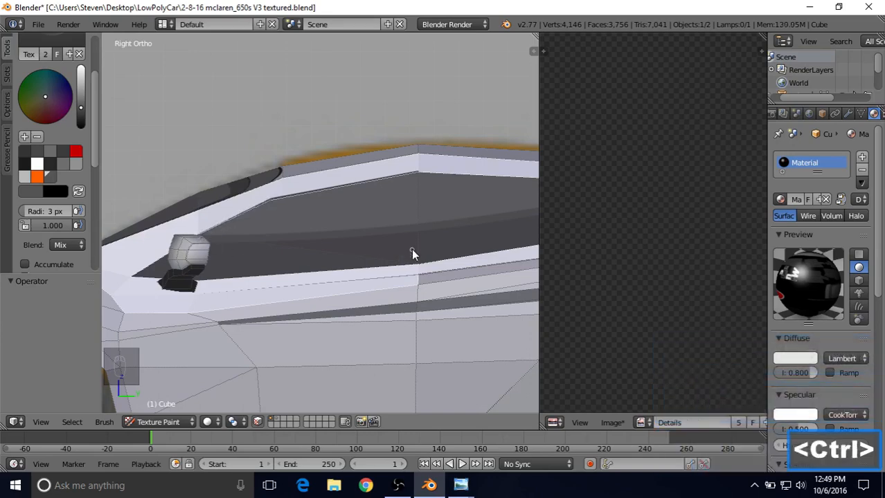
pyautogui.hotkey('ctrl', 'z')
pyautogui.hotkey('ctrl', 'z')
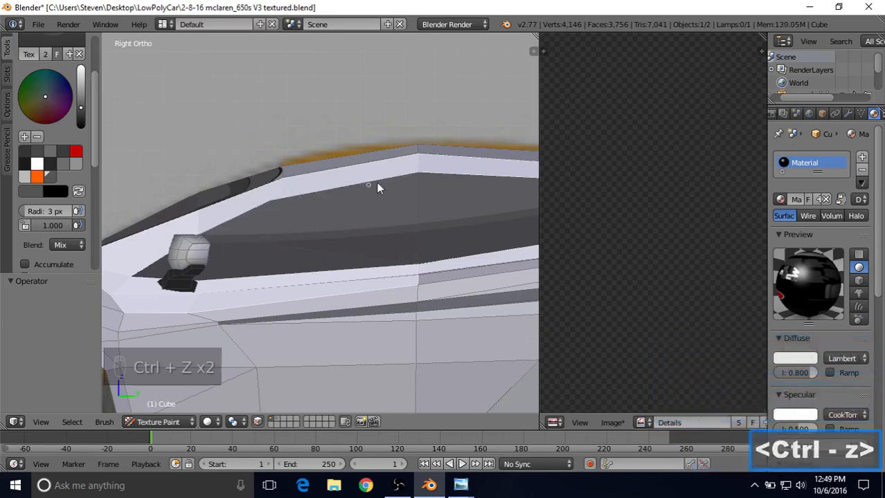
pyautogui.moveTo(418, 176)
pyautogui.mouseDown()
pyautogui.moveTo(339, 197)
pyautogui.moveTo(273, 201)
pyautogui.moveTo(199, 237)
pyautogui.mouseUp()
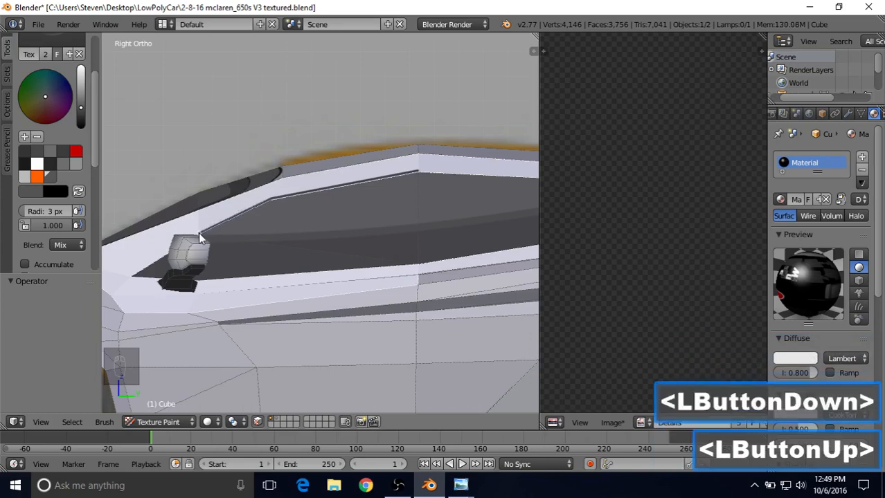
pyautogui.hotkey('ctrl', 'z')
pyautogui.moveTo(272, 203)
pyautogui.mouseDown()
pyautogui.moveTo(199, 241)
pyautogui.moveTo(215, 244)
pyautogui.mouseUp()
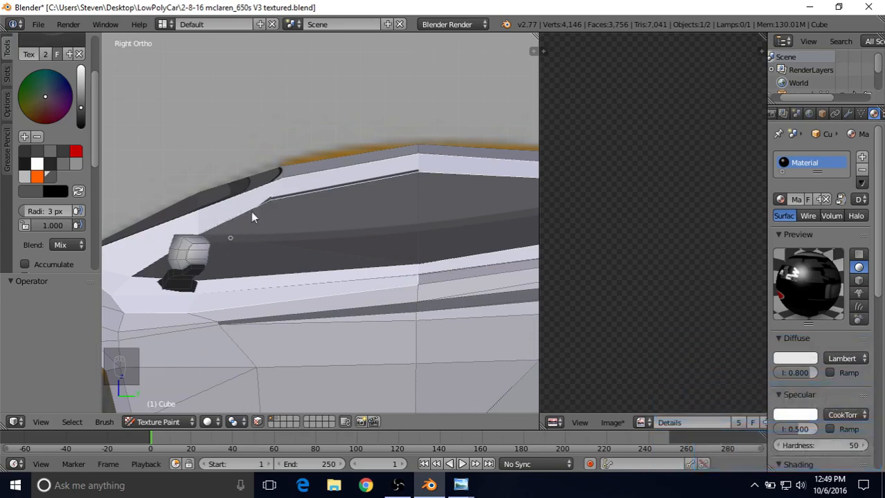
pyautogui.hotkey('ctrl', 'z')
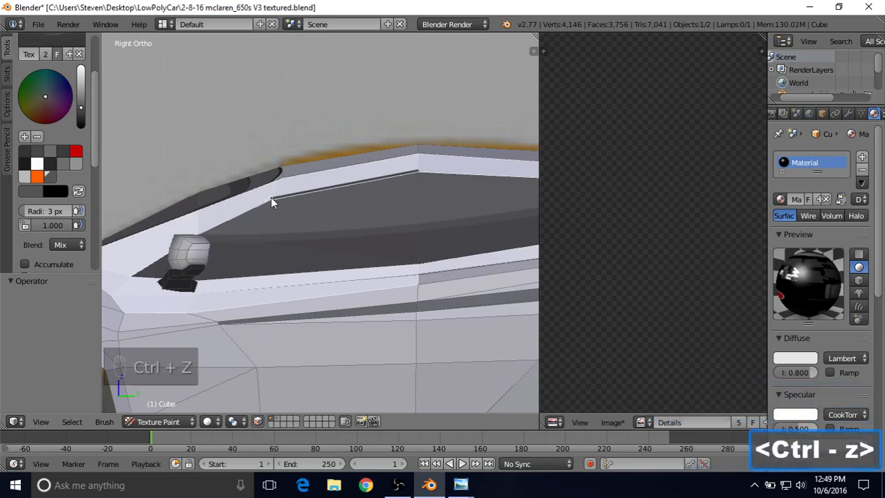
pyautogui.moveTo(272, 202); pyautogui.dragTo(197, 238)
# Step: Paint the dark trim line around the window's front corner and along its whole lower edge to the rear tip
pyautogui.keyDown('shift'); pyautogui.moveTo(199, 237); pyautogui.dragTo(278, 200, button='middle'); pyautogui.keyUp('shift')
pyautogui.scroll(1, 278, 200)
pyautogui.scroll(-1, 237, 223)
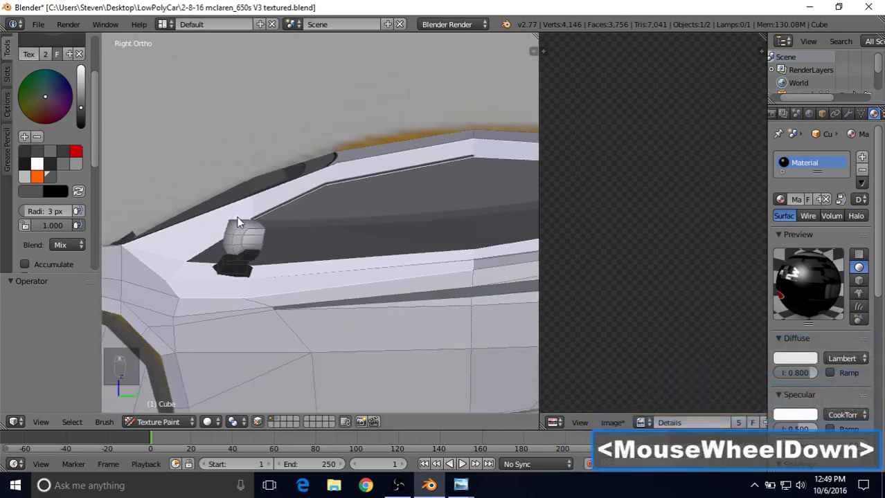
pyautogui.moveTo(252, 223)
pyautogui.mouseDown()
pyautogui.moveTo(185, 269)
pyautogui.moveTo(275, 275)
pyautogui.moveTo(241, 271)
pyautogui.moveTo(474, 255)
pyautogui.mouseUp()
pyautogui.moveTo(473, 255)
pyautogui.keyDown('shift'); pyautogui.mouseDown(button='middle')
pyautogui.moveTo(401, 277)
pyautogui.moveTo(218, 301)
pyautogui.mouseUp(button='middle'); pyautogui.keyUp('shift')
pyautogui.moveTo(234, 289)
pyautogui.mouseDown()
pyautogui.moveTo(404, 268)
pyautogui.moveTo(513, 240)
pyautogui.mouseUp()
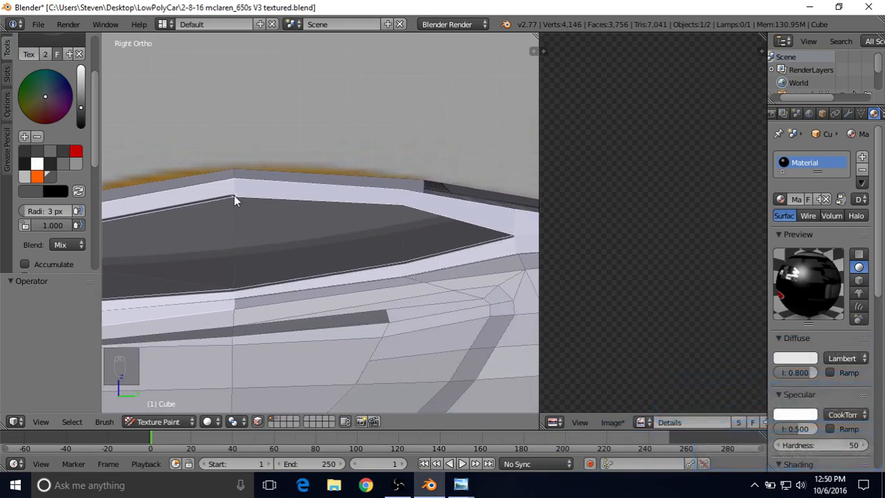
# Step: Paint the dark trim line along the rear half of the window's upper edge and close it at the rear tip
pyautogui.moveTo(234, 201)
pyautogui.mouseDown()
pyautogui.moveTo(404, 208)
pyautogui.moveTo(513, 239)
pyautogui.mouseUp()
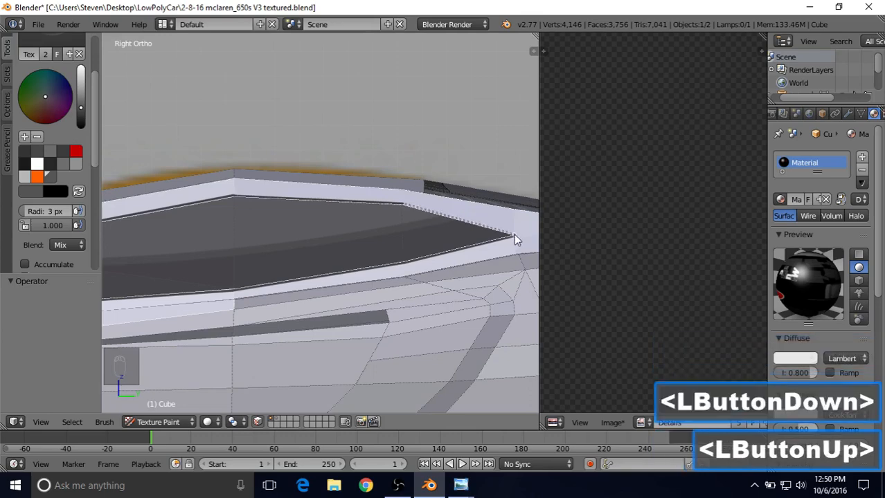
pyautogui.keyDown('shift'); pyautogui.moveTo(482, 259); pyautogui.dragTo(351, 259, button='middle'); pyautogui.keyUp('shift')
pyautogui.click(368, 252)
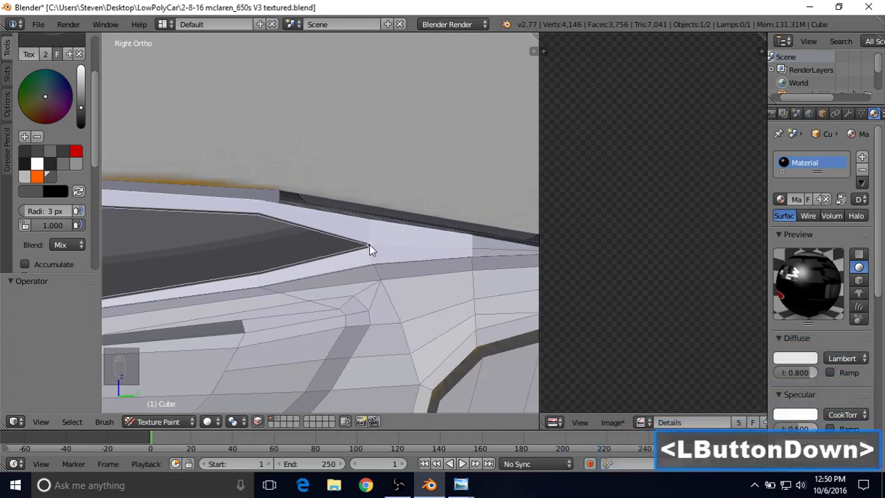
pyautogui.moveTo(368, 245); pyautogui.dragTo(369, 265)
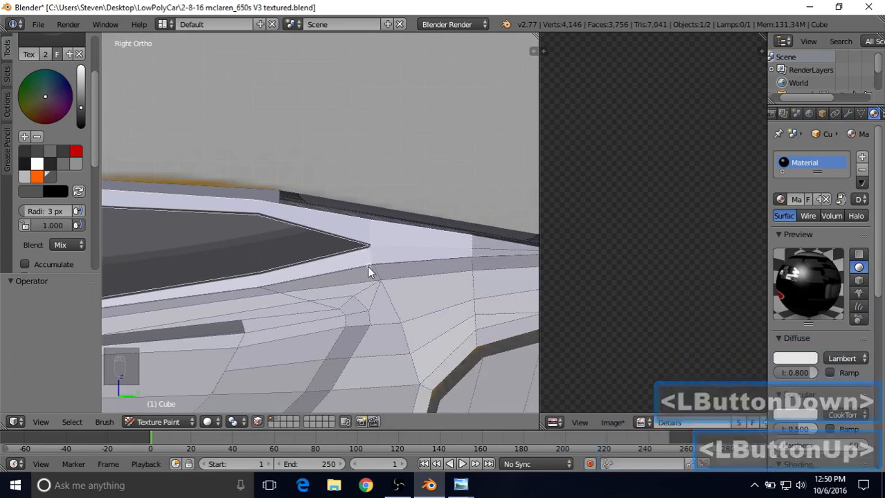
# Step: Paint over the light gap between the trim line and the glass along the front half of the window's upper edge
pyautogui.keyDown('shift'); pyautogui.moveTo(366, 266); pyautogui.dragTo(318, 244, button='middle'); pyautogui.keyUp('shift')
pyautogui.scroll(4, 271, 260)
pyautogui.scroll(1, 272, 260)
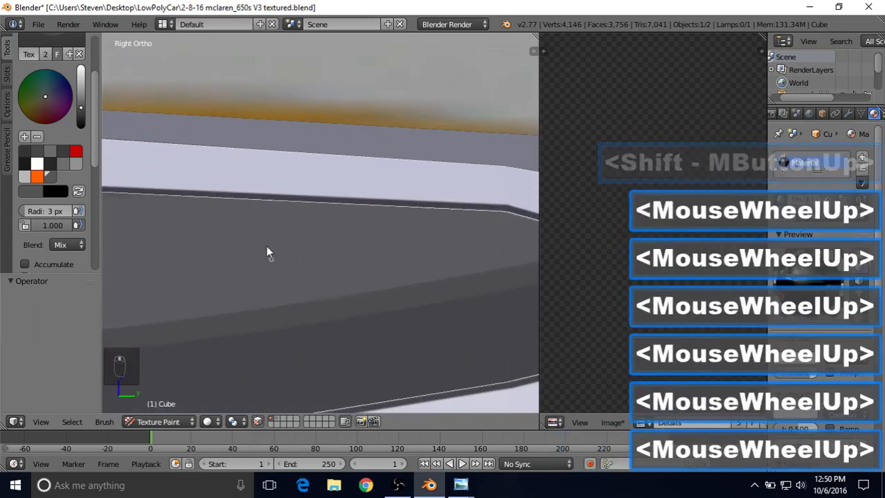
pyautogui.keyDown('shift'); pyautogui.moveTo(267, 251); pyautogui.dragTo(342, 246, button='middle'); pyautogui.keyUp('shift')
pyautogui.scroll(2, 221, 226)
pyautogui.keyDown('shift'); pyautogui.moveTo(221, 226); pyautogui.dragTo(333, 257, button='middle'); pyautogui.keyUp('shift')
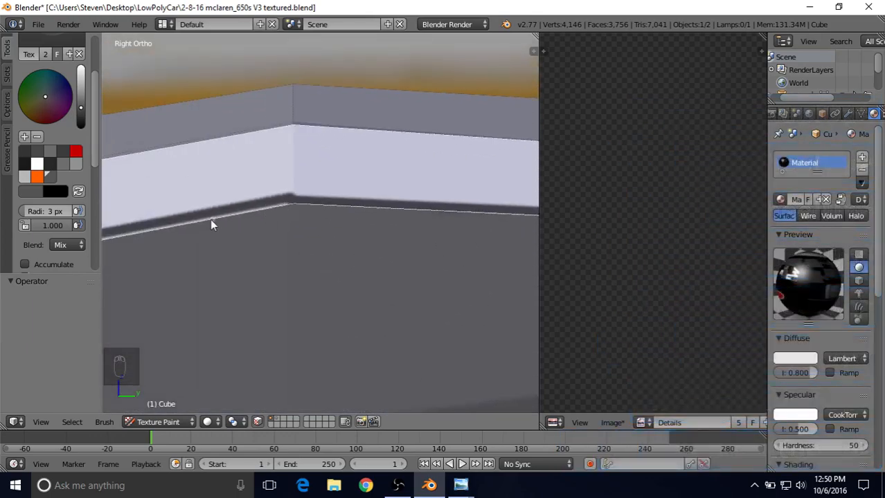
pyautogui.keyDown('shift'); pyautogui.scroll(-1, 173, 236); pyautogui.keyUp('shift')
pyautogui.scroll(-1, 215, 231)
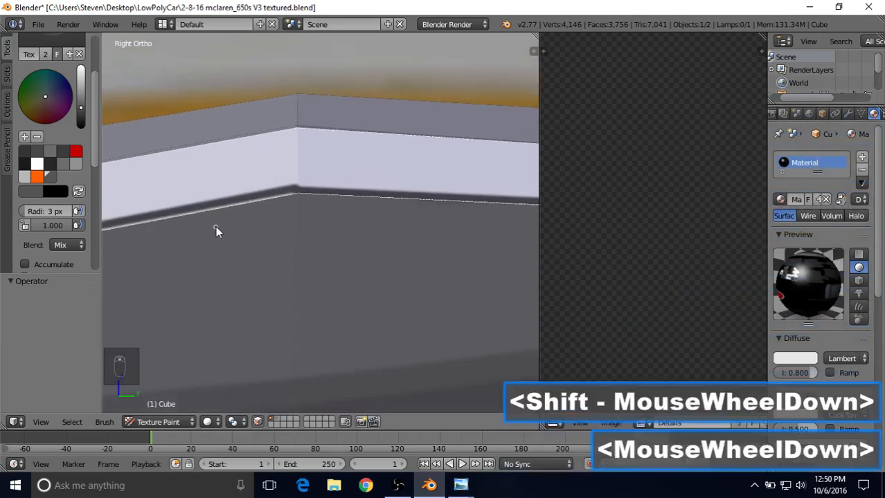
pyautogui.keyDown('shift'); pyautogui.moveTo(218, 230); pyautogui.dragTo(460, 205, button='middle'); pyautogui.keyUp('shift')
pyautogui.scroll(-1, 427, 228)
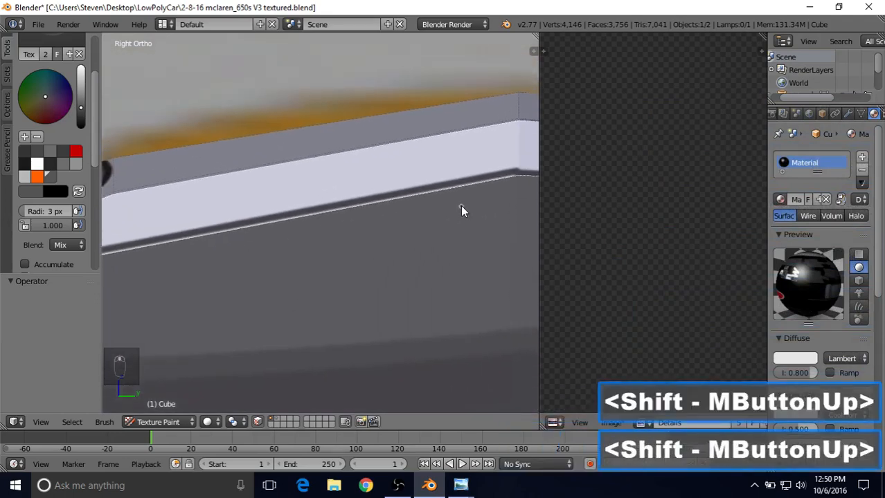
pyautogui.scroll(-2, 405, 213)
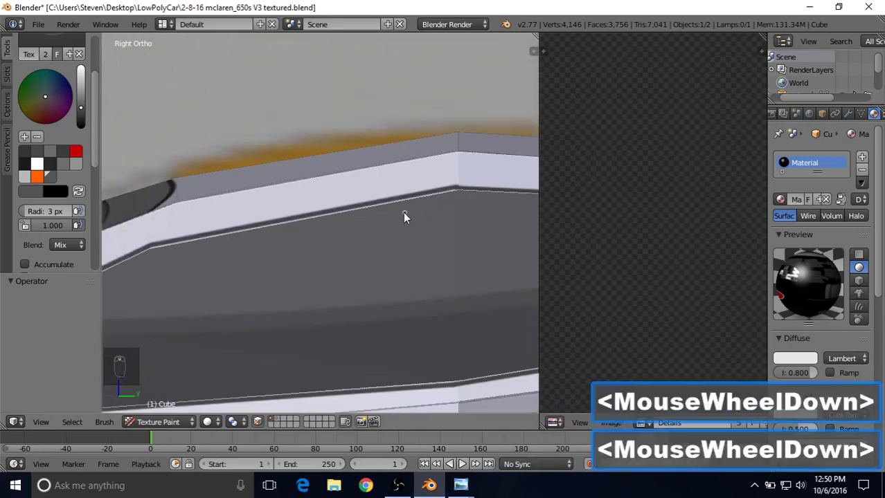
pyautogui.keyDown('shift'); pyautogui.moveTo(404, 213); pyautogui.dragTo(495, 180, button='middle'); pyautogui.keyUp('shift')
pyautogui.moveTo(499, 172); pyautogui.dragTo(188, 231)
# Step: Set the brush blending mode to Erase Alpha and erase the excess trim paint at the peak of the window's upper edge
pyautogui.moveTo(407, 211)
pyautogui.keyDown('shift'); pyautogui.mouseDown(button='middle')
pyautogui.moveTo(233, 226)
pyautogui.moveTo(265, 219)
pyautogui.mouseUp(button='middle'); pyautogui.keyUp('shift')
pyautogui.scroll(2, 264, 218)
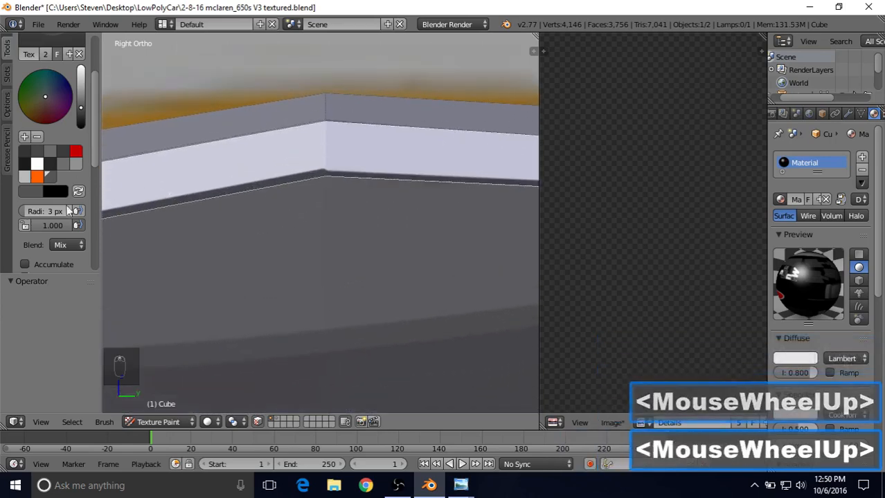
pyautogui.click(67, 245)
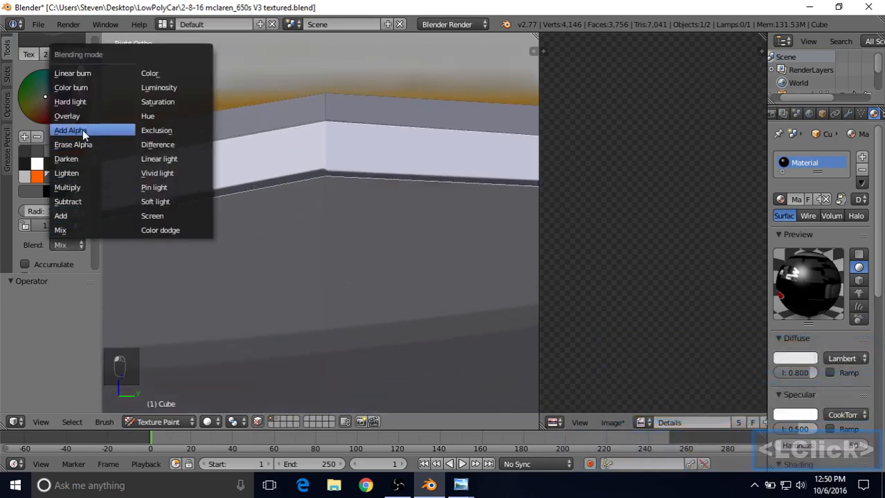
pyautogui.click(78, 145)
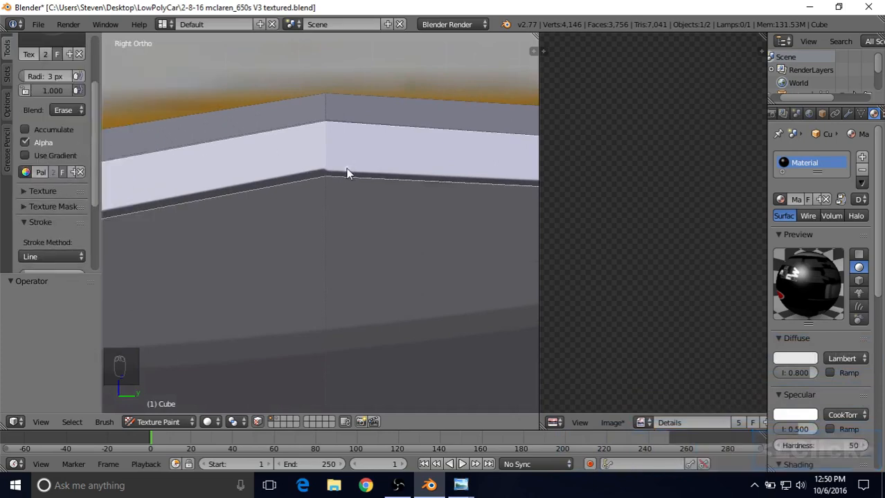
pyautogui.moveTo(346, 168); pyautogui.dragTo(260, 170)
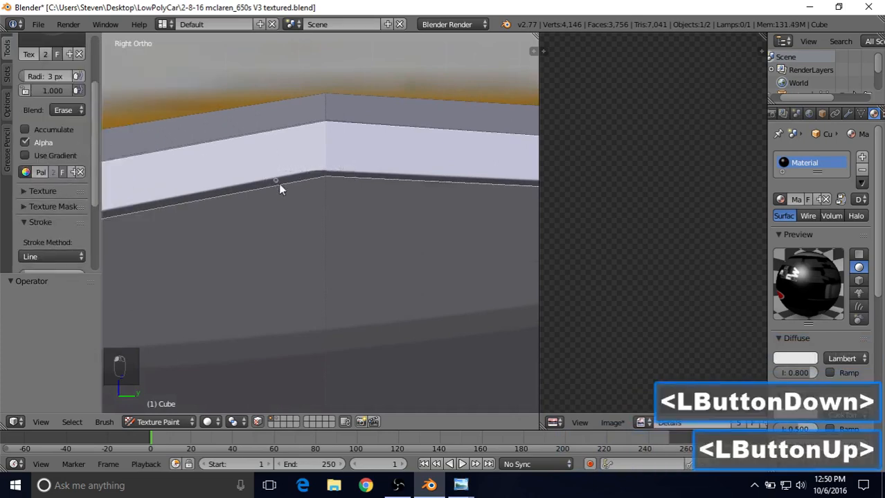
pyautogui.scroll(-2, 280, 208)
pyautogui.scroll(2, 291, 201)
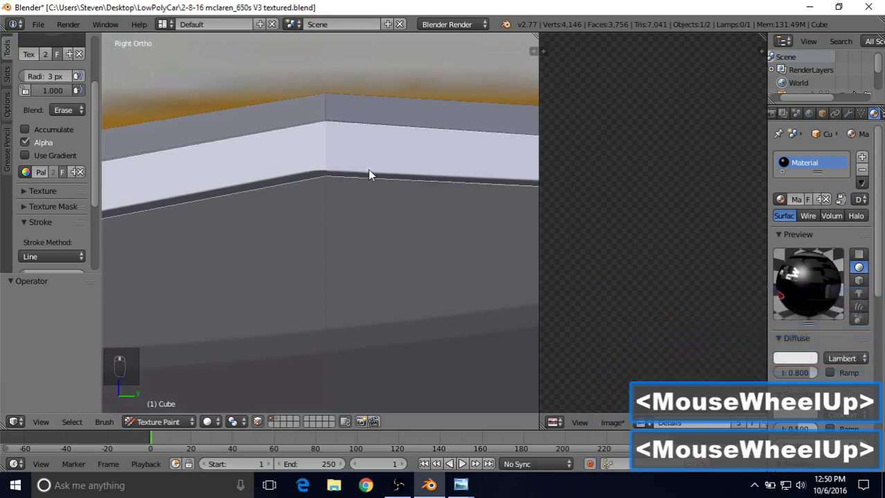
pyautogui.moveTo(329, 173); pyautogui.dragTo(258, 174)
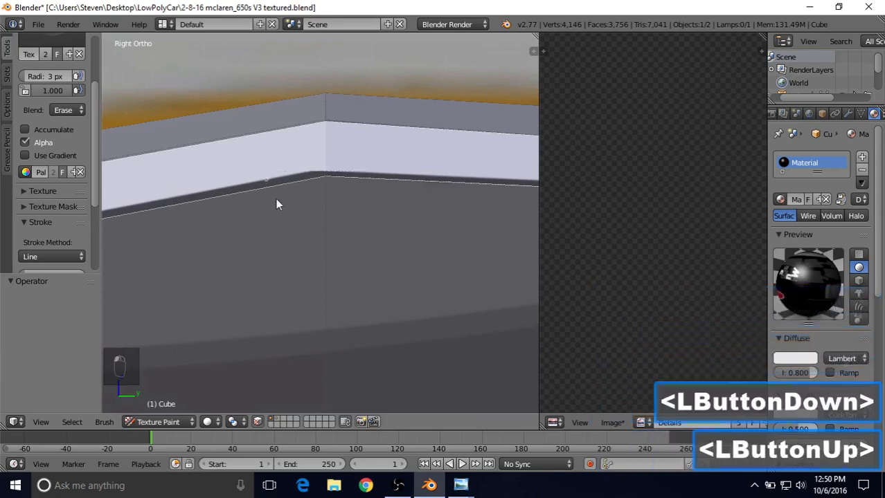
# Step: Erase the outer fringe of the trim line along the front half of the window's upper edge
pyautogui.scroll(-3, 315, 259)
pyautogui.scroll(-2, 316, 259)
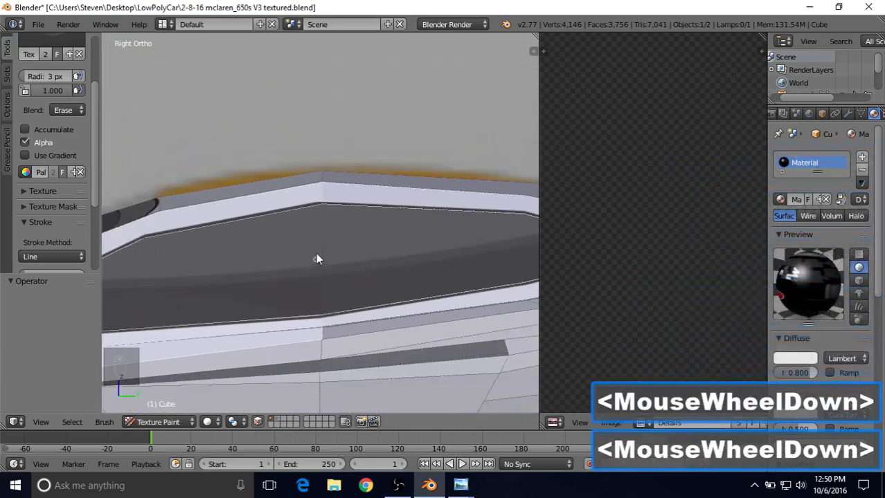
pyautogui.scroll(1, 317, 249)
pyautogui.keyDown('shift'); pyautogui.moveTo(318, 241); pyautogui.dragTo(368, 178, button='middle'); pyautogui.keyUp('shift')
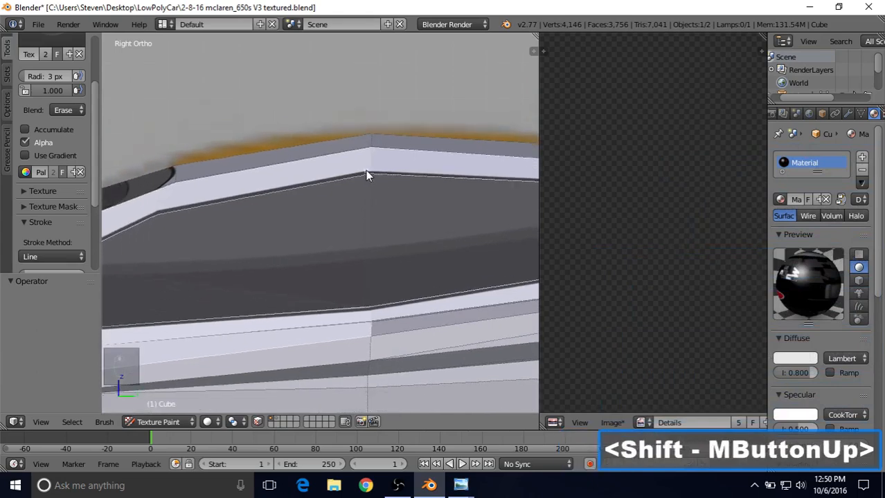
pyautogui.moveTo(334, 177); pyautogui.dragTo(136, 214)
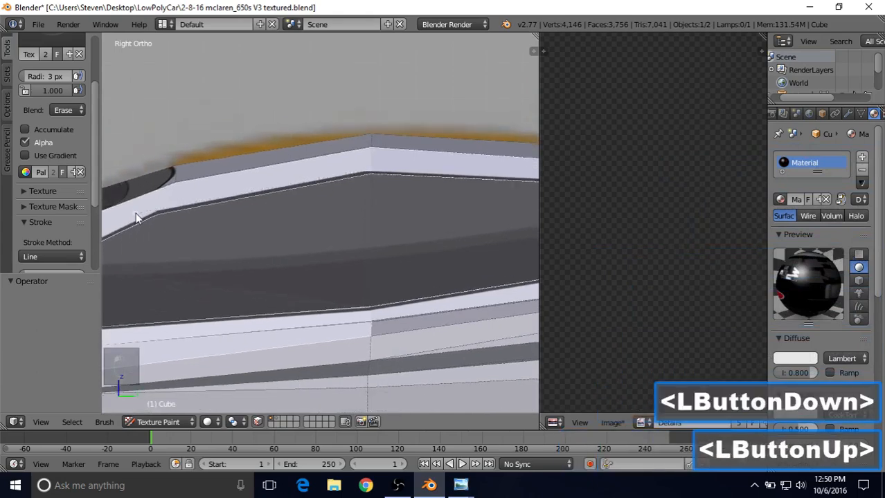
pyautogui.keyDown('shift'); pyautogui.moveTo(241, 272); pyautogui.dragTo(343, 242, button='middle'); pyautogui.keyUp('shift')
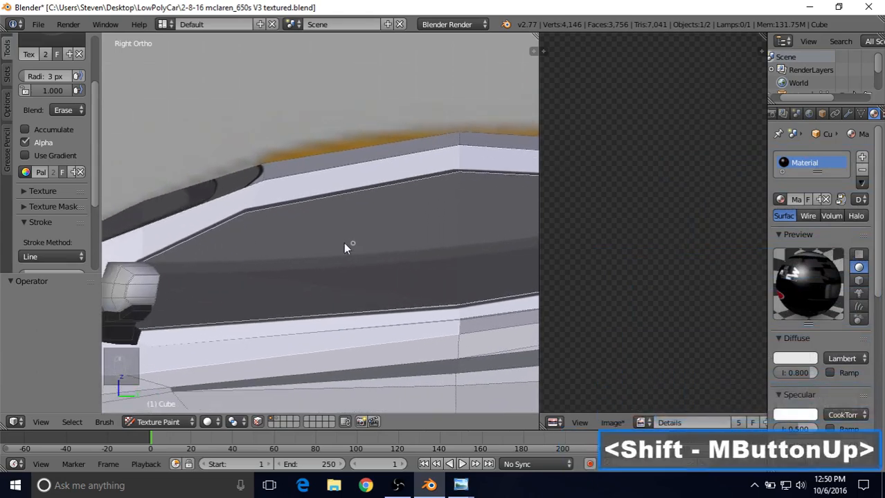
# Step: Set the brush blending mode back to Mix and repaint the trim line down the window's sloped front edge and around its front corner
pyautogui.click(64, 110)
pyautogui.click(62, 128)
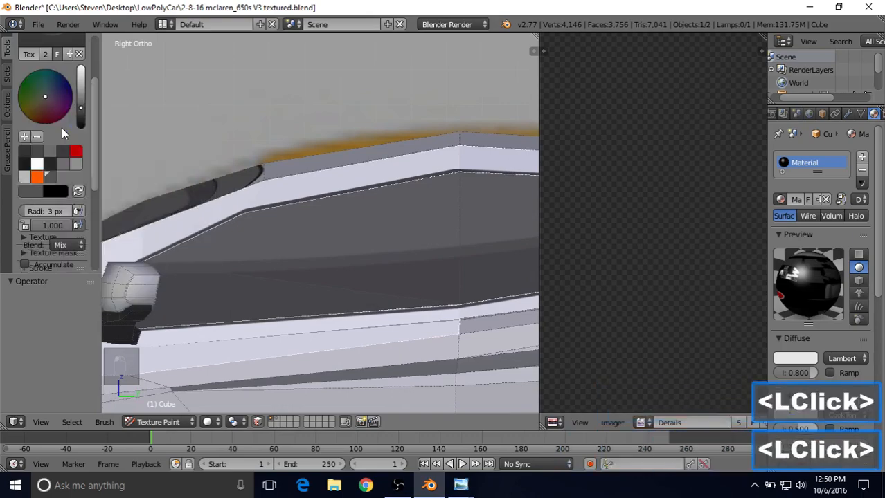
pyautogui.scroll(1, 313, 223)
pyautogui.scroll(3, 312, 223)
pyautogui.keyDown('shift'); pyautogui.moveTo(217, 227); pyautogui.dragTo(281, 205, button='middle'); pyautogui.keyUp('shift')
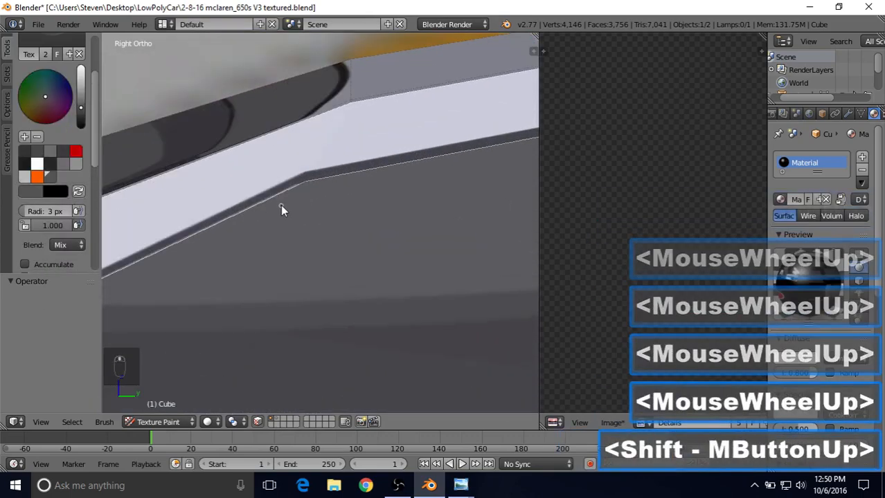
pyautogui.scroll(-1, 305, 206)
pyautogui.keyDown('shift'); pyautogui.moveTo(350, 207); pyautogui.dragTo(377, 190, button='middle'); pyautogui.keyUp('shift')
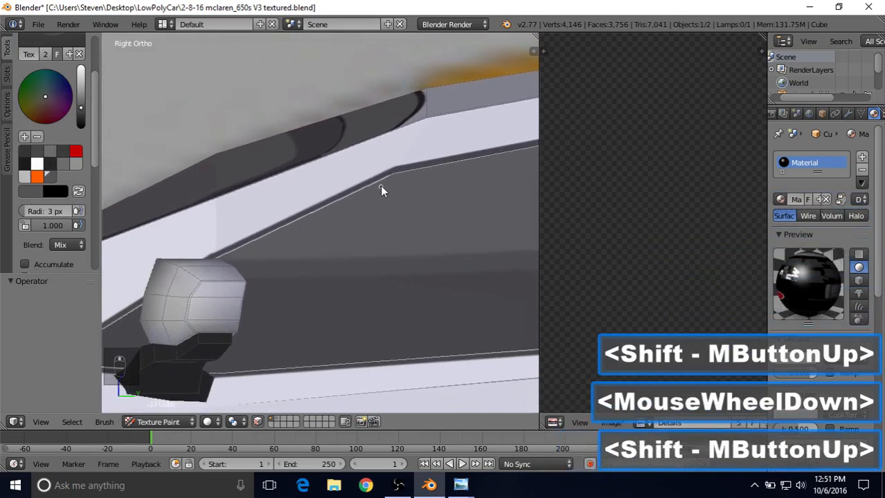
pyautogui.moveTo(392, 178); pyautogui.dragTo(208, 261)
pyautogui.keyDown('shift'); pyautogui.moveTo(207, 260); pyautogui.dragTo(367, 201, button='middle'); pyautogui.keyUp('shift')
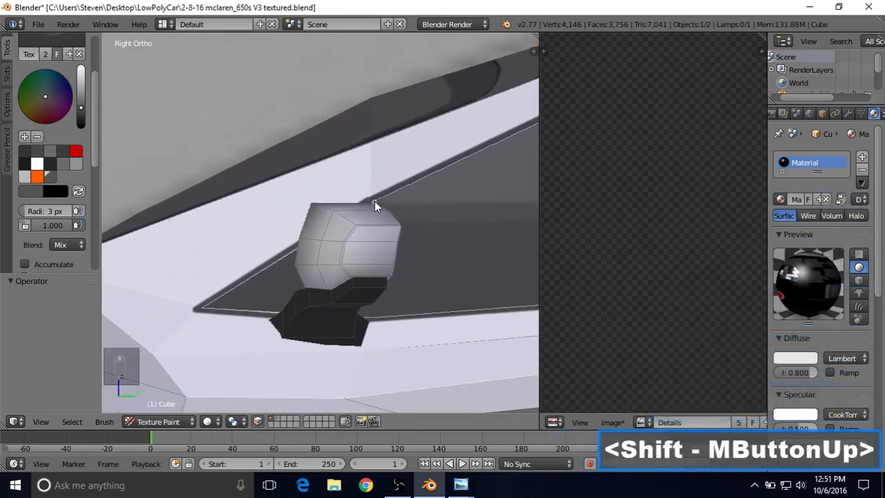
pyautogui.moveTo(369, 203)
pyautogui.mouseDown()
pyautogui.moveTo(199, 310)
pyautogui.moveTo(373, 326)
pyautogui.mouseUp()
# Step: Repaint the trim line along the front half of the window's lower edge, from mid-window to the mirror
pyautogui.moveTo(373, 326)
pyautogui.keyDown('shift'); pyautogui.mouseDown(button='middle')
pyautogui.moveTo(339, 310)
pyautogui.moveTo(231, 311)
pyautogui.mouseUp(button='middle'); pyautogui.keyUp('shift')
pyautogui.scroll(-1, 340, 312)
pyautogui.keyDown('shift'); pyautogui.moveTo(351, 294); pyautogui.dragTo(211, 293, button='middle'); pyautogui.keyUp('shift')
pyautogui.scroll(4, 263, 295)
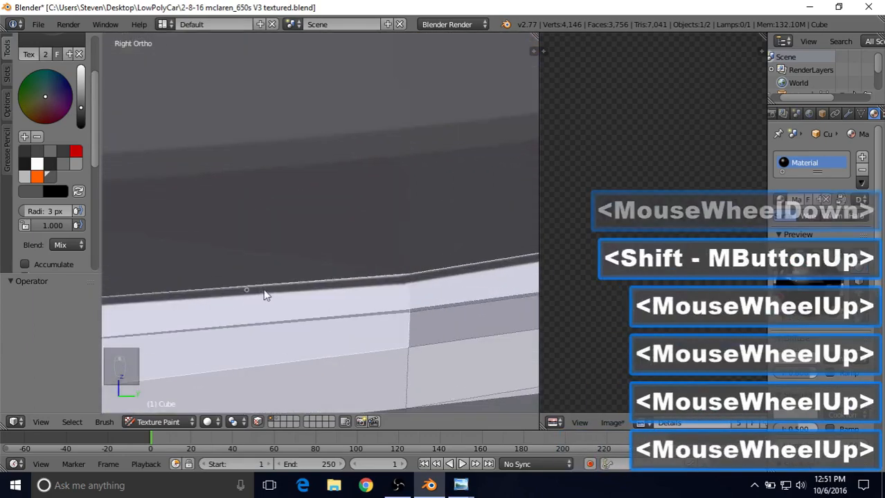
pyautogui.scroll(-2, 281, 291)
pyautogui.keyDown('shift'); pyautogui.moveTo(501, 254); pyautogui.dragTo(390, 277, button='middle'); pyautogui.keyUp('shift')
pyautogui.moveTo(466, 232); pyautogui.dragTo(121, 261)
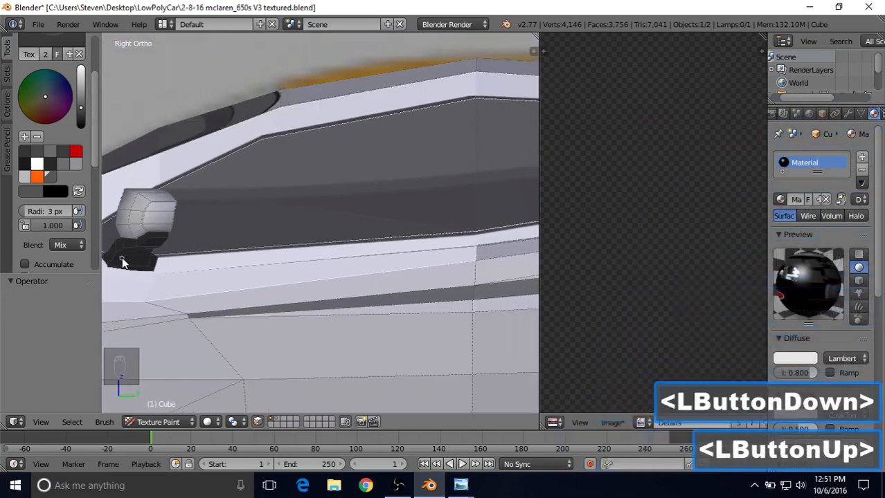
# Step: Repaint the trim line along the rear half of the window's lower edge up to the rear tip
pyautogui.keyDown('shift'); pyautogui.moveTo(479, 257); pyautogui.dragTo(165, 279, button='middle'); pyautogui.keyUp('shift')
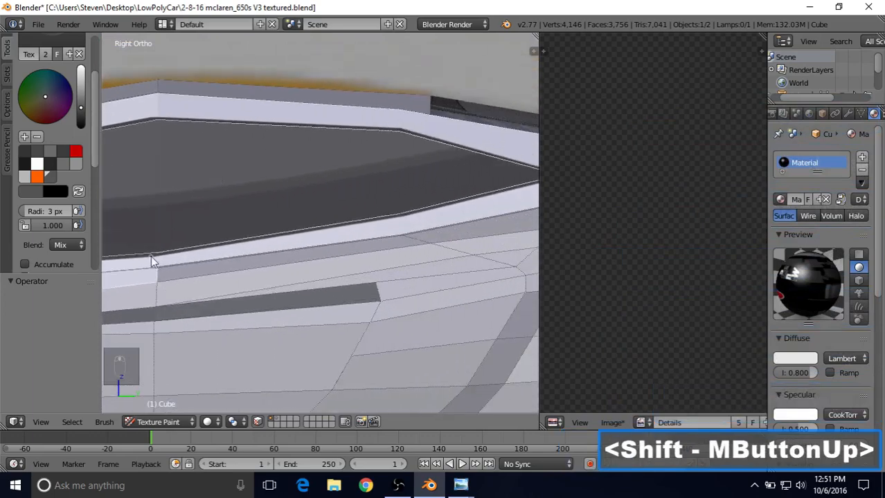
pyautogui.moveTo(158, 253)
pyautogui.mouseDown()
pyautogui.moveTo(424, 222)
pyautogui.moveTo(404, 215)
pyautogui.mouseUp()
pyautogui.click(401, 215)
pyautogui.keyDown('shift'); pyautogui.moveTo(402, 214); pyautogui.dragTo(251, 239, button='middle'); pyautogui.keyUp('shift')
pyautogui.moveTo(250, 238); pyautogui.dragTo(408, 203)
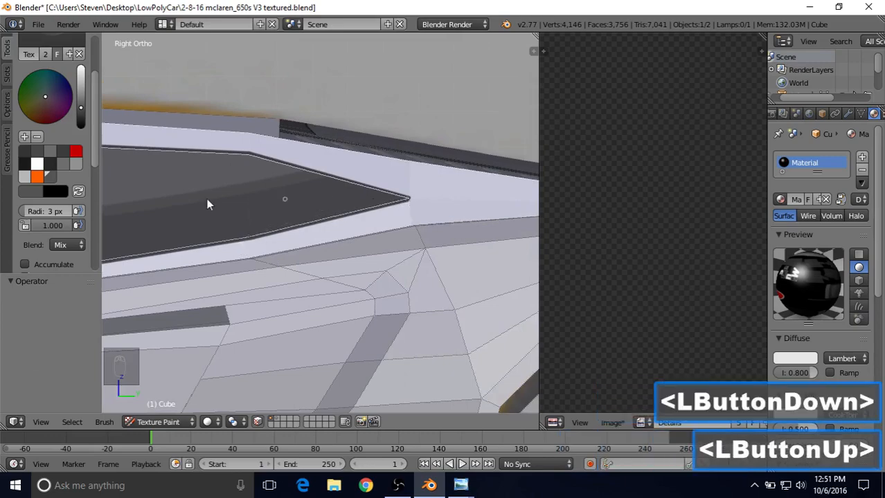
pyautogui.moveTo(207, 200)
pyautogui.keyDown('shift'); pyautogui.mouseDown(button='middle')
pyautogui.moveTo(506, 217)
pyautogui.moveTo(144, 202)
pyautogui.moveTo(169, 217)
pyautogui.moveTo(257, 219)
pyautogui.moveTo(293, 257)
pyautogui.mouseUp(button='middle'); pyautogui.keyUp('shift')
pyautogui.scroll(3, 257, 241)
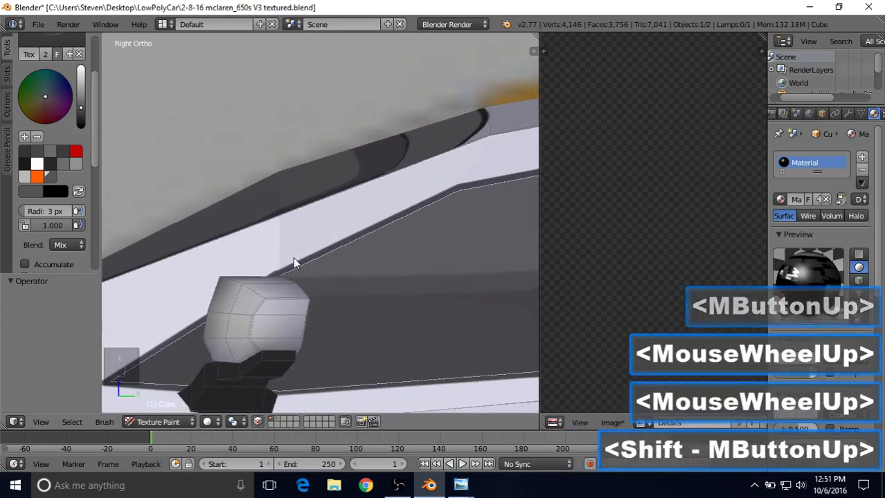
# Step: Set the brush blending mode to Erase Alpha and erase the trim line's outer fringe on the window's upper edge just above the mirror
pyautogui.scroll(2, 252, 289)
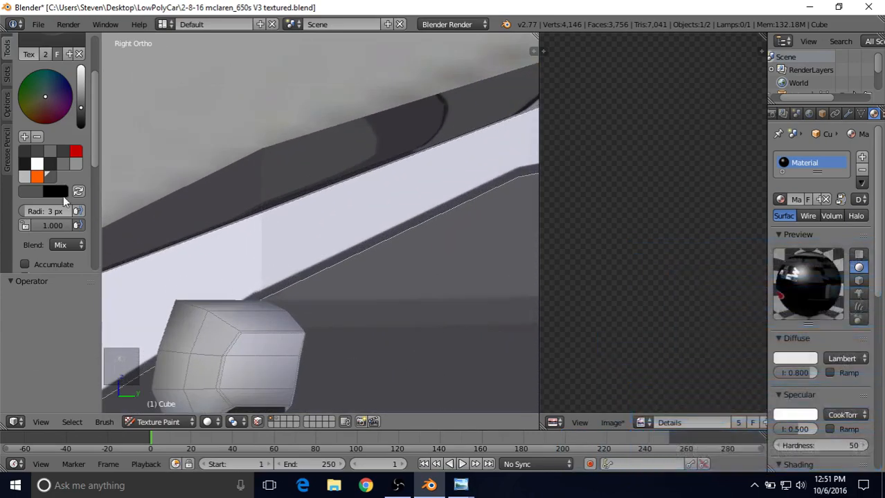
pyautogui.click(59, 243)
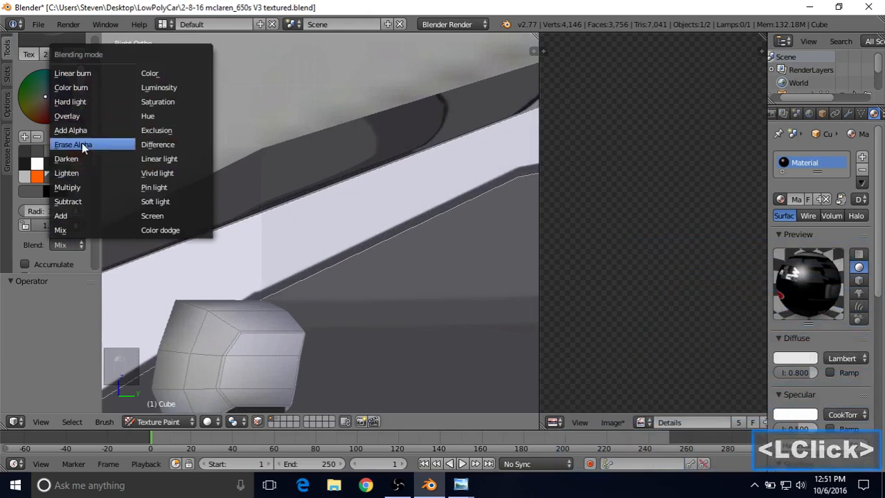
pyautogui.click(82, 143)
pyautogui.keyDown('shift'); pyautogui.moveTo(303, 266); pyautogui.dragTo(320, 234, button='middle'); pyautogui.keyUp('shift')
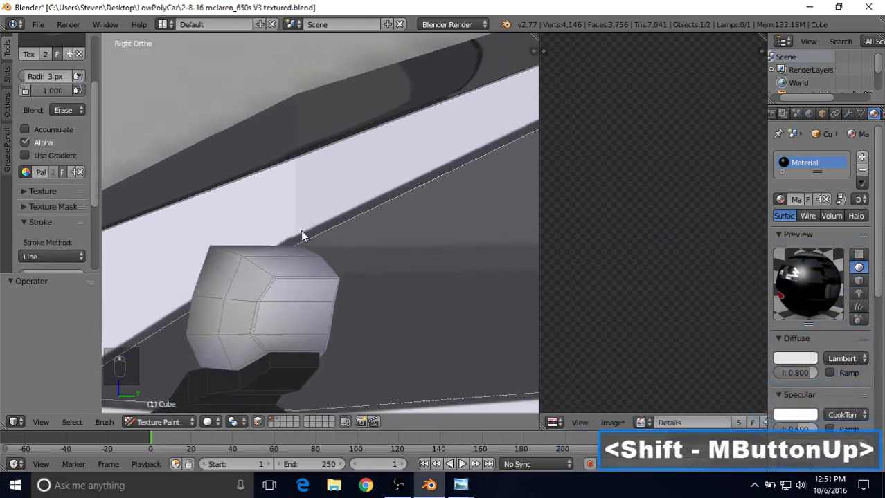
pyautogui.moveTo(302, 231); pyautogui.dragTo(254, 253)
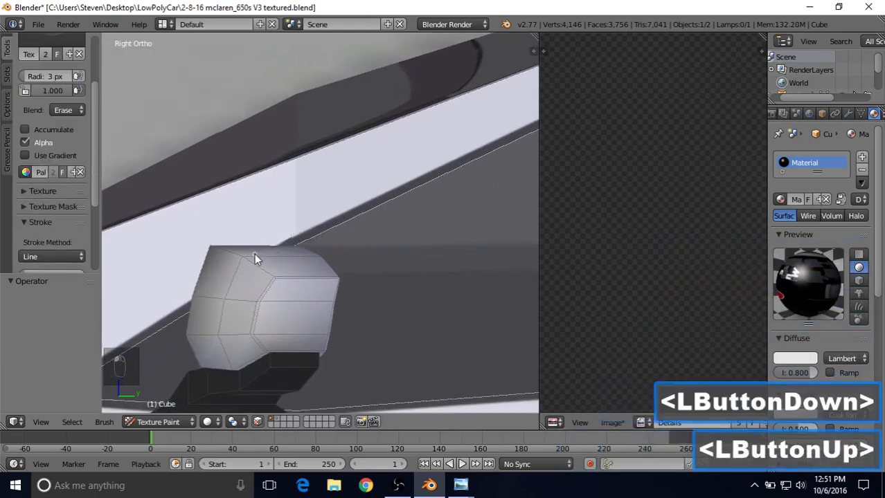
pyautogui.moveTo(302, 231); pyautogui.dragTo(271, 250)
pyautogui.scroll(-3, 304, 247)
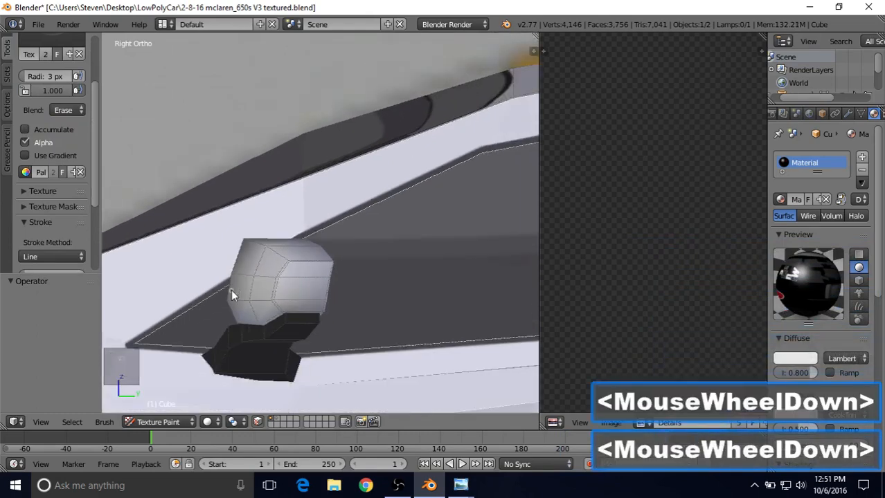
# Step: Check the trim line around the window's upper edge and set the brush blending mode back to Mix
pyautogui.keyDown('shift'); pyautogui.moveTo(332, 227); pyautogui.dragTo(182, 247, button='middle'); pyautogui.keyUp('shift')
pyautogui.scroll(-2, 360, 231)
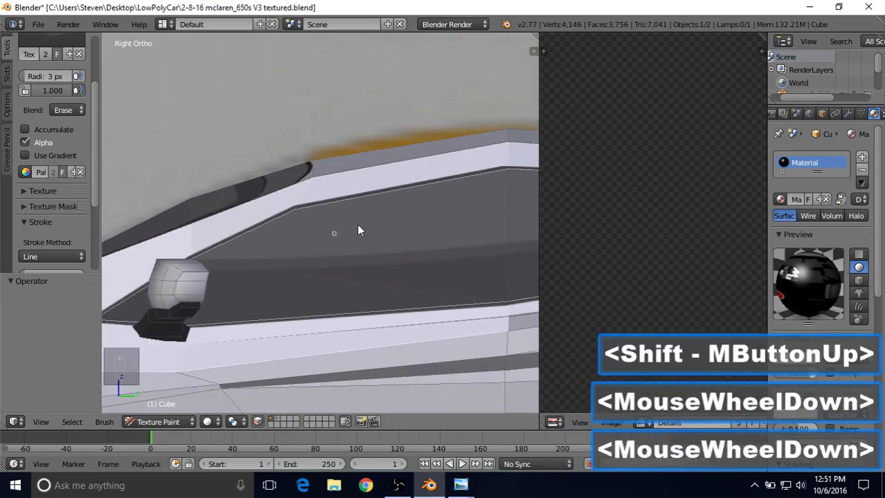
pyautogui.keyDown('shift'); pyautogui.moveTo(359, 231); pyautogui.dragTo(507, 203, button='middle'); pyautogui.keyUp('shift')
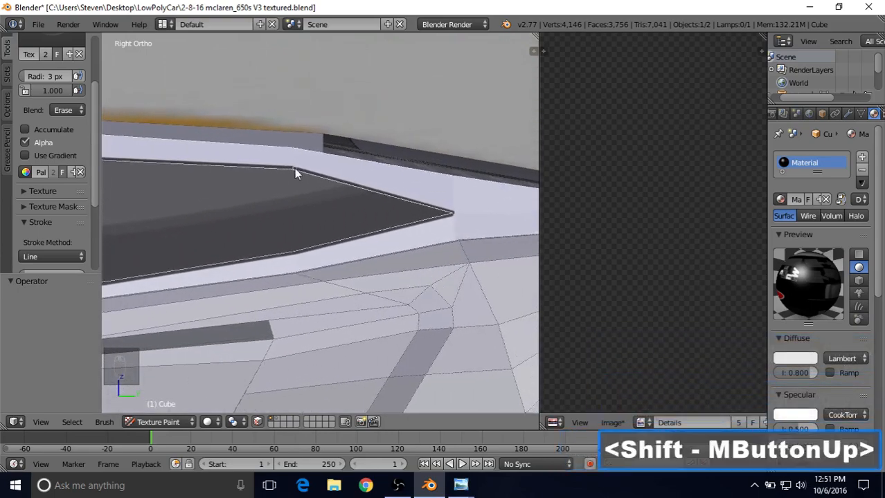
pyautogui.keyDown('shift'); pyautogui.moveTo(300, 171); pyautogui.dragTo(383, 219, button='middle'); pyautogui.keyUp('shift')
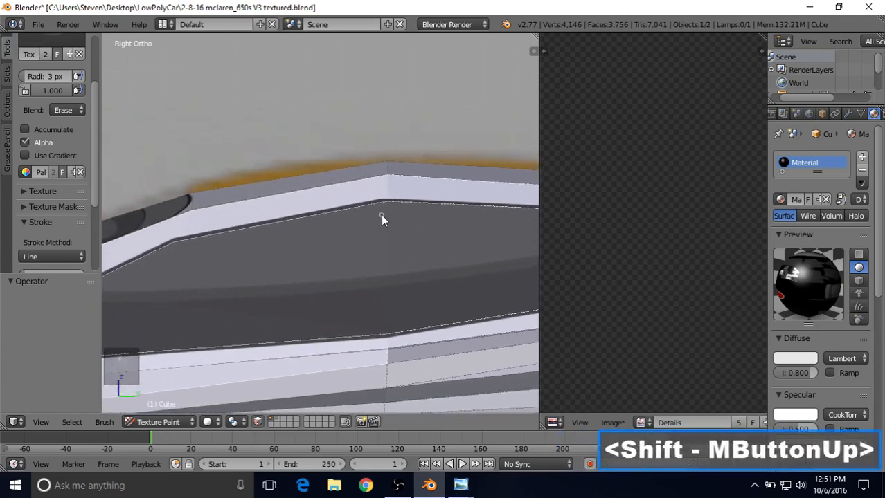
pyautogui.keyDown('shift'); pyautogui.moveTo(177, 233); pyautogui.dragTo(257, 229, button='middle'); pyautogui.keyUp('shift')
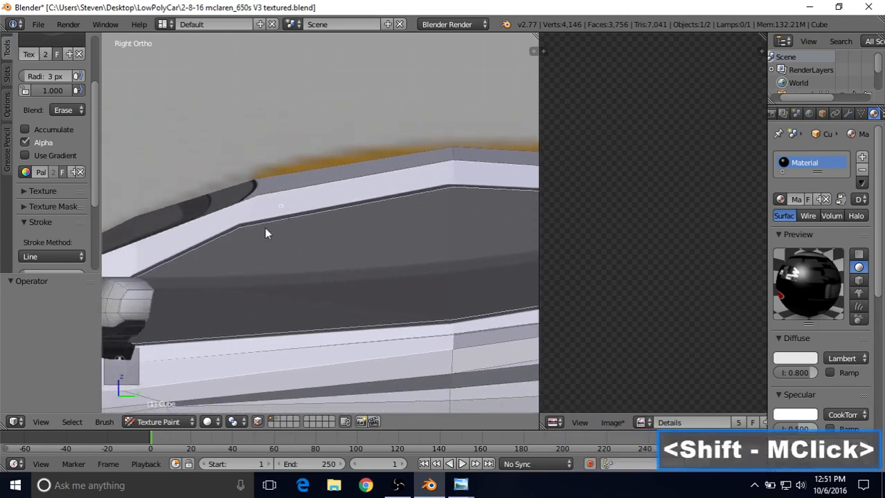
pyautogui.click(63, 110)
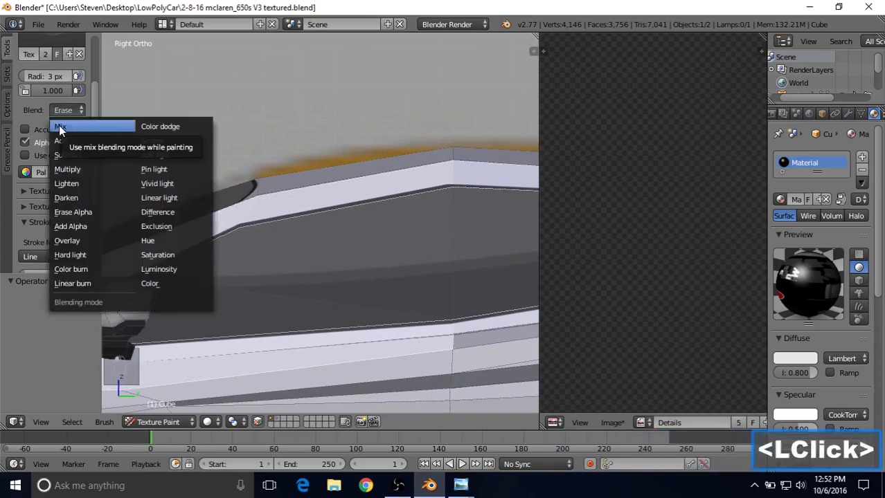
pyautogui.click(60, 127)
# Step: Temporarily turn off face selection masking to examine the trim line around the window's rear tip
pyautogui.scroll(-2, 311, 265)
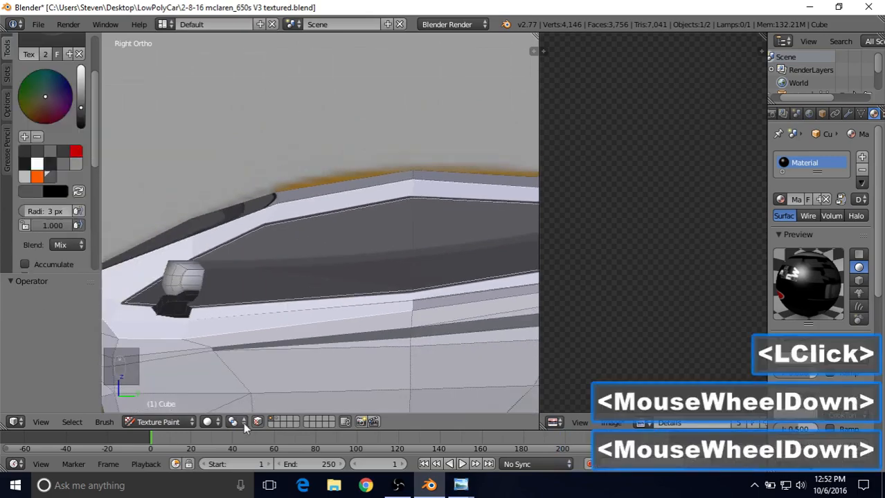
pyautogui.click(308, 322)
pyautogui.scroll(-4, 319, 297)
pyautogui.moveTo(322, 291)
pyautogui.mouseDown(button='middle')
pyautogui.moveTo(350, 225)
pyautogui.moveTo(316, 249)
pyautogui.moveTo(337, 260)
pyautogui.moveTo(492, 246)
pyautogui.moveTo(416, 271)
pyautogui.moveTo(506, 257)
pyautogui.moveTo(468, 255)
pyautogui.moveTo(363, 283)
pyautogui.moveTo(336, 258)
pyautogui.moveTo(354, 252)
pyautogui.moveTo(286, 267)
pyautogui.moveTo(307, 291)
pyautogui.mouseUp(button='middle')
pyautogui.scroll(2, 352, 255)
pyautogui.scroll(1, 353, 256)
pyautogui.scroll(6, 307, 291)
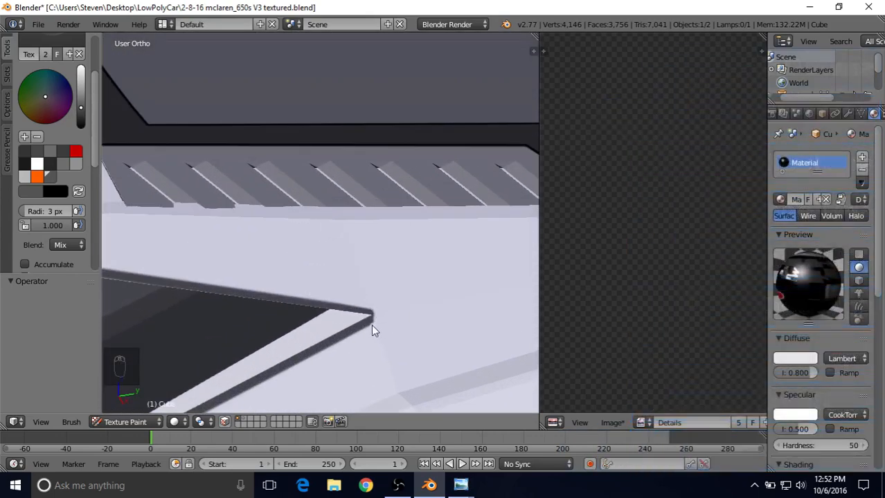
pyautogui.click(224, 422)
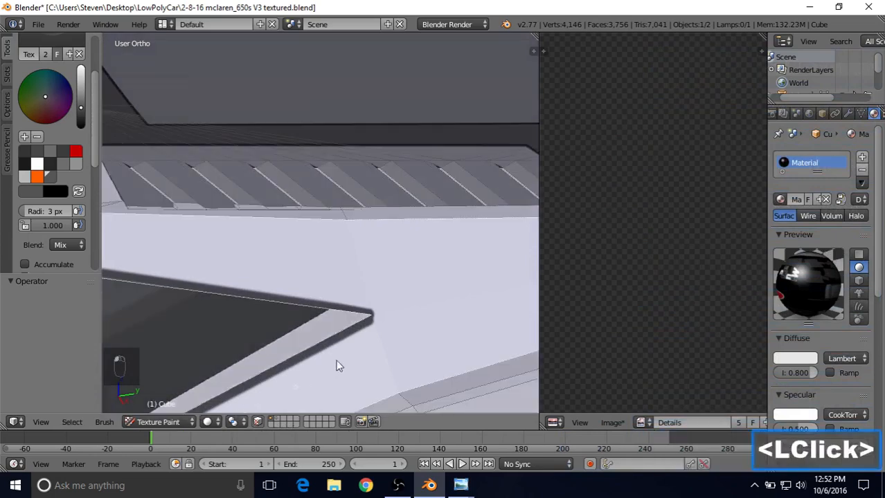
# Step: Try to close the trim line around the window's rear tip with short strokes, and undo them
pyautogui.moveTo(373, 311); pyautogui.dragTo(378, 316)
pyautogui.rightClick(377, 316)
pyautogui.hotkey('ctrl', 'z')
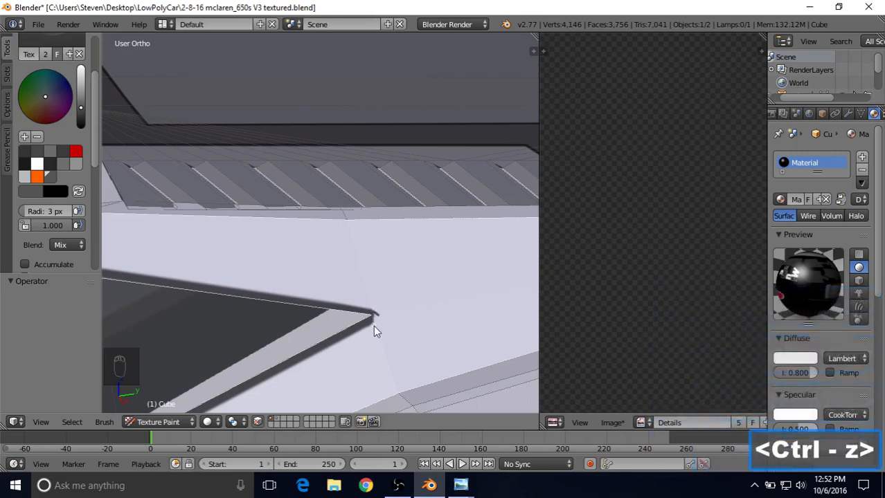
pyautogui.scroll(-2, 374, 327)
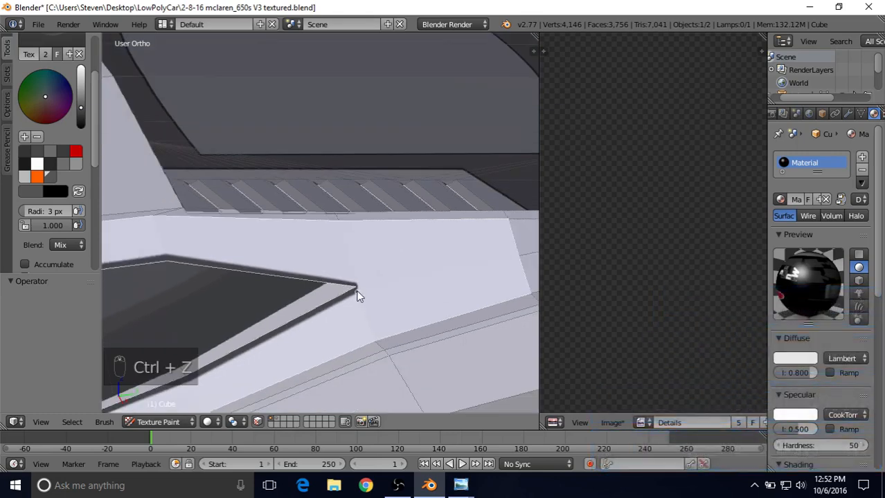
pyautogui.scroll(-1, 357, 296)
pyautogui.click(349, 279)
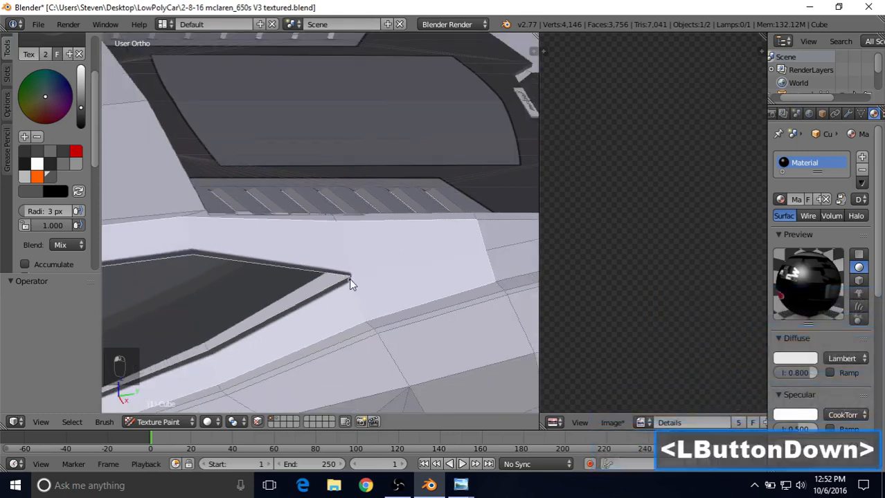
pyautogui.click(352, 277)
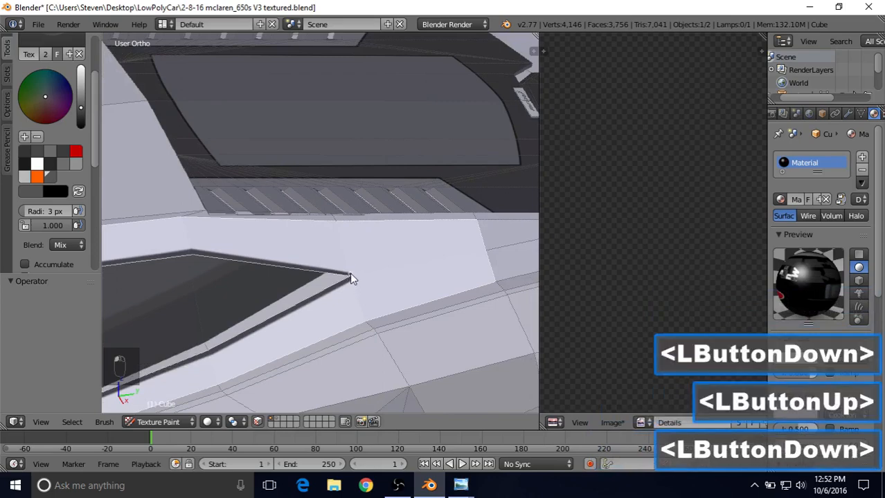
pyautogui.click(352, 276)
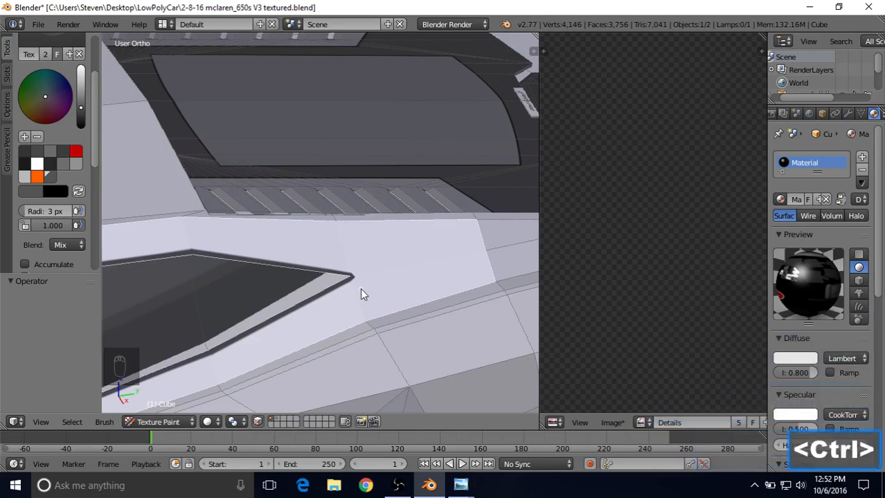
pyautogui.hotkey('ctrl', 'z')
pyautogui.hotkey('ctrl', 'z')
pyautogui.hotkey('ctrl', 'z')
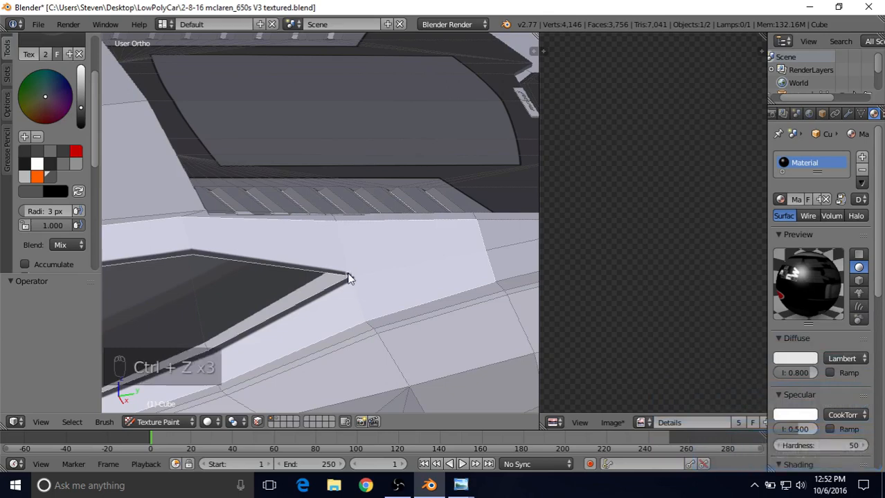
# Step: Paint short strokes joining the upper and lower trim lines at the window's rear tip, and check the corner with masking off
pyautogui.click(351, 279)
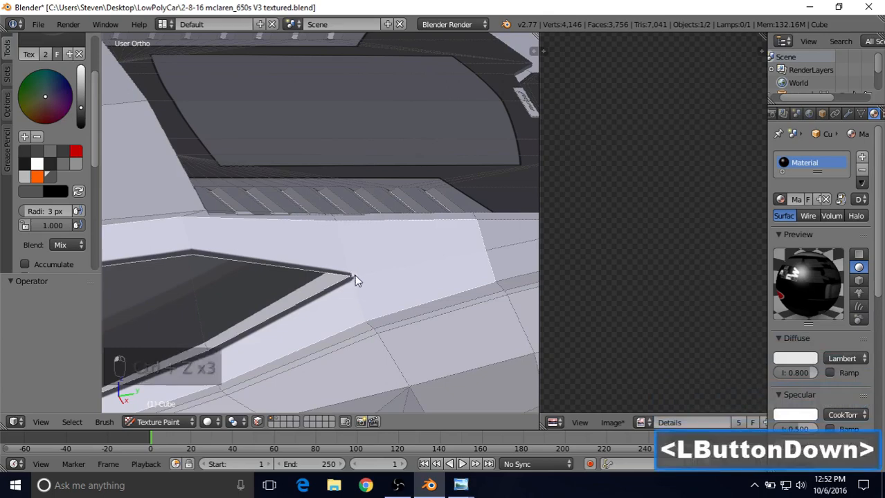
pyautogui.click(354, 276)
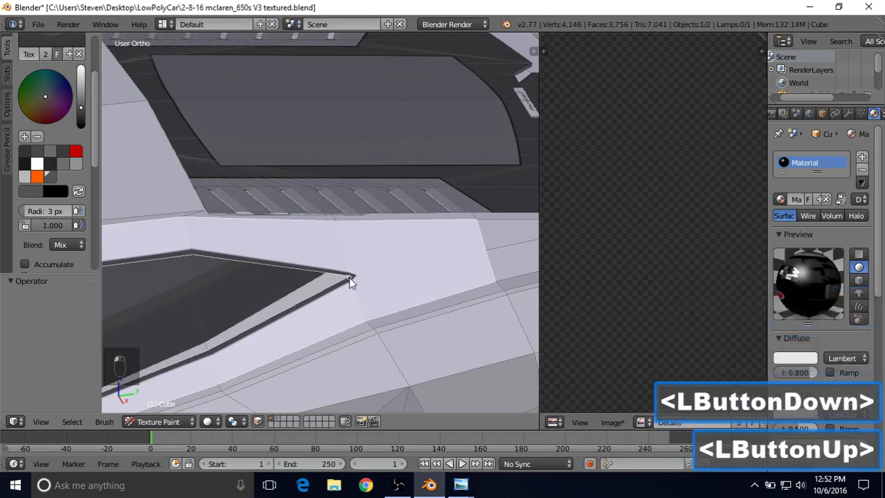
pyautogui.click(349, 277)
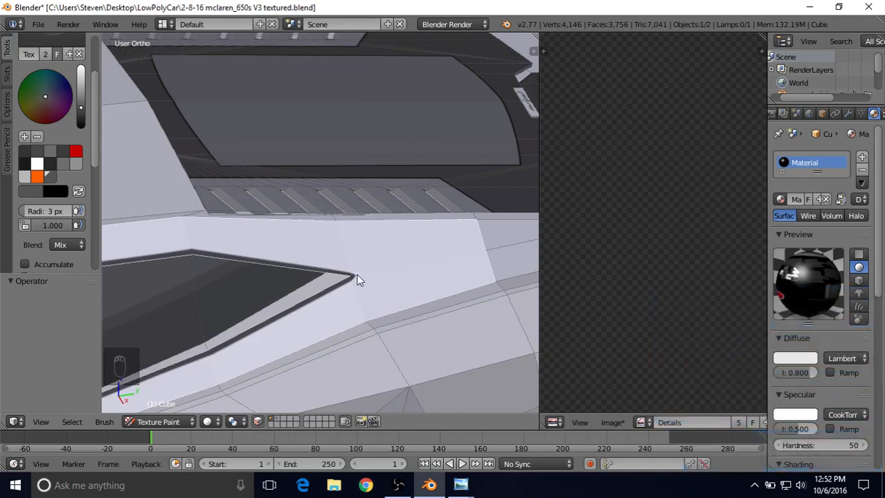
pyautogui.moveTo(357, 278); pyautogui.dragTo(348, 287)
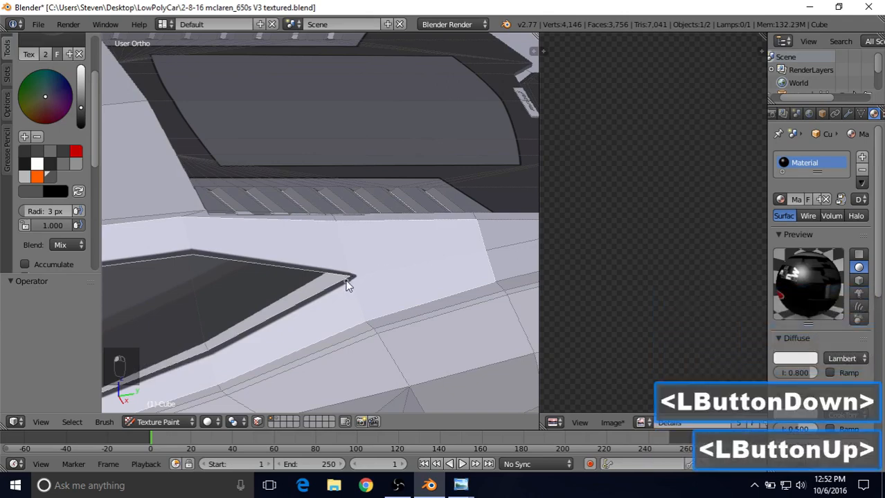
pyautogui.click(257, 422)
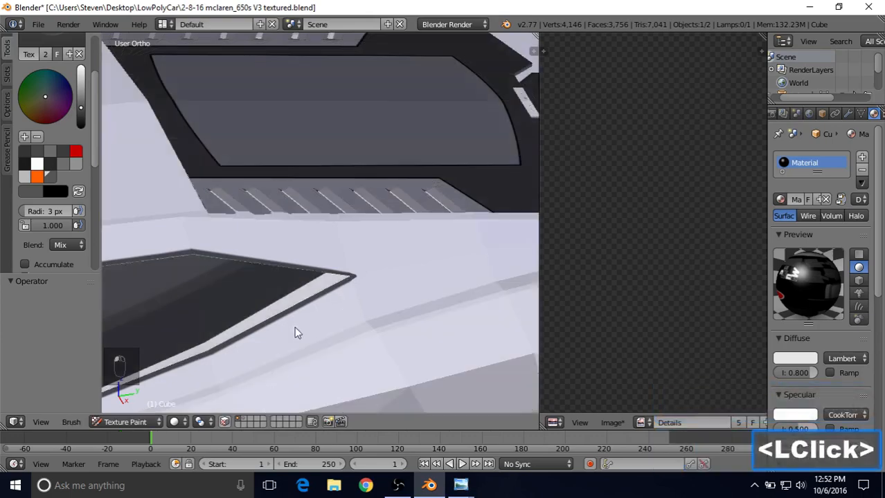
pyautogui.scroll(-2, 294, 327)
pyautogui.scroll(4, 290, 323)
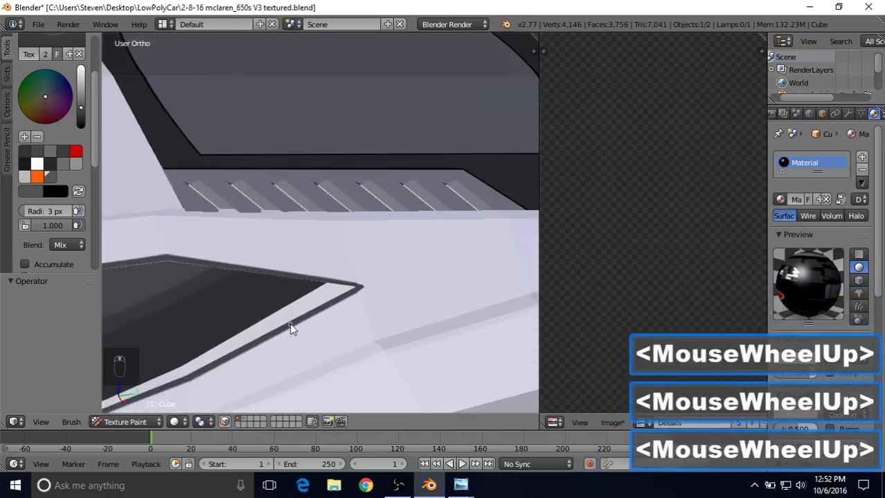
# Step: Turn face selection masking back on and repaint the trim line from the window's rear tip to the next corner of its upper edge
pyautogui.click(224, 422)
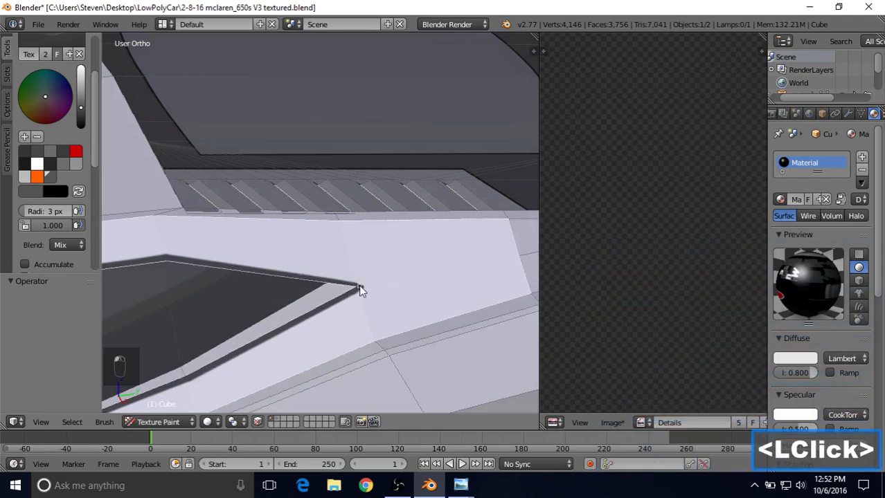
pyautogui.moveTo(365, 288); pyautogui.dragTo(166, 256)
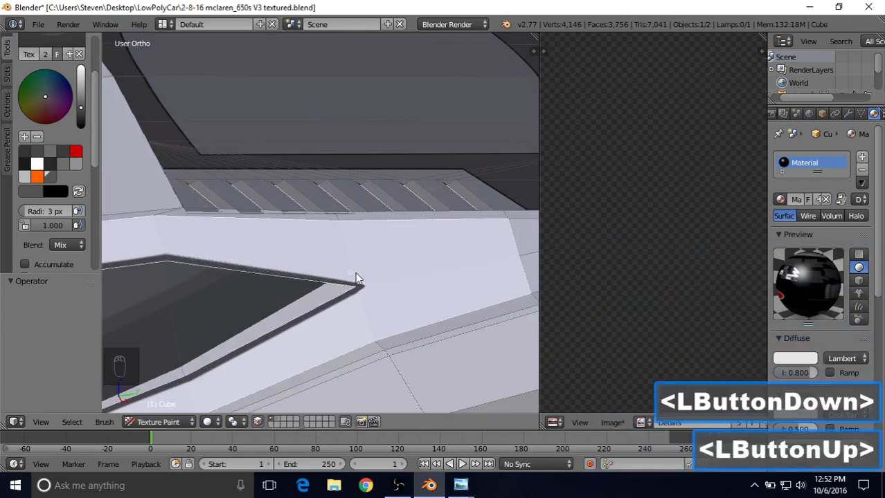
pyautogui.moveTo(362, 284); pyautogui.dragTo(166, 259)
pyautogui.scroll(-2, 305, 296)
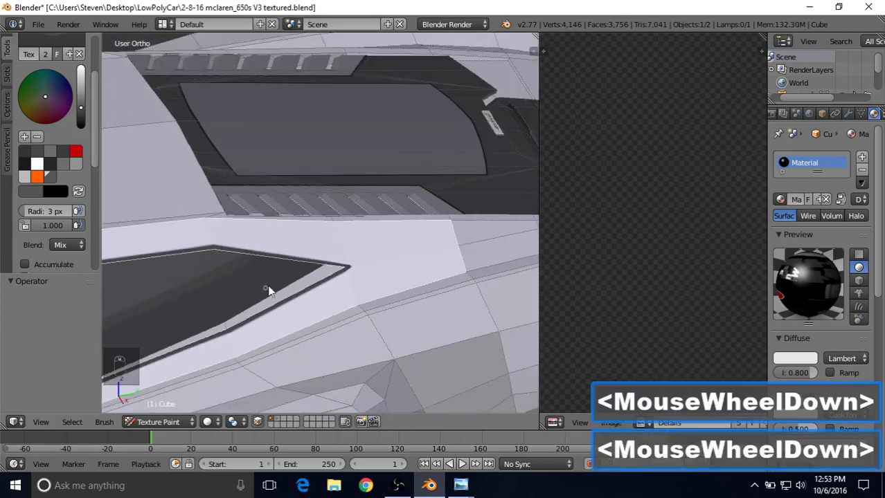
pyautogui.keyDown('shift'); pyautogui.moveTo(269, 292); pyautogui.dragTo(348, 243, button='middle'); pyautogui.keyUp('shift')
# Step: Turn off face selection masking and change the brush's stroke method to Space
pyautogui.click(258, 422)
pyautogui.scroll(-5, 276, 355)
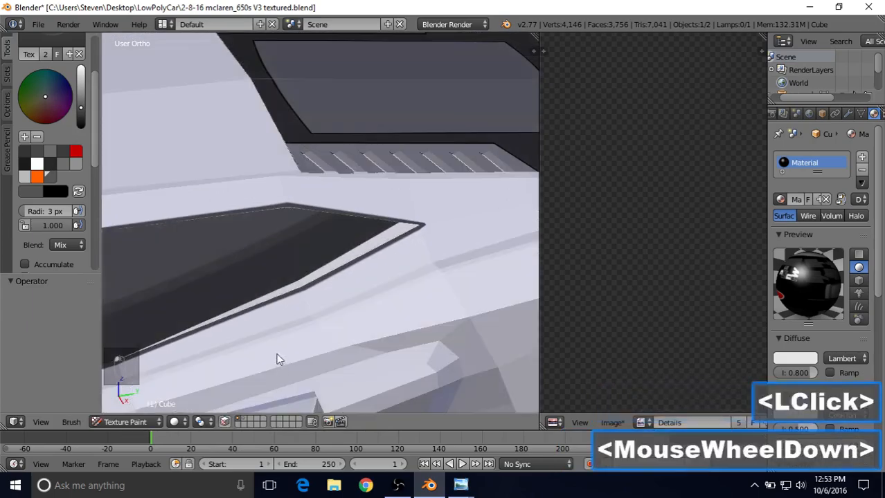
pyautogui.moveTo(310, 231); pyautogui.dragTo(341, 220, button='middle')
pyautogui.scroll(3, 342, 235)
pyautogui.middleClick(342, 235)
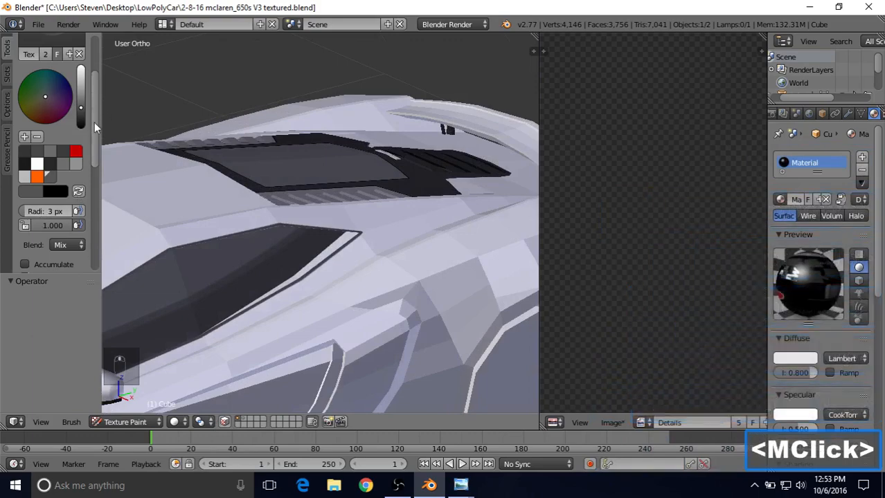
pyautogui.moveTo(96, 129); pyautogui.dragTo(98, 206)
pyautogui.click(38, 201)
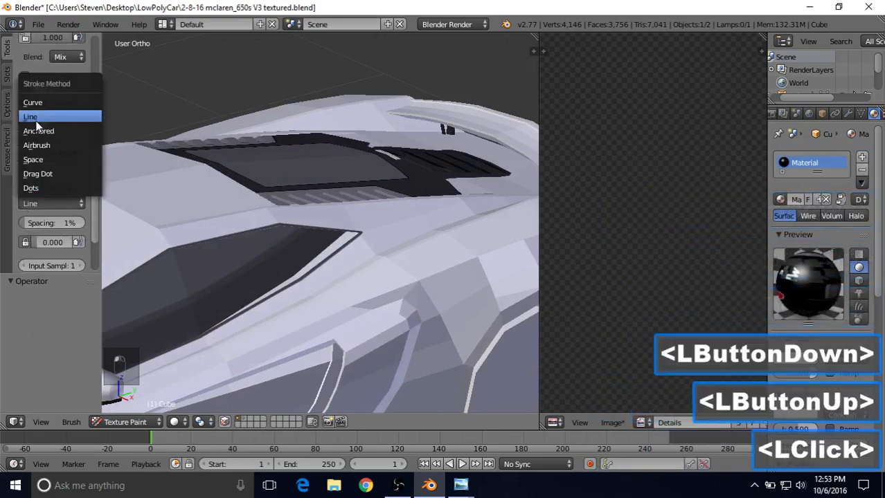
pyautogui.click(34, 158)
# Step: Turn on face selection masking and select the two light strip faces between the dark glass and the lower trim line near the rear tip
pyautogui.moveTo(210, 245); pyautogui.dragTo(285, 291, button='middle')
pyautogui.rightClick(285, 290)
pyautogui.scroll(2, 287, 283)
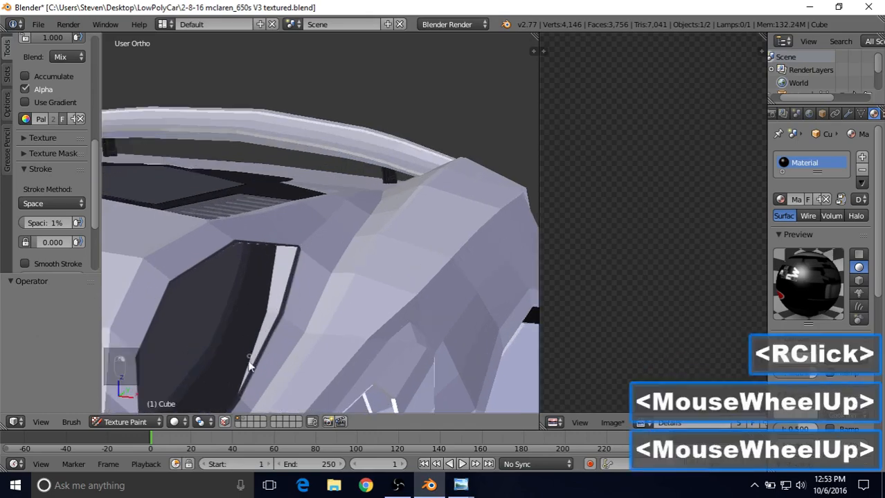
pyautogui.click(223, 420)
pyautogui.keyDown('shift'); pyautogui.moveTo(325, 276); pyautogui.dragTo(306, 234, button='middle'); pyautogui.keyUp('shift')
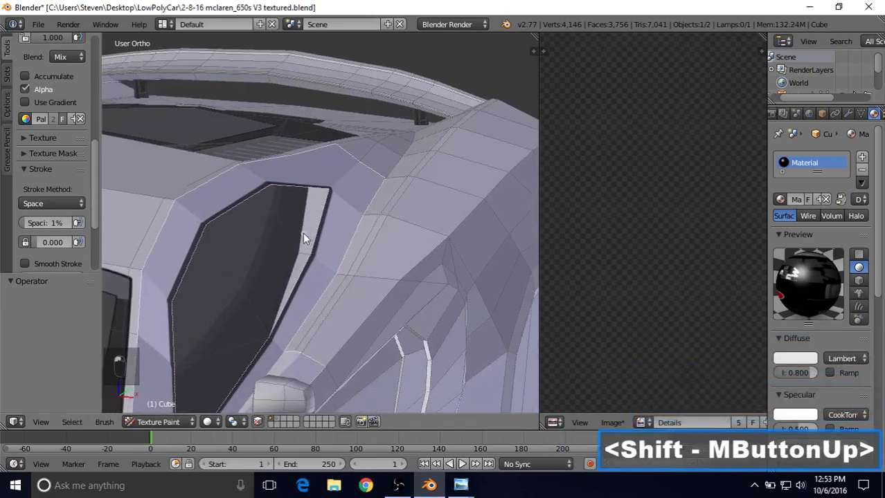
pyautogui.rightClick(301, 257)
pyautogui.keyDown('shift'); pyautogui.rightClick(297, 276); pyautogui.keyUp('shift')
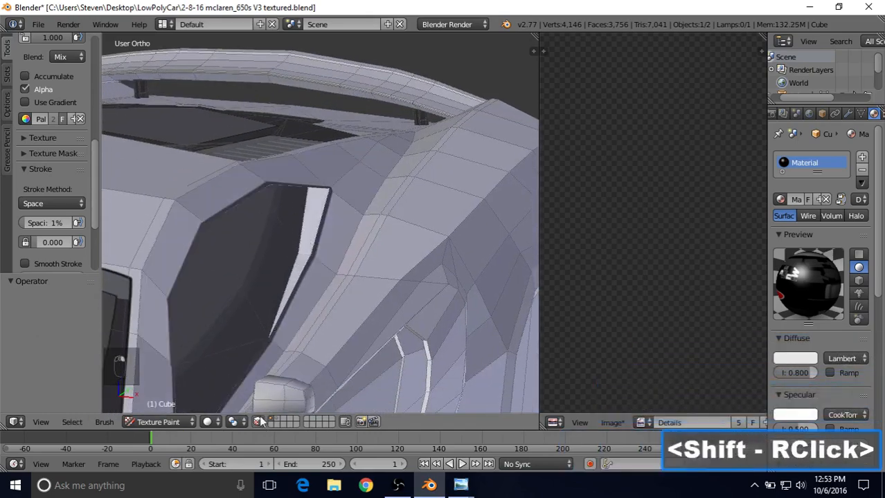
pyautogui.moveTo(341, 198); pyautogui.dragTo(332, 151, button='middle')
pyautogui.scroll(1, 324, 211)
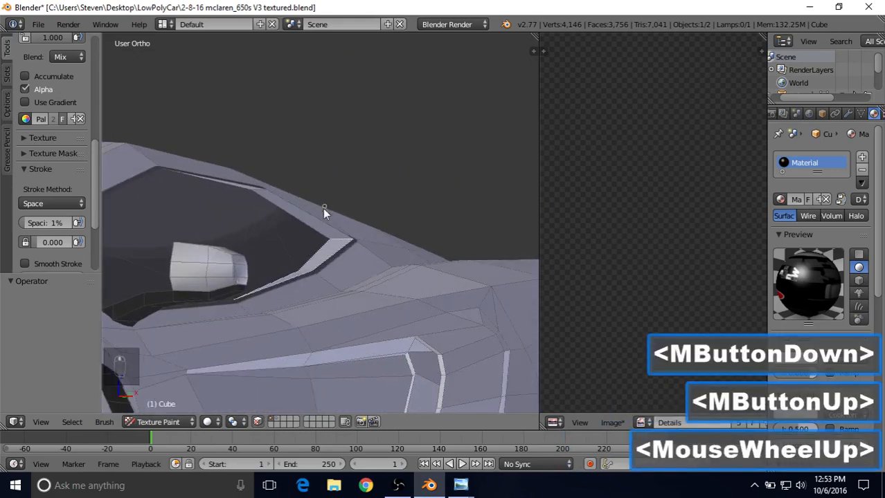
# Step: Add the light strip faces along the window's upper edge to the selection and enlarge the brush radius to 156 px
pyautogui.keyDown('shift'); pyautogui.rightClick(306, 224); pyautogui.keyUp('shift')
pyautogui.moveTo(306, 224)
pyautogui.mouseDown(button='middle')
pyautogui.moveTo(256, 179)
pyautogui.moveTo(228, 184)
pyautogui.moveTo(292, 194)
pyautogui.moveTo(257, 203)
pyautogui.mouseUp(button='middle')
pyautogui.keyDown('shift'); pyautogui.rightClick(230, 194); pyautogui.keyUp('shift')
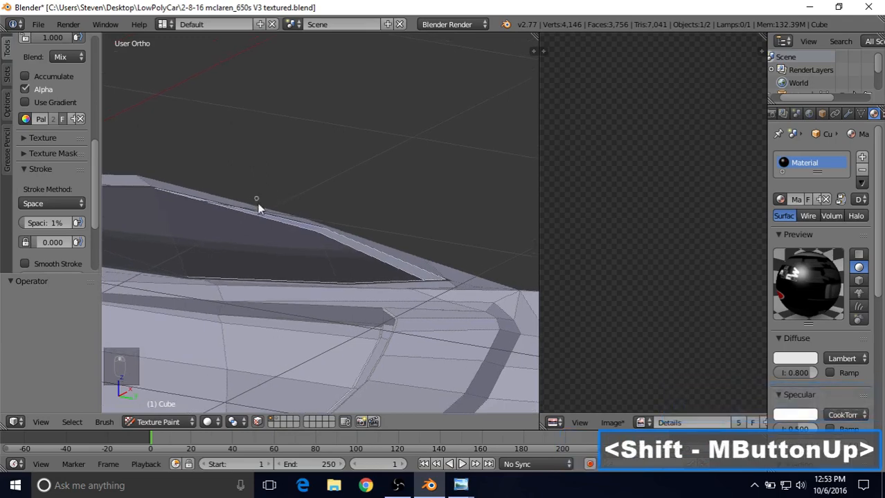
pyautogui.press('f')
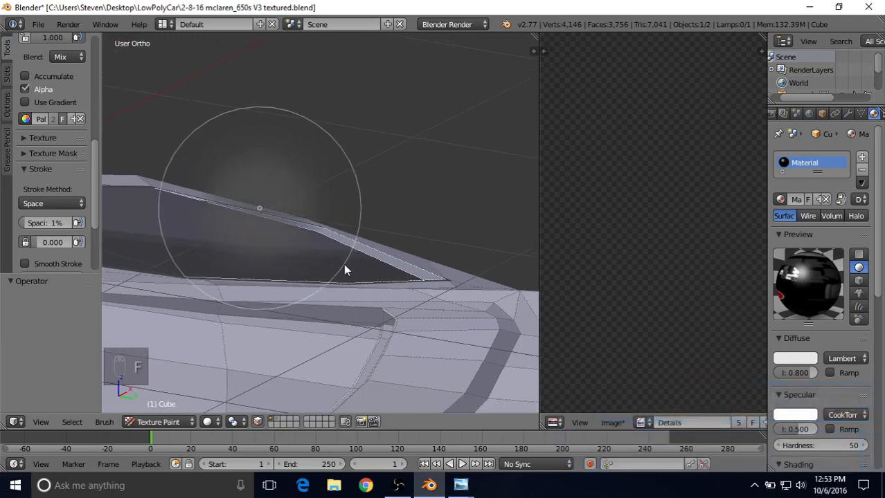
pyautogui.click(344, 264)
# Step: Paint the selected light strip faces around the window's rear tip and upper edge dark gray, and turn off face selection masking
pyautogui.moveTo(305, 218)
pyautogui.mouseDown()
pyautogui.moveTo(314, 226)
pyautogui.moveTo(122, 196)
pyautogui.moveTo(401, 265)
pyautogui.moveTo(373, 250)
pyautogui.mouseUp()
pyautogui.moveTo(373, 250)
pyautogui.mouseDown(button='middle')
pyautogui.moveTo(384, 309)
pyautogui.moveTo(411, 212)
pyautogui.mouseUp(button='middle')
pyautogui.moveTo(411, 211)
pyautogui.mouseDown()
pyautogui.moveTo(389, 168)
pyautogui.moveTo(219, 307)
pyautogui.moveTo(316, 287)
pyautogui.mouseUp()
pyautogui.moveTo(389, 196)
pyautogui.mouseDown(button='middle')
pyautogui.moveTo(375, 214)
pyautogui.moveTo(340, 164)
pyautogui.moveTo(329, 241)
pyautogui.moveTo(370, 229)
pyautogui.moveTo(303, 187)
pyautogui.moveTo(276, 220)
pyautogui.moveTo(331, 293)
pyautogui.moveTo(241, 331)
pyautogui.moveTo(367, 283)
pyautogui.moveTo(346, 235)
pyautogui.moveTo(466, 194)
pyautogui.moveTo(291, 291)
pyautogui.moveTo(217, 281)
pyautogui.moveTo(275, 218)
pyautogui.mouseUp(button='middle')
pyautogui.click(348, 213)
pyautogui.click(328, 242)
pyautogui.click(261, 230)
pyautogui.click(360, 284)
pyautogui.scroll(-2, 355, 286)
pyautogui.click(345, 266)
pyautogui.scroll(-1, 346, 266)
pyautogui.middleClick(346, 266)
pyautogui.click(259, 420)
pyautogui.scroll(-2, 308, 336)
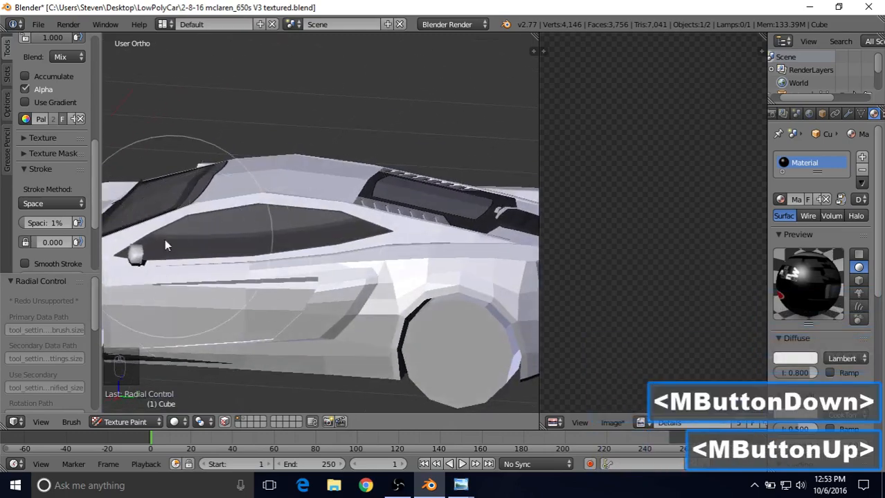
# Step: Turn on face selection masking and select all the glass faces of the side window from the rear tip to the mirror
pyautogui.moveTo(346, 155); pyautogui.dragTo(395, 218, button='middle')
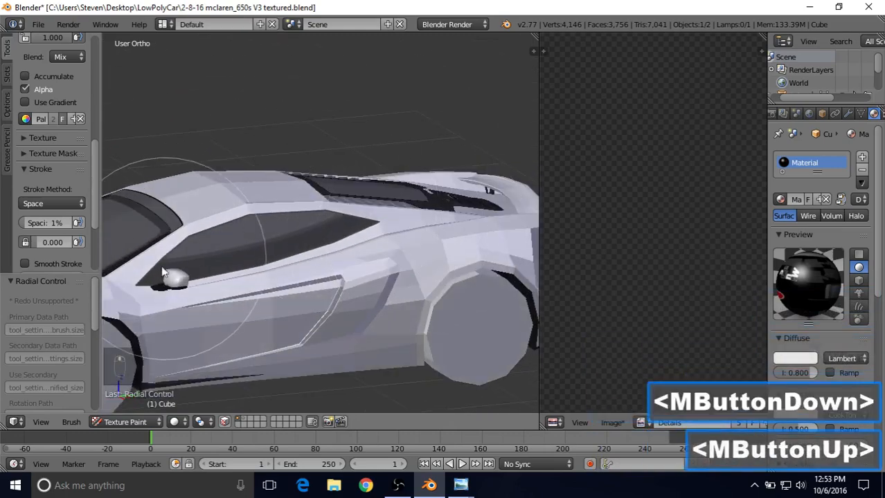
pyautogui.moveTo(257, 256); pyautogui.dragTo(369, 276, button='middle')
pyautogui.scroll(2, 270, 254)
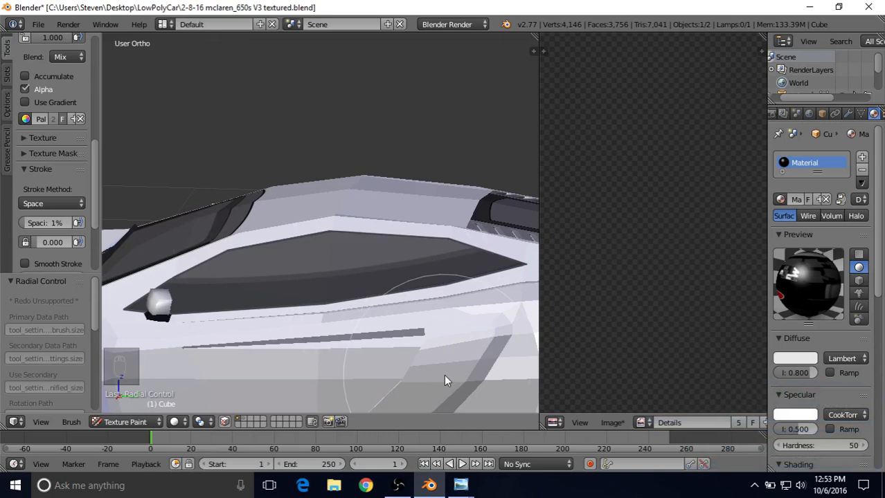
pyautogui.moveTo(372, 273)
pyautogui.mouseDown(button='middle')
pyautogui.moveTo(379, 291)
pyautogui.moveTo(375, 277)
pyautogui.mouseUp(button='middle')
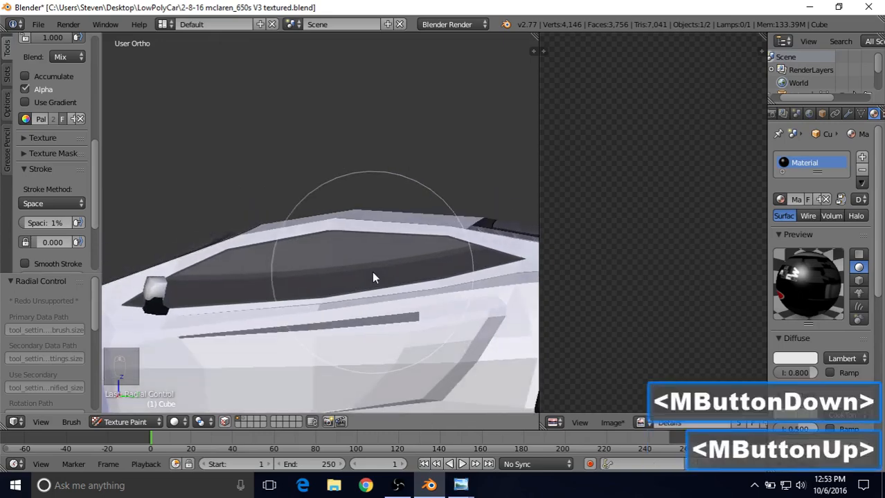
pyautogui.click(225, 422)
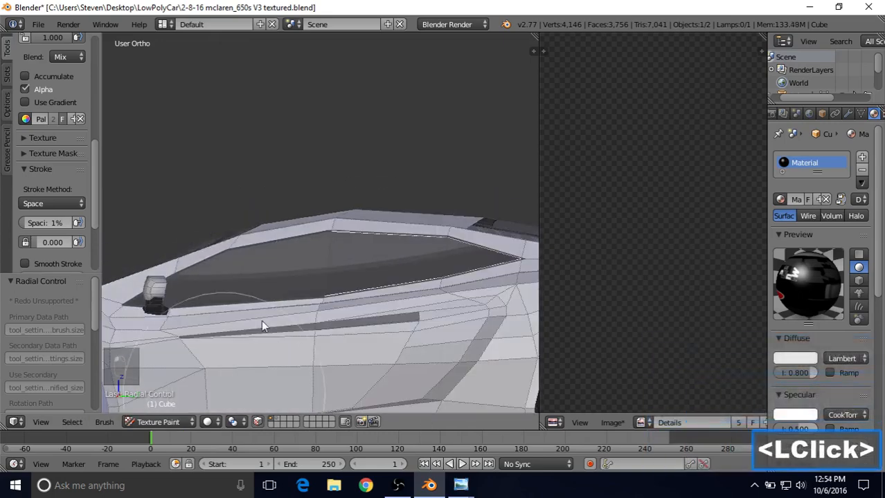
pyautogui.rightClick(472, 258)
pyautogui.keyDown('shift'); pyautogui.rightClick(383, 259); pyautogui.keyUp('shift')
pyautogui.keyDown('shift'); pyautogui.rightClick(256, 272); pyautogui.keyUp('shift')
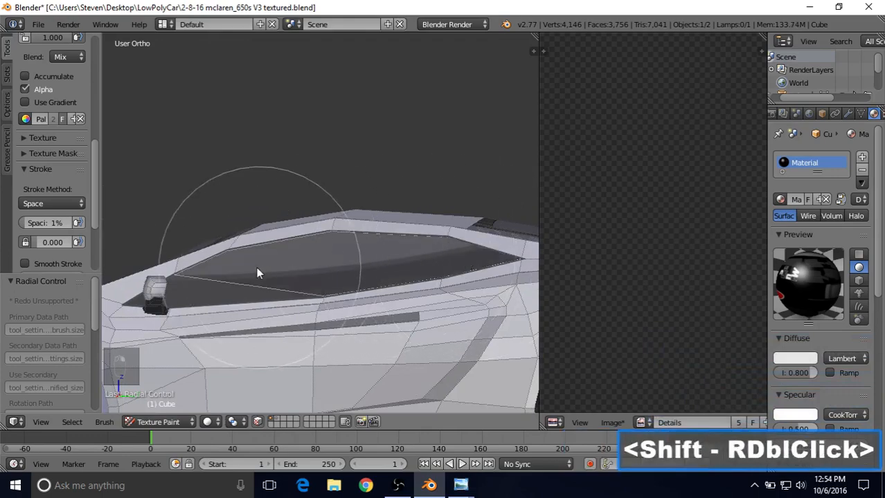
pyautogui.keyDown('shift'); pyautogui.rightClick(199, 292); pyautogui.keyUp('shift')
pyautogui.keyDown('shift'); pyautogui.moveTo(280, 279); pyautogui.dragTo(273, 296, button='middle'); pyautogui.keyUp('shift')
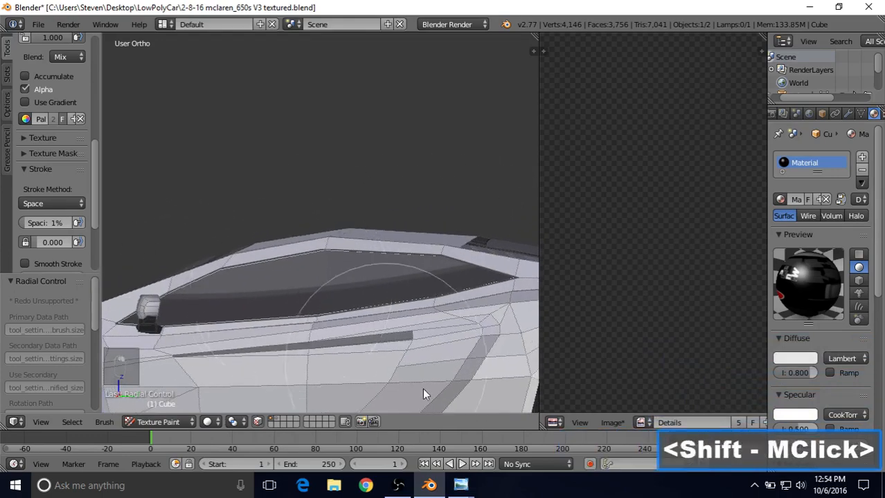
# Step: Switch to Windows Photo Viewer, examine the side window in the mirror and front-side reference photos, and return to Blender
pyautogui.click(460, 485)
pyautogui.click(465, 465)
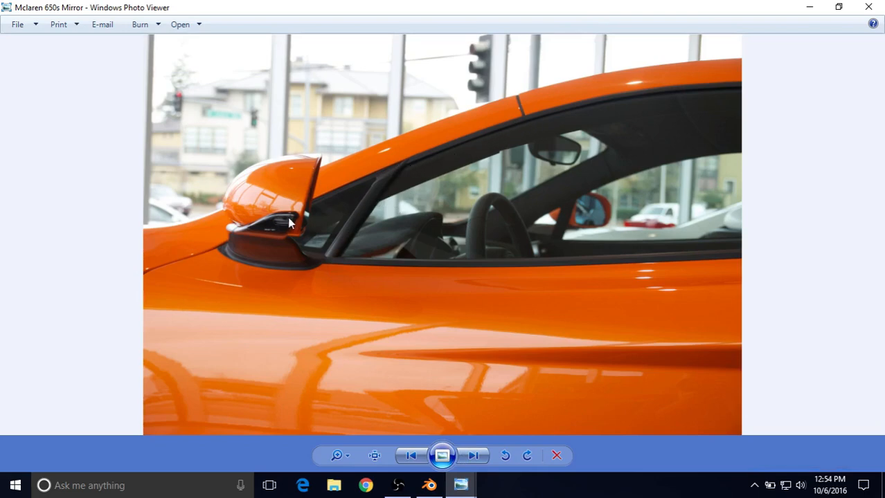
pyautogui.click(461, 485)
pyautogui.click(616, 440)
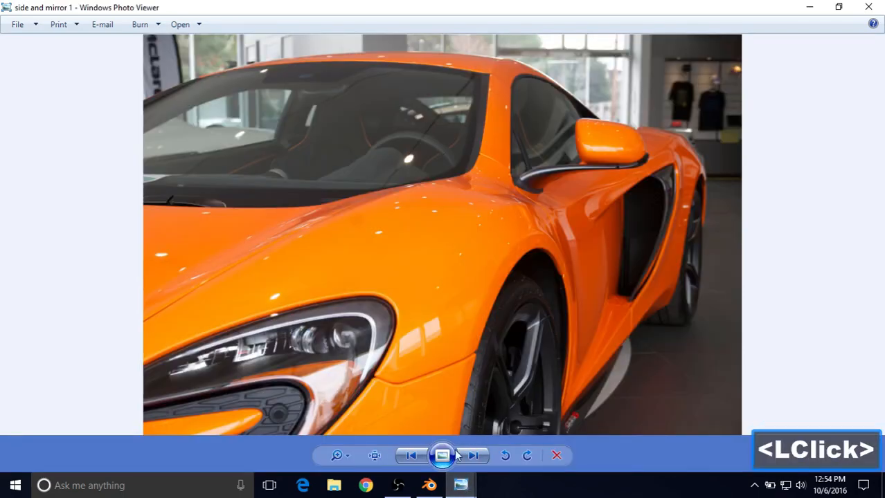
pyautogui.click(429, 485)
# Step: Choose the dark gray swatch in the palette's last row and paint over the selected side window glass
pyautogui.keyDown('shift'); pyautogui.moveTo(350, 276); pyautogui.dragTo(381, 267, button='middle'); pyautogui.keyUp('shift')
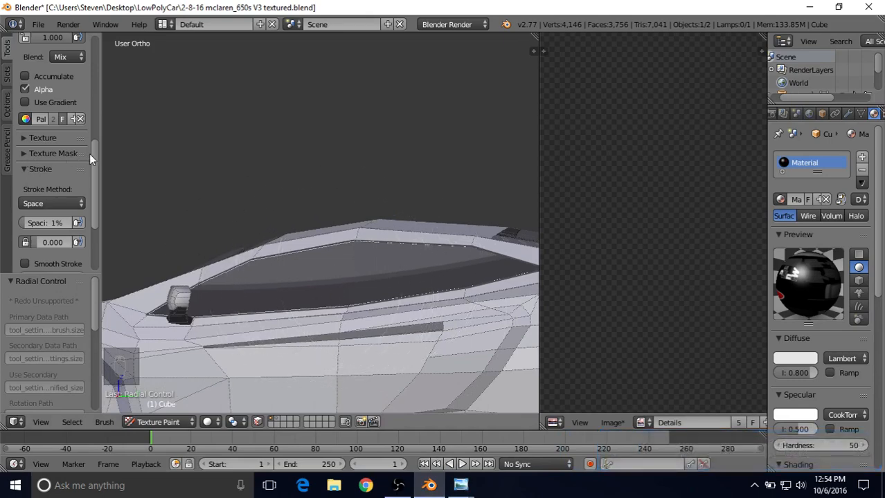
pyautogui.moveTo(93, 153); pyautogui.dragTo(95, 72)
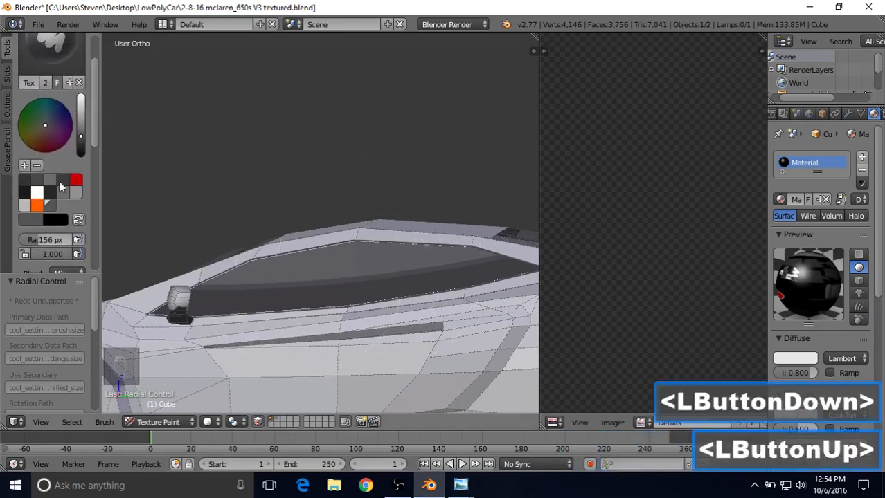
pyautogui.click(61, 196)
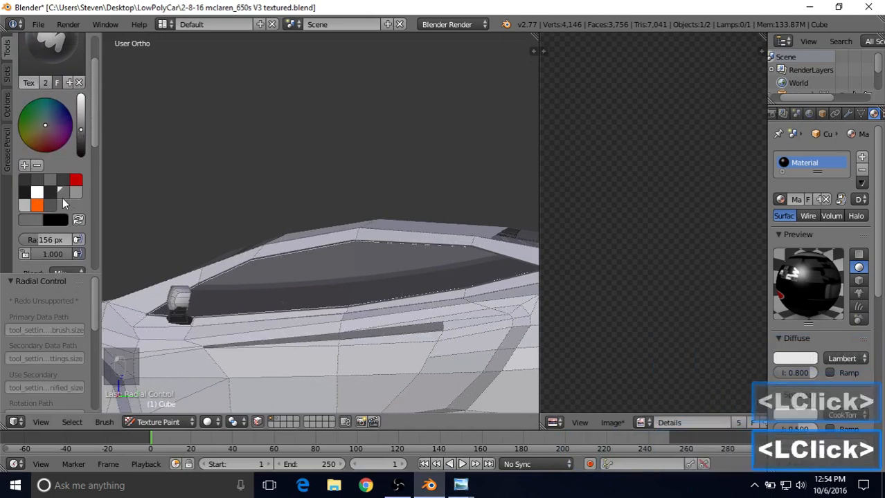
pyautogui.click(52, 204)
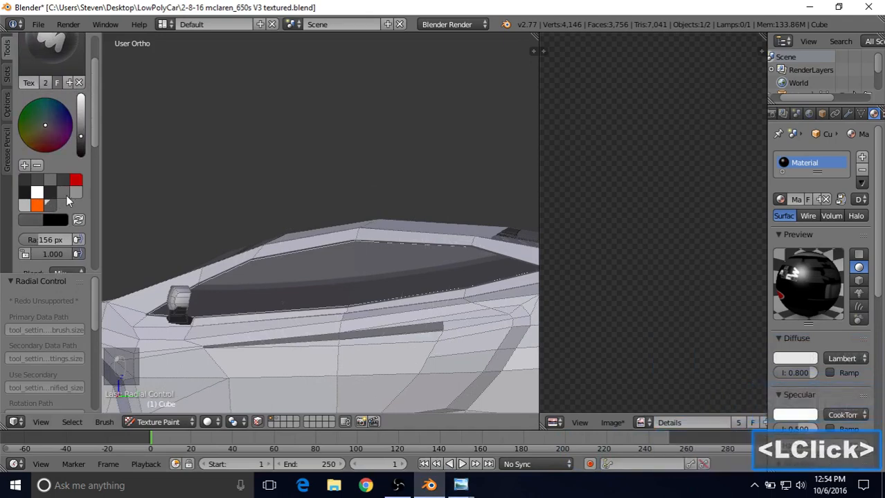
pyautogui.moveTo(304, 294)
pyautogui.mouseDown()
pyautogui.moveTo(178, 307)
pyautogui.moveTo(288, 280)
pyautogui.moveTo(497, 276)
pyautogui.mouseUp()
pyautogui.moveTo(344, 286)
pyautogui.keyDown('shift'); pyautogui.mouseDown(button='middle')
pyautogui.moveTo(298, 257)
pyautogui.moveTo(335, 241)
pyautogui.mouseUp(button='middle'); pyautogui.keyUp('shift')
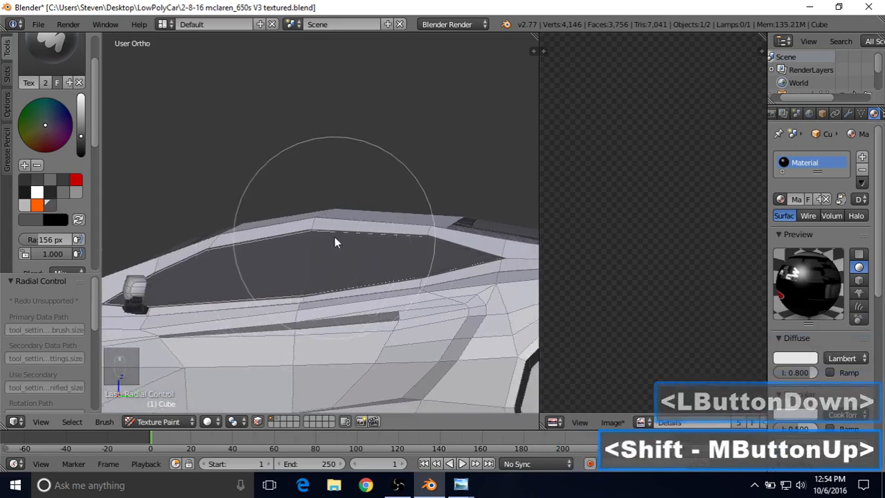
# Step: Switch to the right side view, hide the unselected faces, and paint the isolated window glass with the dark gray
pyautogui.press('KP_3')
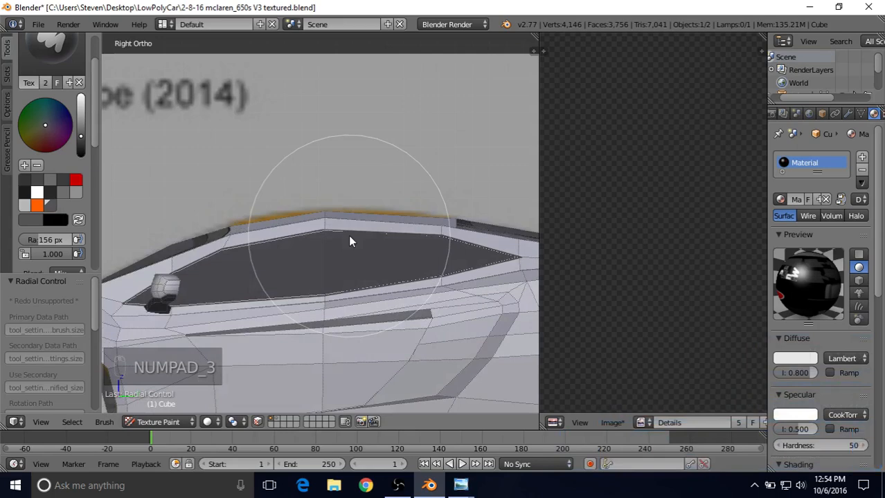
pyautogui.hotkey('shift', 'h')
pyautogui.moveTo(331, 255)
pyautogui.mouseDown()
pyautogui.moveTo(336, 263)
pyautogui.moveTo(288, 272)
pyautogui.moveTo(342, 262)
pyautogui.moveTo(320, 270)
pyautogui.mouseUp()
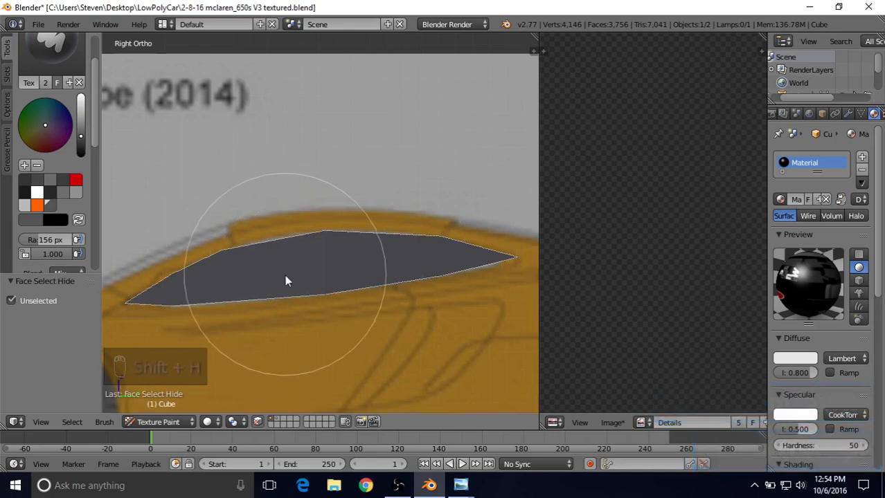
pyautogui.keyDown('shift'); pyautogui.moveTo(325, 253); pyautogui.dragTo(358, 245, button='middle'); pyautogui.keyUp('shift')
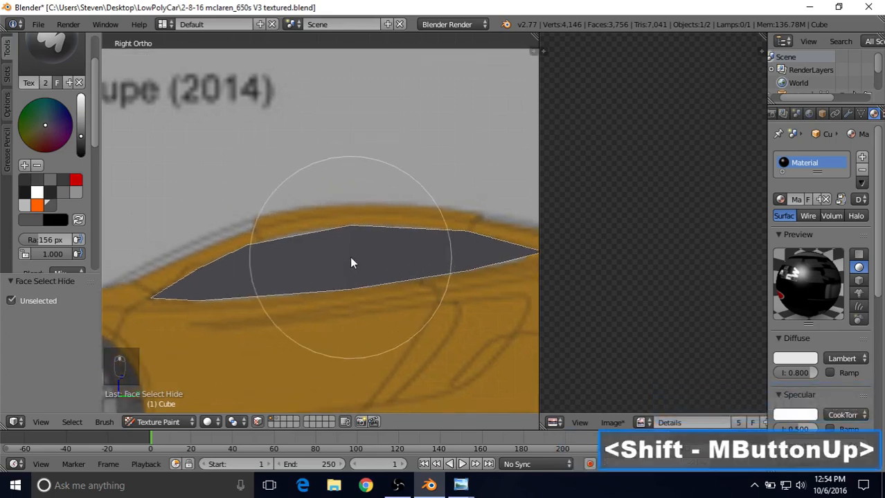
# Step: Switch to Windows Photo Viewer, check the window frame in the McLaren 650s Mirror photo, and return to Blender
pyautogui.click(460, 485)
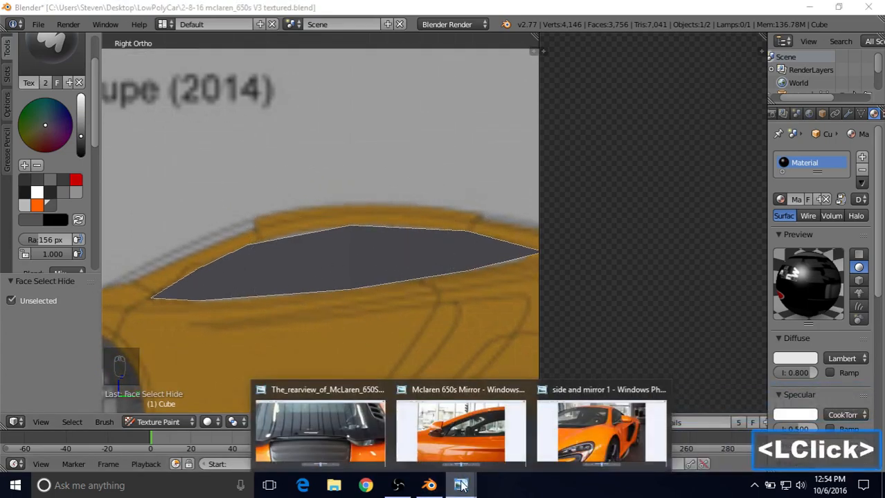
pyautogui.click(460, 430)
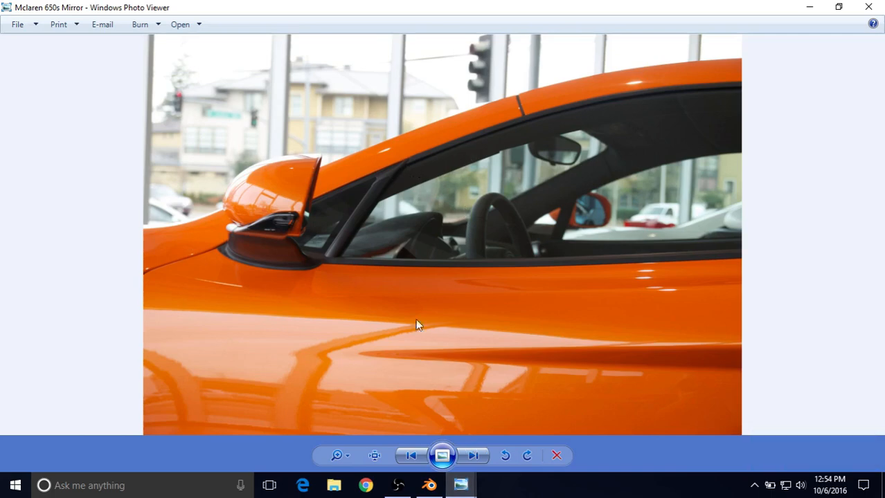
pyautogui.click(429, 485)
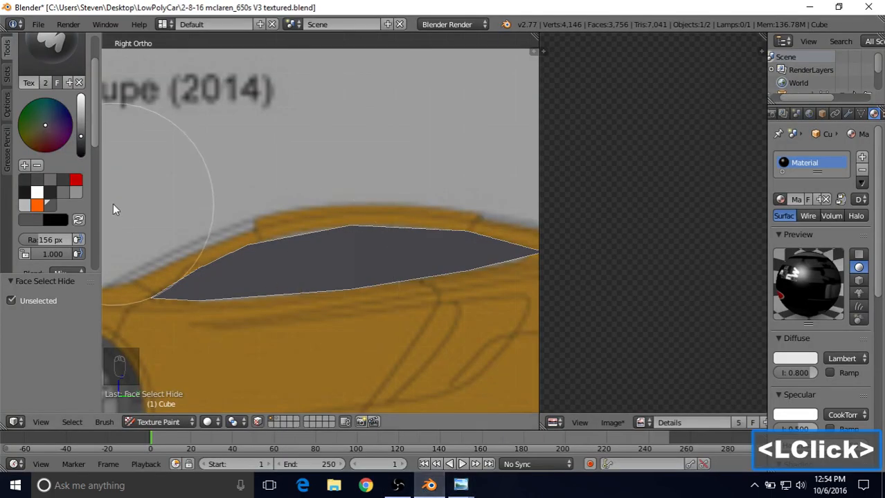
# Step: Pick the last-row dark gray swatch again and reveal the hidden faces of the car
pyautogui.click(52, 203)
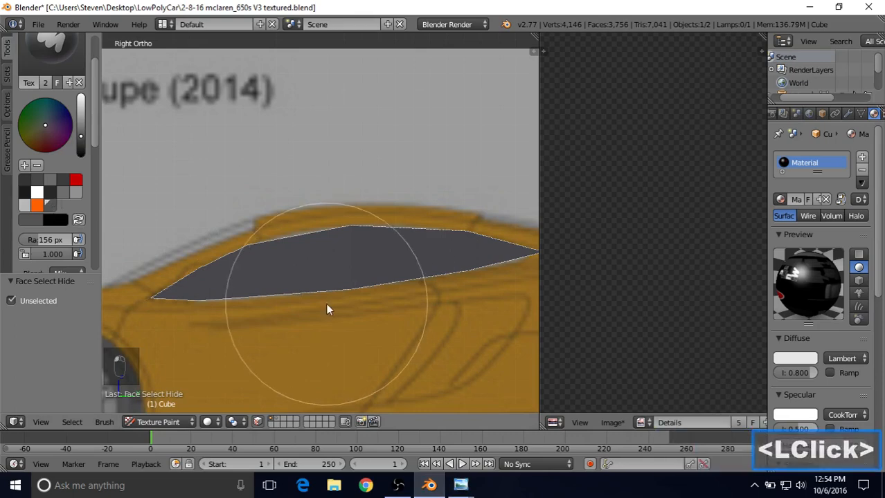
pyautogui.keyDown('shift'); pyautogui.moveTo(290, 277); pyautogui.dragTo(301, 267, button='middle'); pyautogui.keyUp('shift')
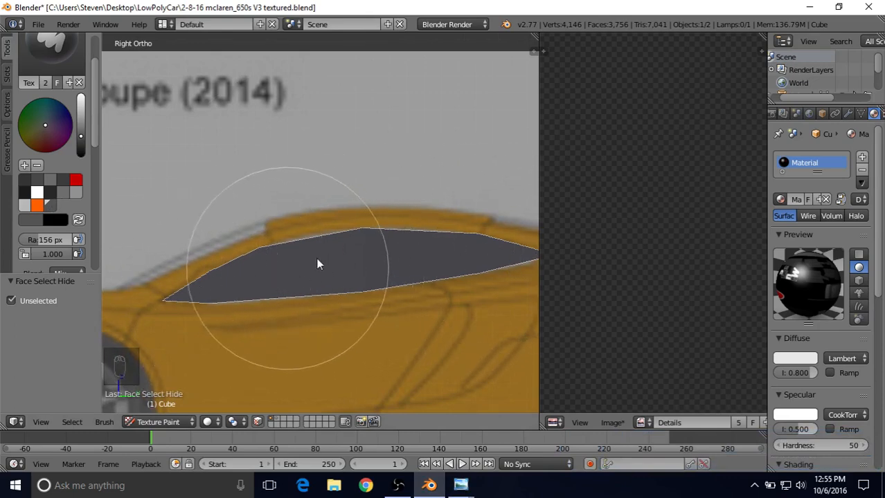
pyautogui.moveTo(305, 285)
pyautogui.keyDown('shift'); pyautogui.mouseDown(button='middle')
pyautogui.moveTo(330, 272)
pyautogui.moveTo(314, 290)
pyautogui.mouseUp(button='middle'); pyautogui.keyUp('shift')
pyautogui.hotkey('alt', 'h')
pyautogui.scroll(7, 315, 290)
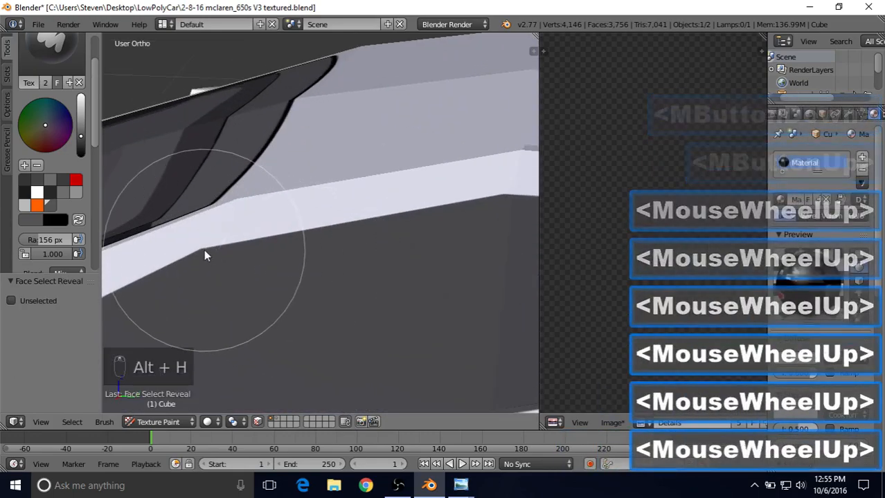
# Step: Sample the color at the side window's upper front corner and reselect the dark gray swatch as brush color
pyautogui.press('s')
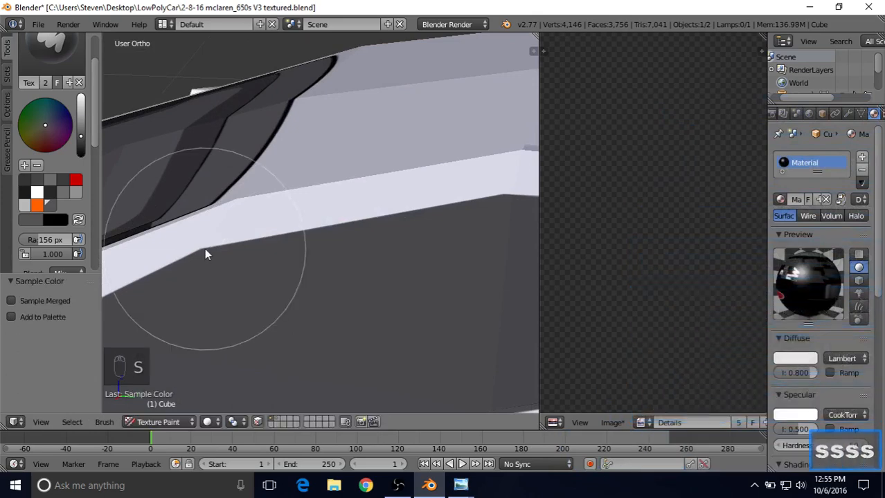
pyautogui.press('s')
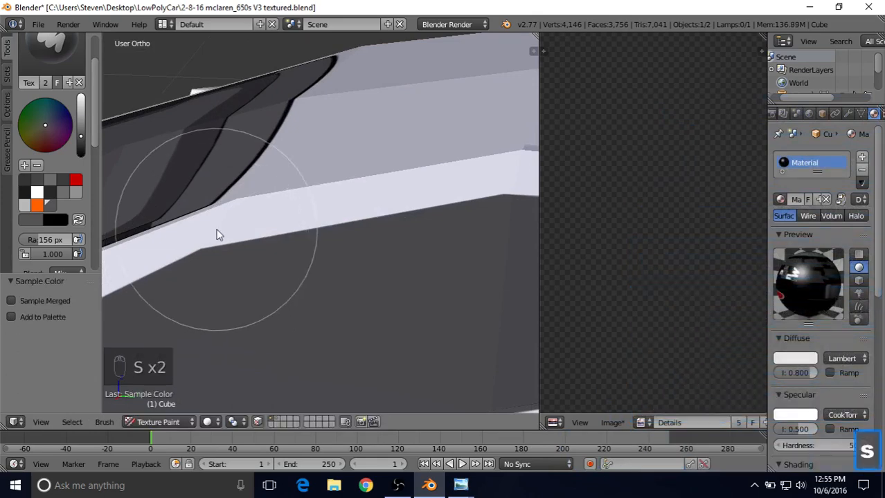
pyautogui.click(51, 207)
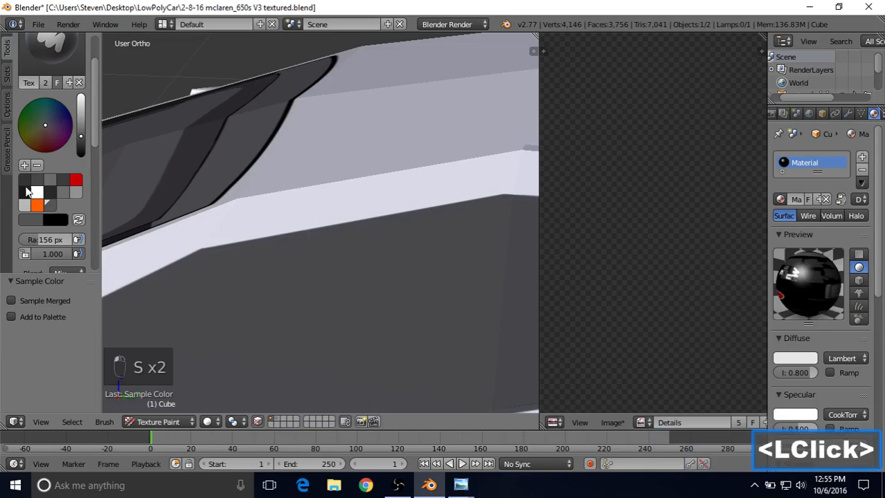
pyautogui.doubleClick(53, 206)
pyautogui.click(56, 209)
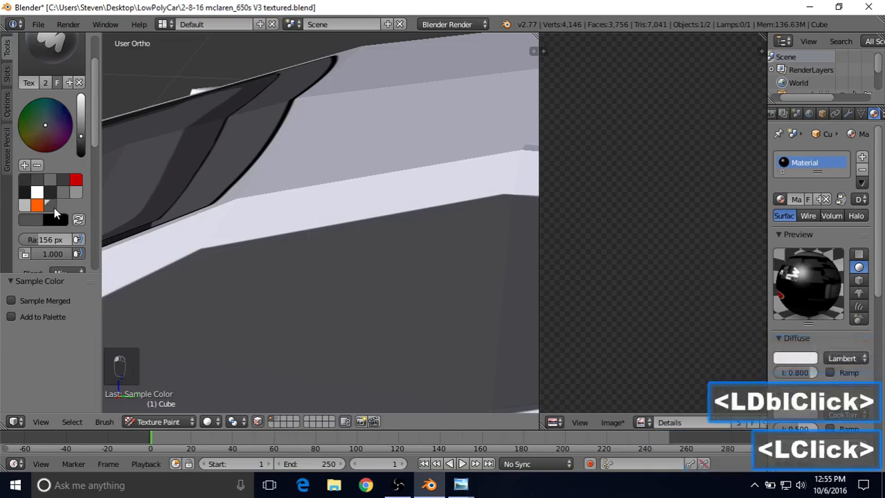
# Step: Sample colors around the windshield and set the brush color to the medium gray swatch in the palette's second row
pyautogui.scroll(-4, 313, 298)
pyautogui.moveTo(304, 275)
pyautogui.mouseDown(button='middle')
pyautogui.moveTo(259, 249)
pyautogui.moveTo(255, 260)
pyautogui.moveTo(281, 281)
pyautogui.moveTo(382, 281)
pyautogui.moveTo(367, 279)
pyautogui.mouseUp(button='middle')
pyautogui.press('s')
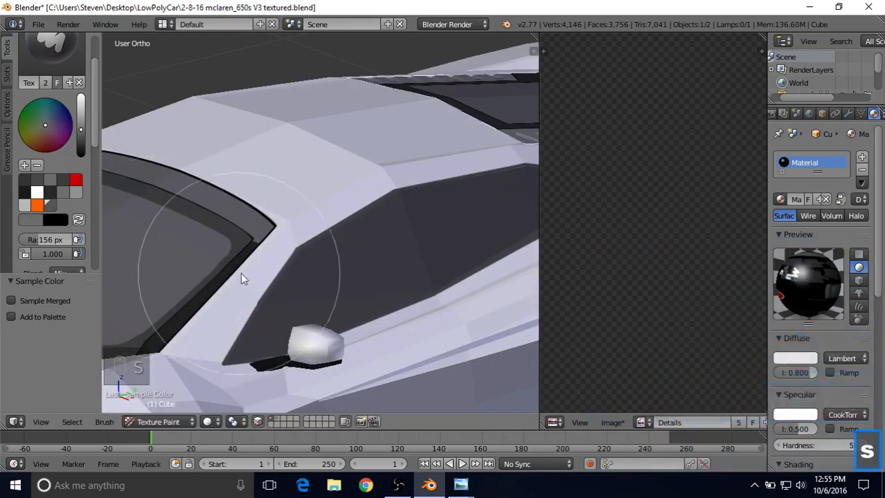
pyautogui.scroll(-2, 207, 242)
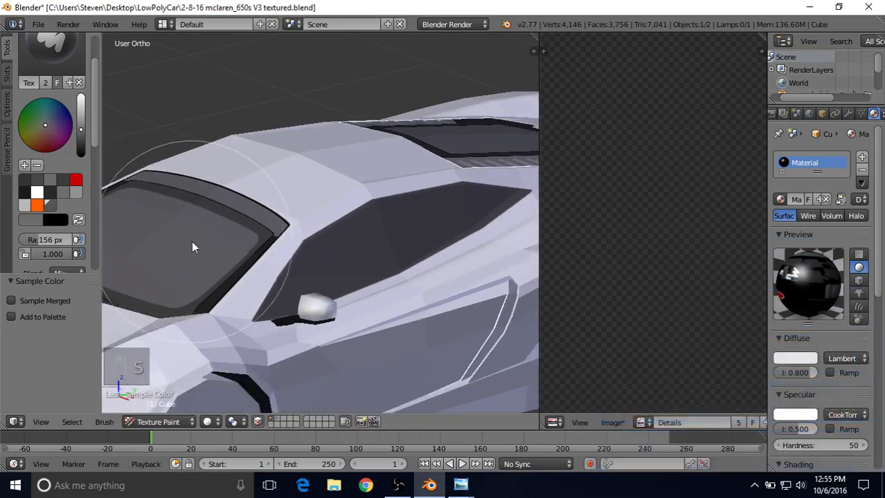
pyautogui.press('s')
pyautogui.click(61, 194)
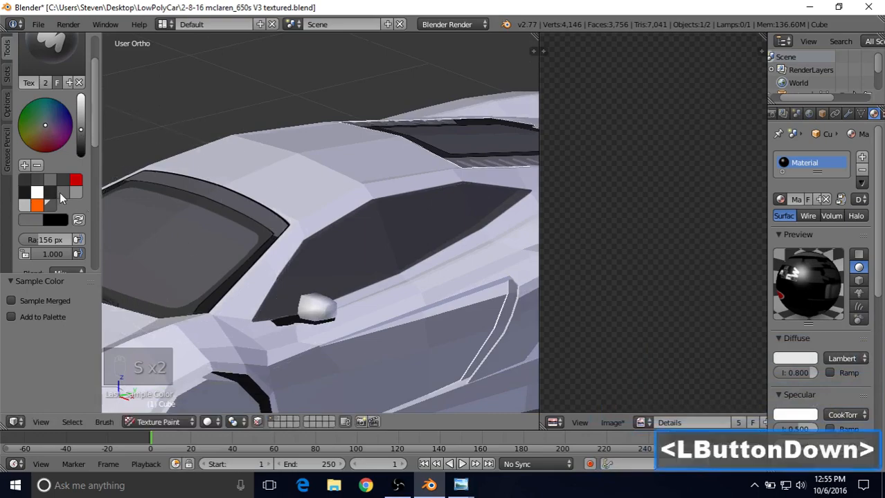
pyautogui.click(77, 194)
pyautogui.doubleClick(64, 196)
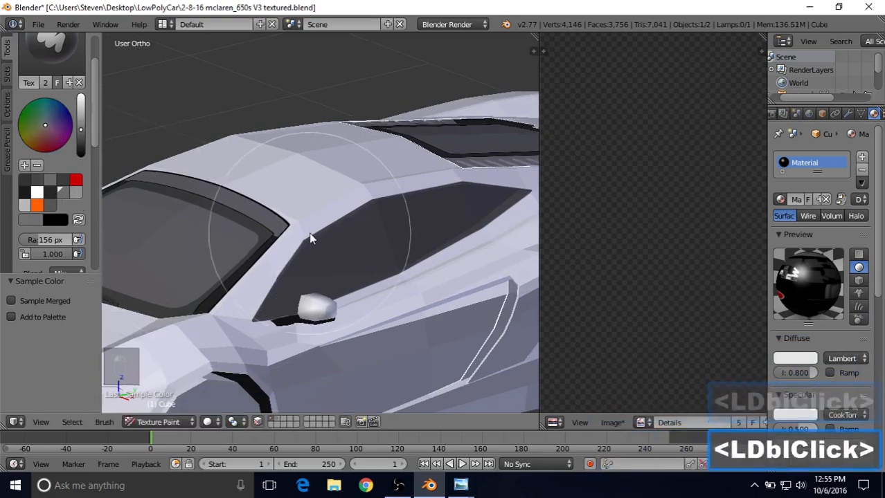
# Step: Toggle face selection masking and examine the side window's repainted glass from the side
pyautogui.moveTo(310, 236); pyautogui.dragTo(276, 340, button='middle')
pyautogui.click(256, 422)
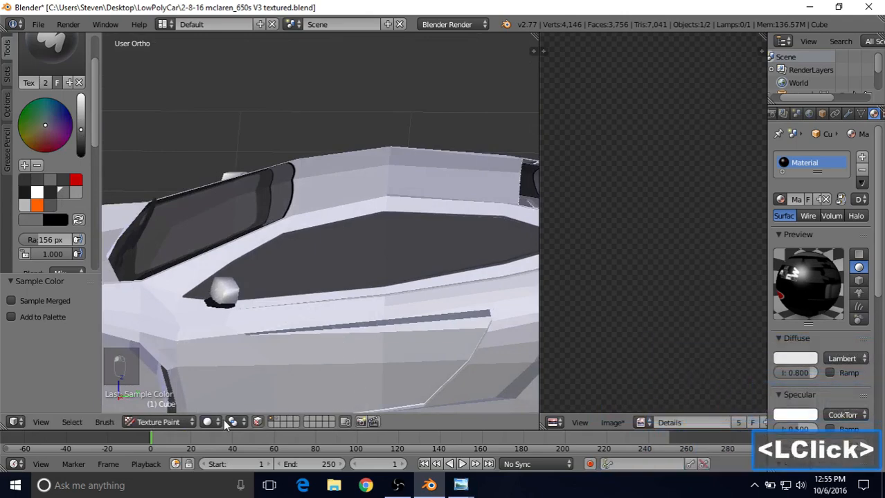
pyautogui.moveTo(331, 313); pyautogui.dragTo(318, 263, button='middle')
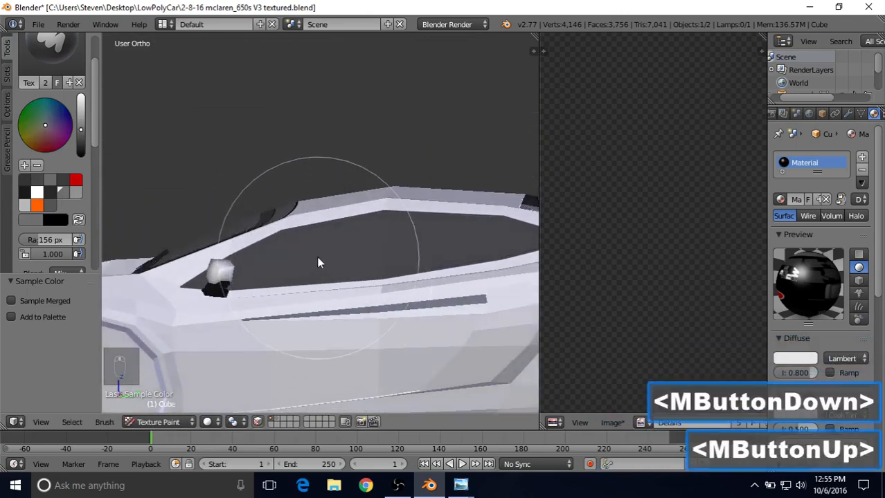
# Step: Isolate the side window's faces in the right side view and paint the whole glass with the medium gray brush color
pyautogui.rightClick(317, 257)
pyautogui.rightClick(268, 272)
pyautogui.keyDown('shift'); pyautogui.rightClick(316, 257); pyautogui.keyUp('shift')
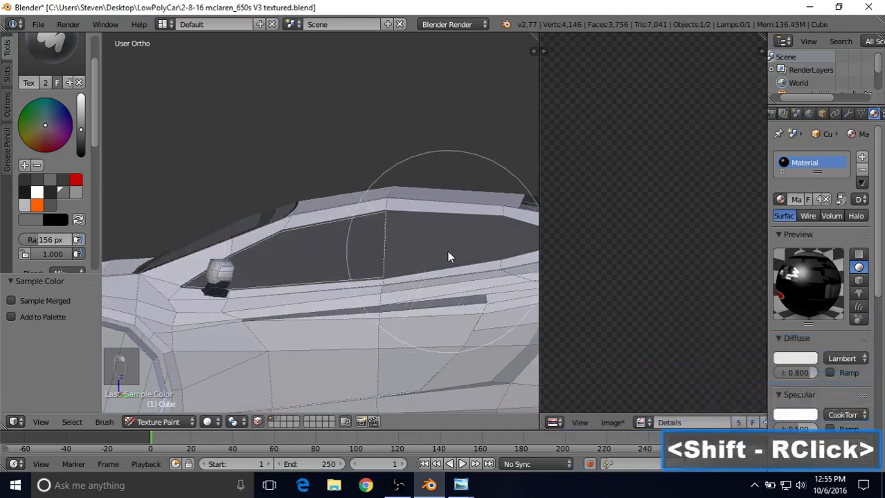
pyautogui.keyDown('shift'); pyautogui.rightClick(449, 252); pyautogui.keyUp('shift')
pyautogui.keyDown('shift'); pyautogui.rightClick(503, 244); pyautogui.keyUp('shift')
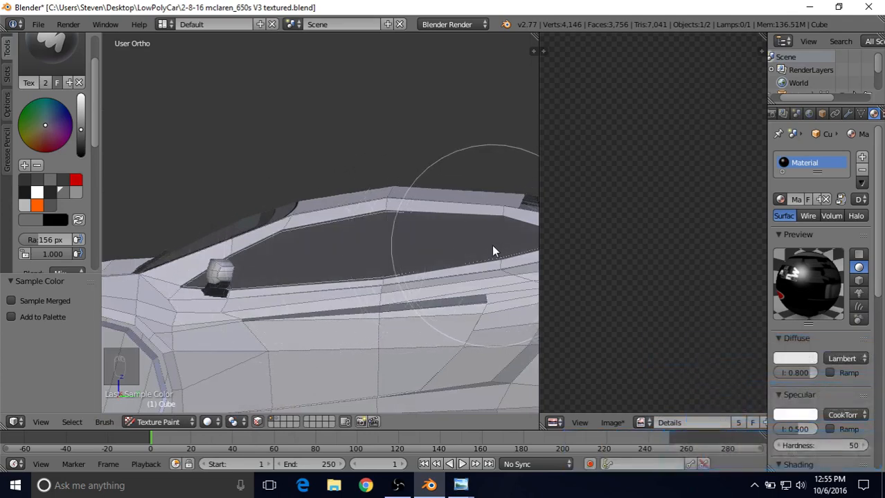
pyautogui.press('KP_3')
pyautogui.keyDown('shift'); pyautogui.moveTo(377, 247); pyautogui.dragTo(299, 249, button='middle'); pyautogui.keyUp('shift')
pyautogui.hotkey('shift', 'h')
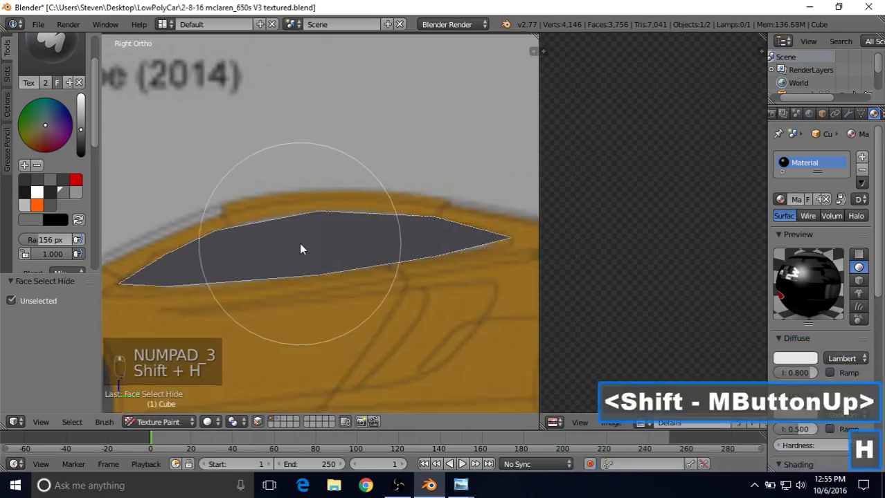
pyautogui.moveTo(409, 237)
pyautogui.mouseDown()
pyautogui.moveTo(234, 253)
pyautogui.moveTo(118, 277)
pyautogui.moveTo(450, 226)
pyautogui.moveTo(508, 245)
pyautogui.moveTo(495, 247)
pyautogui.mouseUp()
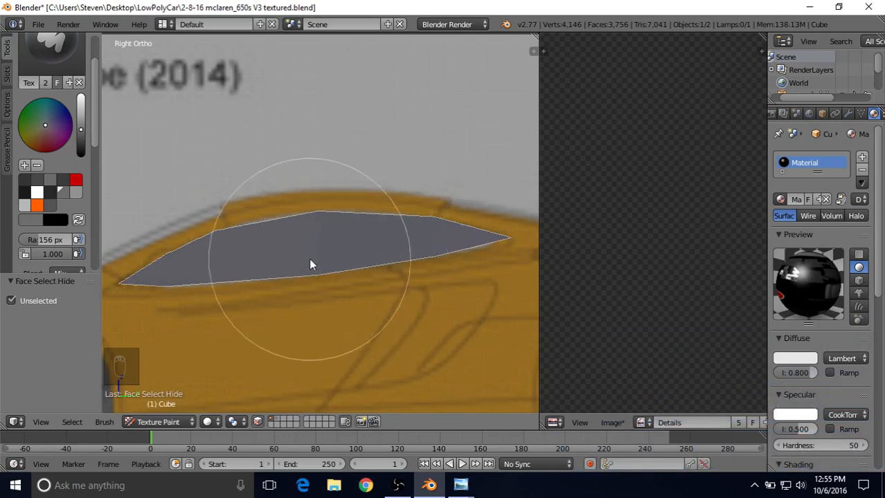
# Step: Set the brush to the palette's last-row dark gray swatch with a 4 px radius and the Line stroke method
pyautogui.click(48, 201)
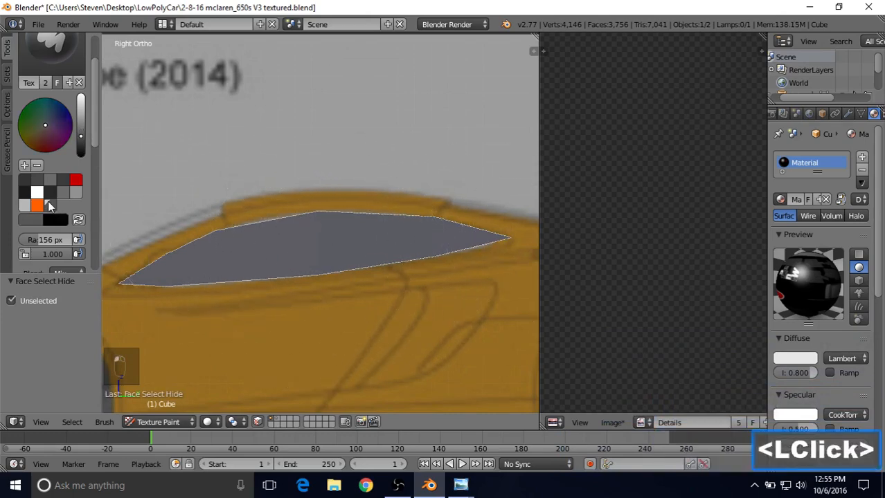
pyautogui.keyDown('shift'); pyautogui.moveTo(248, 217); pyautogui.dragTo(309, 231, button='middle'); pyautogui.keyUp('shift')
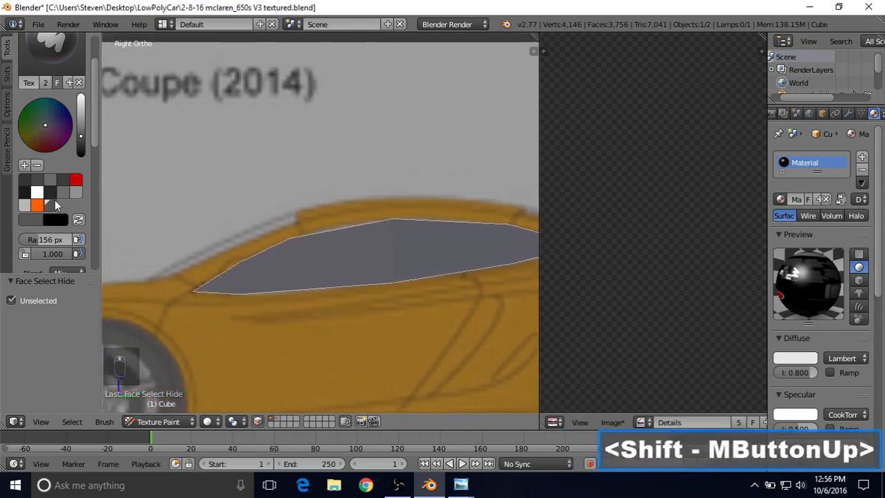
pyautogui.click(55, 202)
pyautogui.click(49, 239)
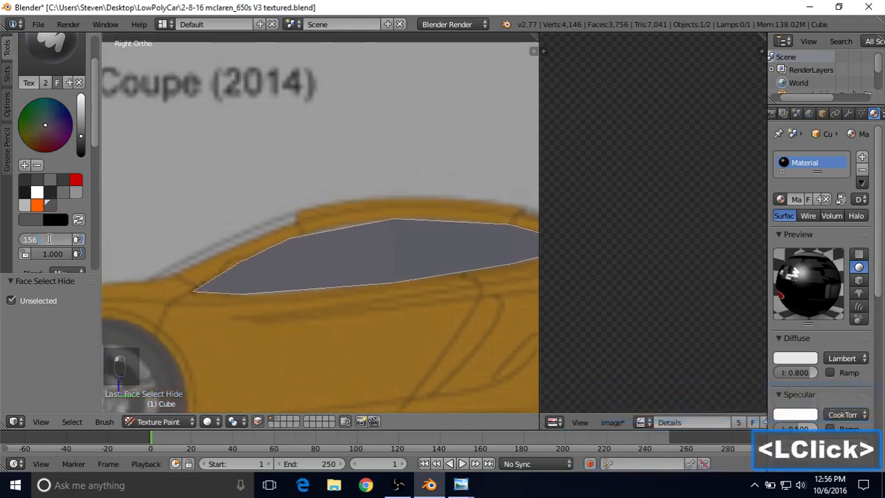
pyautogui.write('4')
pyautogui.press('Return')
pyautogui.moveTo(95, 139); pyautogui.dragTo(97, 215)
pyautogui.click(53, 210)
pyautogui.click(58, 124)
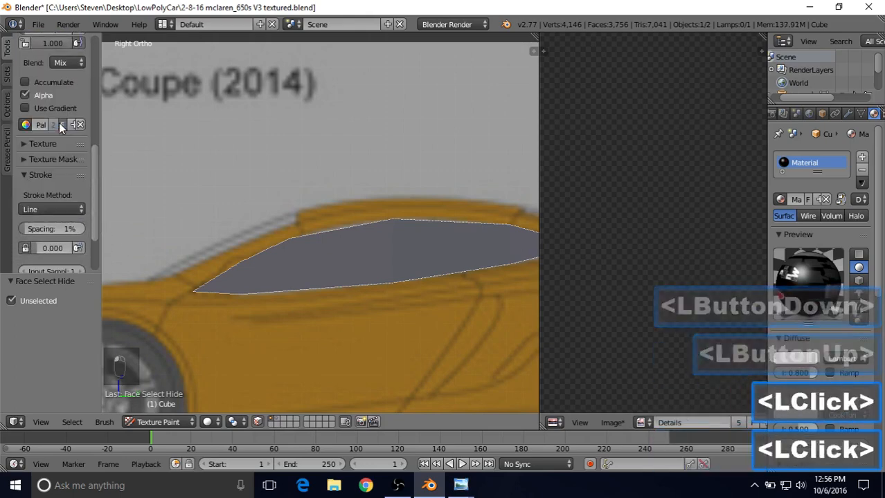
# Step: Paint dark trim lines along the side window's upper front edge, from its peak down to the front corner
pyautogui.scroll(1, 387, 279)
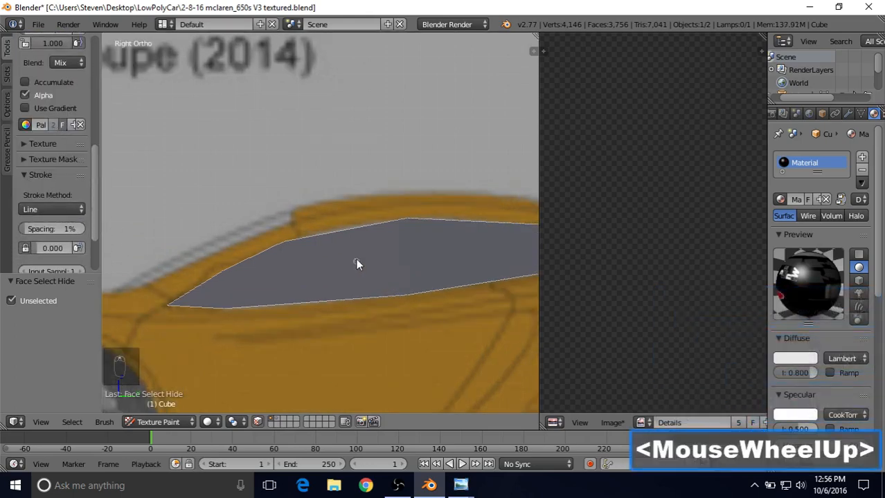
pyautogui.keyDown('shift'); pyautogui.moveTo(357, 261); pyautogui.dragTo(400, 223, button='middle'); pyautogui.keyUp('shift')
pyautogui.click(396, 211)
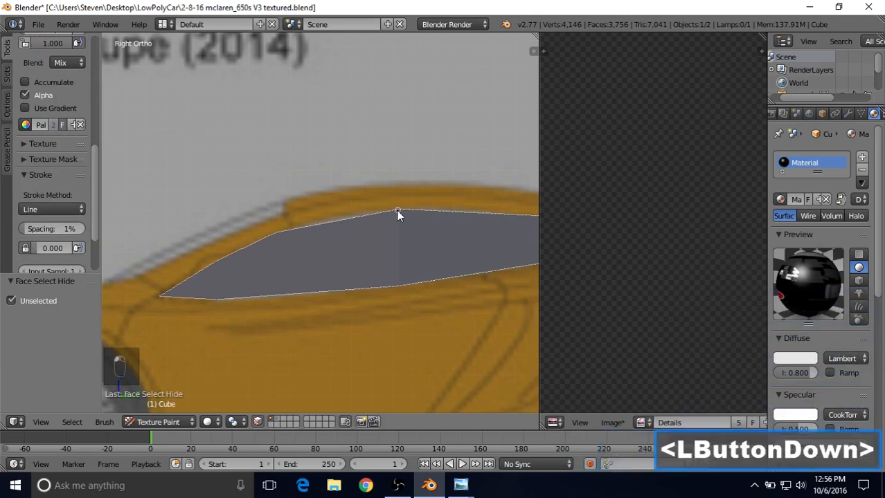
pyautogui.click(277, 234)
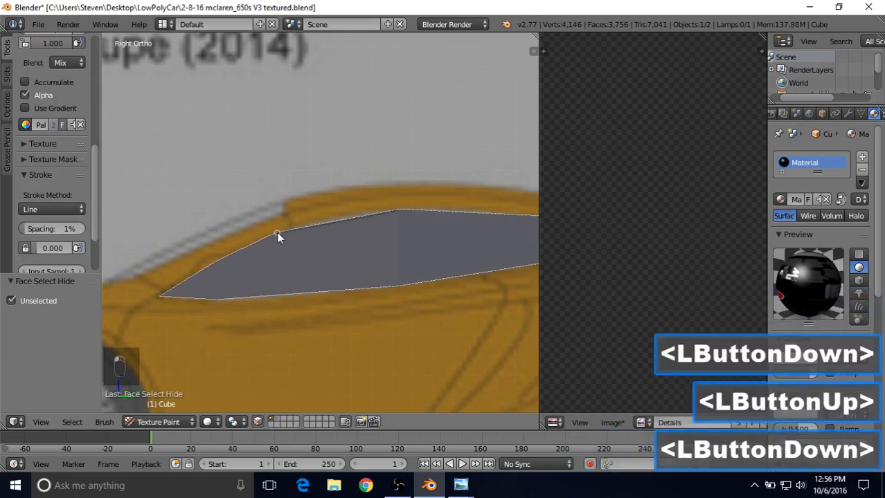
pyautogui.moveTo(231, 268); pyautogui.dragTo(215, 263)
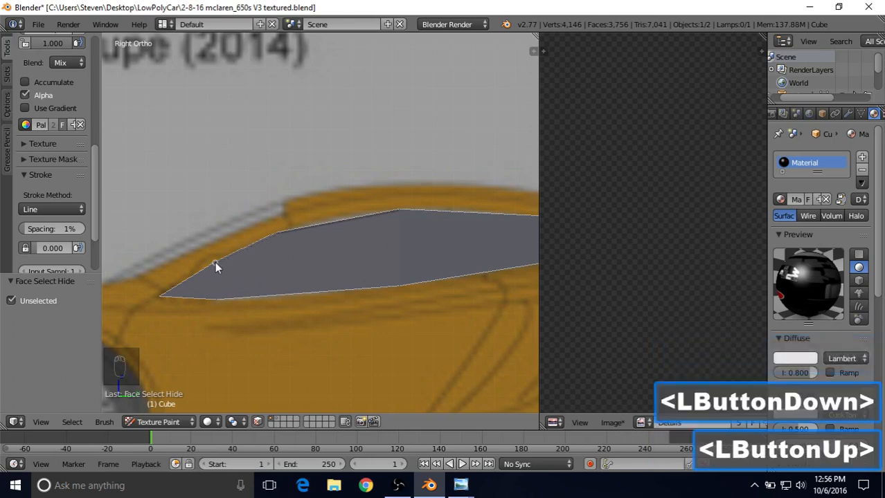
pyautogui.click(216, 264)
pyautogui.moveTo(175, 294); pyautogui.dragTo(162, 295)
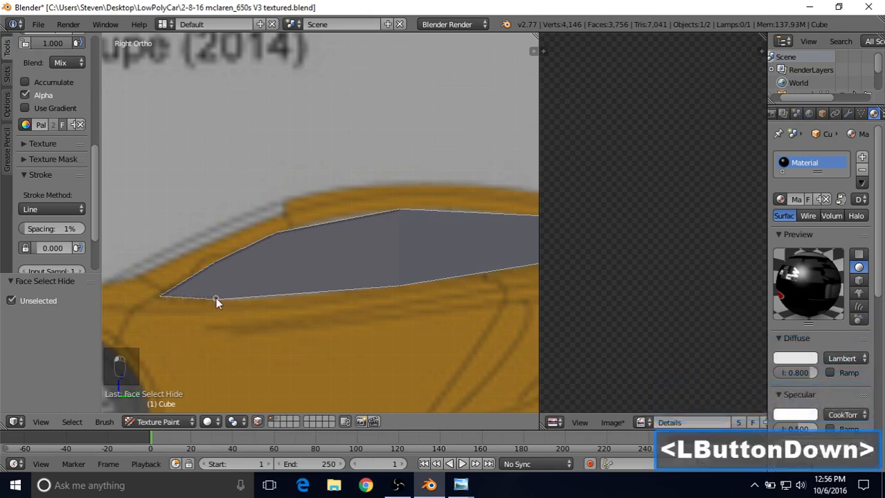
# Step: Paint the dark trim line along the window's lower front edge, redoing the segment that ends below the peak
pyautogui.moveTo(216, 298); pyautogui.dragTo(237, 304)
pyautogui.moveTo(345, 286); pyautogui.dragTo(399, 284)
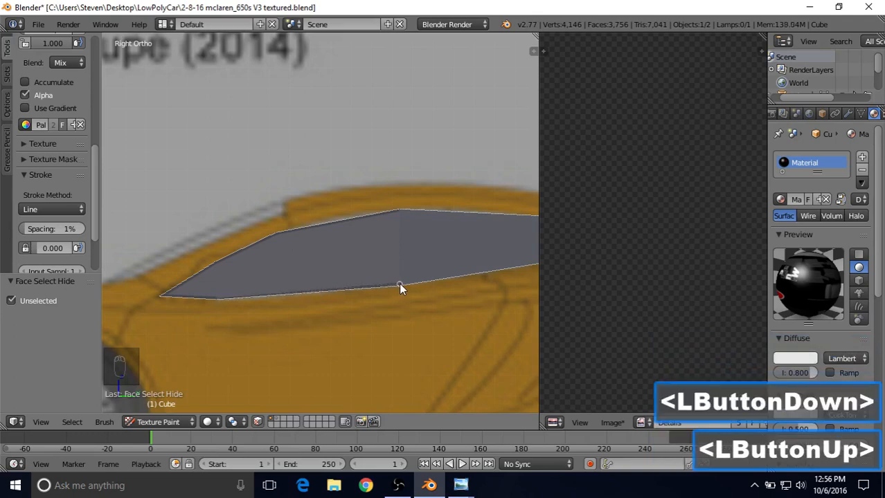
pyautogui.hotkey('ctrl', 'z')
pyautogui.moveTo(217, 303); pyautogui.dragTo(399, 285)
pyautogui.keyDown('shift'); pyautogui.moveTo(343, 263); pyautogui.dragTo(226, 233, button='middle'); pyautogui.keyUp('shift')
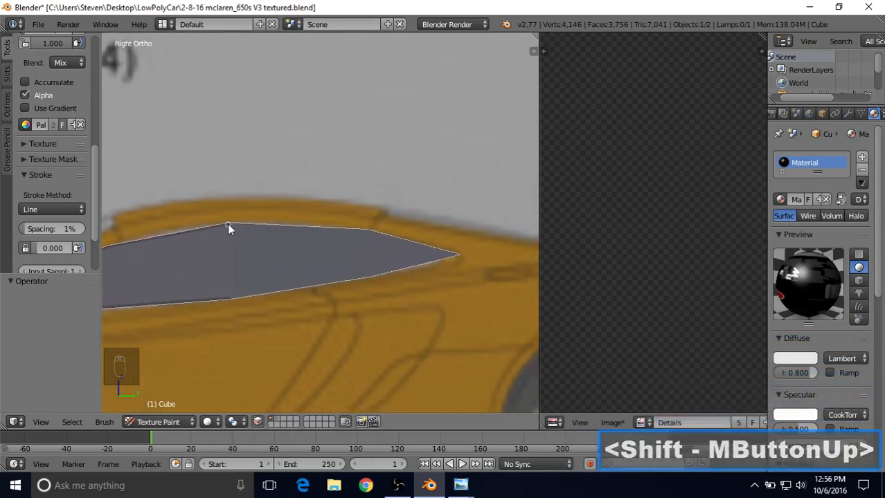
# Step: Try to paint dark trim lines along the upper and lower edges of the window's rear half, and undo the strokes
pyautogui.moveTo(227, 224); pyautogui.dragTo(227, 224)
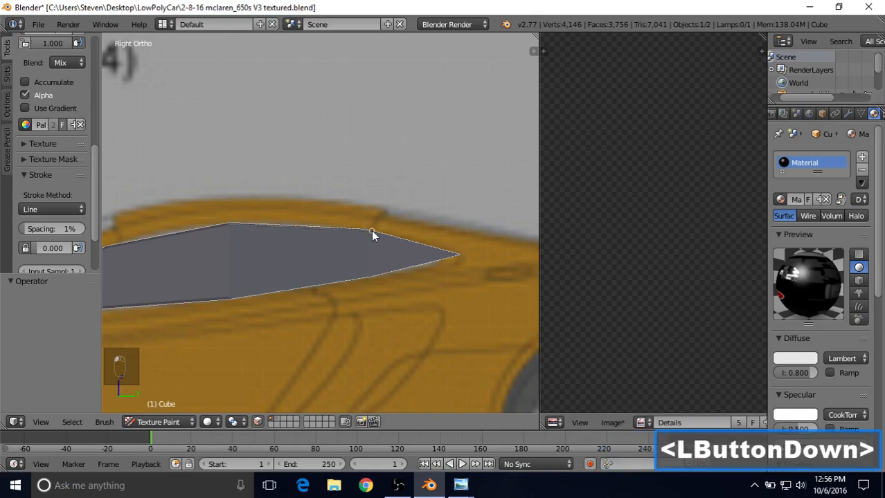
pyautogui.moveTo(367, 229); pyautogui.dragTo(368, 230)
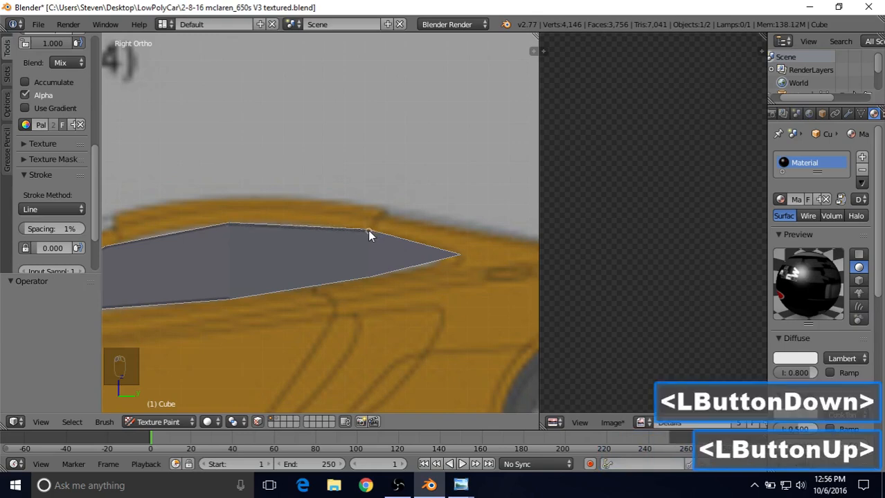
pyautogui.hotkey('ctrl', 'z')
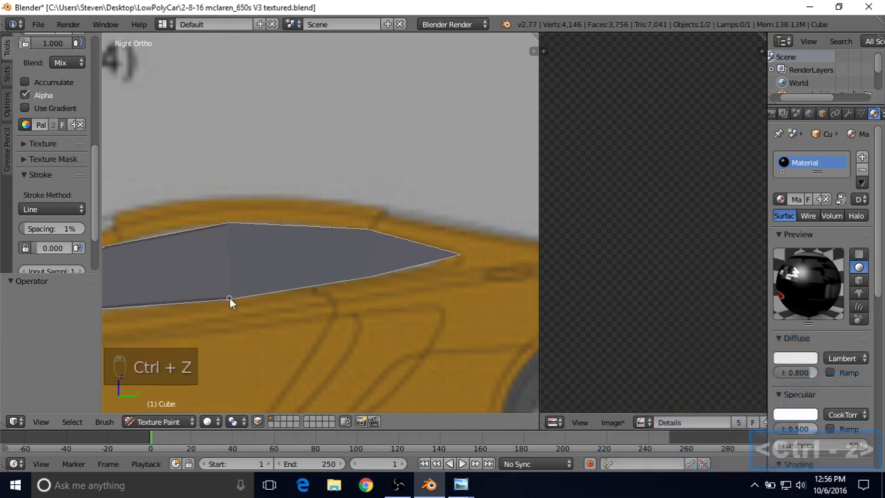
pyautogui.moveTo(229, 297)
pyautogui.mouseDown()
pyautogui.moveTo(429, 262)
pyautogui.moveTo(419, 269)
pyautogui.moveTo(457, 254)
pyautogui.mouseUp()
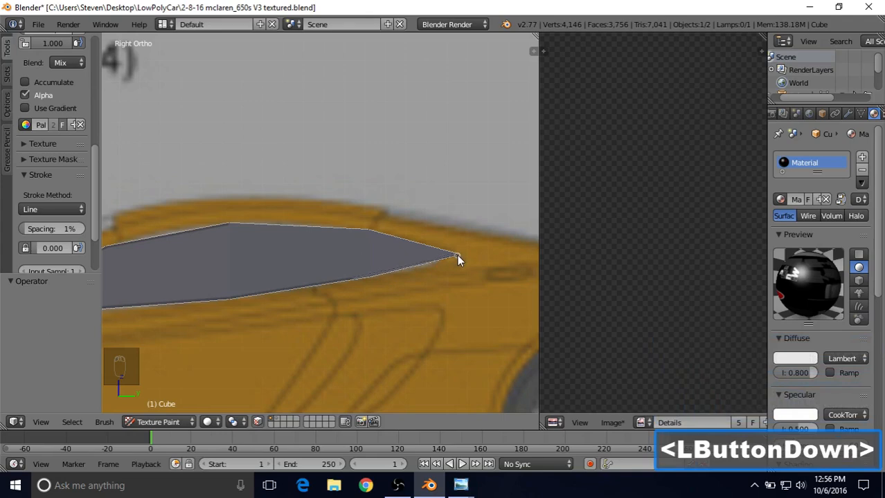
pyautogui.moveTo(457, 255); pyautogui.dragTo(457, 255)
pyautogui.moveTo(384, 238); pyautogui.dragTo(465, 245)
pyautogui.hotkey('ctrl', 'z')
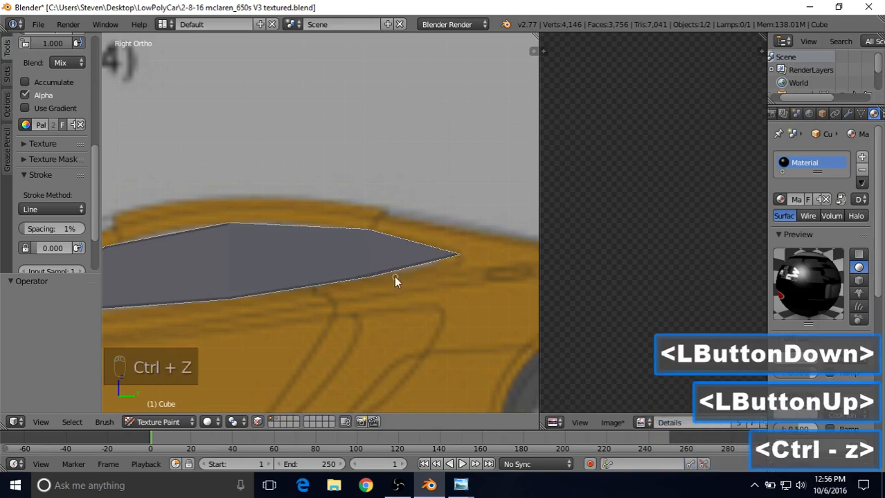
pyautogui.hotkey('ctrl', 'z')
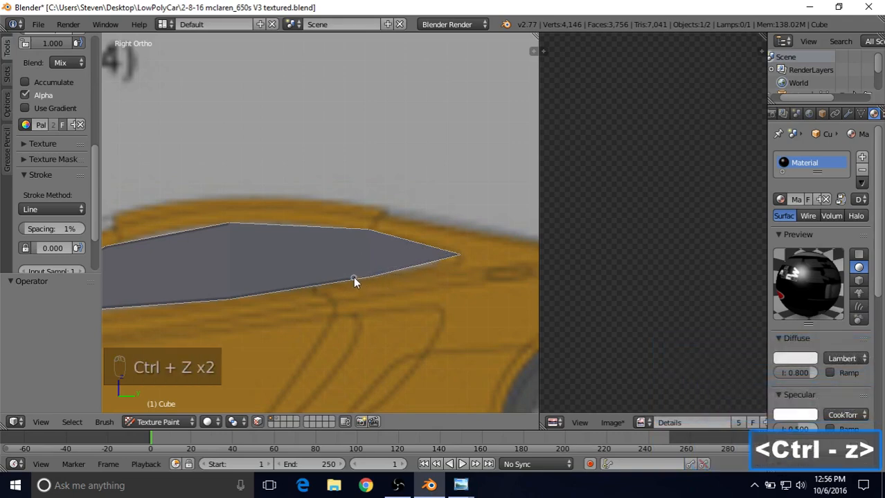
pyautogui.click(357, 279)
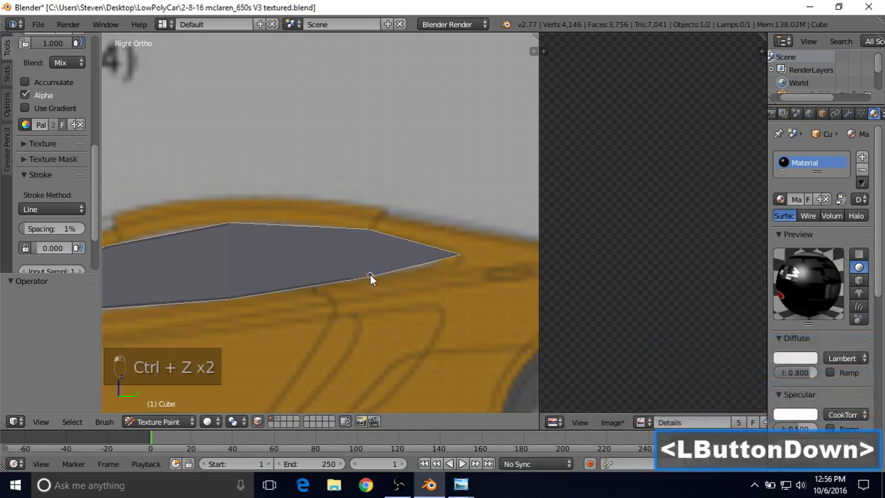
pyautogui.hotkey('ctrl', 'z')
pyautogui.hotkey('ctrl', 'z')
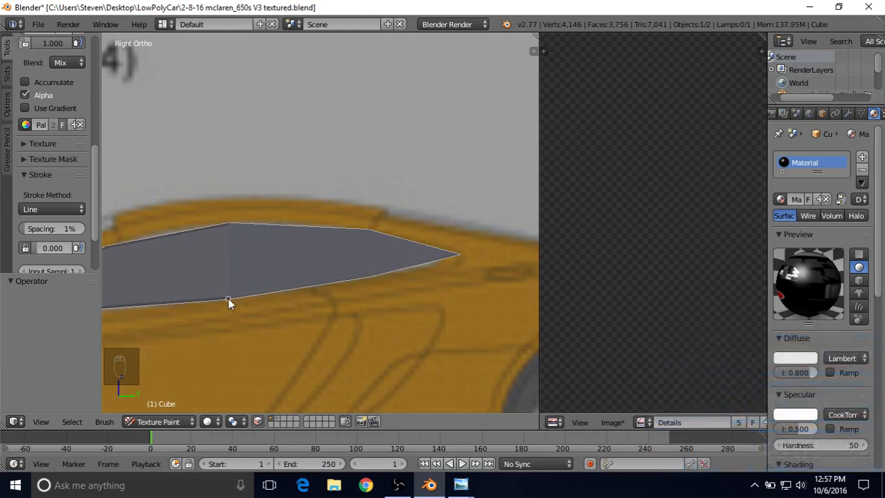
# Step: Paint dark trim lines along the window's lower rear edge to the rear tip and back along the upper edge to the peak
pyautogui.click(228, 298)
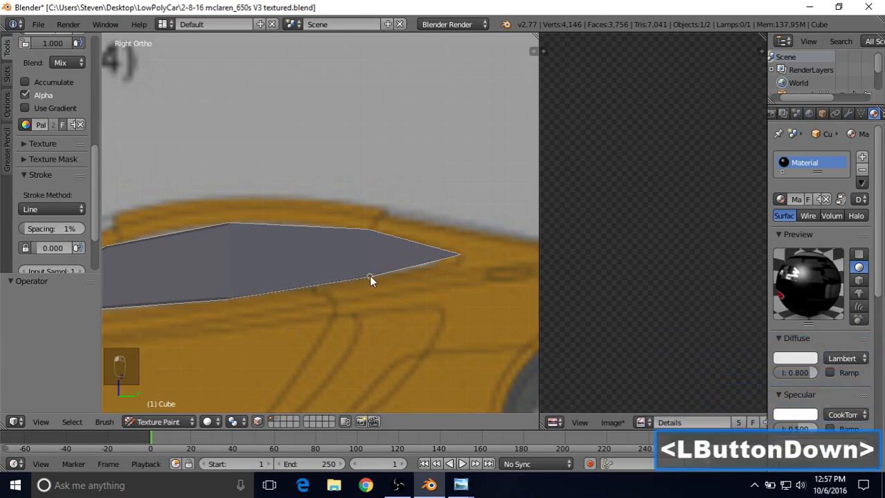
pyautogui.moveTo(369, 275); pyautogui.dragTo(369, 275)
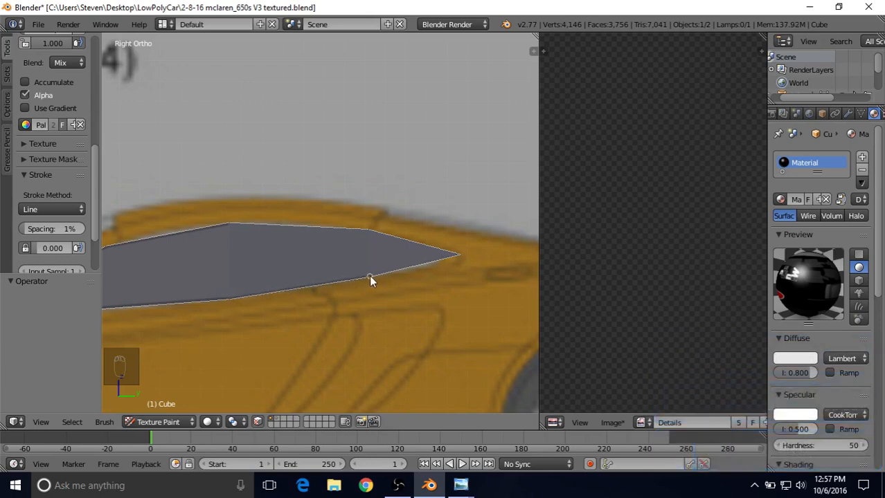
pyautogui.click(451, 250)
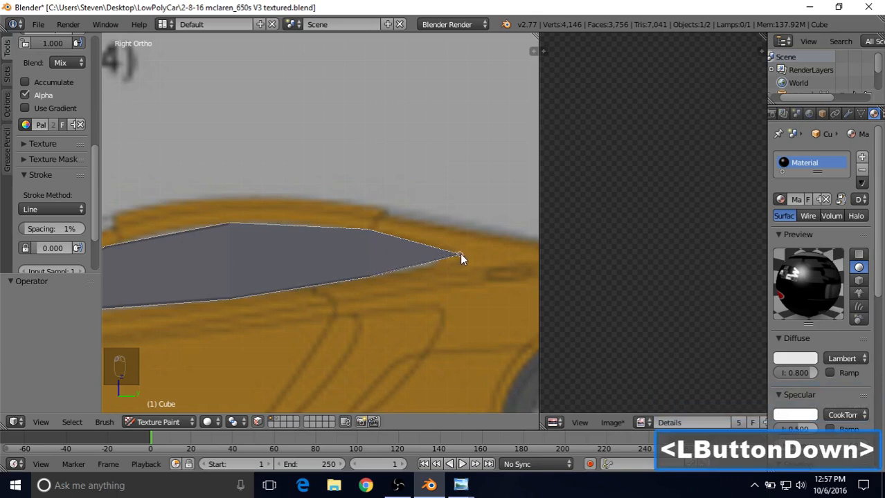
pyautogui.moveTo(462, 255); pyautogui.dragTo(369, 230)
pyautogui.click(369, 230)
pyautogui.moveTo(295, 224); pyautogui.dragTo(227, 223)
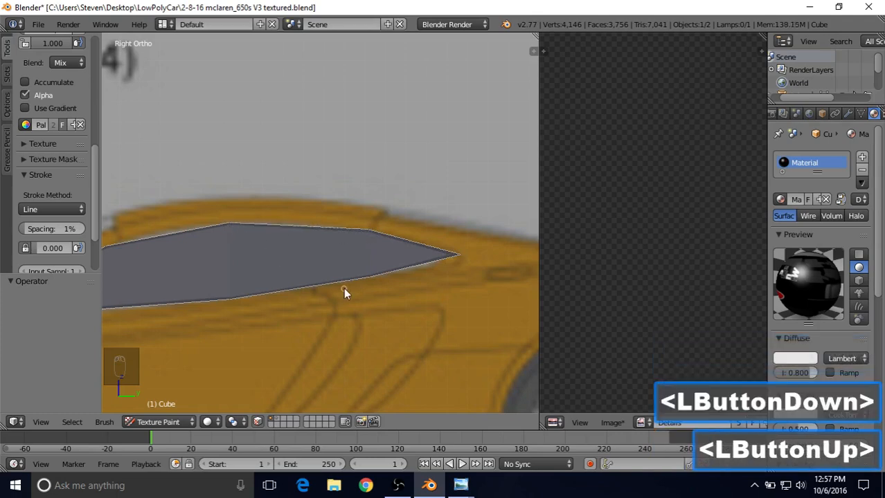
# Step: Try the second-row medium gray swatch, and return the brush color to the last-row dark gray swatch
pyautogui.scroll(-1, 344, 289)
pyautogui.keyDown('shift'); pyautogui.moveTo(334, 286); pyautogui.dragTo(402, 242, button='middle'); pyautogui.keyUp('shift')
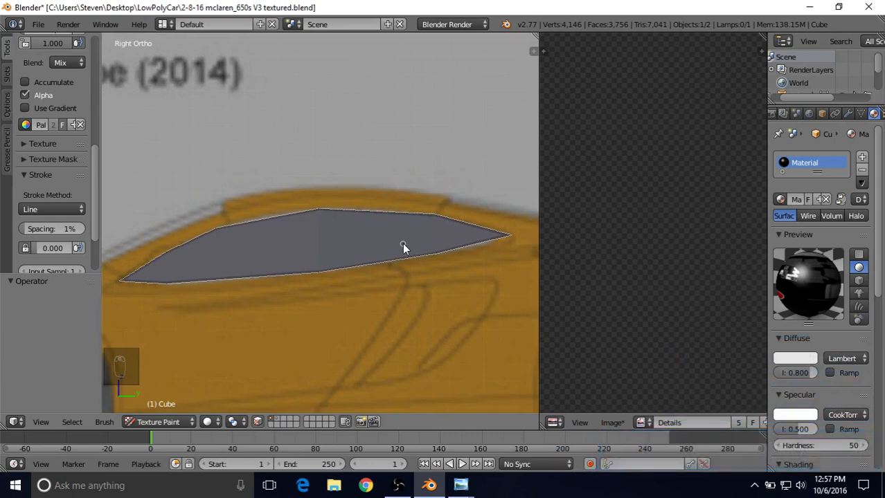
pyautogui.keyDown('shift'); pyautogui.moveTo(330, 226); pyautogui.dragTo(354, 222, button='middle'); pyautogui.keyUp('shift')
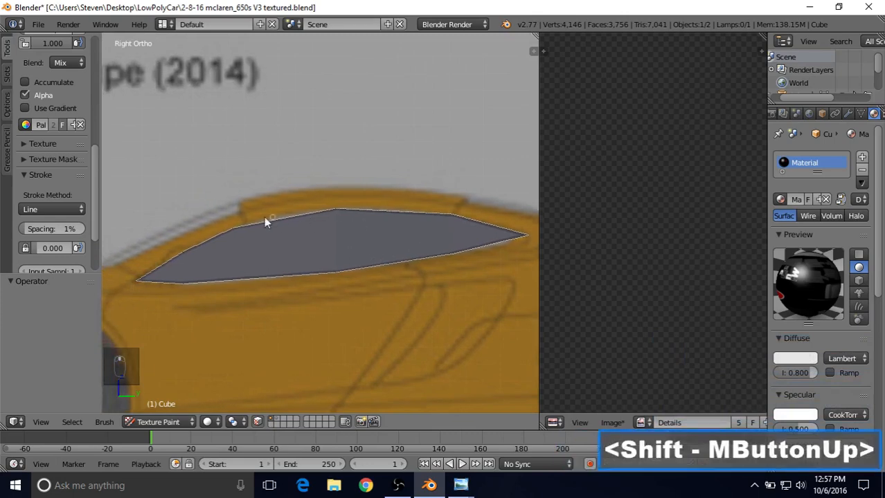
pyautogui.moveTo(96, 173); pyautogui.dragTo(98, 136)
pyautogui.click(62, 168)
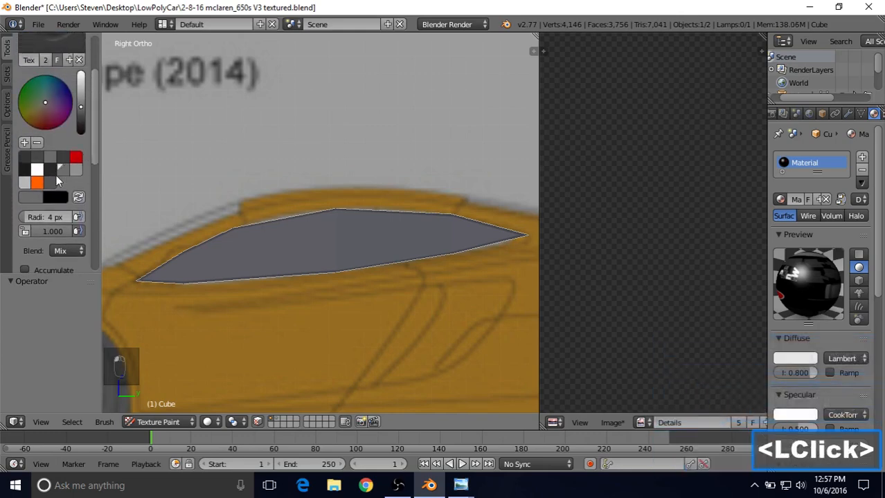
pyautogui.click(52, 183)
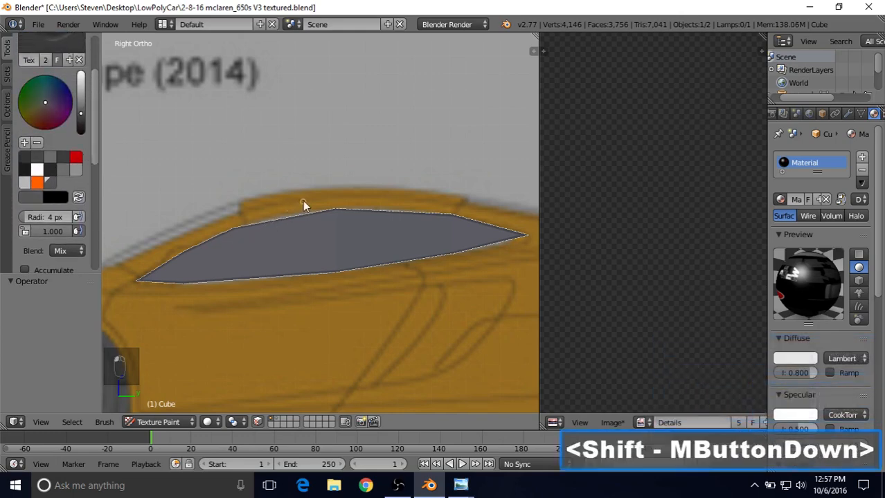
pyautogui.keyDown('shift'); pyautogui.moveTo(302, 200); pyautogui.dragTo(342, 190, button='middle'); pyautogui.keyUp('shift')
# Step: Switch to Windows Photo Viewer, check the side window trim in the McLaren 650S mirror photo, and return to Blender
pyautogui.click(460, 485)
pyautogui.doubleClick(487, 453)
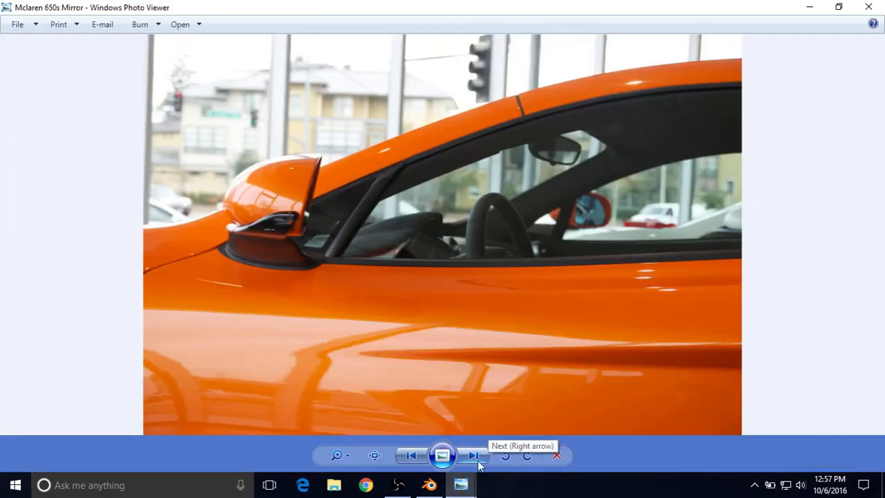
pyautogui.click(429, 486)
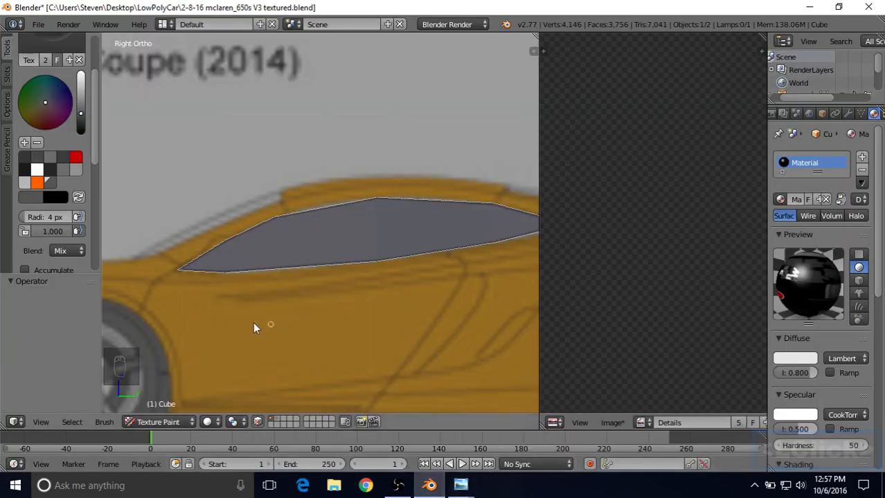
# Step: Turn off face selection masking and examine the trimmed side window on the whole car from an angle
pyautogui.click(256, 418)
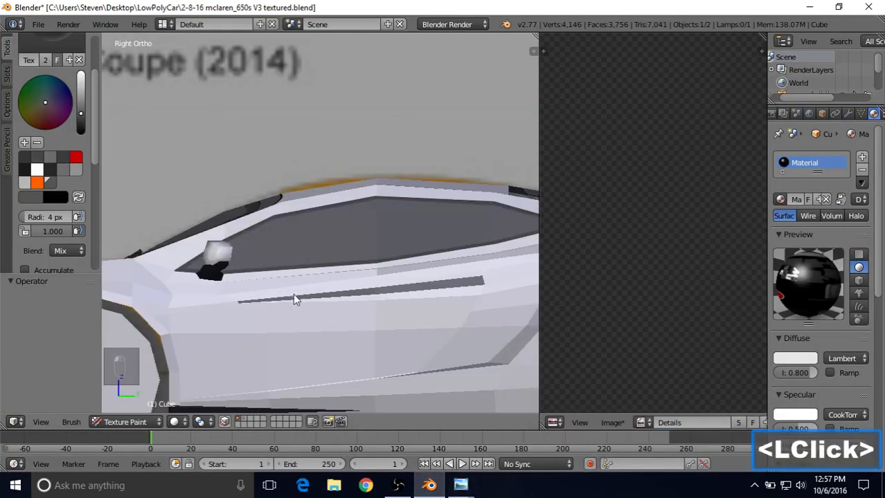
pyautogui.scroll(-2, 294, 299)
pyautogui.moveTo(322, 236)
pyautogui.mouseDown(button='middle')
pyautogui.moveTo(415, 261)
pyautogui.moveTo(311, 247)
pyautogui.moveTo(257, 255)
pyautogui.moveTo(310, 281)
pyautogui.moveTo(386, 264)
pyautogui.moveTo(296, 248)
pyautogui.moveTo(268, 264)
pyautogui.moveTo(276, 272)
pyautogui.moveTo(286, 257)
pyautogui.moveTo(339, 233)
pyautogui.mouseUp(button='middle')
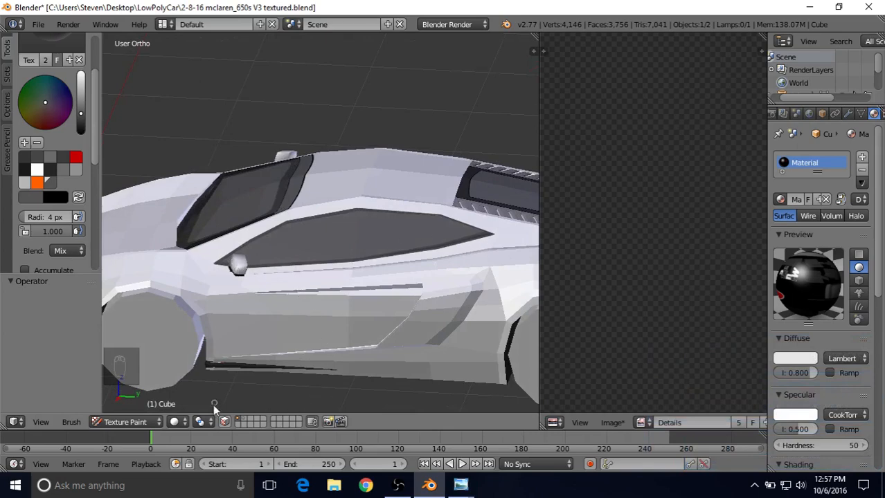
# Step: Turn on face selection masking, choose the second-row medium gray swatch, and enlarge the brush radius to 49 px
pyautogui.click(224, 423)
pyautogui.moveTo(323, 201)
pyautogui.mouseDown(button='middle')
pyautogui.moveTo(326, 192)
pyautogui.moveTo(317, 195)
pyautogui.mouseUp(button='middle')
pyautogui.scroll(2, 318, 195)
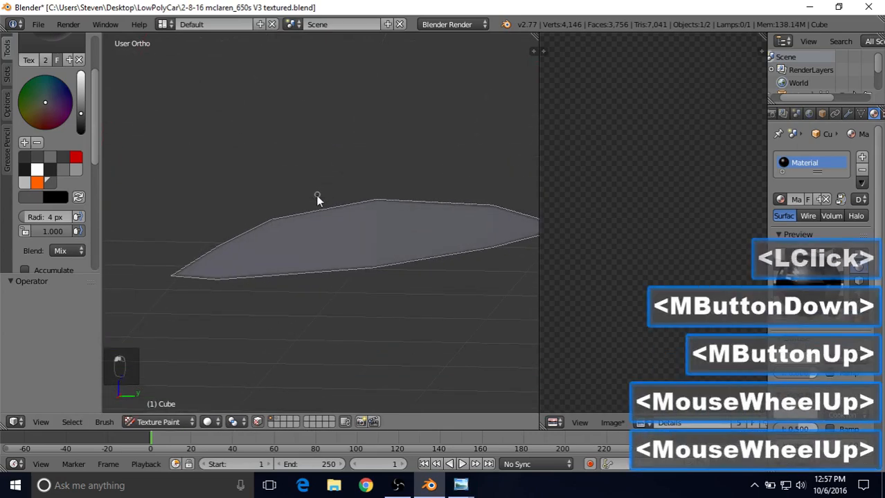
pyautogui.click(61, 171)
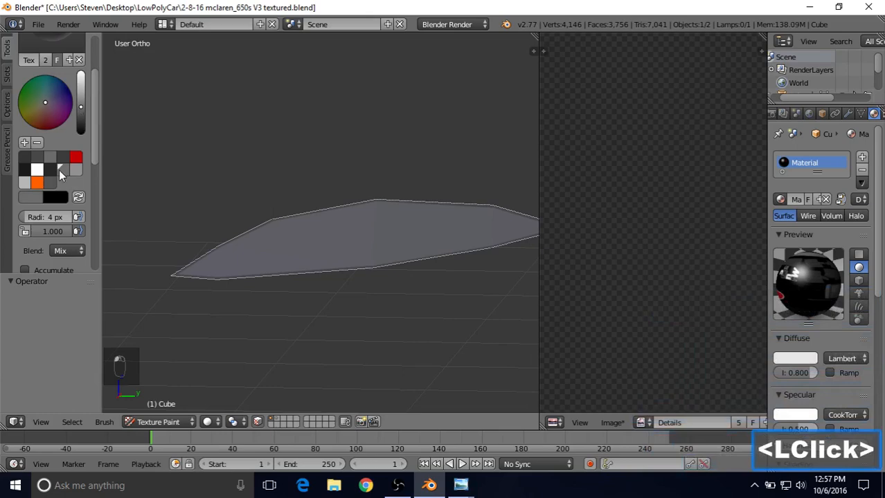
pyautogui.press('f')
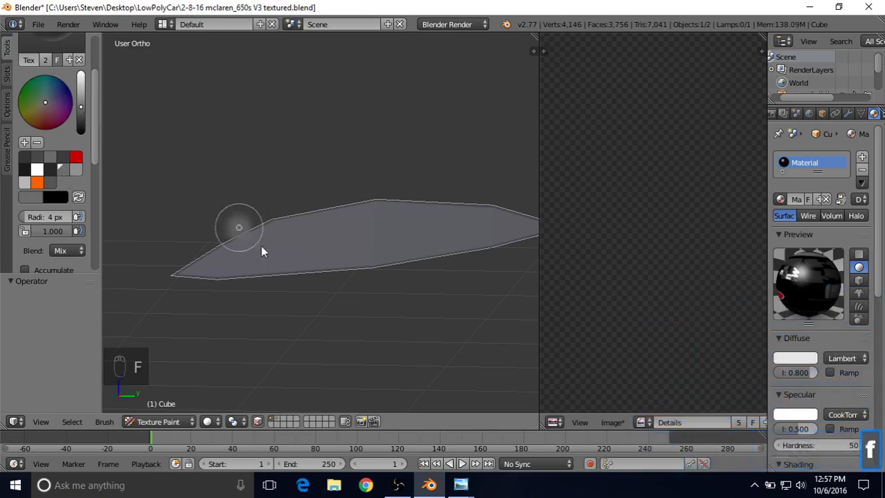
pyautogui.click(287, 237)
pyautogui.moveTo(270, 239)
pyautogui.mouseDown()
pyautogui.moveTo(229, 241)
pyautogui.moveTo(160, 270)
pyautogui.mouseUp()
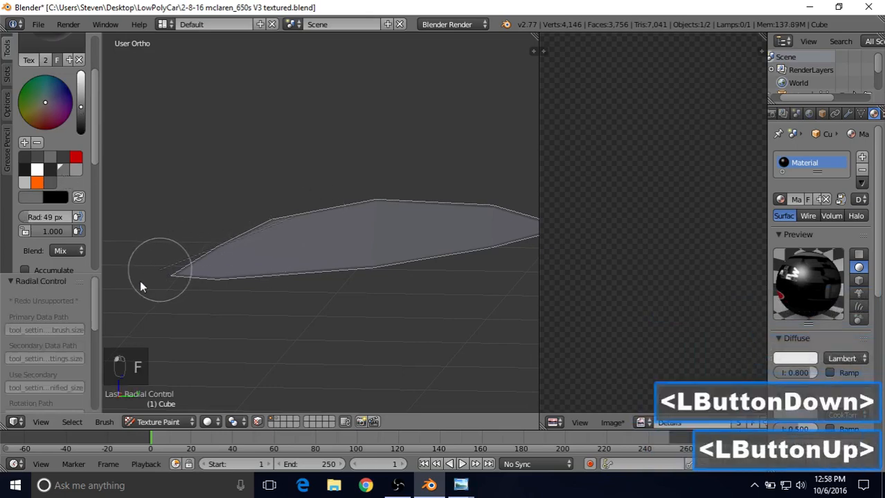
# Step: Set the stroke method to Space and brush medium gray across the side window from front to rear
pyautogui.moveTo(94, 161); pyautogui.dragTo(85, 227)
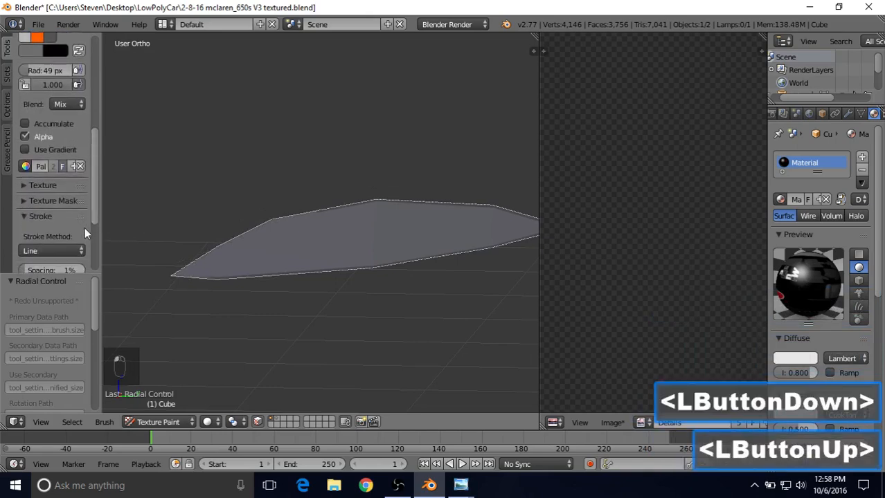
pyautogui.click(52, 251)
pyautogui.click(42, 206)
pyautogui.moveTo(187, 272)
pyautogui.mouseDown()
pyautogui.moveTo(338, 286)
pyautogui.moveTo(420, 267)
pyautogui.moveTo(410, 260)
pyautogui.moveTo(527, 239)
pyautogui.moveTo(448, 212)
pyautogui.moveTo(259, 208)
pyautogui.moveTo(406, 210)
pyautogui.moveTo(422, 220)
pyautogui.mouseUp()
pyautogui.keyDown('shift'); pyautogui.moveTo(363, 240); pyautogui.dragTo(243, 244, button='middle'); pyautogui.keyUp('shift')
pyautogui.moveTo(360, 220); pyautogui.dragTo(478, 251)
# Step: Turn off face selection masking and examine the gray side window on the whole car
pyautogui.click(258, 421)
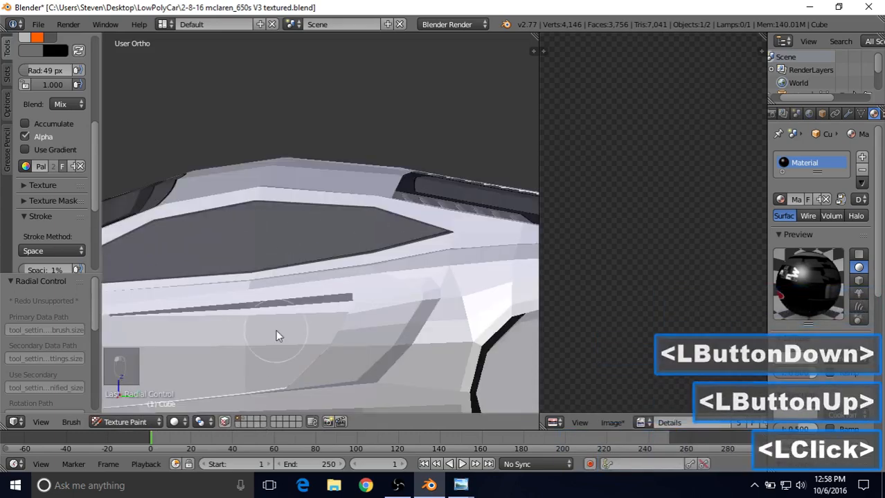
pyautogui.scroll(-3, 276, 335)
pyautogui.moveTo(262, 243); pyautogui.dragTo(344, 236, button='middle')
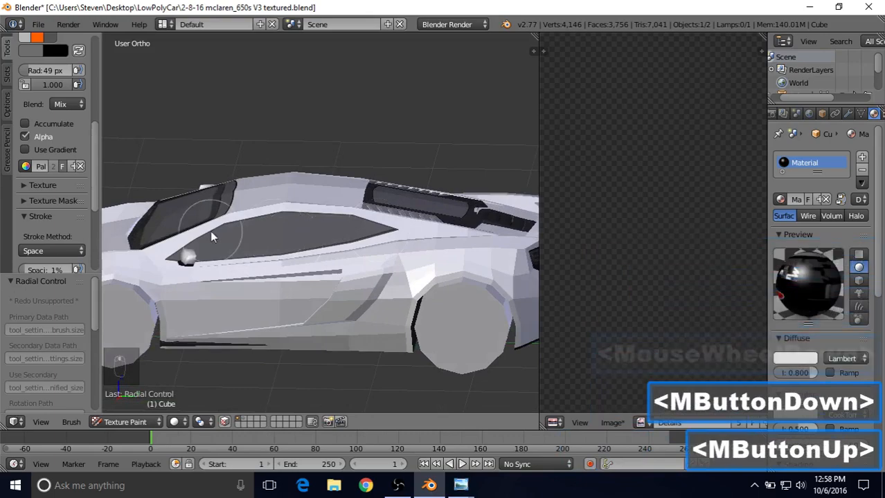
pyautogui.scroll(1, 290, 248)
# Step: Switch to Windows Photo Viewer, check the window divider in the McLaren 650S mirror photo, and return to Blender
pyautogui.click(460, 485)
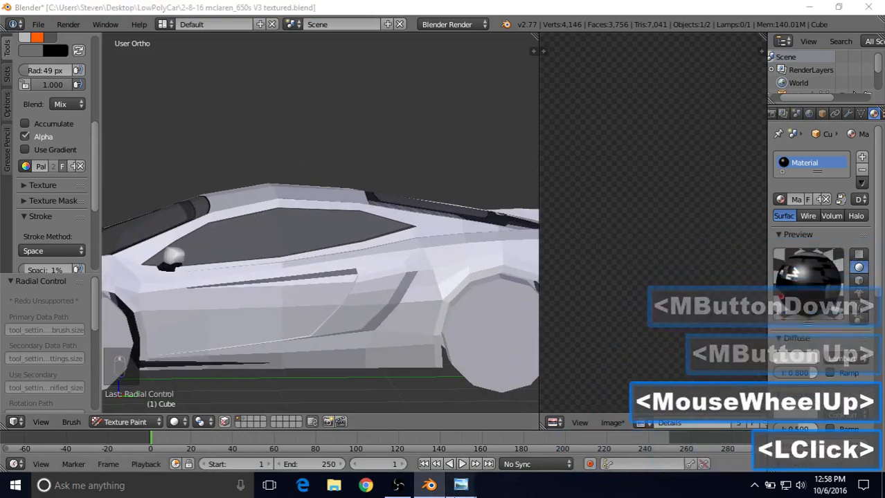
pyautogui.click(465, 429)
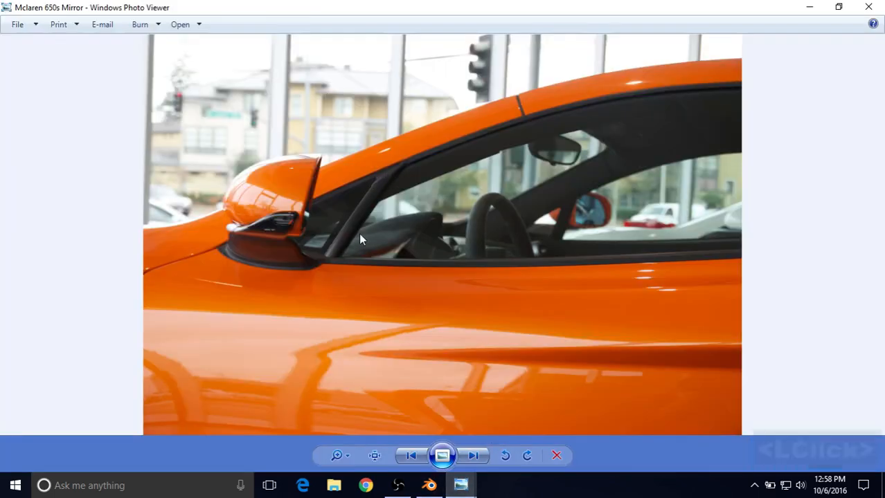
pyautogui.click(429, 485)
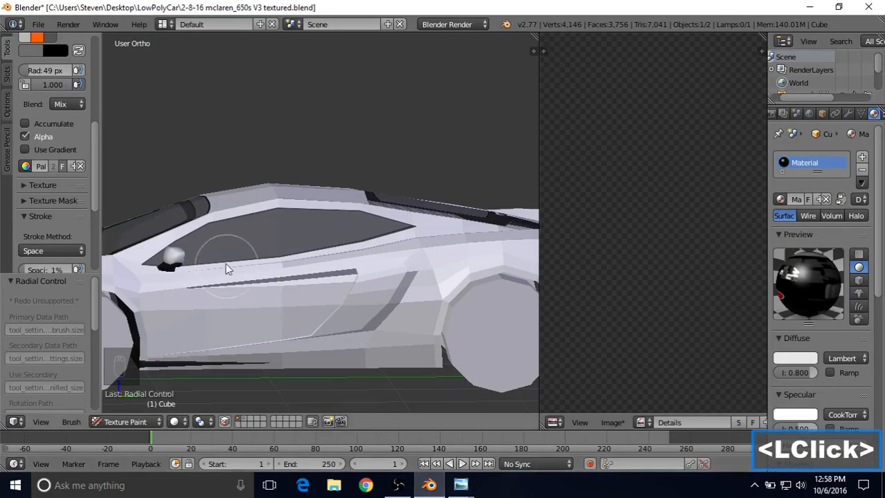
# Step: Turn face selection masking back on and show the isolated side window in the right orthographic view
pyautogui.keyDown('shift'); pyautogui.moveTo(228, 257); pyautogui.dragTo(191, 283, button='middle'); pyautogui.keyUp('shift')
pyautogui.moveTo(254, 241); pyautogui.dragTo(350, 244, button='middle')
pyautogui.keyDown('shift'); pyautogui.moveTo(357, 242); pyautogui.dragTo(364, 261, button='middle'); pyautogui.keyUp('shift')
pyautogui.click(226, 422)
pyautogui.moveTo(277, 288); pyautogui.dragTo(294, 261, button='middle')
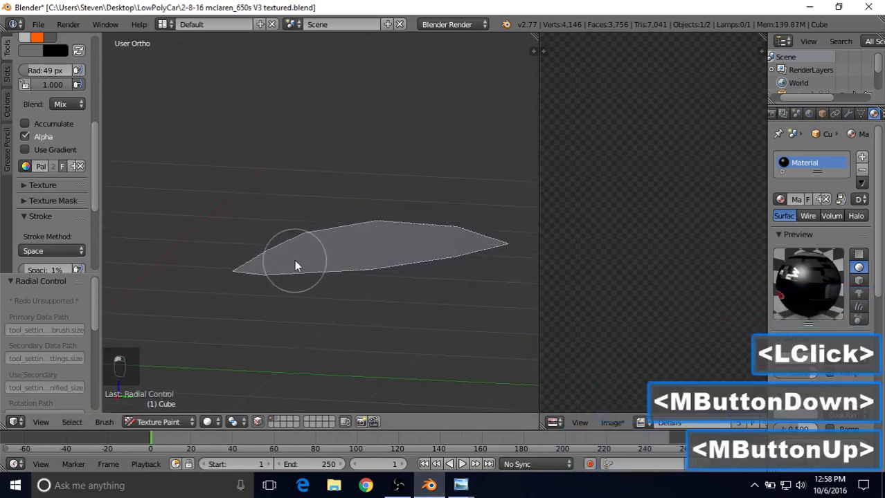
pyautogui.press('KP_3')
pyautogui.scroll(3, 294, 260)
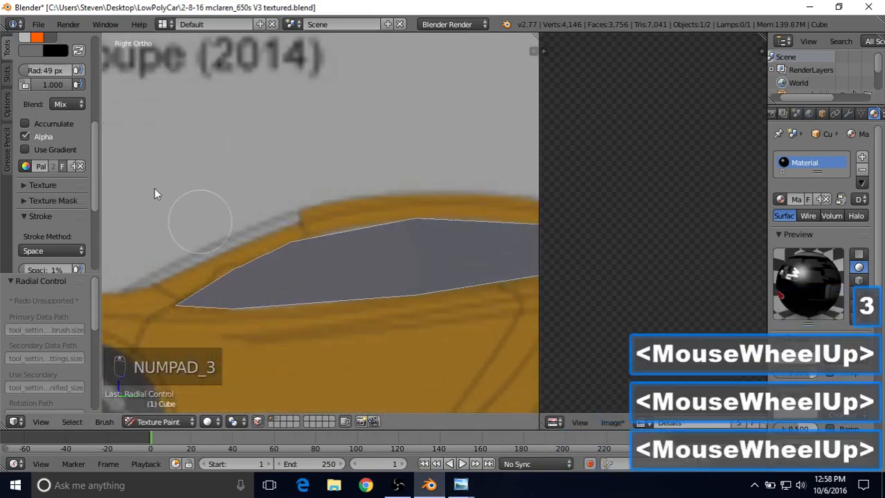
# Step: Set the brush color to black, the brush radius to 10 px, and the stroke method to Line
pyautogui.moveTo(93, 143); pyautogui.dragTo(96, 84)
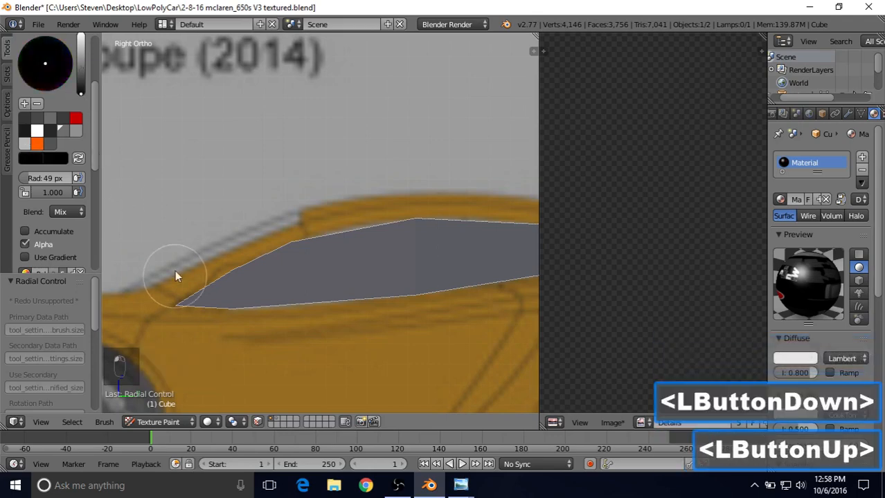
pyautogui.click(47, 177)
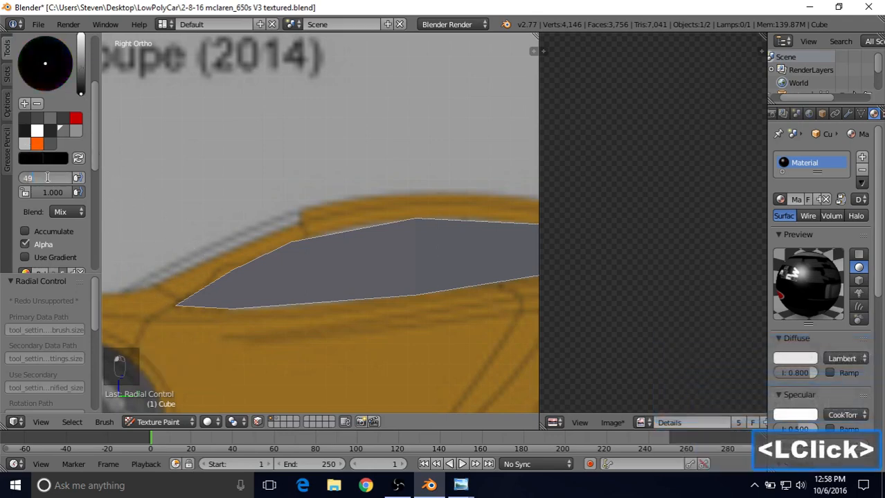
pyautogui.write('10')
pyautogui.press('Return')
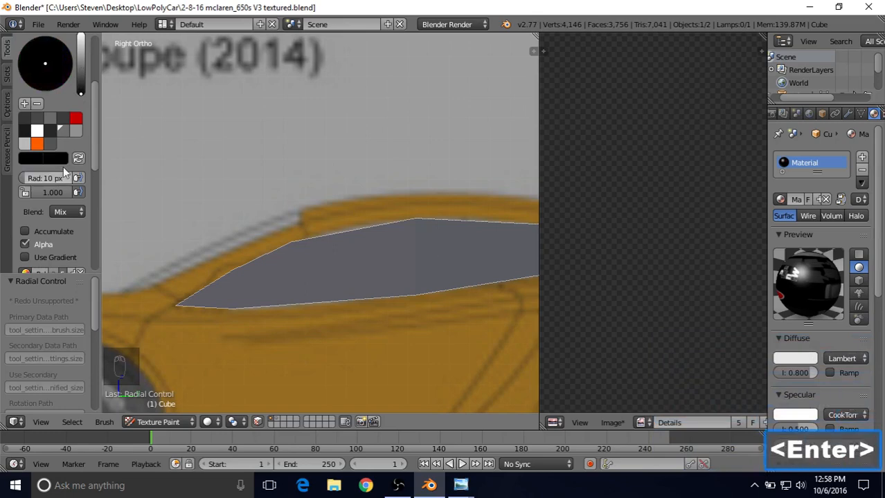
pyautogui.moveTo(95, 159); pyautogui.dragTo(90, 223)
pyautogui.click(44, 186)
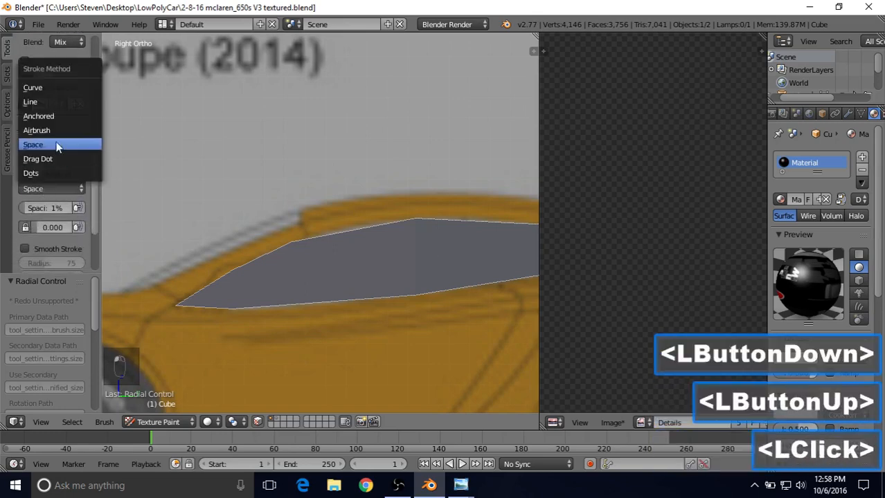
pyautogui.click(54, 105)
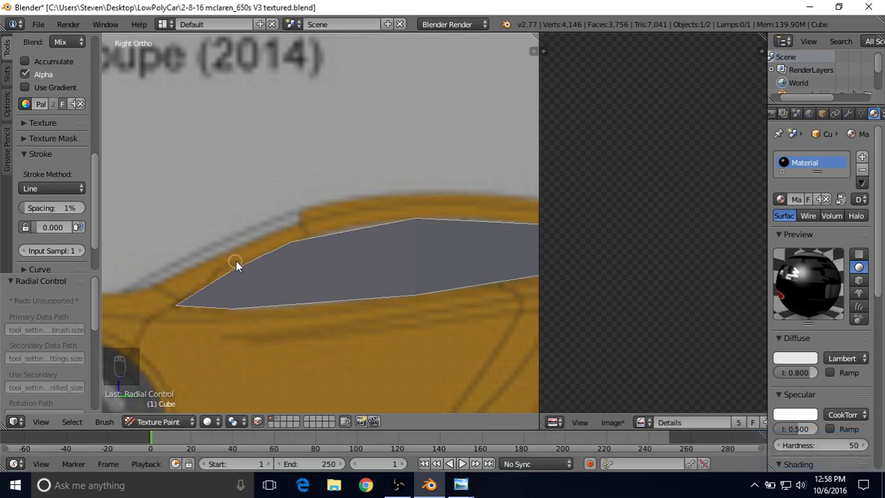
# Step: Paint a vertical black divider across the side window near its front corner, using overlapping lines to widen it
pyautogui.moveTo(236, 264); pyautogui.dragTo(237, 264)
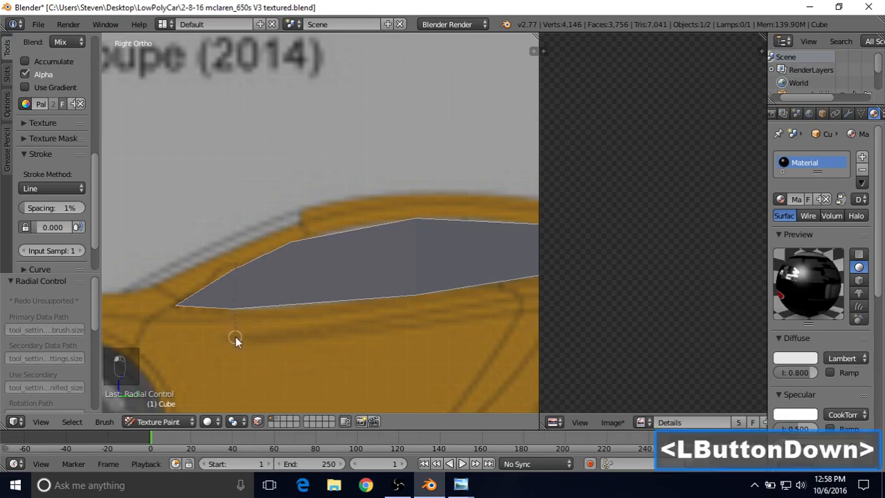
pyautogui.keyDown('alt'); pyautogui.moveTo(235, 340); pyautogui.dragTo(246, 348); pyautogui.keyUp('alt')
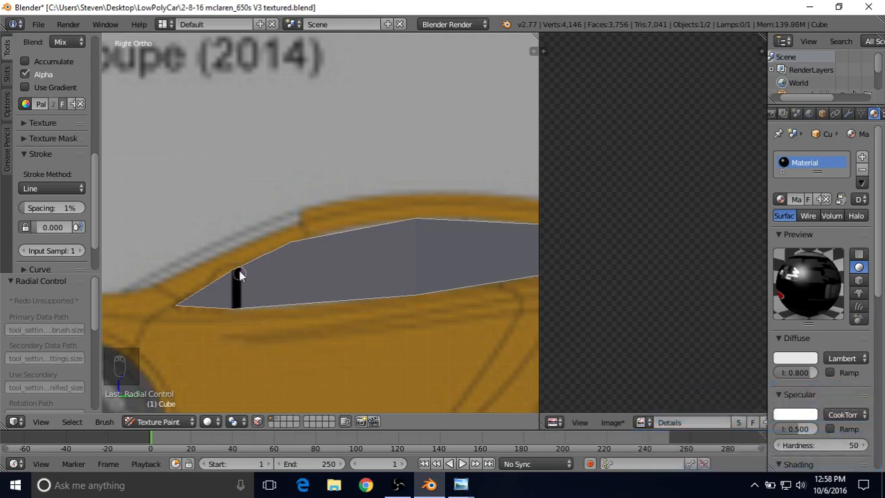
pyautogui.keyDown('alt'); pyautogui.moveTo(241, 256); pyautogui.dragTo(241, 322); pyautogui.keyUp('alt')
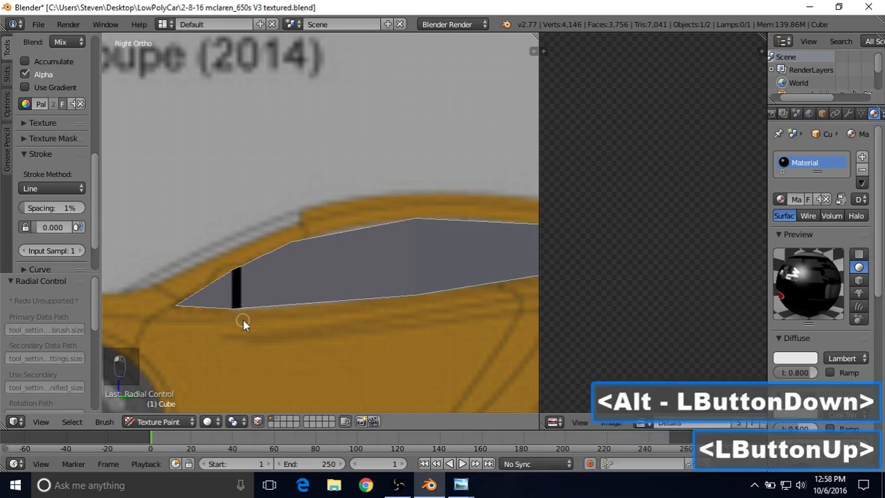
pyautogui.moveTo(241, 257); pyautogui.dragTo(243, 337)
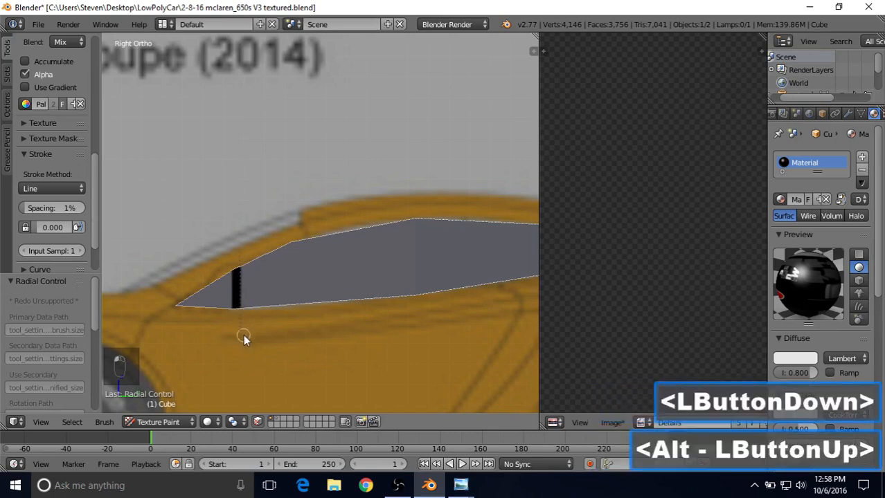
pyautogui.hotkey('ctrl', 'z')
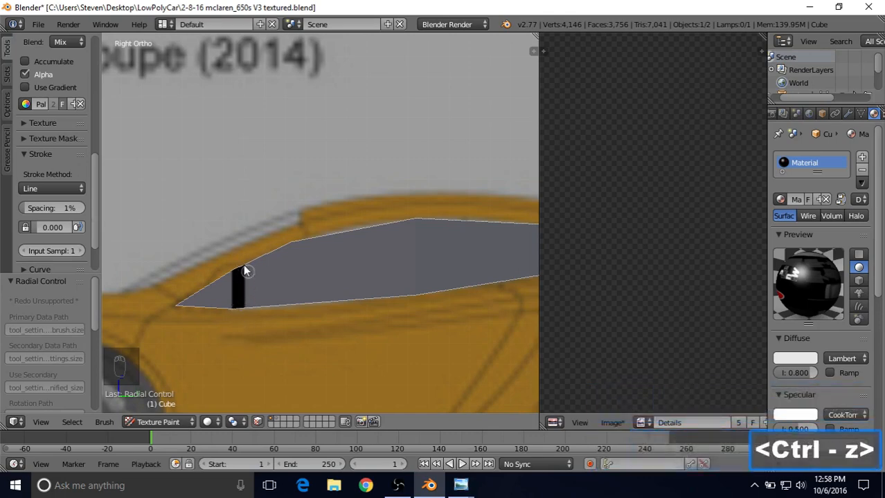
pyautogui.keyDown('alt'); pyautogui.moveTo(239, 262); pyautogui.dragTo(237, 340); pyautogui.keyUp('alt')
# Step: Paint a thick slanted black pillar across the rear part of the side window with adjacent parallel lines
pyautogui.keyDown('shift'); pyautogui.moveTo(276, 256); pyautogui.dragTo(254, 238, button='middle'); pyautogui.keyUp('shift')
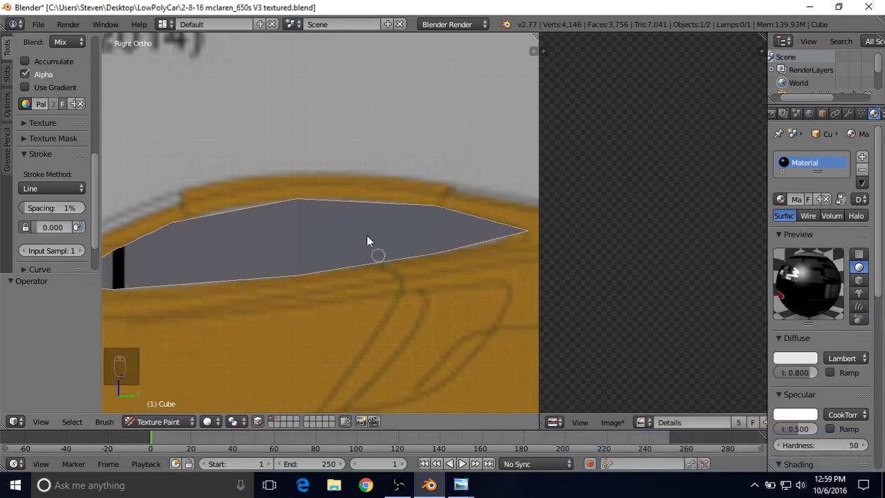
pyautogui.moveTo(390, 262); pyautogui.dragTo(374, 227)
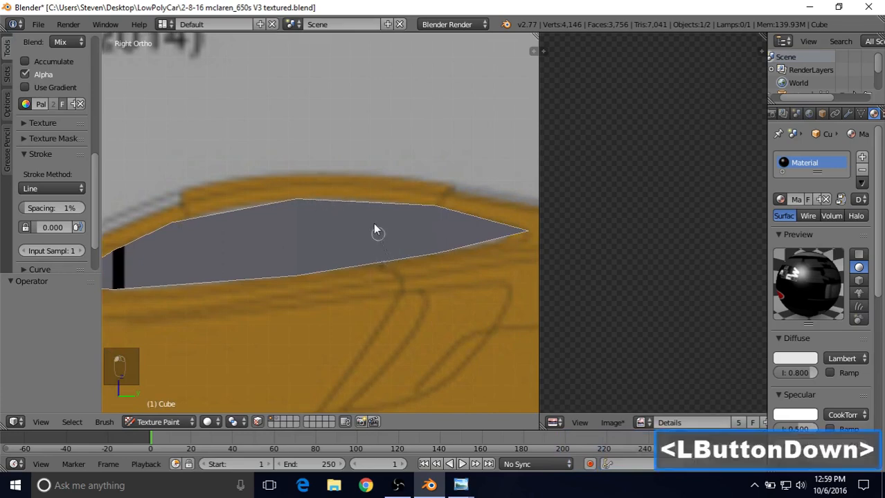
pyautogui.moveTo(338, 168); pyautogui.dragTo(337, 168)
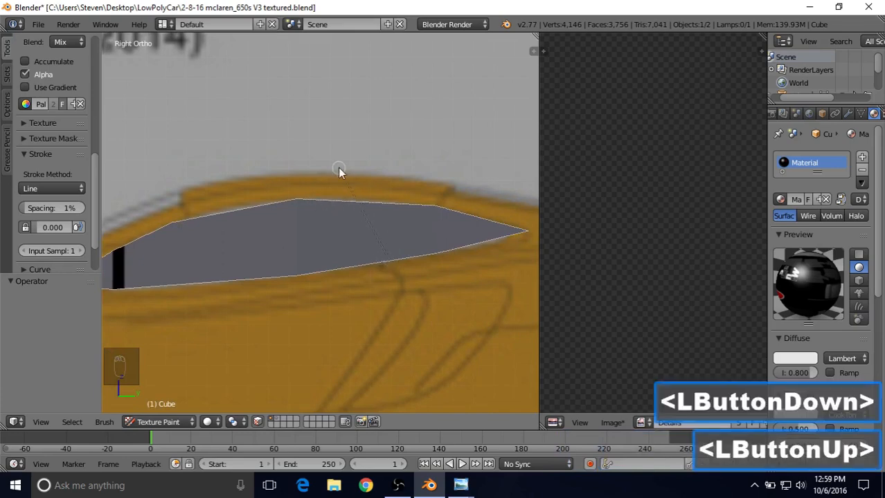
pyautogui.moveTo(399, 257); pyautogui.dragTo(349, 167)
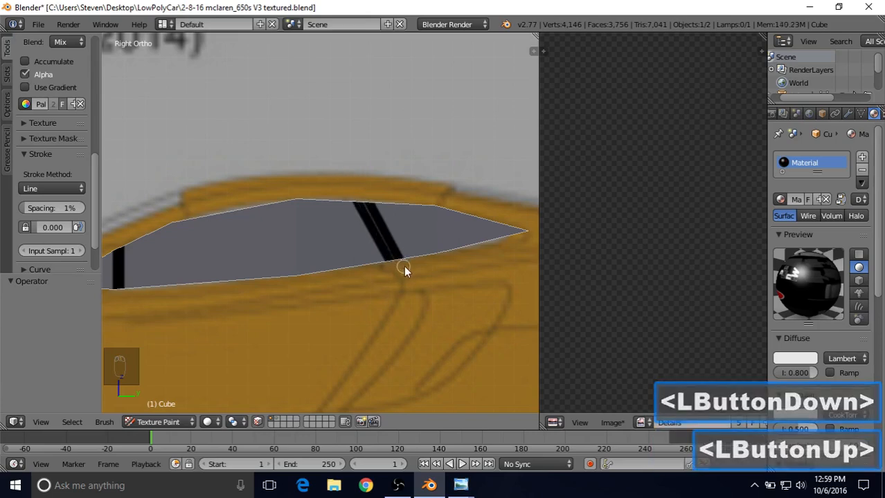
pyautogui.moveTo(404, 265); pyautogui.dragTo(351, 185)
pyautogui.moveTo(405, 264); pyautogui.dragTo(359, 184)
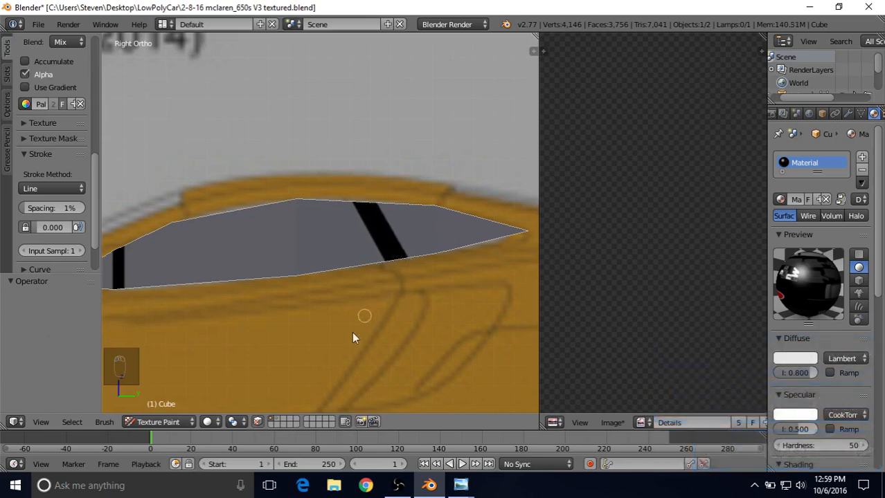
# Step: Turn off face selection masking and examine the two black window dividers on the whole car
pyautogui.click(258, 422)
pyautogui.scroll(-3, 337, 292)
pyautogui.scroll(-2, 337, 293)
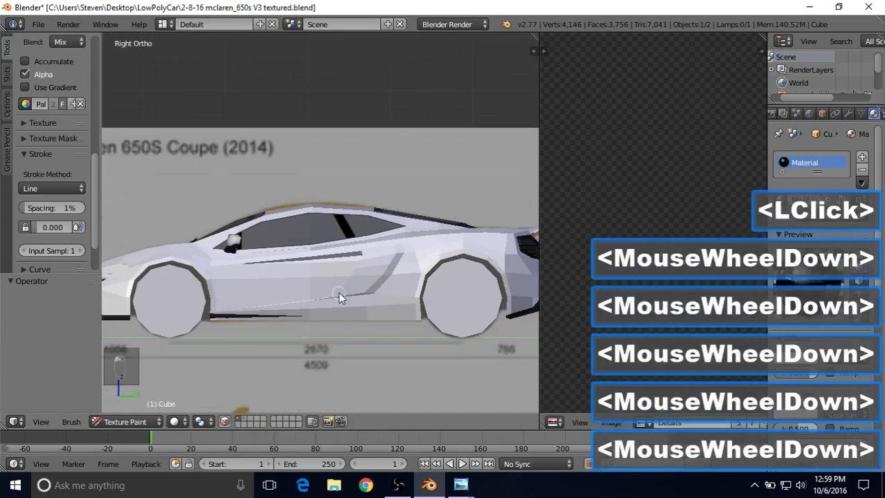
pyautogui.moveTo(337, 292); pyautogui.dragTo(276, 248, button='middle')
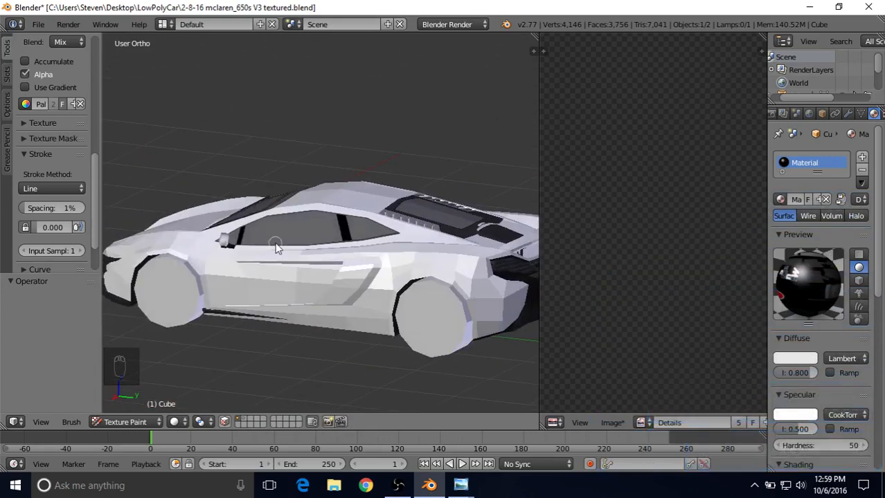
pyautogui.scroll(4, 275, 248)
pyautogui.middleClick(299, 231)
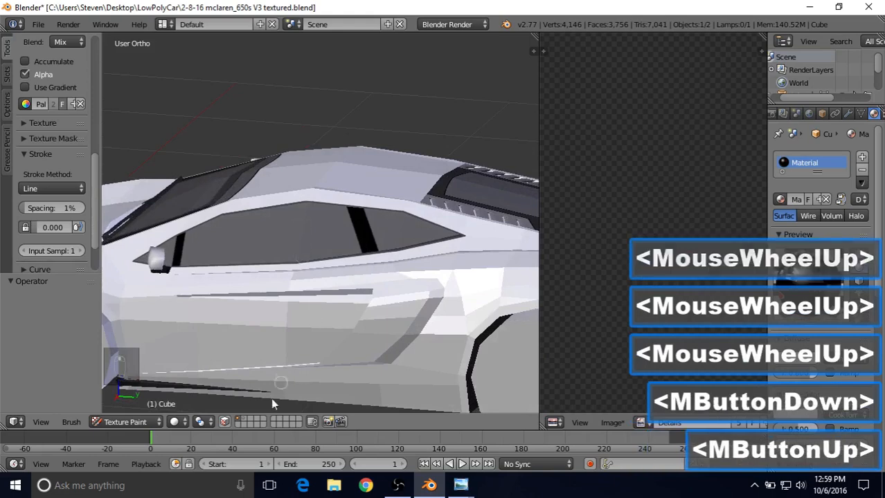
# Step: Mask to the selected window faces again, return to the right orthographic view, and bring up the brush color palette
pyautogui.click(294, 259)
pyautogui.middleClick(328, 207)
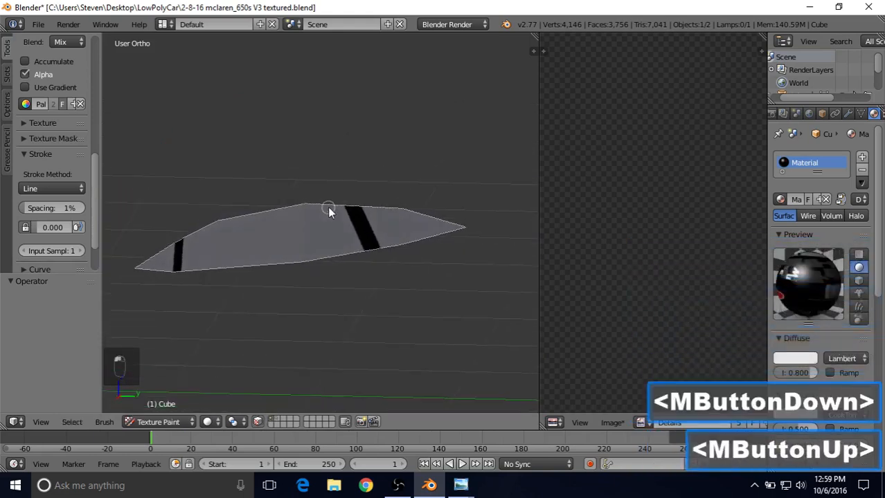
pyautogui.press('KP_3')
pyautogui.moveTo(95, 165); pyautogui.dragTo(97, 84)
# Step: Try the light, medium and dark gray palette swatches as the brush color
pyautogui.click(77, 142)
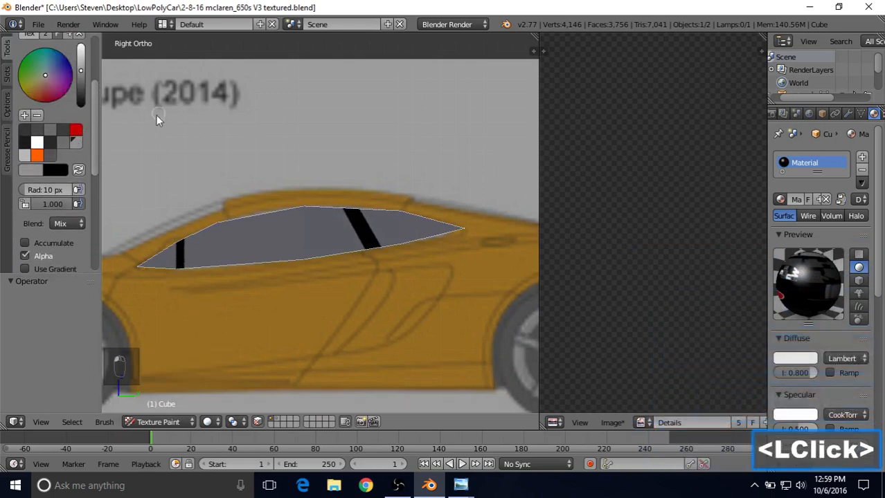
pyautogui.click(53, 131)
pyautogui.click(65, 145)
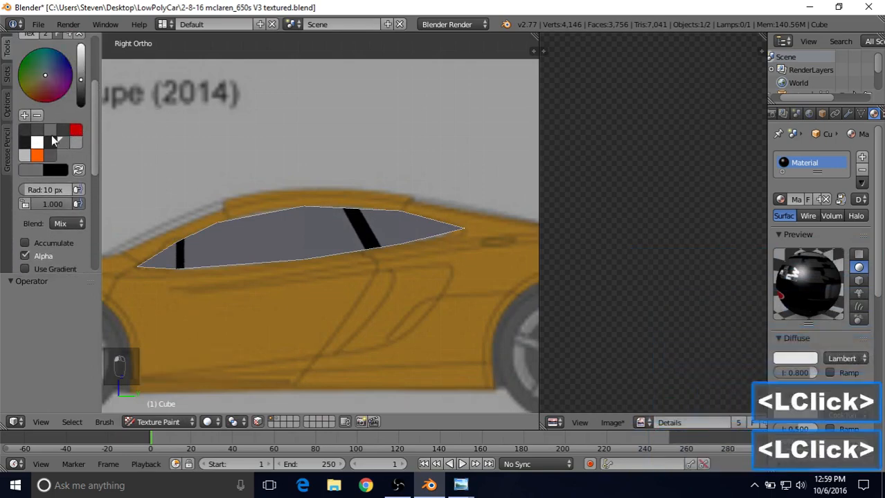
pyautogui.click(48, 132)
pyautogui.click(37, 131)
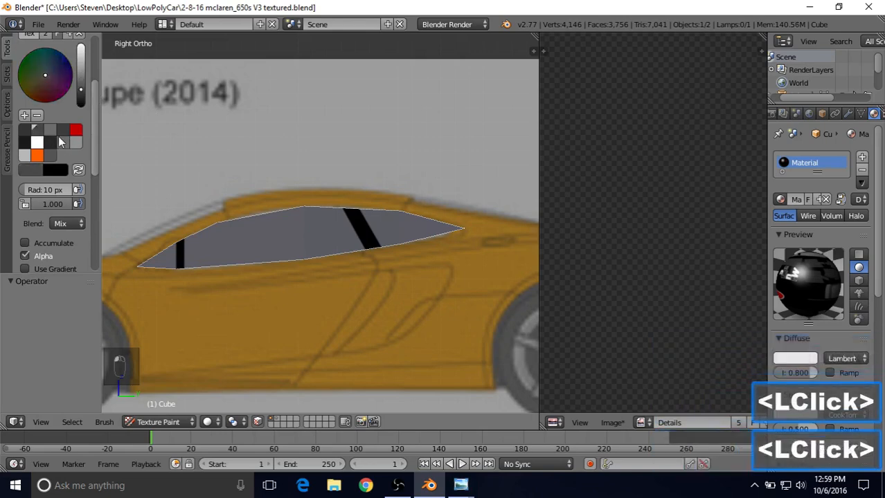
pyautogui.click(78, 143)
# Step: Pick a gray palette swatch for the brush, lighten it slightly, and set the brush radius to 3 px
pyautogui.click(64, 144)
pyautogui.moveTo(81, 80); pyautogui.dragTo(81, 74)
pyautogui.click(58, 190)
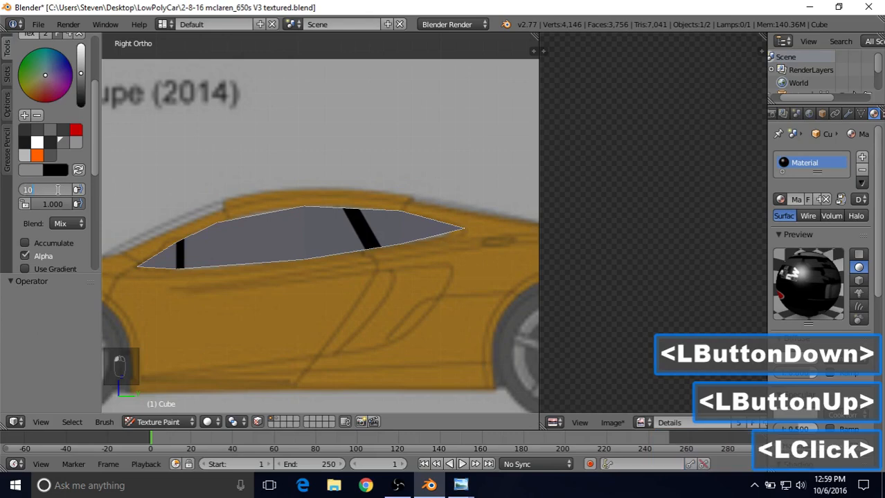
pyautogui.write('3')
pyautogui.press('Return')
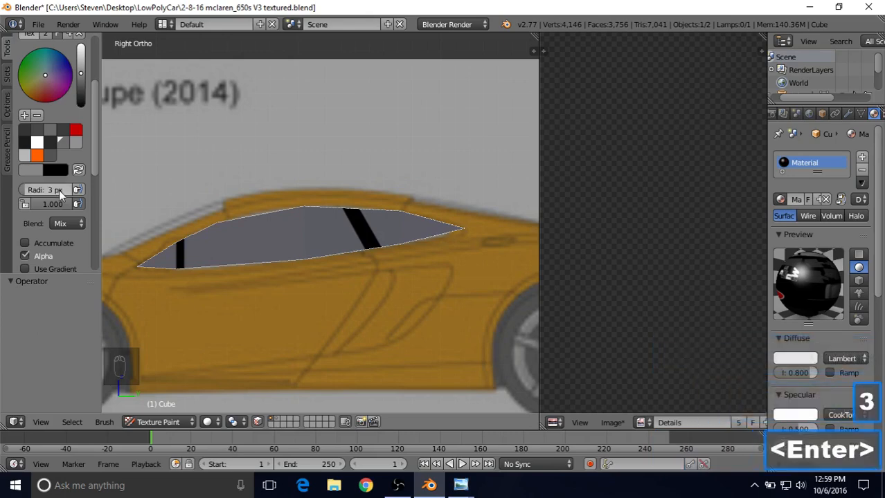
# Step: Try outlining the rear window pane with thin light gray lines along its edges and the slanted black divider
pyautogui.scroll(2, 275, 292)
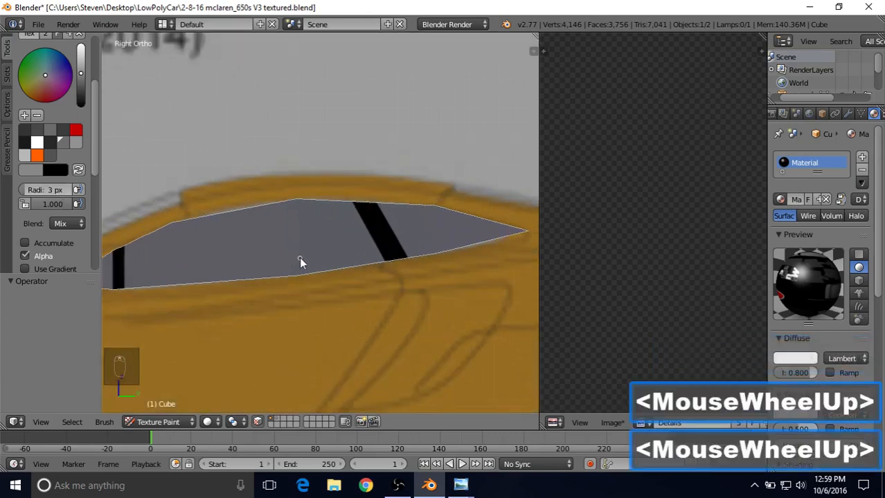
pyautogui.keyDown('shift'); pyautogui.moveTo(300, 259); pyautogui.dragTo(271, 266, button='middle'); pyautogui.keyUp('shift')
pyautogui.scroll(1, 271, 266)
pyautogui.keyDown('shift'); pyautogui.moveTo(316, 239); pyautogui.dragTo(325, 244, button='middle'); pyautogui.keyUp('shift')
pyautogui.keyDown('shift'); pyautogui.moveTo(325, 243); pyautogui.dragTo(247, 257, button='middle'); pyautogui.keyUp('shift')
pyautogui.scroll(1, 291, 247)
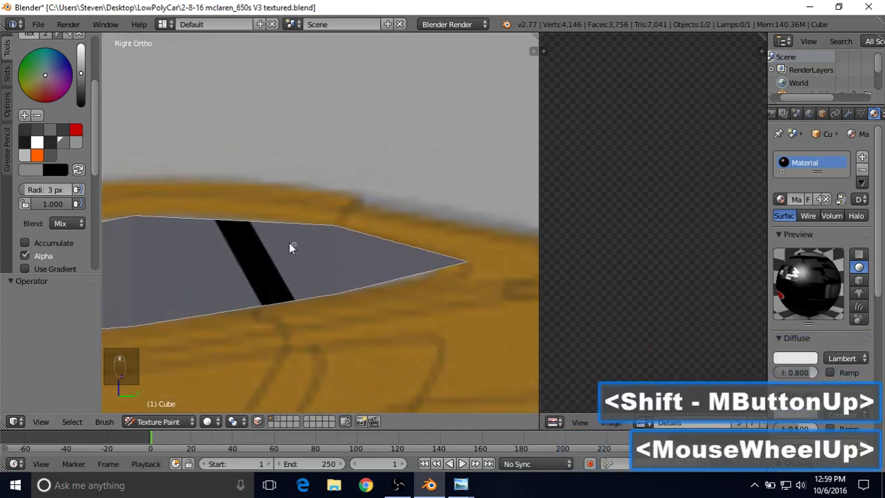
pyautogui.click(252, 228)
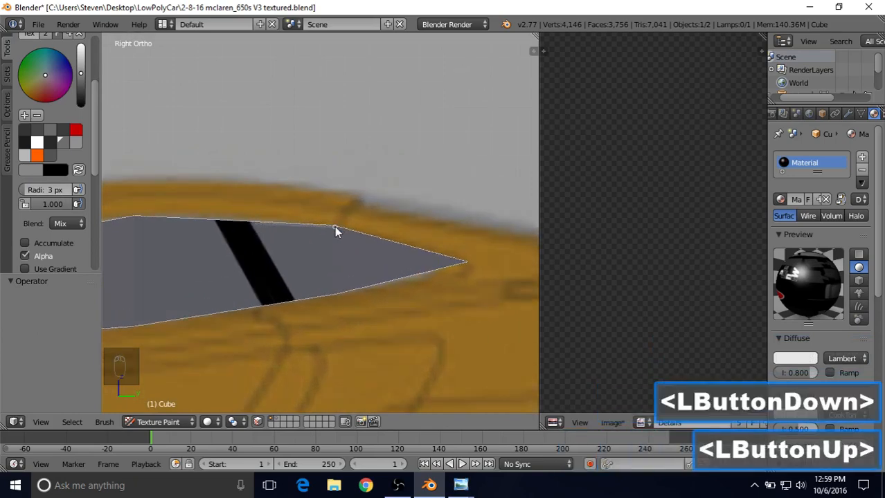
pyautogui.moveTo(336, 232)
pyautogui.mouseDown()
pyautogui.moveTo(466, 266)
pyautogui.moveTo(296, 302)
pyautogui.mouseUp()
pyautogui.click(334, 298)
pyautogui.click(283, 259)
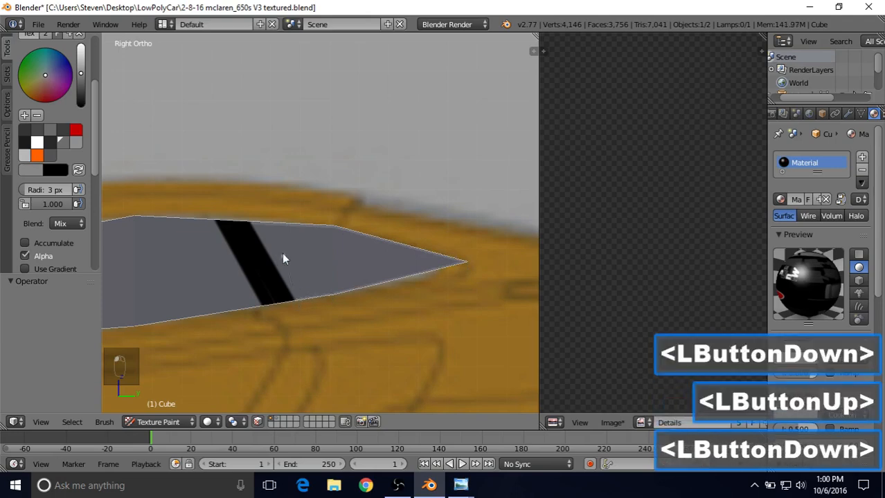
pyautogui.moveTo(256, 227); pyautogui.dragTo(253, 227)
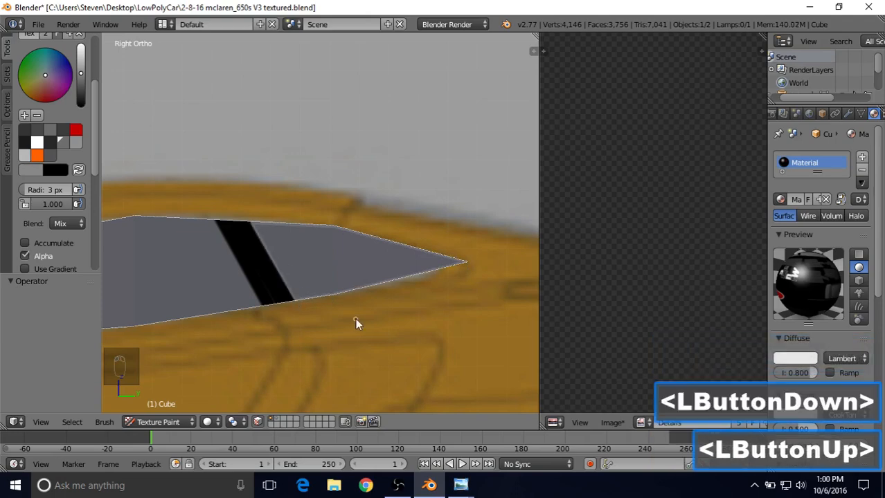
# Step: Try a thin light gray outline around the large middle window pane between the two black dividers
pyautogui.keyDown('shift'); pyautogui.moveTo(334, 277); pyautogui.dragTo(393, 259, button='middle'); pyautogui.keyUp('shift')
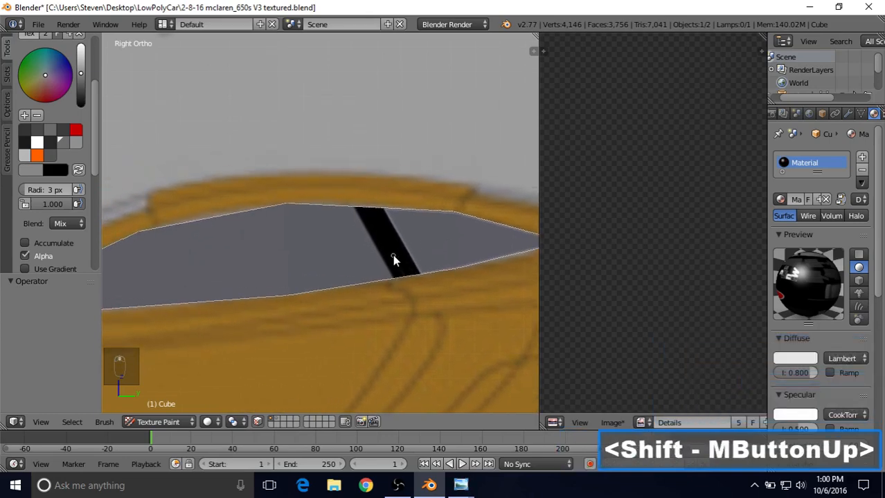
pyautogui.scroll(1, 359, 226)
pyautogui.click(358, 205)
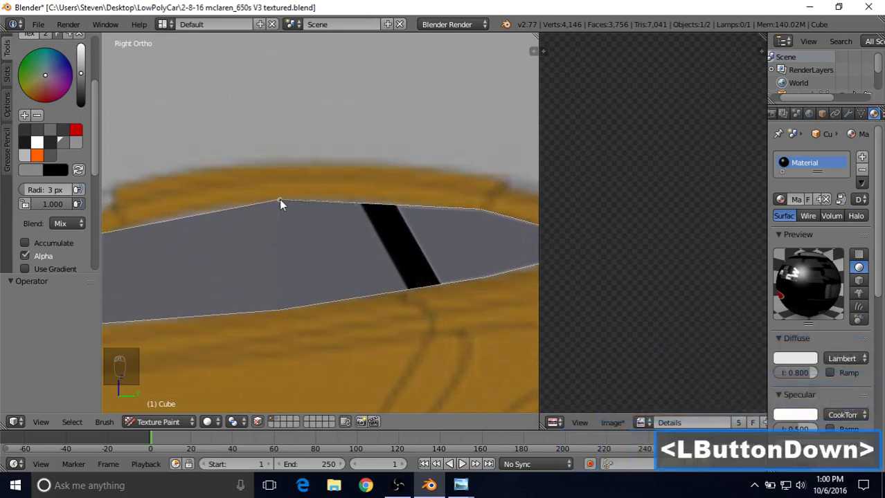
pyautogui.keyDown('shift'); pyautogui.moveTo(279, 200); pyautogui.dragTo(444, 179, button='middle'); pyautogui.keyUp('shift')
pyautogui.click(443, 179)
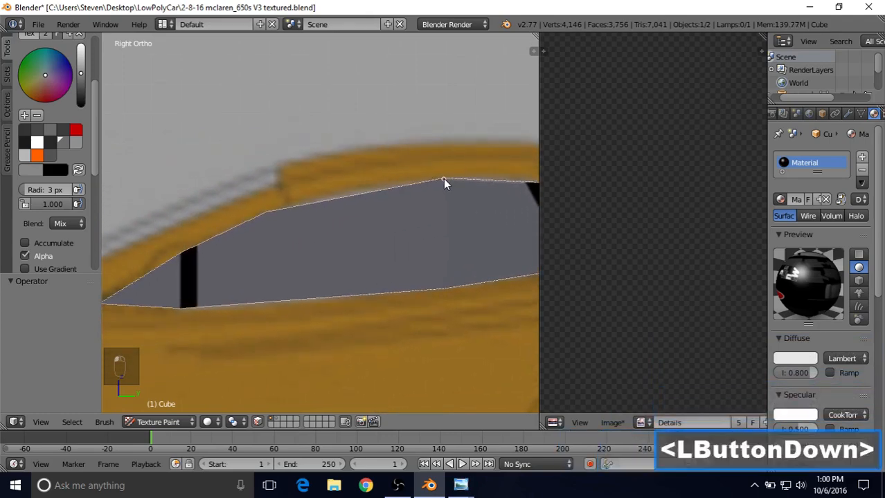
pyautogui.click(261, 216)
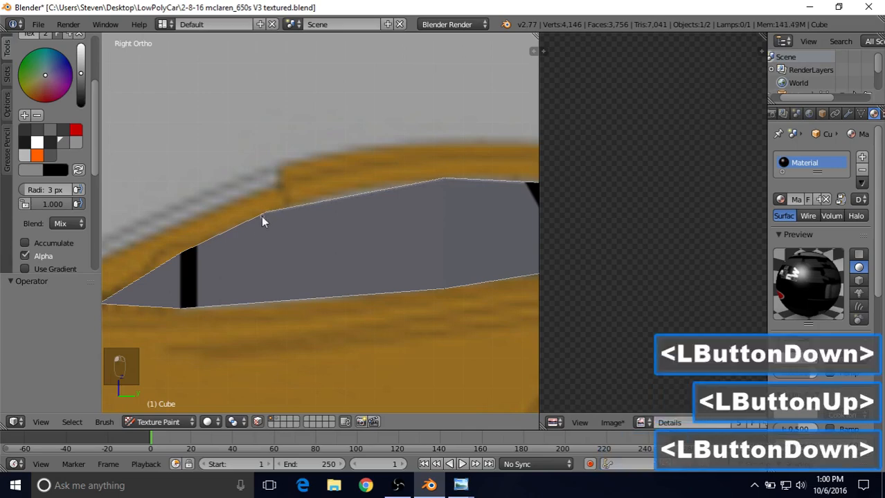
pyautogui.moveTo(216, 239); pyautogui.dragTo(198, 250)
pyautogui.click(198, 266)
pyautogui.moveTo(200, 303); pyautogui.dragTo(445, 287)
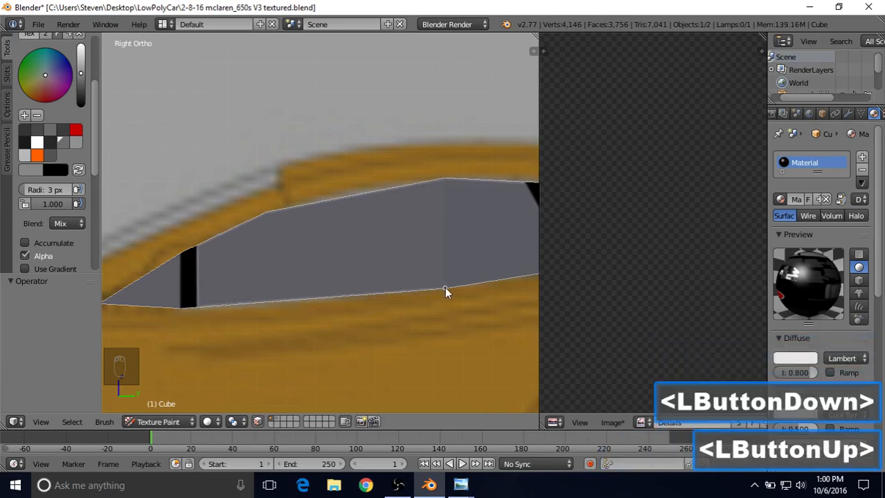
pyautogui.keyDown('shift'); pyautogui.moveTo(444, 286); pyautogui.dragTo(245, 297, button='middle'); pyautogui.keyUp('shift')
pyautogui.moveTo(246, 297)
pyautogui.mouseDown()
pyautogui.moveTo(346, 275)
pyautogui.moveTo(375, 278)
pyautogui.moveTo(325, 202)
pyautogui.mouseUp()
# Step: Try outlining the small triangular front window pane in light gray, including the front divider's forward edge
pyautogui.scroll(-1, 295, 270)
pyautogui.moveTo(277, 242)
pyautogui.keyDown('shift'); pyautogui.mouseDown(button='middle')
pyautogui.moveTo(253, 214)
pyautogui.moveTo(438, 216)
pyautogui.moveTo(316, 243)
pyautogui.mouseUp(button='middle'); pyautogui.keyUp('shift')
pyautogui.scroll(1, 316, 243)
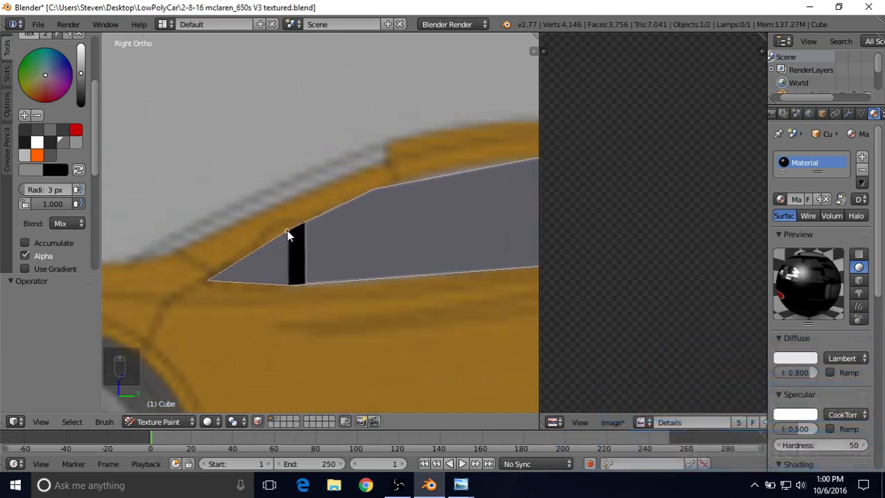
pyautogui.moveTo(288, 235); pyautogui.dragTo(286, 288)
pyautogui.press('alt')
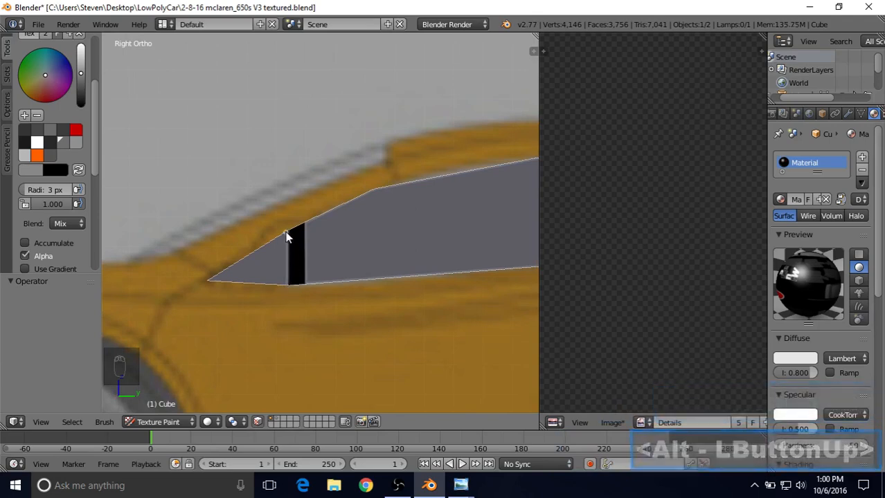
pyautogui.click(216, 280)
pyautogui.moveTo(208, 282); pyautogui.dragTo(231, 277)
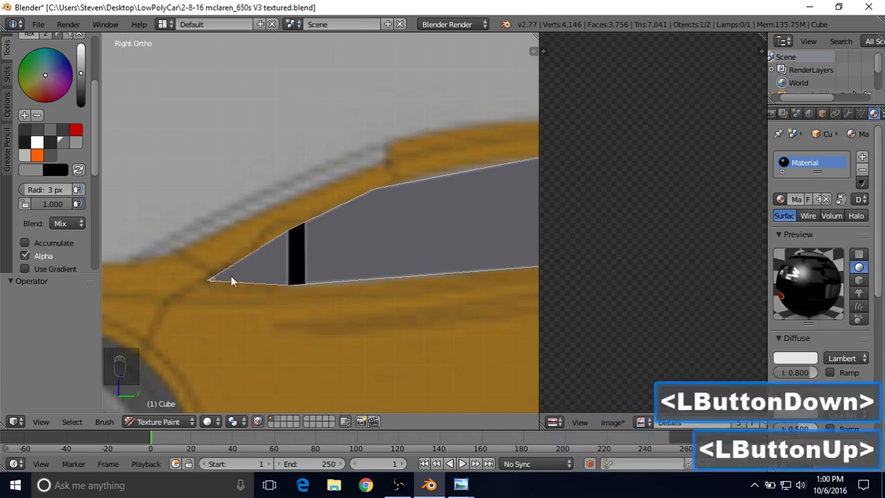
pyautogui.click(226, 279)
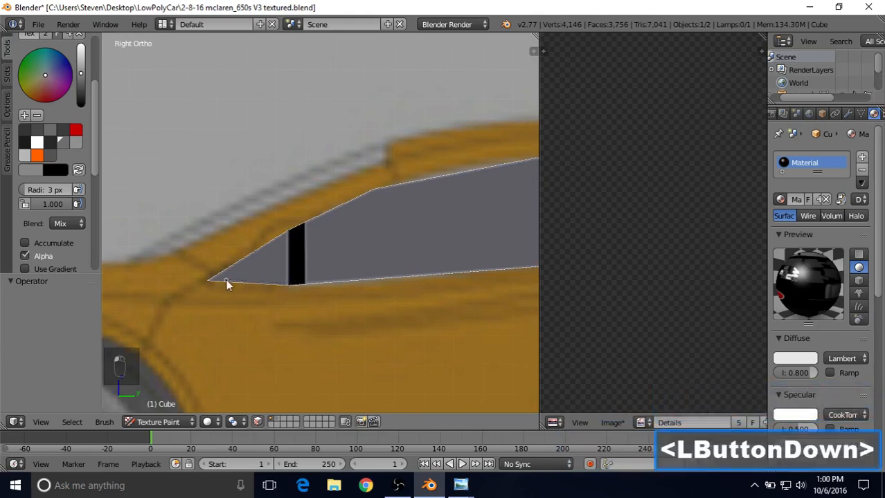
pyautogui.keyDown('shift'); pyautogui.moveTo(326, 265); pyautogui.dragTo(299, 284, button='middle'); pyautogui.keyUp('shift')
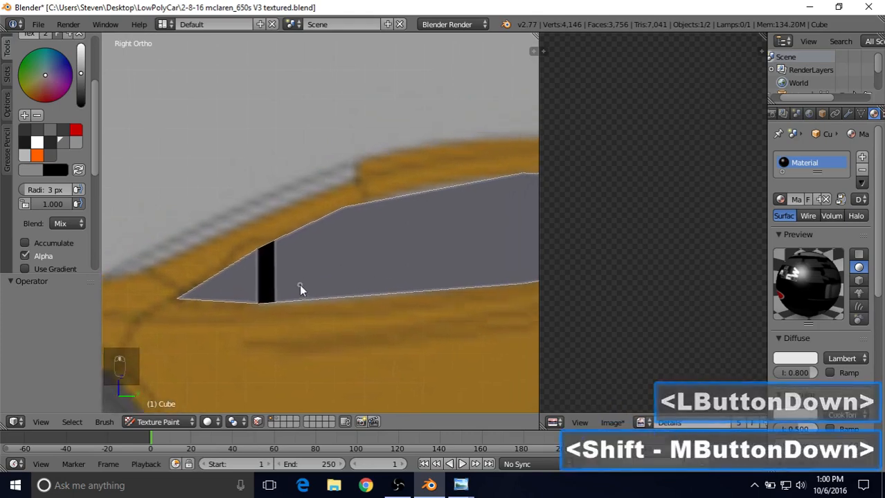
# Step: Turn off face selection masking, examine the side window on the whole car, and compare it with the McLaren 650s Mirror reference photo
pyautogui.click(257, 422)
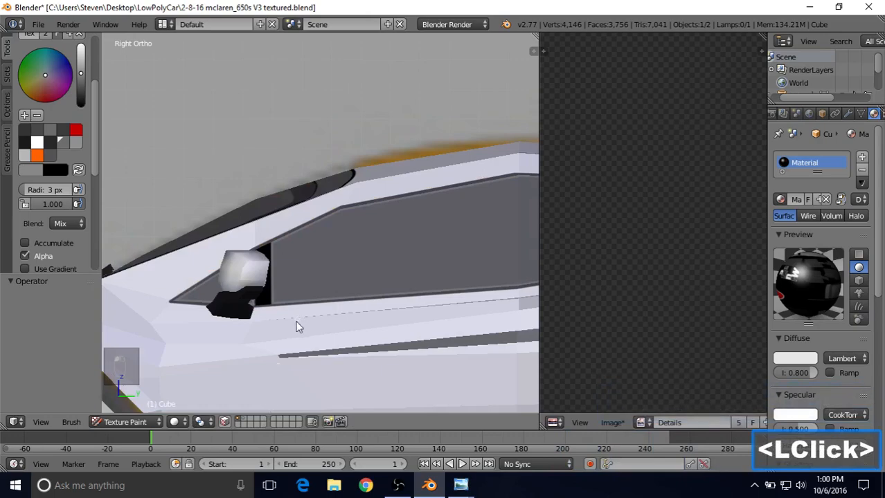
pyautogui.scroll(-5, 297, 321)
pyautogui.moveTo(362, 196); pyautogui.dragTo(375, 231, button='middle')
pyautogui.moveTo(275, 193); pyautogui.dragTo(385, 211, button='middle')
pyautogui.click(450, 490)
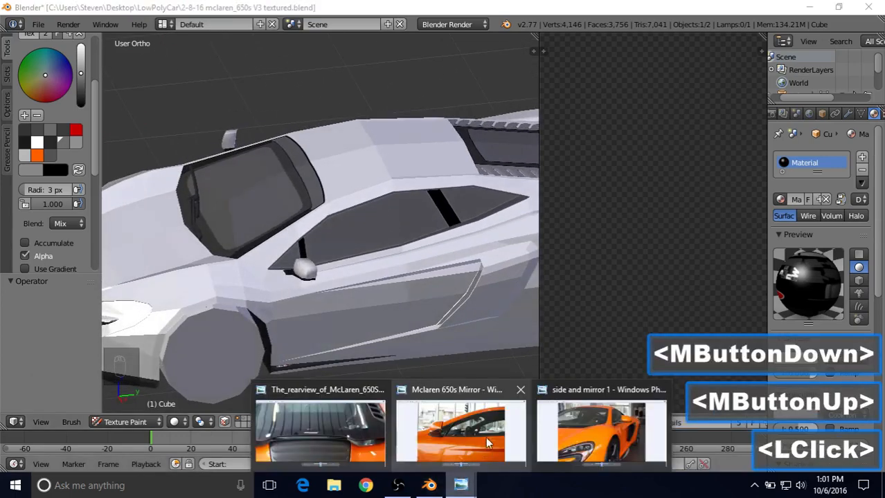
pyautogui.click(486, 436)
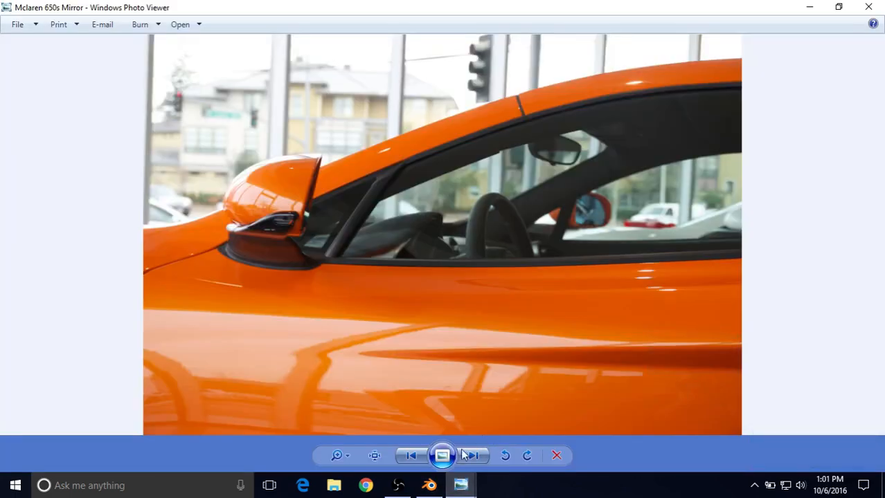
# Step: Return to Blender and undo the light gray outline strokes on the side window
pyautogui.click(429, 485)
pyautogui.moveTo(335, 345); pyautogui.dragTo(367, 259, button='middle')
pyautogui.scroll(2, 365, 249)
pyautogui.hotkey('ctrl', 'z')
pyautogui.hotkey('ctrl', 'z')
pyautogui.hotkey('ctrl', 'z')
pyautogui.hotkey('ctrl', 'z')
pyautogui.hotkey('ctrl', 'z')
pyautogui.hotkey('ctrl', 'z')
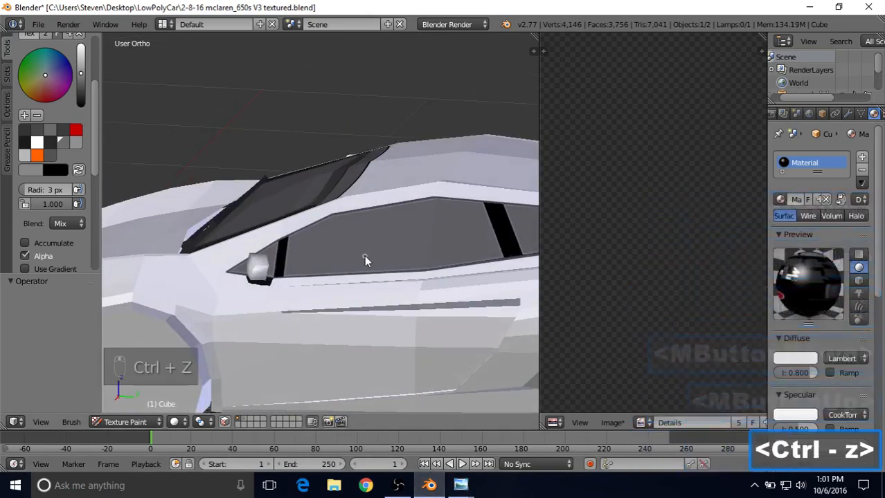
pyautogui.hotkey('ctrl', 'z')
pyautogui.hotkey('ctrl', 'z')
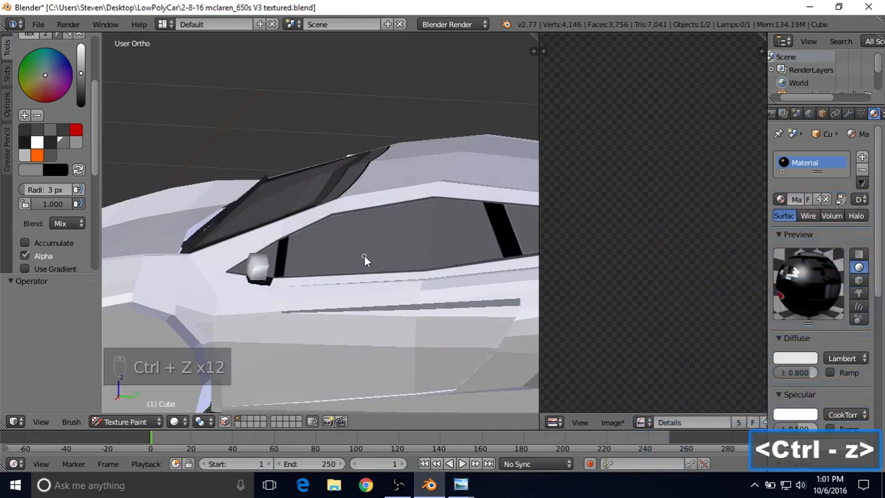
pyautogui.hotkey('ctrl', 'z')
pyautogui.keyDown('shift'); pyautogui.moveTo(402, 252); pyautogui.dragTo(341, 195, button='middle'); pyautogui.keyUp('shift')
pyautogui.hotkey('ctrl', 'z')
pyautogui.hotkey('ctrl', 'z')
pyautogui.hotkey('ctrl', 'z')
pyautogui.hotkey('ctrl', 'z')
pyautogui.hotkey('ctrl', 'z')
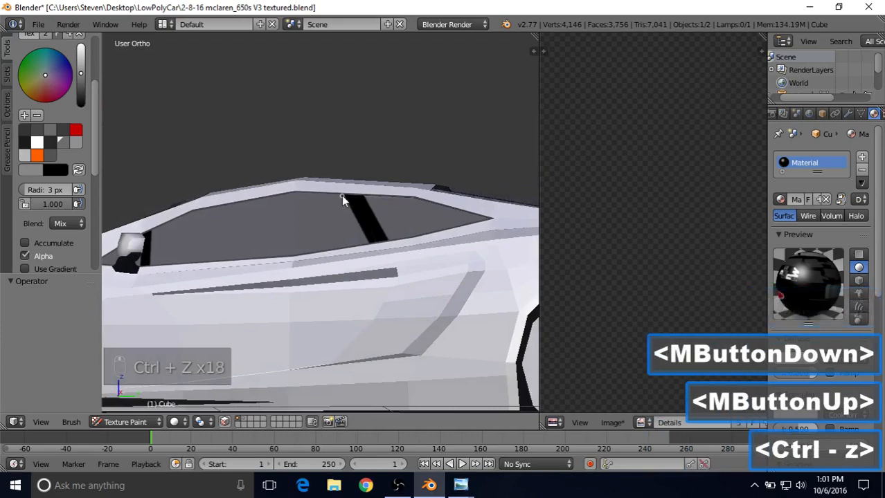
# Step: Select the dark gray palette swatch as the brush color for the trim around the side mirror
pyautogui.scroll(-2, 296, 229)
pyautogui.moveTo(294, 237)
pyautogui.mouseDown(button='middle')
pyautogui.moveTo(369, 246)
pyautogui.moveTo(379, 235)
pyautogui.moveTo(294, 240)
pyautogui.moveTo(346, 256)
pyautogui.moveTo(261, 263)
pyautogui.moveTo(243, 234)
pyautogui.moveTo(236, 299)
pyautogui.moveTo(292, 259)
pyautogui.moveTo(273, 275)
pyautogui.moveTo(266, 253)
pyautogui.moveTo(254, 257)
pyautogui.mouseUp(button='middle')
pyautogui.scroll(2, 261, 264)
pyautogui.click(51, 156)
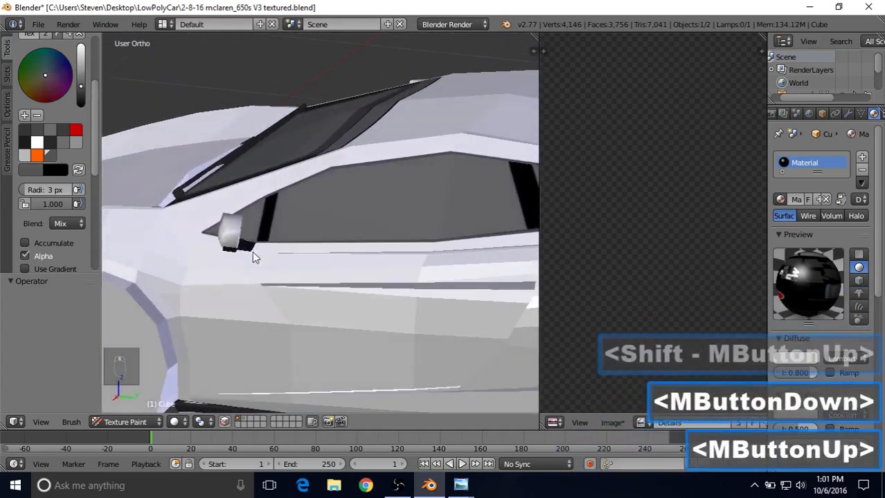
# Step: Turn face selection masking back on, reveal the hidden faces, and select the body faces below the window around the side mirror
pyautogui.click(224, 422)
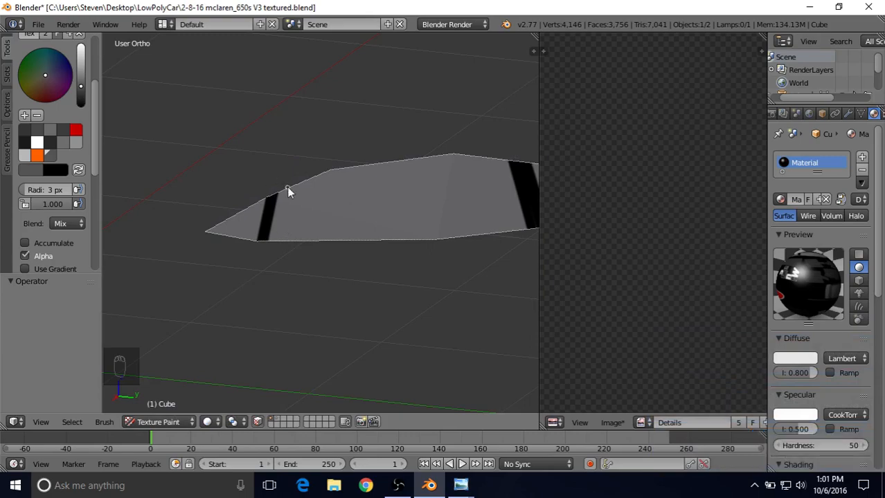
pyautogui.hotkey('alt', 'h')
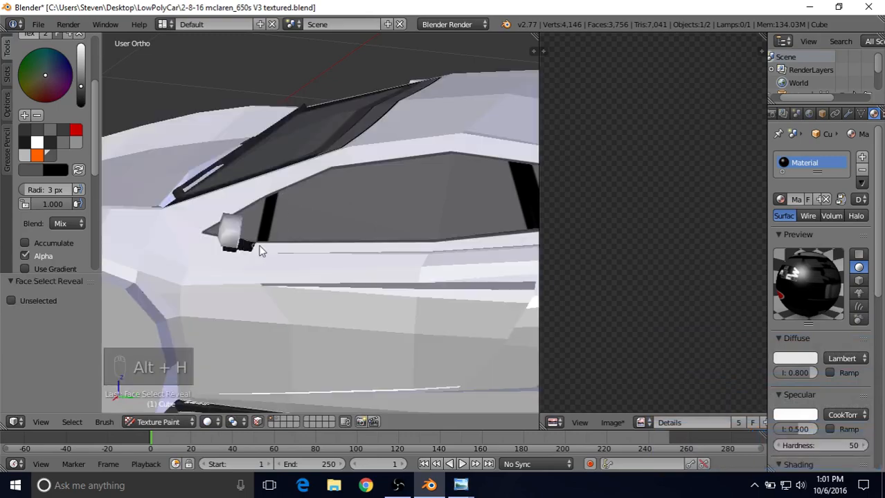
pyautogui.rightClick(259, 257)
pyautogui.moveTo(259, 265); pyautogui.dragTo(237, 225, button='middle')
pyautogui.scroll(3, 259, 285)
pyautogui.keyDown('shift'); pyautogui.rightClick(209, 219); pyautogui.keyUp('shift')
pyautogui.scroll(4, 282, 208)
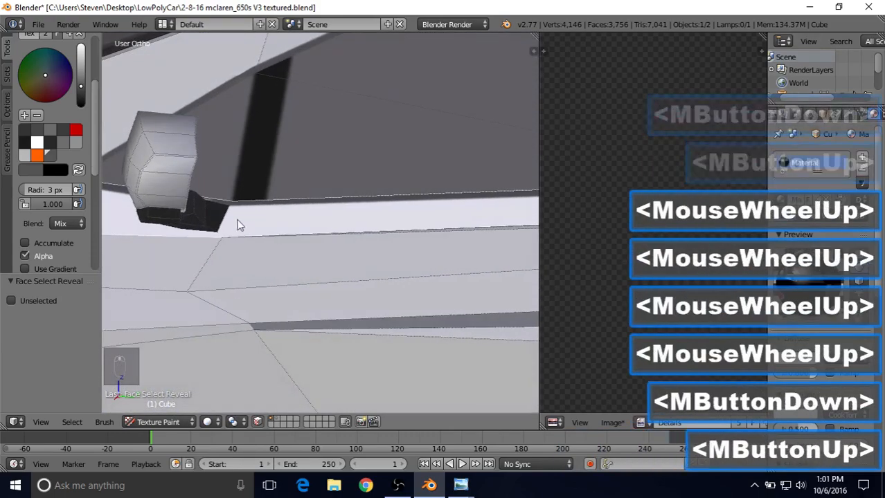
# Step: Set the brush radius to 4 px and paint dark gray trim between the window and mirror base and down the base's rear edge
pyautogui.click(44, 189)
pyautogui.write('4')
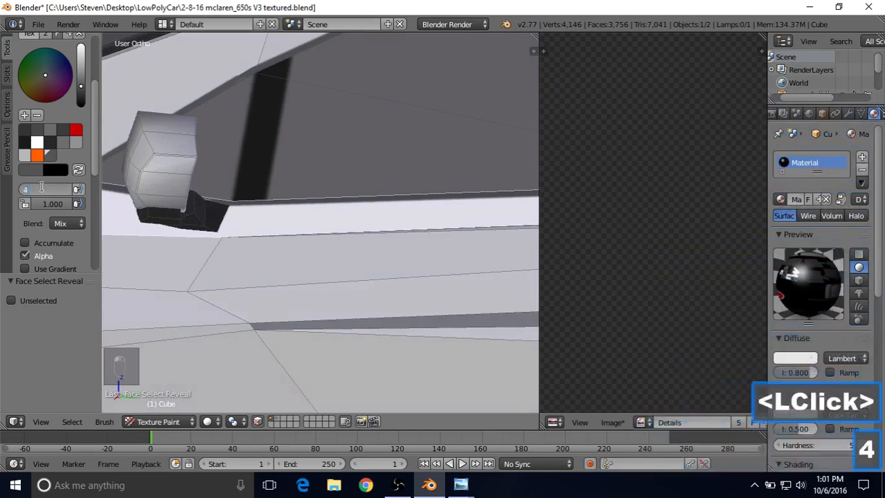
pyautogui.press('Return')
pyautogui.moveTo(233, 209); pyautogui.dragTo(211, 220, button='middle')
pyautogui.moveTo(212, 220); pyautogui.dragTo(199, 198, button='middle')
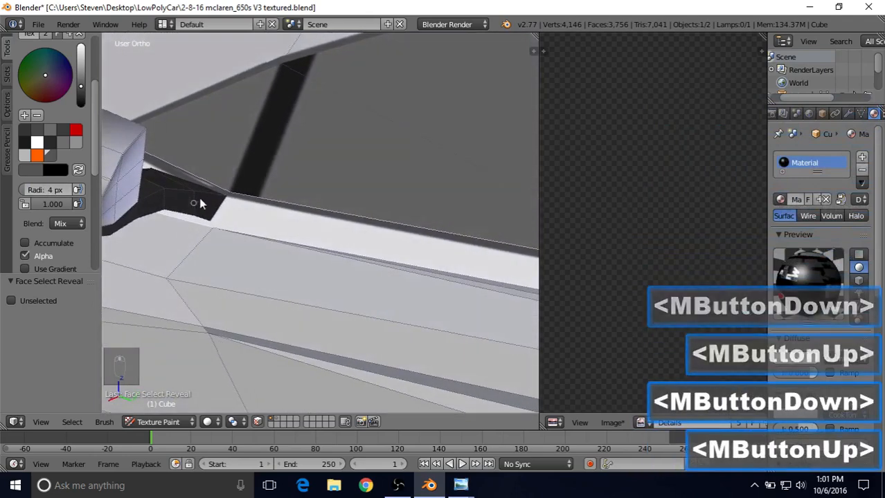
pyautogui.click(188, 179)
pyautogui.moveTo(189, 179)
pyautogui.mouseDown()
pyautogui.moveTo(179, 169)
pyautogui.moveTo(205, 181)
pyautogui.moveTo(188, 176)
pyautogui.mouseUp()
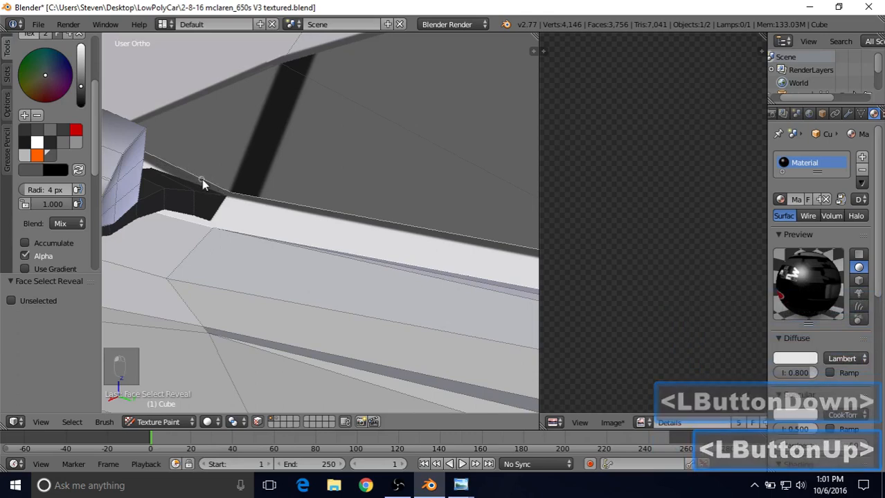
pyautogui.moveTo(256, 224); pyautogui.dragTo(229, 206, button='middle')
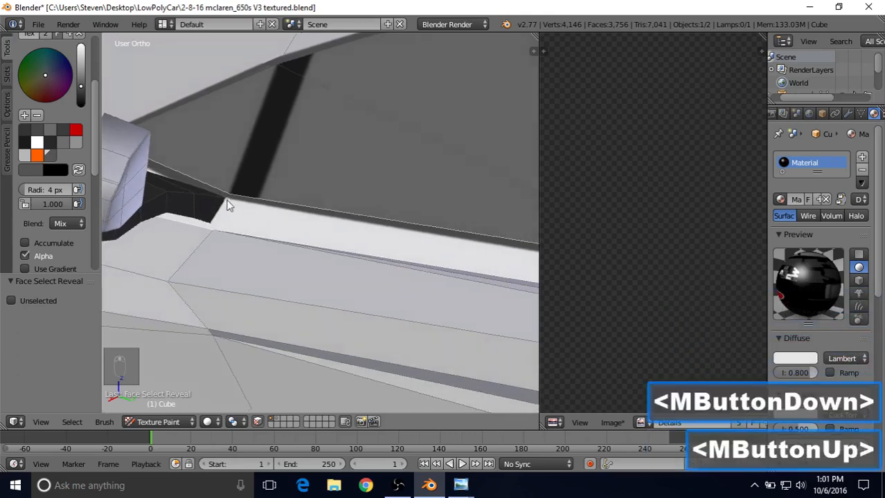
pyautogui.moveTo(229, 206)
pyautogui.mouseDown()
pyautogui.moveTo(211, 225)
pyautogui.moveTo(227, 208)
pyautogui.mouseUp()
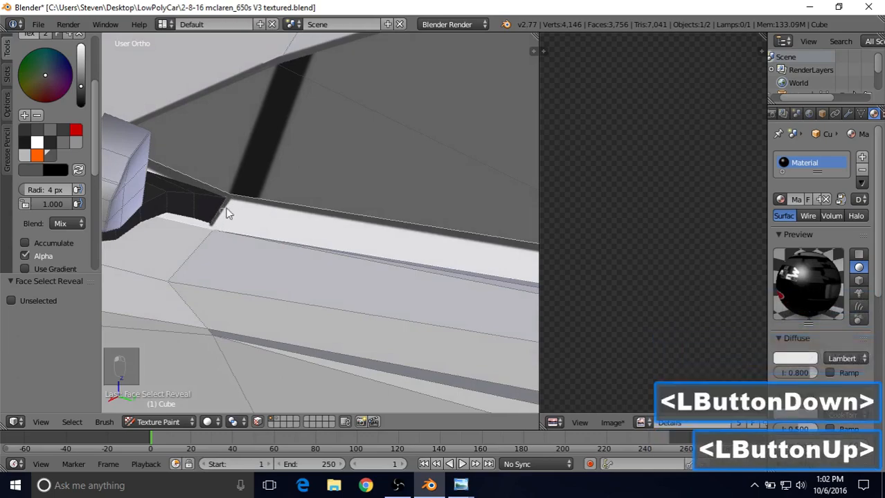
# Step: Paint a dark gray line on the body along the lower edge of the mirror base
pyautogui.moveTo(192, 237); pyautogui.dragTo(232, 227, button='middle')
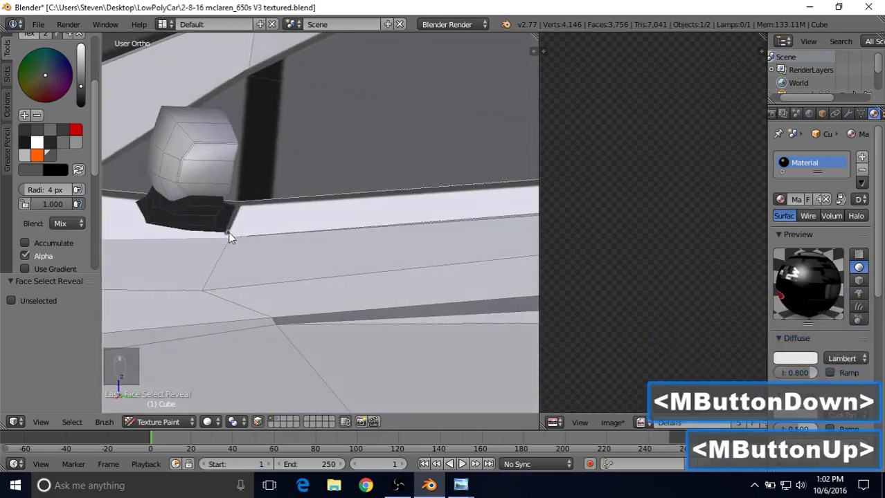
pyautogui.moveTo(230, 237)
pyautogui.mouseDown()
pyautogui.moveTo(146, 224)
pyautogui.moveTo(181, 220)
pyautogui.mouseUp()
pyautogui.keyDown('shift'); pyautogui.moveTo(196, 220); pyautogui.dragTo(263, 264, button='middle'); pyautogui.keyUp('shift')
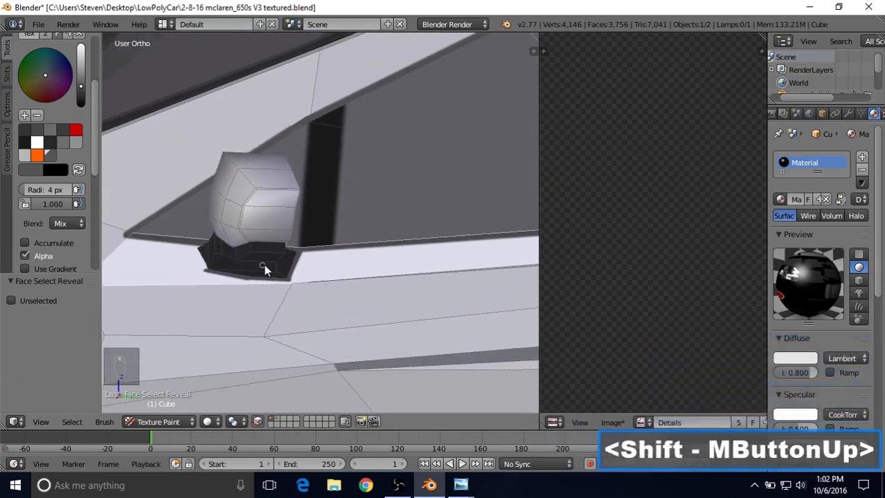
# Step: Undo the last three strokes beneath the mirror base
pyautogui.hotkey('ctrl', 'z')
pyautogui.hotkey('ctrl', 'z')
pyautogui.hotkey('ctrl', 'z')
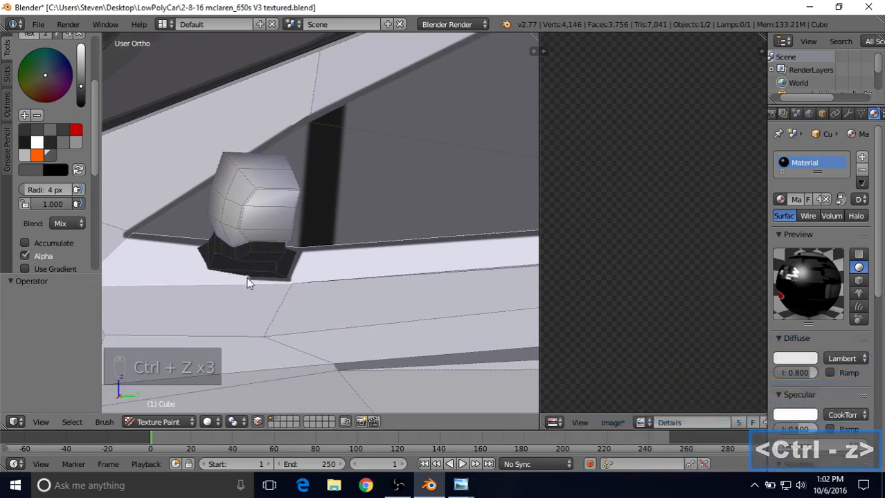
# Step: Paint dark gray along the lower edge of the side mirror base and at its front tip
pyautogui.moveTo(249, 277)
pyautogui.mouseDown()
pyautogui.moveTo(223, 279)
pyautogui.moveTo(197, 255)
pyautogui.moveTo(218, 271)
pyautogui.moveTo(201, 261)
pyautogui.mouseUp()
pyautogui.moveTo(224, 240); pyautogui.dragTo(247, 309, button='middle')
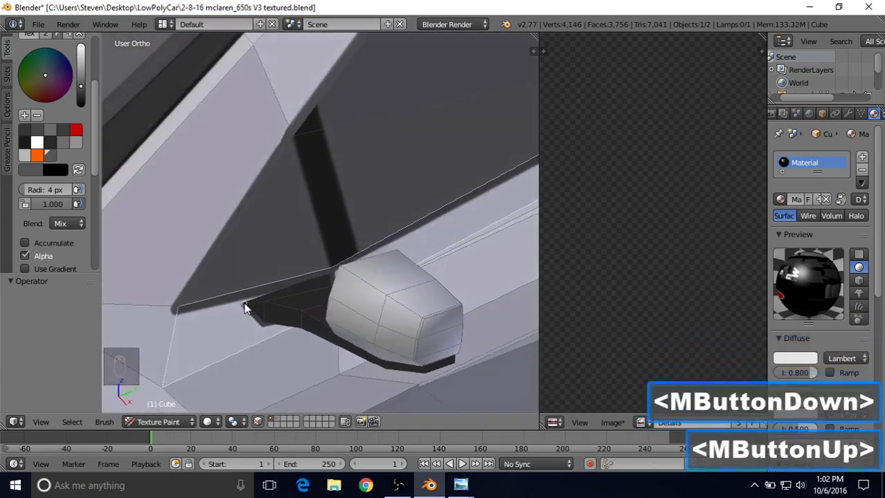
pyautogui.moveTo(245, 306)
pyautogui.mouseDown()
pyautogui.moveTo(238, 305)
pyautogui.moveTo(256, 318)
pyautogui.moveTo(269, 293)
pyautogui.moveTo(245, 306)
pyautogui.mouseUp()
pyautogui.scroll(-3, 270, 304)
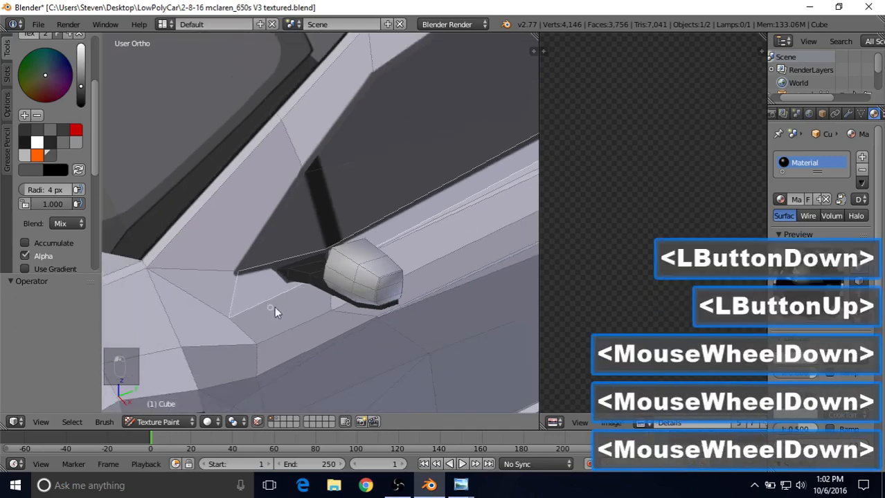
# Step: Turn off face selection masking and examine the painted window, mirror and car side from several angles
pyautogui.moveTo(276, 310)
pyautogui.mouseDown(button='middle')
pyautogui.moveTo(332, 229)
pyautogui.moveTo(265, 361)
pyautogui.mouseUp(button='middle')
pyautogui.click(257, 422)
pyautogui.scroll(-3, 296, 356)
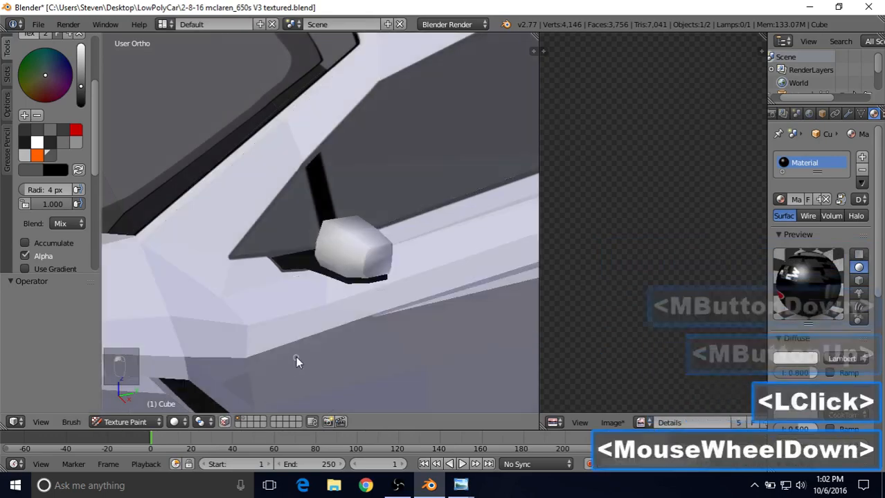
pyautogui.moveTo(304, 325); pyautogui.dragTo(240, 263, button='middle')
pyautogui.scroll(-2, 233, 263)
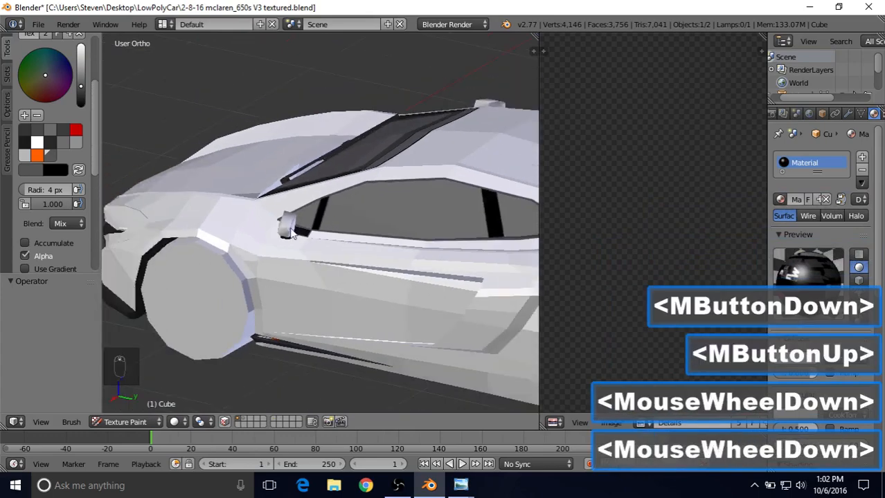
pyautogui.scroll(1, 294, 239)
pyautogui.scroll(-3, 294, 239)
pyautogui.moveTo(360, 221); pyautogui.dragTo(300, 195, button='middle')
pyautogui.keyDown('shift'); pyautogui.moveTo(382, 193); pyautogui.dragTo(287, 201, button='middle'); pyautogui.keyUp('shift')
pyautogui.moveTo(287, 201); pyautogui.dragTo(317, 200, button='middle')
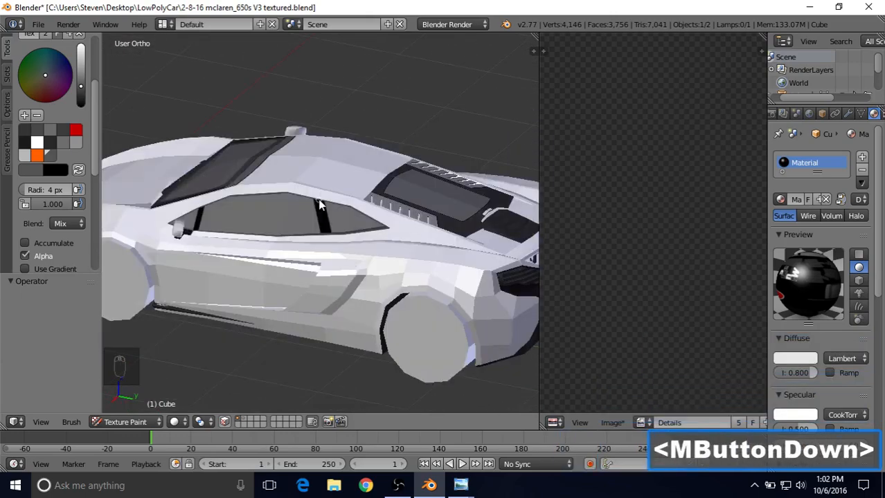
pyautogui.keyDown('shift'); pyautogui.moveTo(262, 233); pyautogui.dragTo(457, 239, button='middle'); pyautogui.keyUp('shift')
pyautogui.moveTo(290, 266)
pyautogui.keyDown('shift'); pyautogui.mouseDown(button='middle')
pyautogui.moveTo(236, 270)
pyautogui.moveTo(353, 247)
pyautogui.moveTo(299, 263)
pyautogui.mouseUp(button='middle'); pyautogui.keyUp('shift')
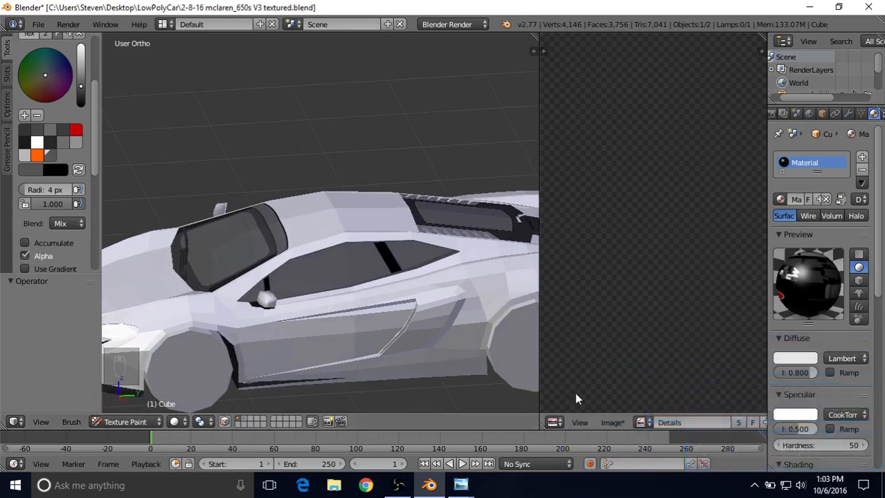
# Step: Save the painted texture as Details.png in the LowPolyCar folder and save the Blender file
pyautogui.click(612, 422)
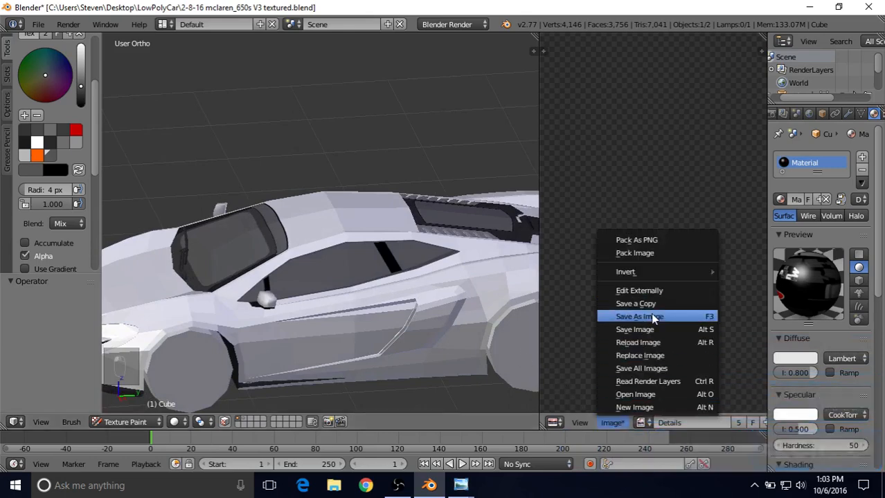
pyautogui.click(650, 317)
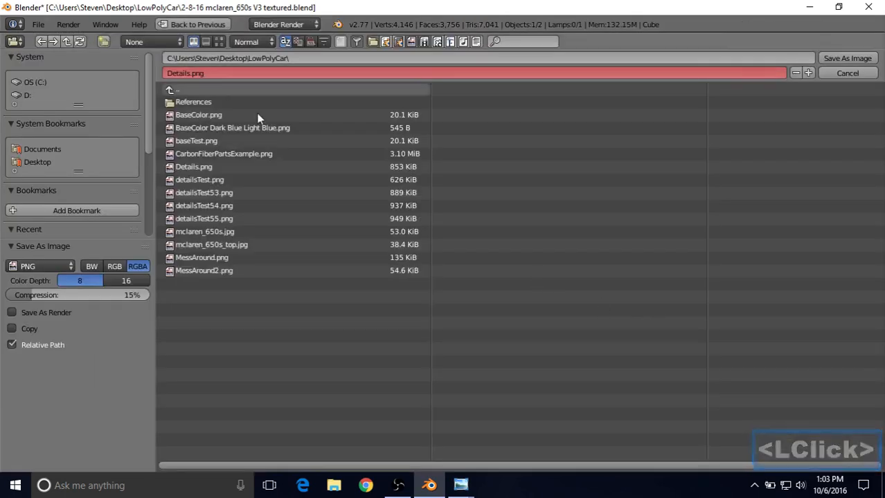
pyautogui.click(838, 60)
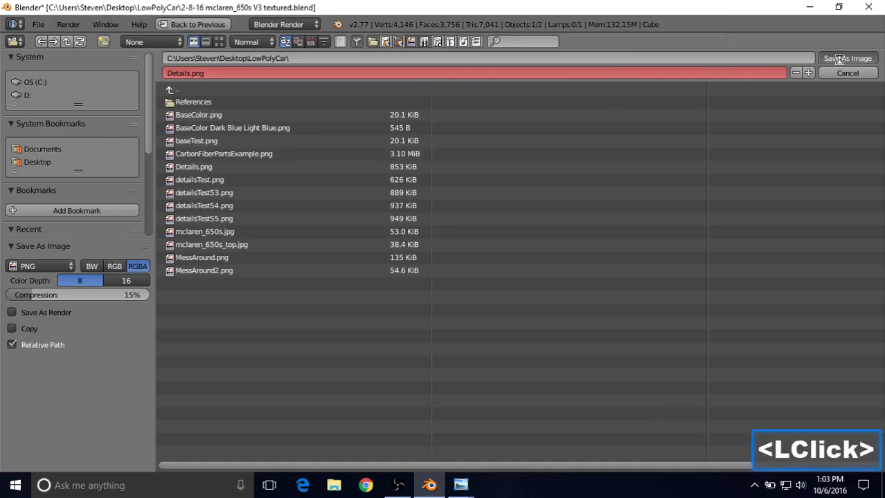
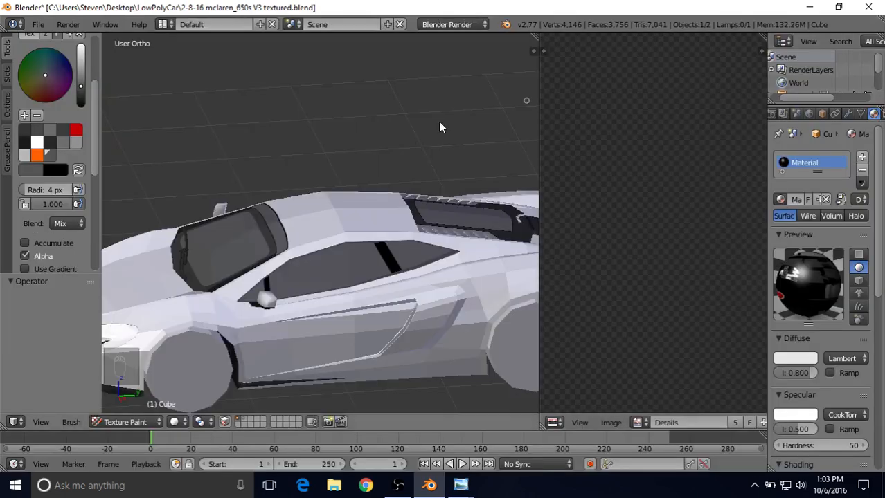
pyautogui.click(39, 25)
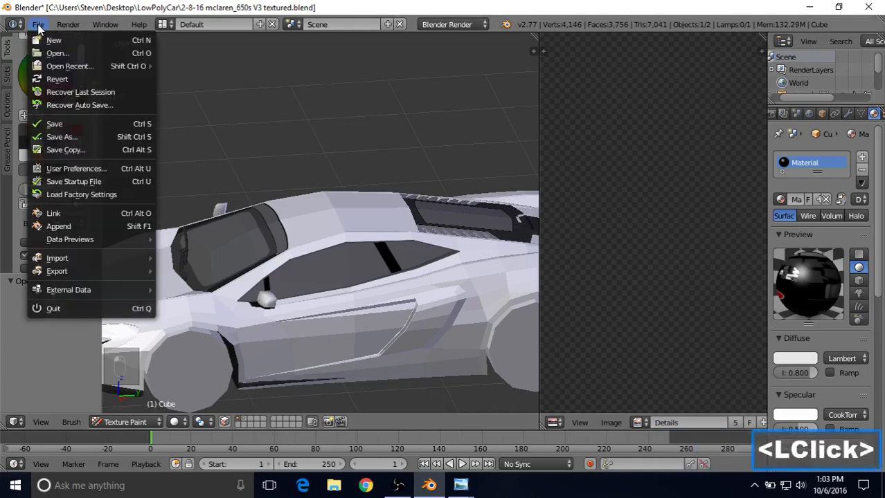
pyautogui.click(52, 125)
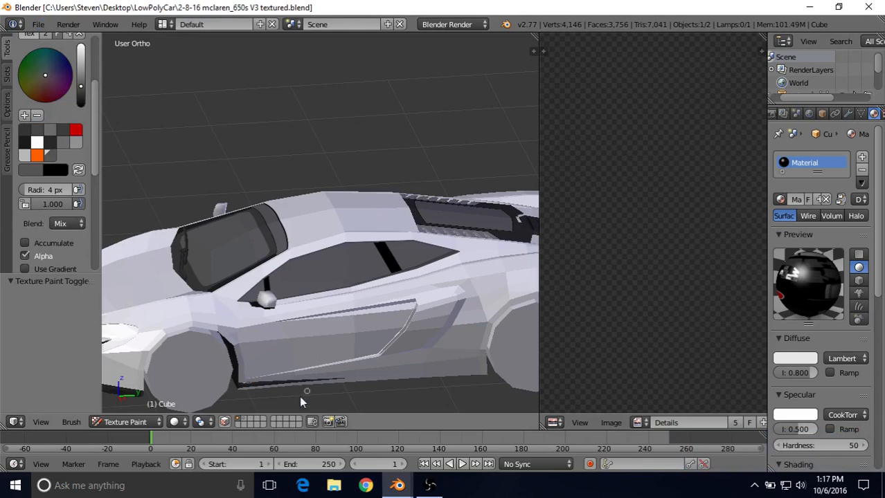
# Step: Turn face selection masking on, select all side window faces, and isolate them in the right orthographic view by hiding the unselected faces
pyautogui.click(226, 422)
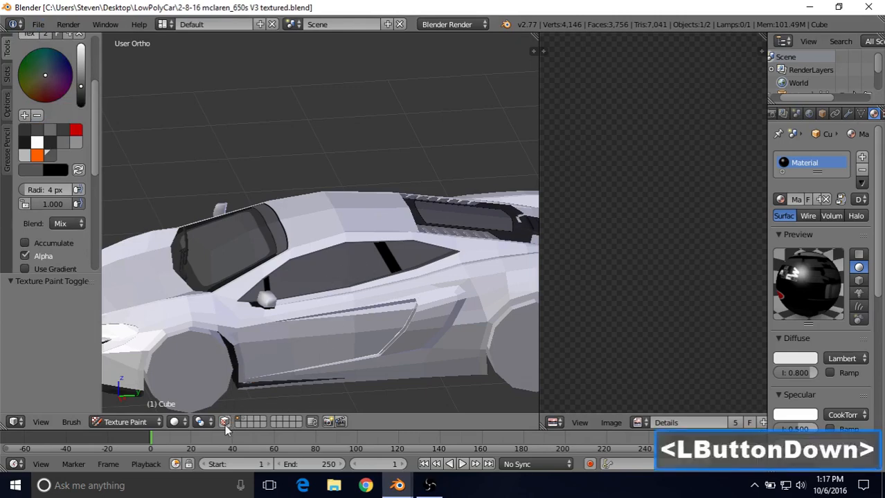
pyautogui.rightClick(296, 281)
pyautogui.keyDown('shift'); pyautogui.rightClick(326, 267); pyautogui.keyUp('shift')
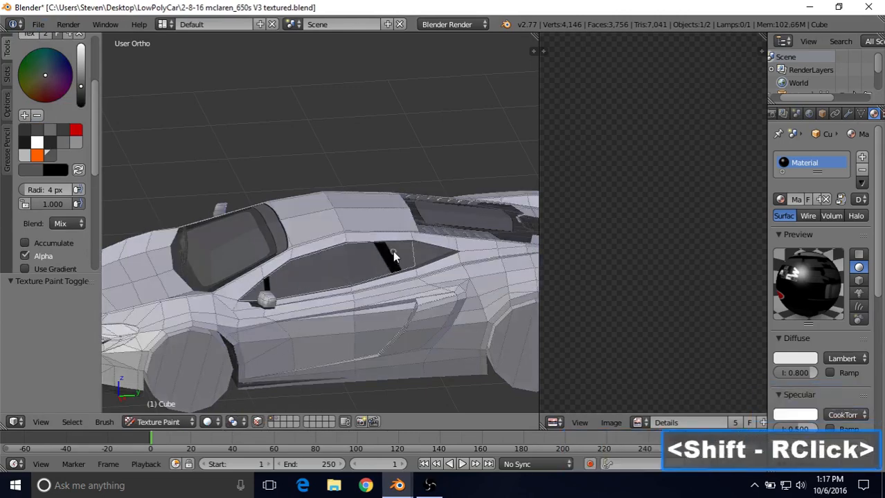
pyautogui.keyDown('shift'); pyautogui.rightClick(415, 252); pyautogui.keyUp('shift')
pyautogui.keyDown('shift'); pyautogui.rightClick(416, 252); pyautogui.keyUp('shift')
pyautogui.moveTo(415, 252); pyautogui.dragTo(332, 236, button='middle')
pyautogui.scroll(2, 323, 255)
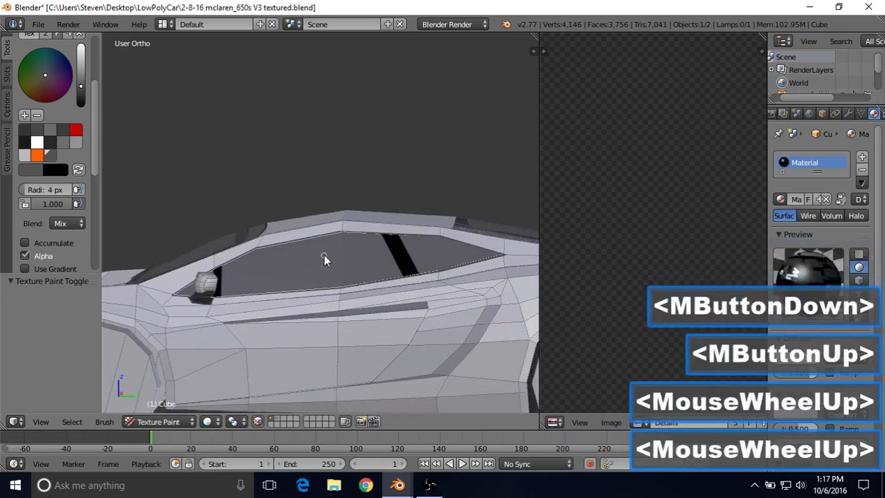
pyautogui.press('h')
pyautogui.press('3')
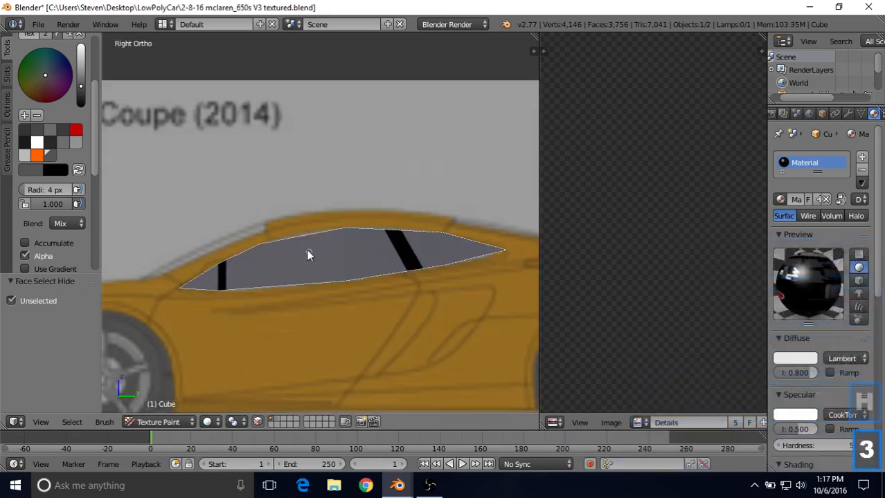
# Step: Set the brush color to black for outlining the side window
pyautogui.keyDown('shift'); pyautogui.moveTo(306, 249); pyautogui.dragTo(261, 233, button='middle'); pyautogui.keyUp('shift')
pyautogui.moveTo(81, 102); pyautogui.dragTo(85, 108)
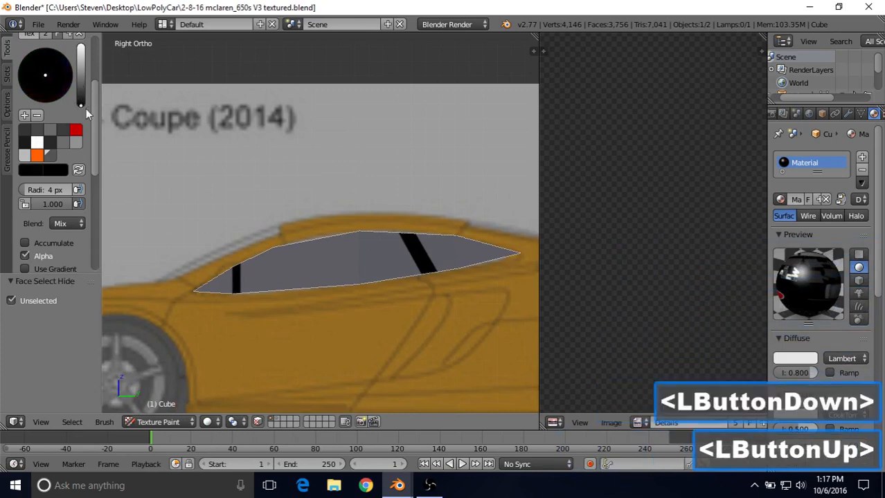
pyautogui.keyDown('shift'); pyautogui.moveTo(348, 239); pyautogui.dragTo(375, 214, button='middle'); pyautogui.keyUp('shift')
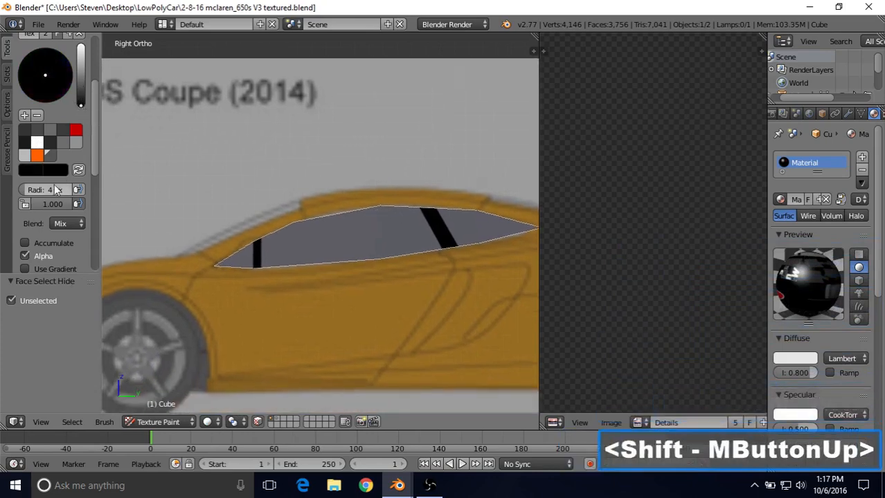
pyautogui.scroll(3, 265, 233)
pyautogui.keyDown('shift'); pyautogui.moveTo(277, 220); pyautogui.dragTo(265, 234, button='middle'); pyautogui.keyUp('shift')
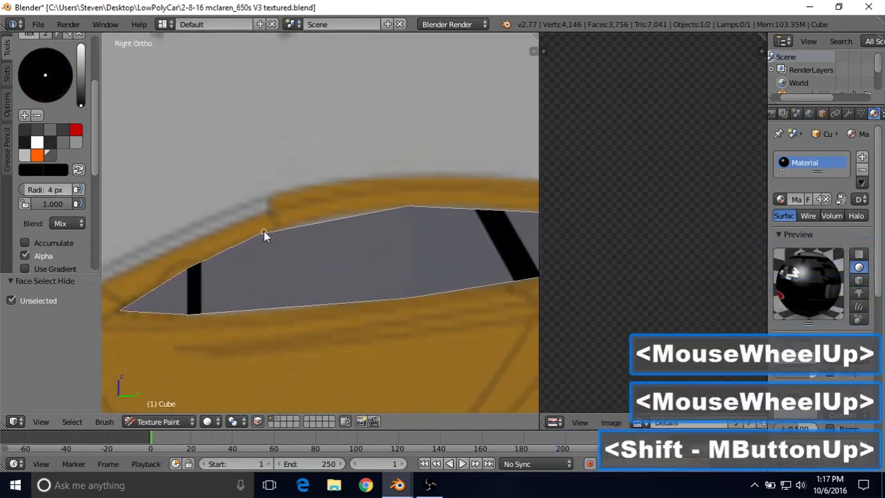
# Step: Set the brush radius to 3 px and try a black line along the window's upper front edge
pyautogui.click(51, 191)
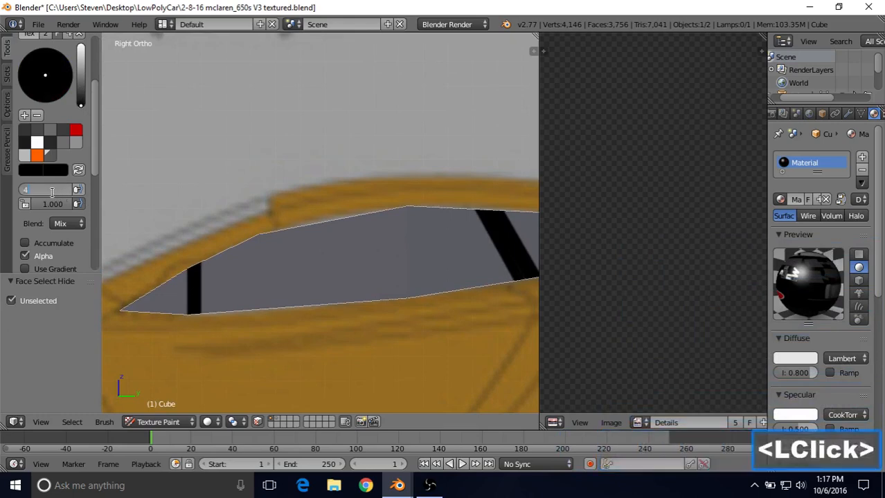
pyautogui.write('3')
pyautogui.press('Return')
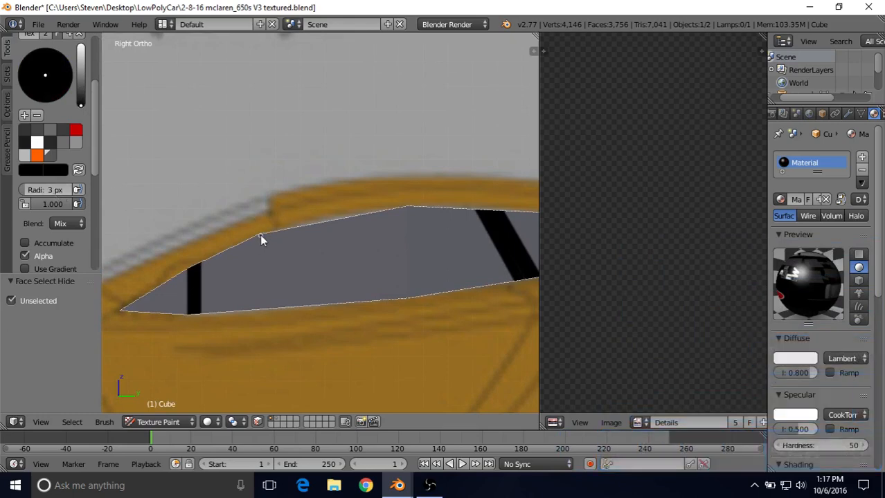
pyautogui.moveTo(259, 234); pyautogui.dragTo(258, 234)
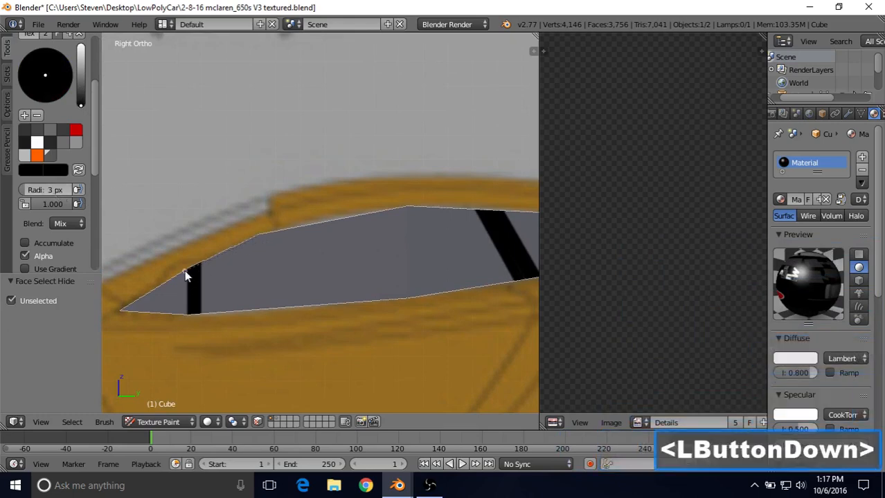
pyautogui.moveTo(185, 270); pyautogui.dragTo(185, 271)
# Step: Set the brush radius to 4 px and undo the thin line on the window's upper front edge
pyautogui.click(52, 183)
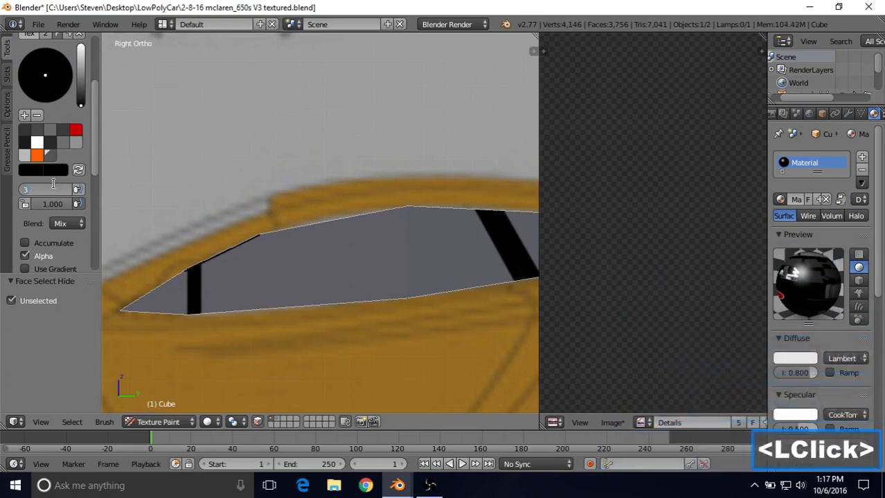
pyautogui.write('4')
pyautogui.press('Return')
pyautogui.hotkey('ctrl', 'z')
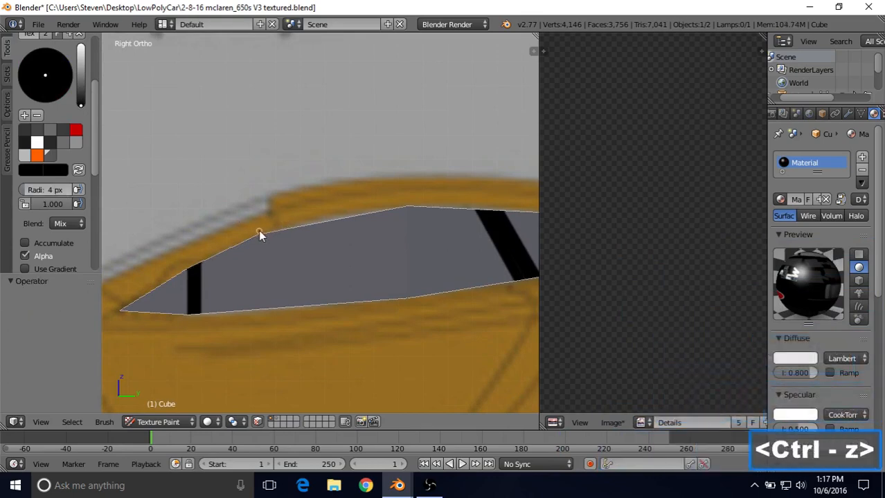
# Step: Paint a black line down the window's upper front edge, around the front corner, and along the lower edge to the middle vertex
pyautogui.moveTo(259, 235)
pyautogui.mouseDown()
pyautogui.moveTo(120, 310)
pyautogui.moveTo(188, 313)
pyautogui.mouseUp()
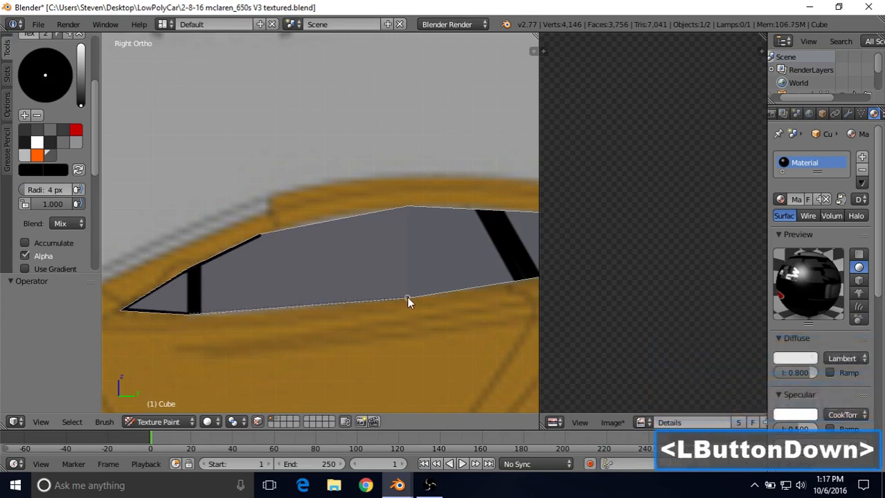
pyautogui.moveTo(407, 296); pyautogui.dragTo(407, 296)
pyautogui.keyDown('shift'); pyautogui.moveTo(407, 297); pyautogui.dragTo(301, 303, button='middle'); pyautogui.keyUp('shift')
# Step: Try extending the black lower-edge line from the middle vertex past the rear divider, and undo the stroke
pyautogui.moveTo(305, 305); pyautogui.dragTo(471, 280)
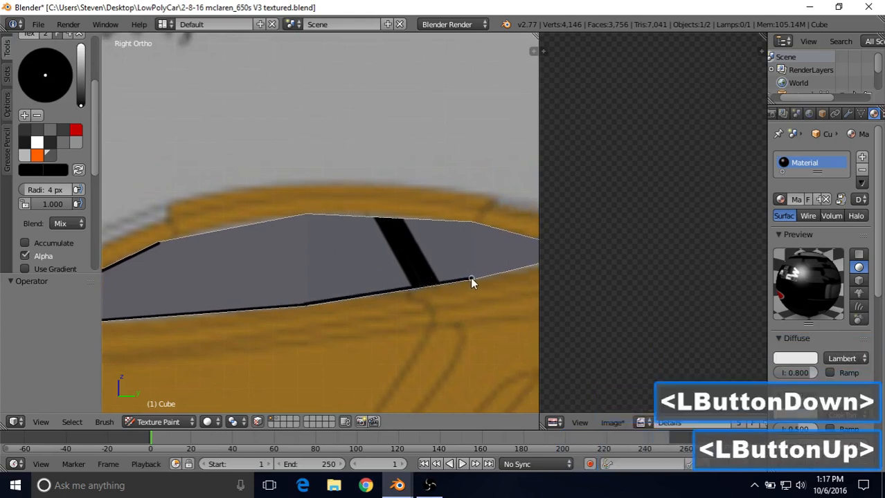
pyautogui.keyDown('shift'); pyautogui.moveTo(471, 280); pyautogui.dragTo(356, 294, button='middle'); pyautogui.keyUp('shift')
pyautogui.hotkey('ctrl', 'z')
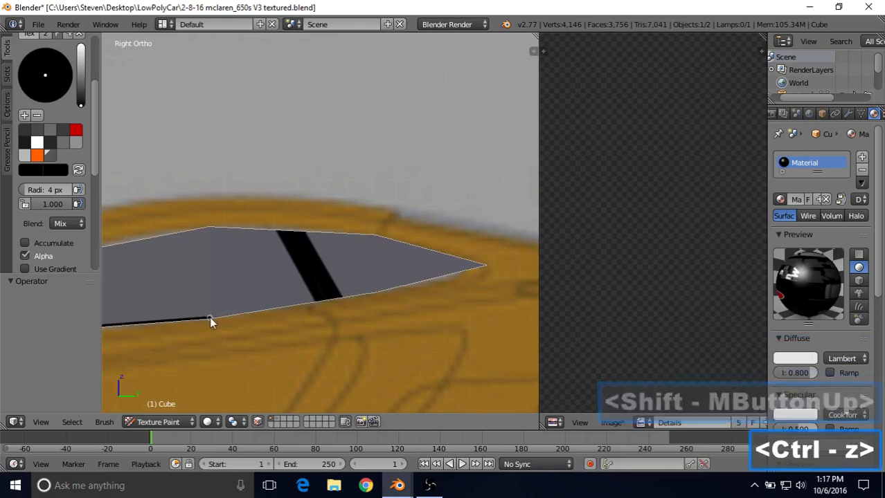
# Step: Paint the black line along the window's lower edge from the middle vertex to the vertex behind the rear divider
pyautogui.moveTo(210, 317); pyautogui.dragTo(277, 305)
pyautogui.moveTo(378, 290); pyautogui.dragTo(378, 290)
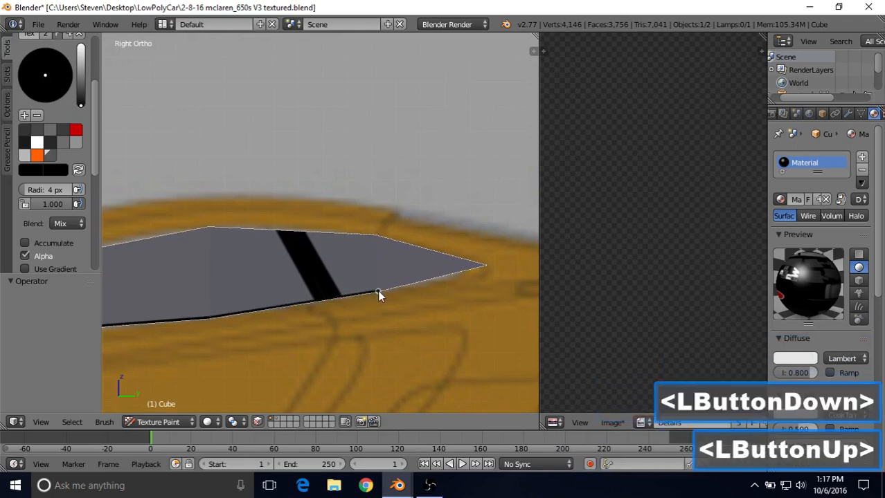
pyautogui.keyDown('shift'); pyautogui.moveTo(377, 290); pyautogui.dragTo(290, 304, button='middle'); pyautogui.keyUp('shift')
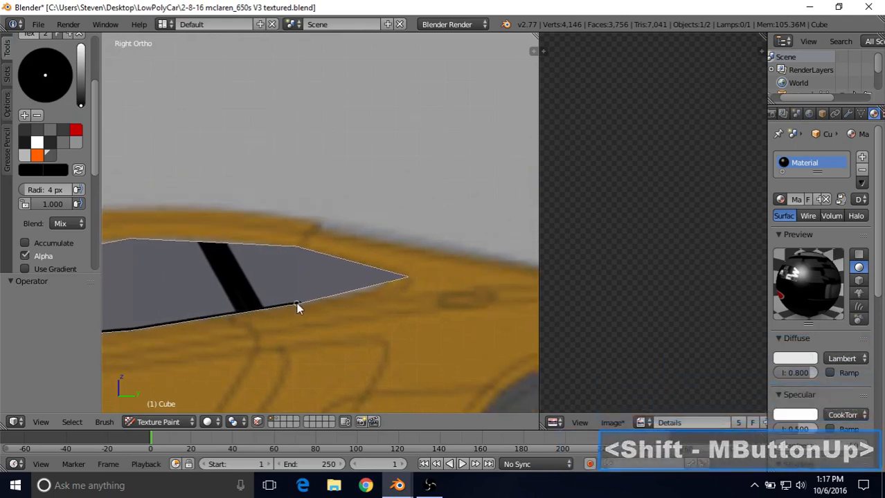
# Step: Try the black stroke along the last lower-edge section to the window's rear tip twice, undoing each attempt
pyautogui.moveTo(297, 305); pyautogui.dragTo(298, 306)
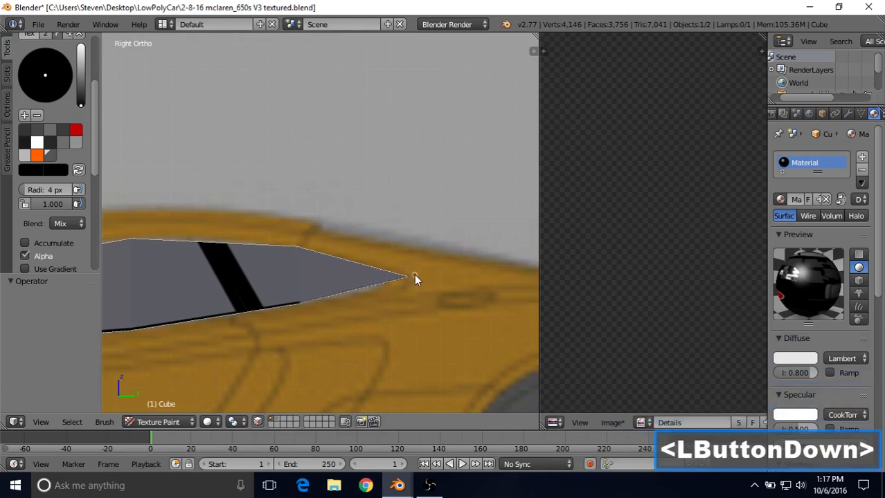
pyautogui.moveTo(413, 274); pyautogui.dragTo(413, 274)
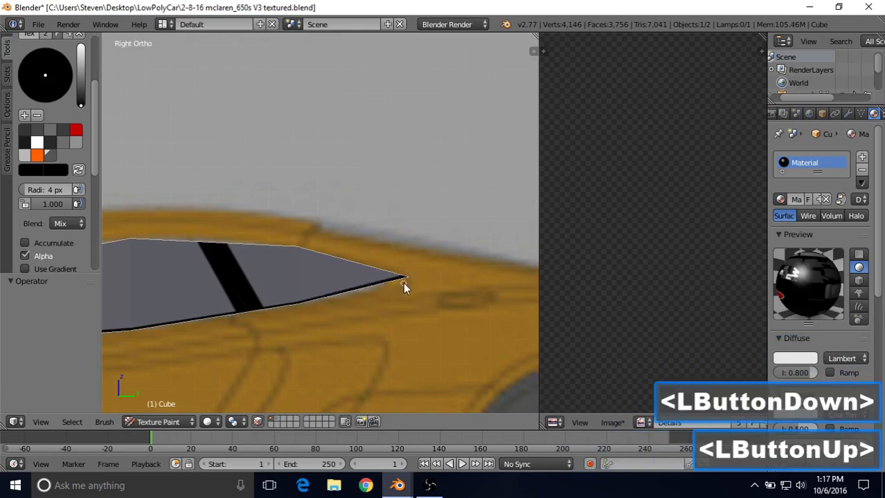
pyautogui.hotkey('ctrl', 'z')
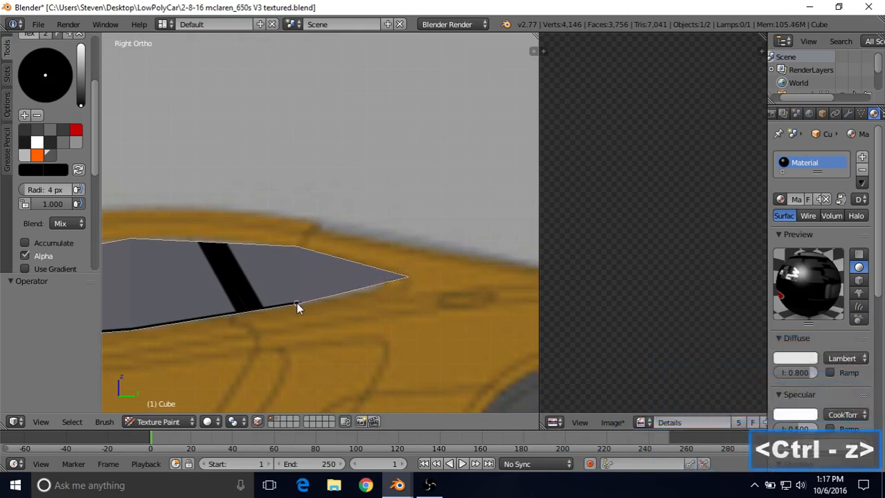
pyautogui.moveTo(296, 302); pyautogui.dragTo(296, 303)
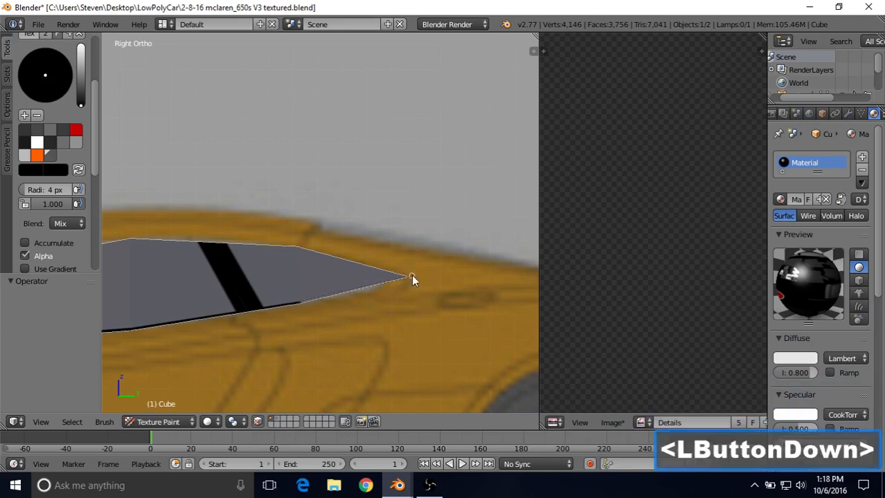
pyautogui.moveTo(411, 274); pyautogui.dragTo(411, 275)
pyautogui.hotkey('ctrl', 'z')
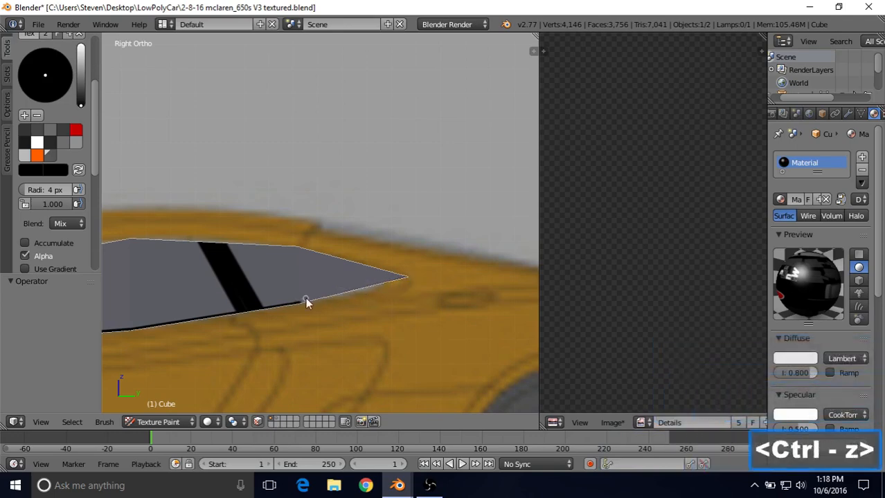
# Step: Paint the last section of the window's lower edge black up to the rear tip
pyautogui.moveTo(299, 303); pyautogui.dragTo(406, 274)
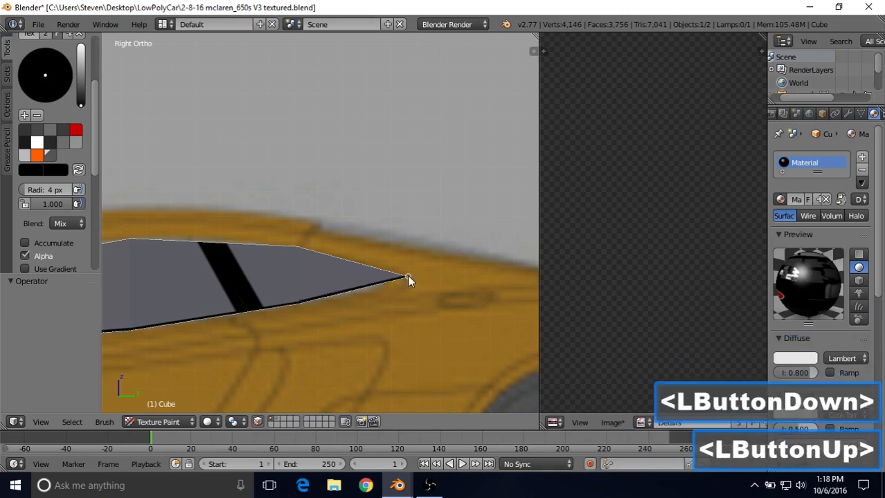
# Step: Redo the black lower-edge stroke up to the window's rear tip, and paint the upper edge black from the tip to the rear upper vertex
pyautogui.hotkey('ctrl', 'z')
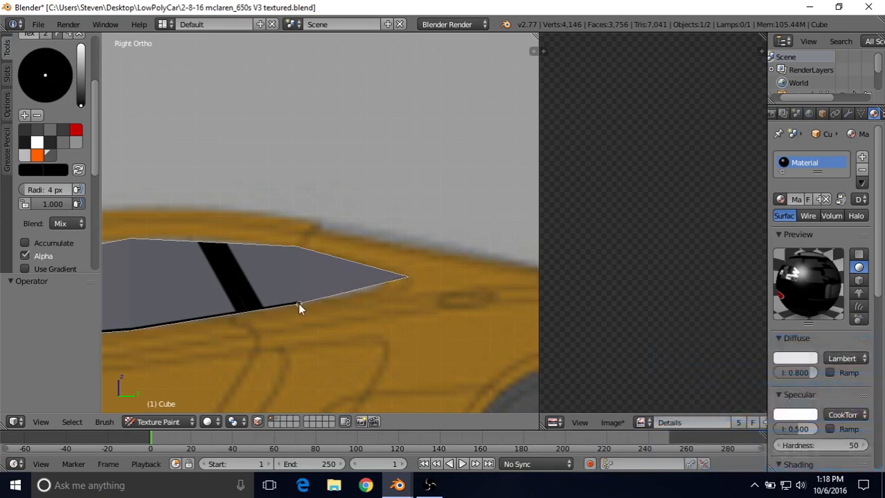
pyautogui.moveTo(298, 302)
pyautogui.mouseDown()
pyautogui.moveTo(409, 276)
pyautogui.moveTo(296, 251)
pyautogui.mouseUp()
pyautogui.hotkey('ctrl', 'z')
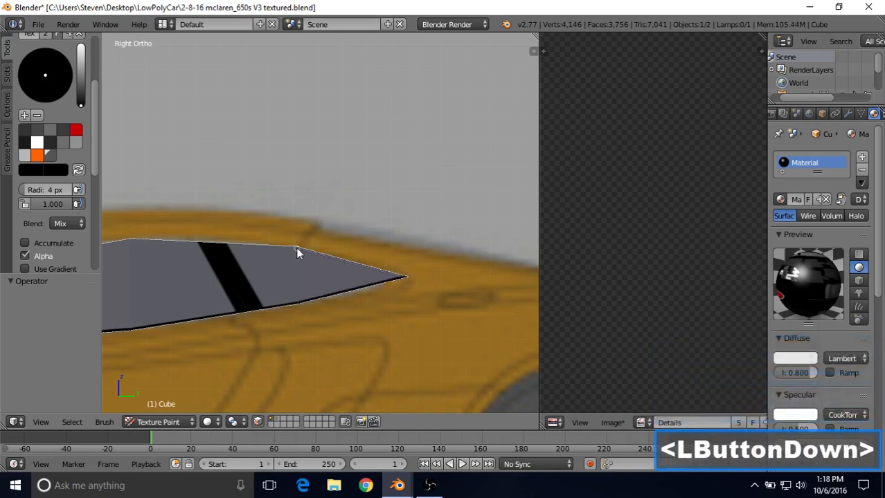
pyautogui.moveTo(296, 249); pyautogui.dragTo(293, 250)
# Step: Paint the black line along the window's upper edge from the rear upper vertex over the peak to the front upper vertex
pyautogui.keyDown('shift'); pyautogui.moveTo(294, 249); pyautogui.dragTo(394, 249, button='middle'); pyautogui.keyUp('shift')
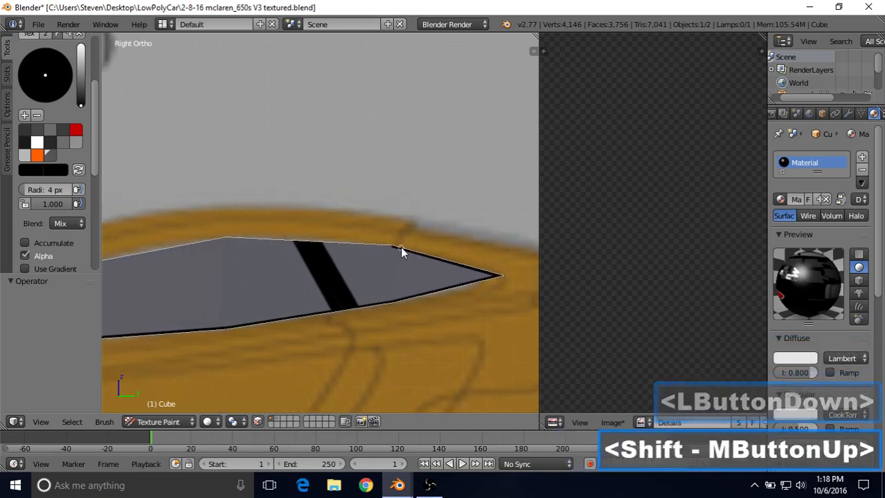
pyautogui.moveTo(393, 247); pyautogui.dragTo(383, 246)
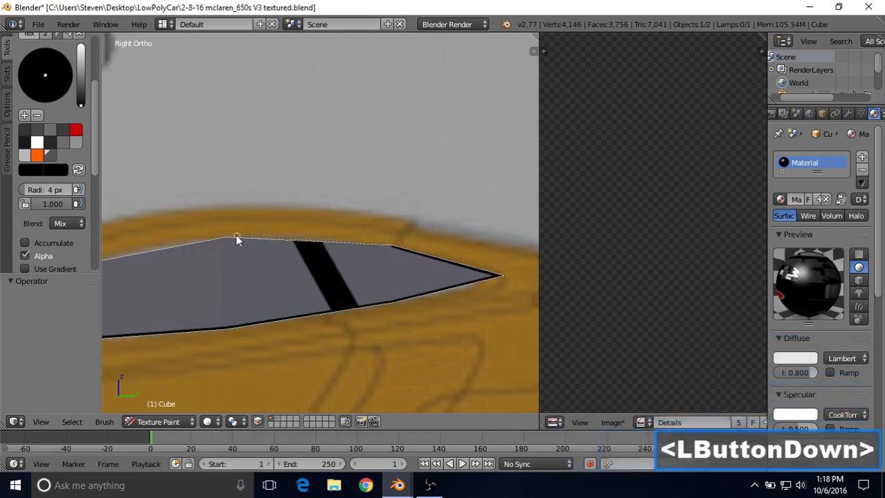
pyautogui.moveTo(235, 236); pyautogui.dragTo(227, 240)
pyautogui.keyDown('shift'); pyautogui.moveTo(227, 240); pyautogui.dragTo(357, 241, button='middle'); pyautogui.keyUp('shift')
pyautogui.moveTo(355, 241)
pyautogui.mouseDown()
pyautogui.moveTo(228, 254)
pyautogui.moveTo(202, 270)
pyautogui.mouseUp()
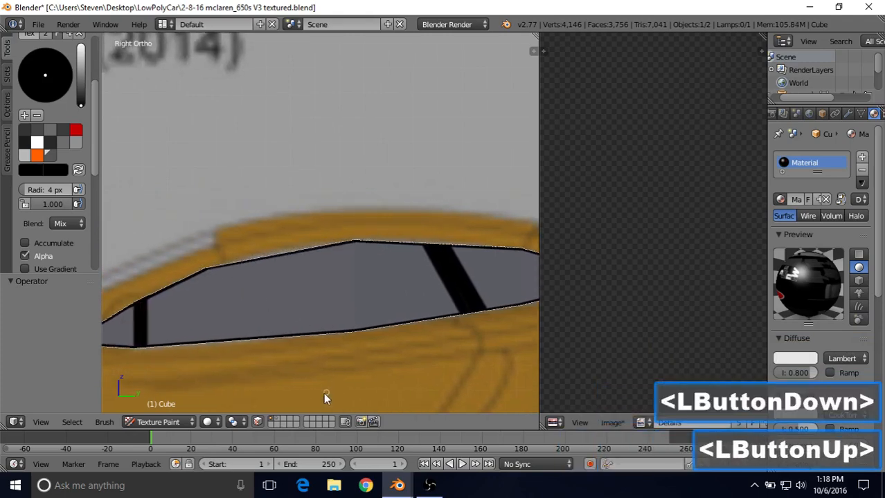
# Step: Switch off face selection masking to examine the window outline against the car body, and switch the masking on again
pyautogui.click(258, 422)
pyautogui.scroll(-1, 310, 271)
pyautogui.keyDown('shift'); pyautogui.moveTo(310, 270); pyautogui.dragTo(330, 279, button='middle'); pyautogui.keyUp('shift')
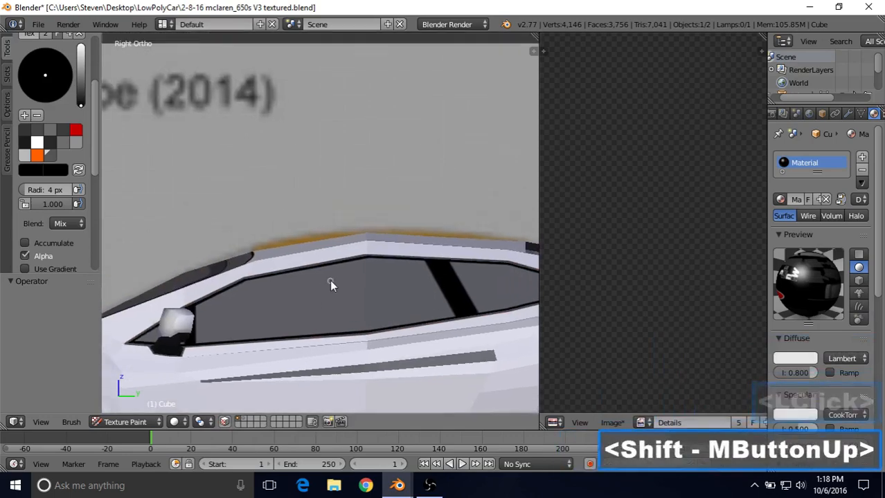
pyautogui.keyDown('shift'); pyautogui.moveTo(248, 280); pyautogui.dragTo(270, 280, button='middle'); pyautogui.keyUp('shift')
pyautogui.scroll(-2, 305, 253)
pyautogui.scroll(4, 296, 269)
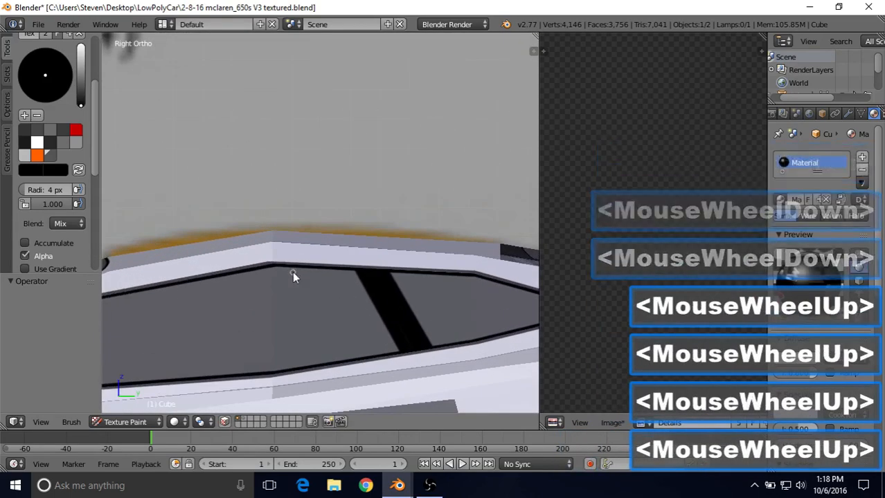
pyautogui.keyDown('shift'); pyautogui.moveTo(321, 266); pyautogui.dragTo(407, 264, button='middle'); pyautogui.keyUp('shift')
pyautogui.click(225, 421)
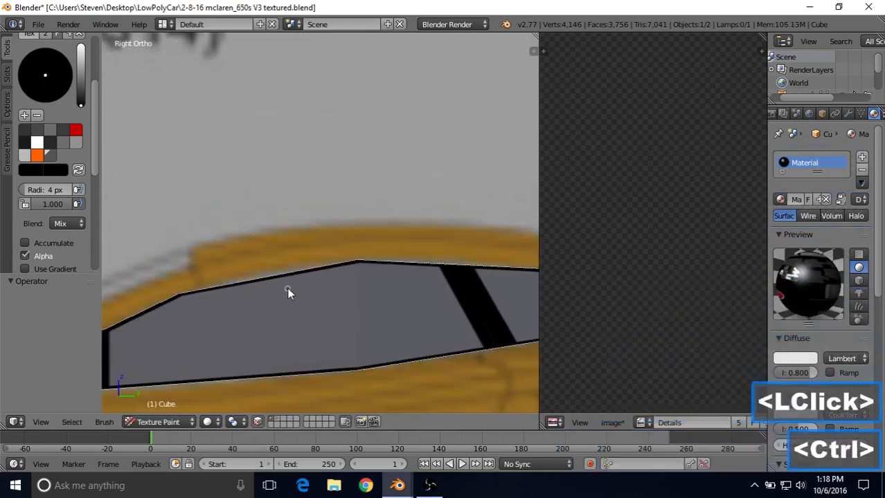
# Step: Undo the black upper-edge stroke between the peak and the front upper vertex, and paint that section again
pyautogui.hotkey('ctrl', 'z')
pyautogui.moveTo(357, 262); pyautogui.dragTo(253, 283)
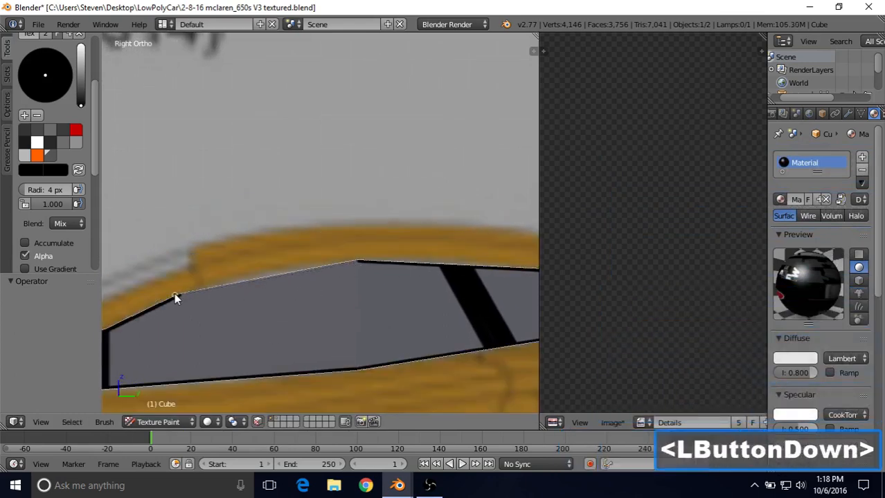
pyautogui.moveTo(175, 295); pyautogui.dragTo(175, 296)
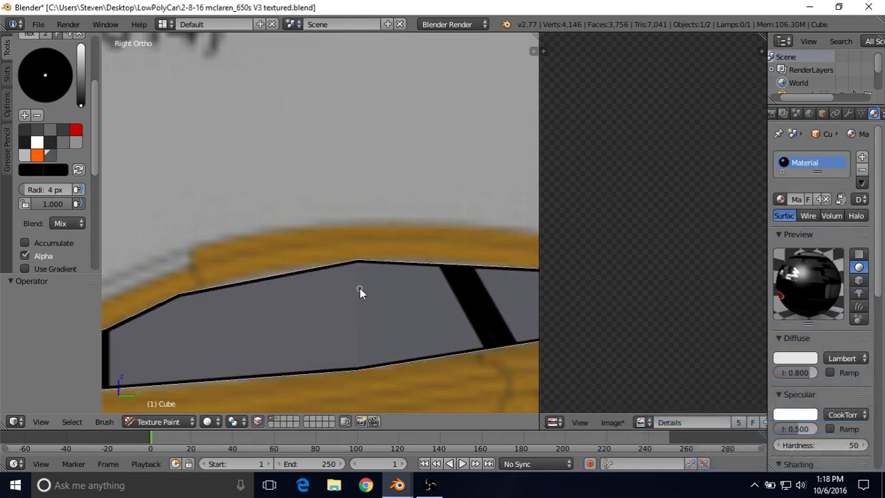
# Step: Pick the dark gray palette color and paint a thin line inside the black upper edge from the rear divider to the front upper vertex
pyautogui.keyDown('shift'); pyautogui.moveTo(287, 219); pyautogui.dragTo(367, 230, button='middle'); pyautogui.keyUp('shift')
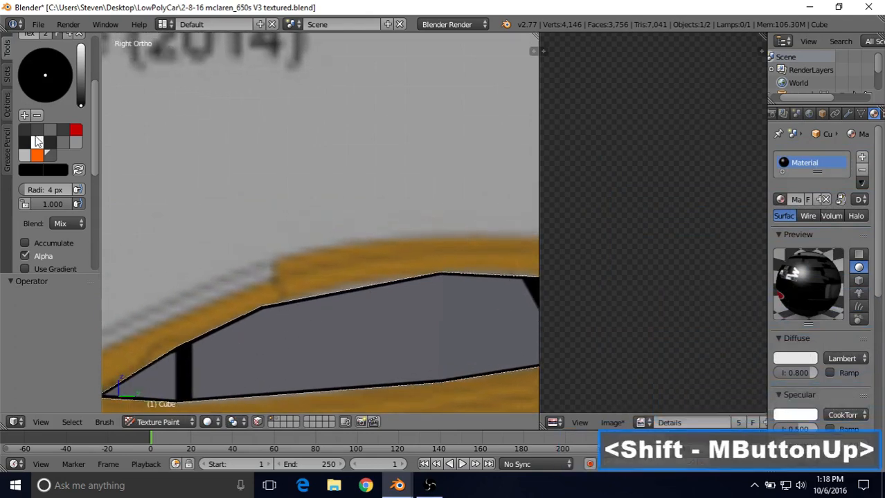
pyautogui.click(50, 161)
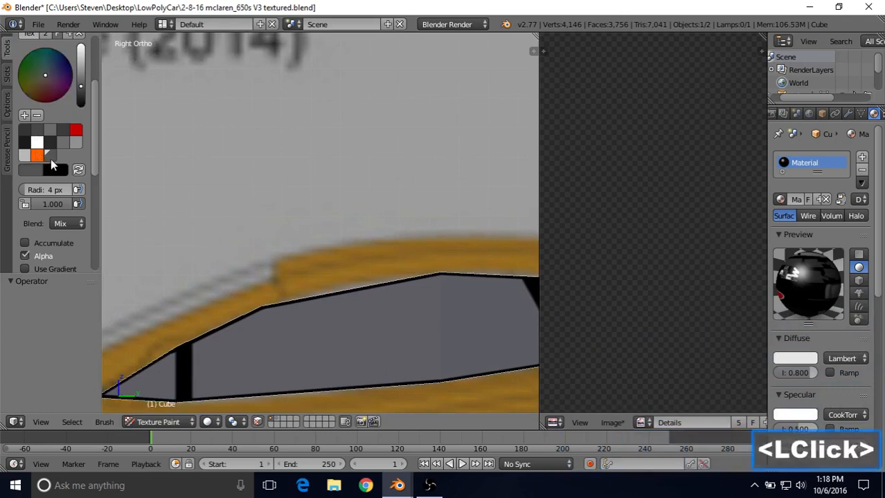
pyautogui.keyDown('shift'); pyautogui.moveTo(255, 292); pyautogui.dragTo(293, 266, button='middle'); pyautogui.keyUp('shift')
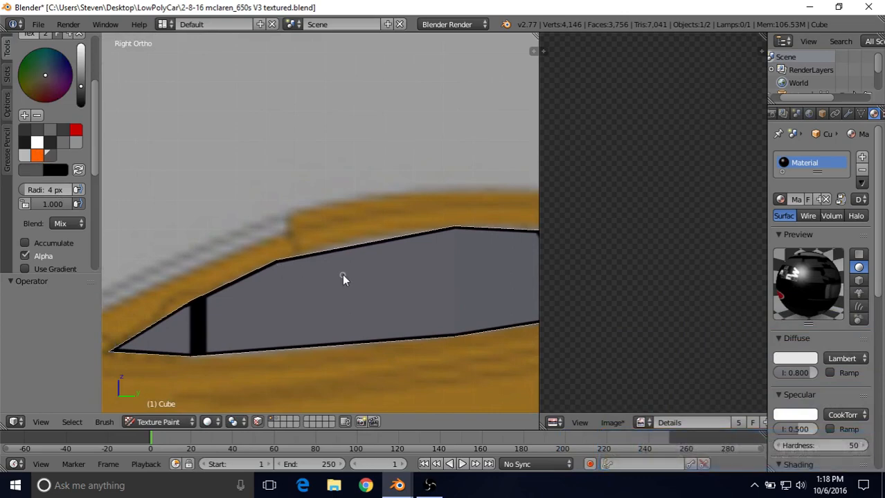
pyautogui.keyDown('shift'); pyautogui.moveTo(465, 245); pyautogui.dragTo(357, 251, button='middle'); pyautogui.keyUp('shift')
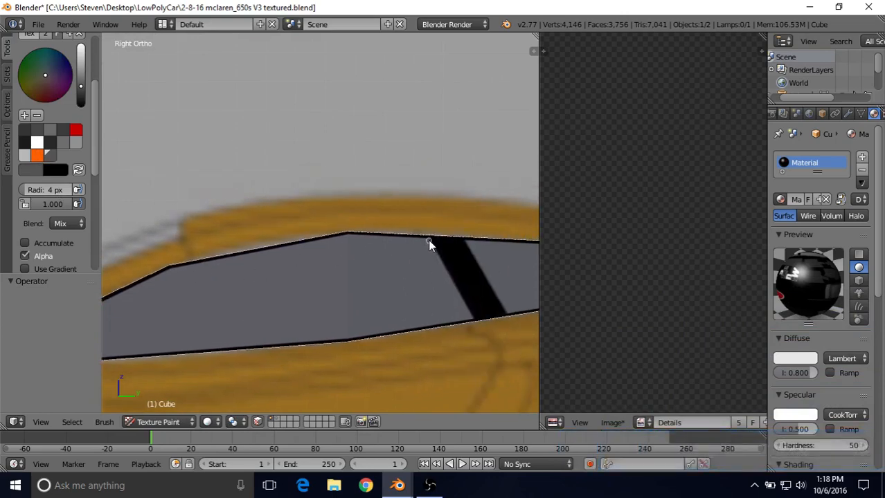
pyautogui.moveTo(428, 240); pyautogui.dragTo(350, 234)
pyautogui.hotkey('ctrl', 'z')
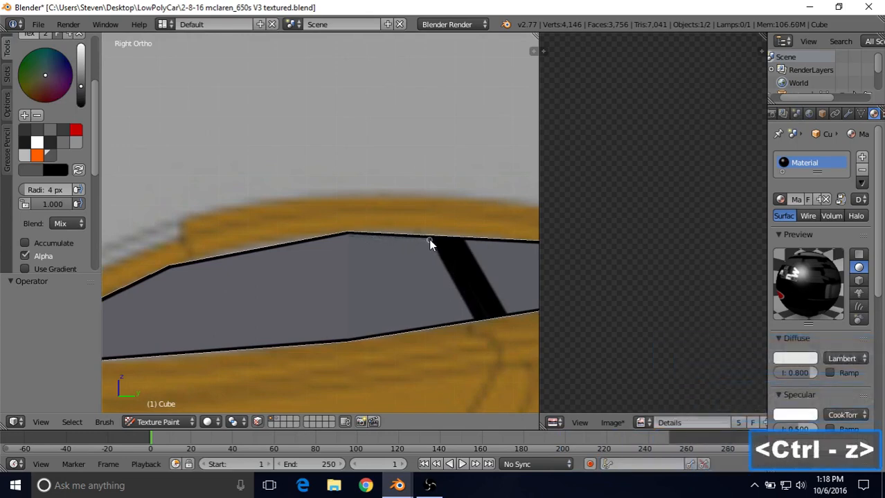
pyautogui.moveTo(428, 237); pyautogui.dragTo(425, 239)
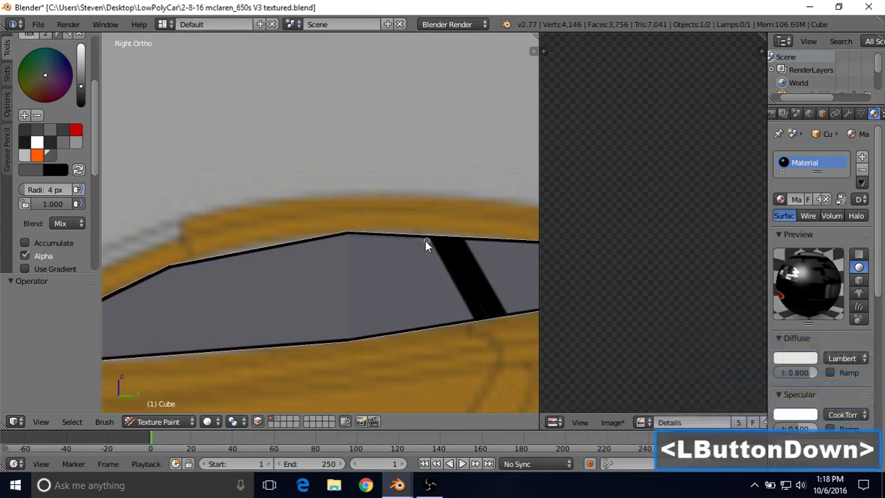
pyautogui.moveTo(347, 233); pyautogui.dragTo(171, 268)
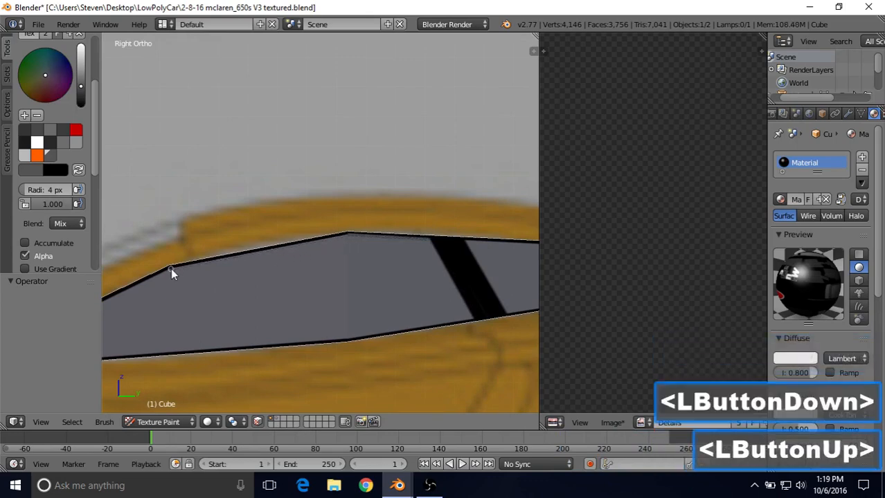
# Step: Continue the dark gray inner line down to and along the front divider, and along the lower edge to the middle vertex
pyautogui.moveTo(205, 281)
pyautogui.keyDown('shift'); pyautogui.mouseDown(button='middle')
pyautogui.moveTo(363, 250)
pyautogui.moveTo(348, 249)
pyautogui.mouseUp(button='middle'); pyautogui.keyUp('shift')
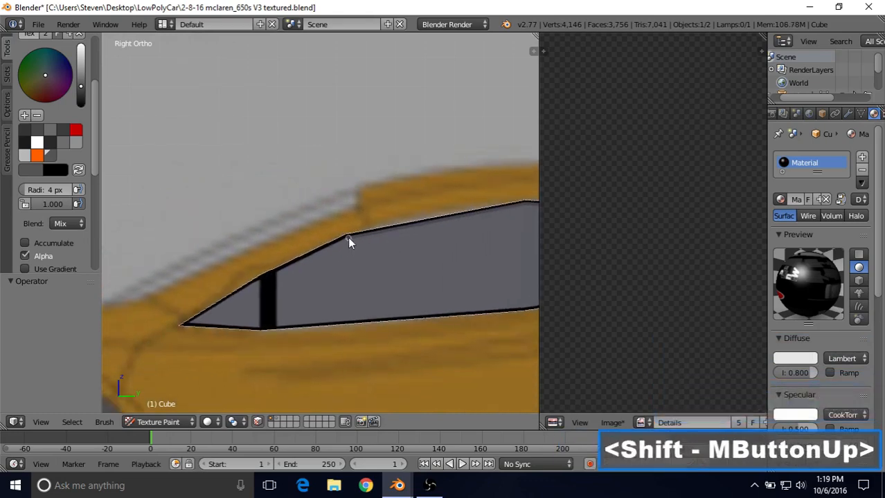
pyautogui.moveTo(347, 237)
pyautogui.mouseDown()
pyautogui.moveTo(277, 270)
pyautogui.moveTo(277, 326)
pyautogui.mouseUp()
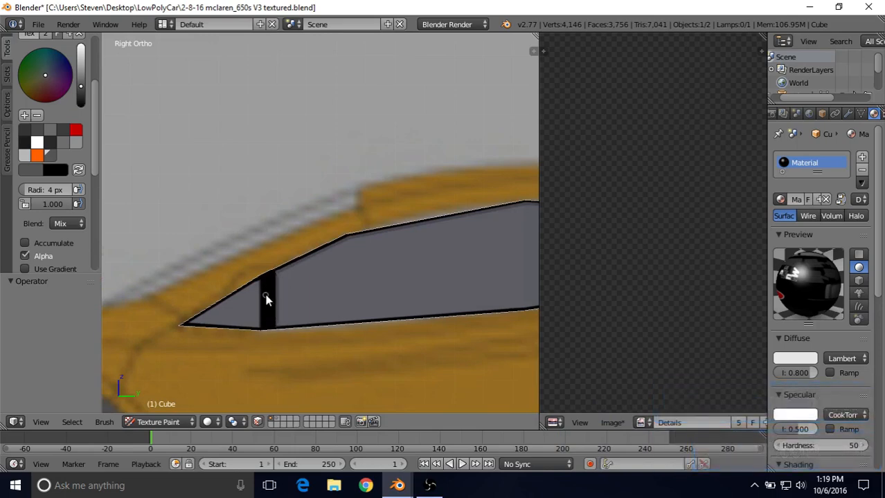
pyautogui.keyDown('shift'); pyautogui.moveTo(332, 299); pyautogui.dragTo(199, 287, button='middle'); pyautogui.keyUp('shift')
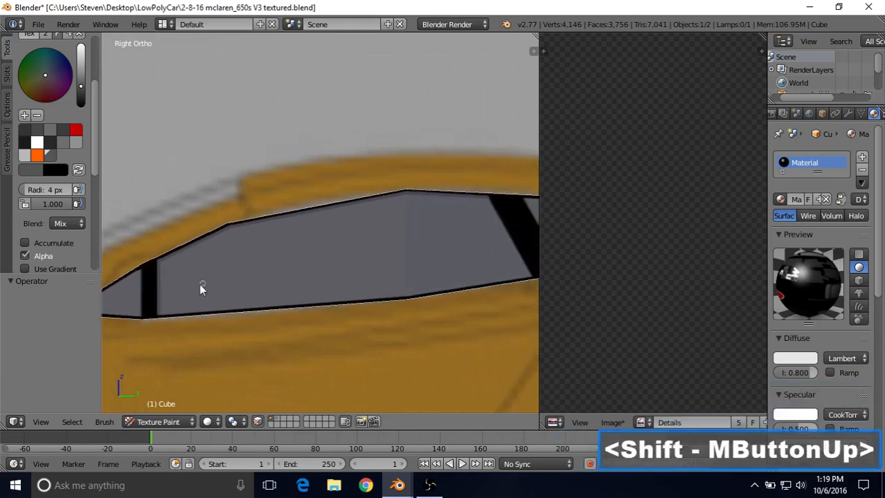
pyautogui.moveTo(160, 313); pyautogui.dragTo(298, 297)
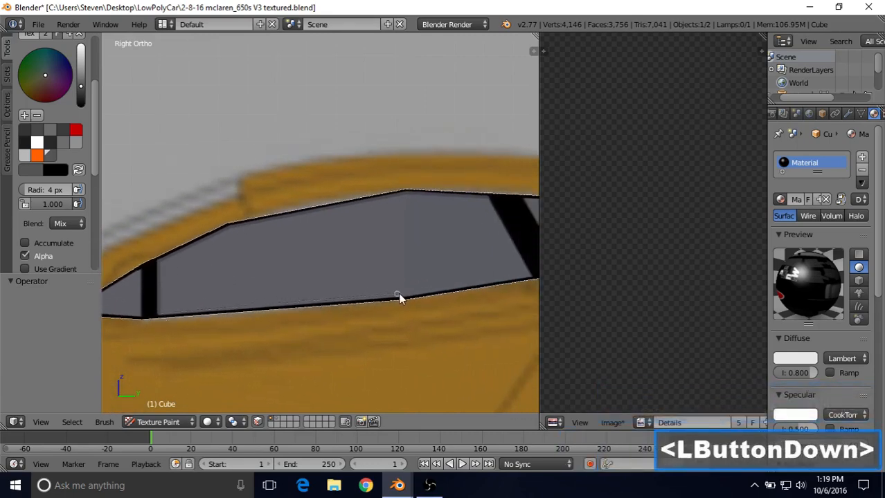
pyautogui.moveTo(404, 294); pyautogui.dragTo(405, 294)
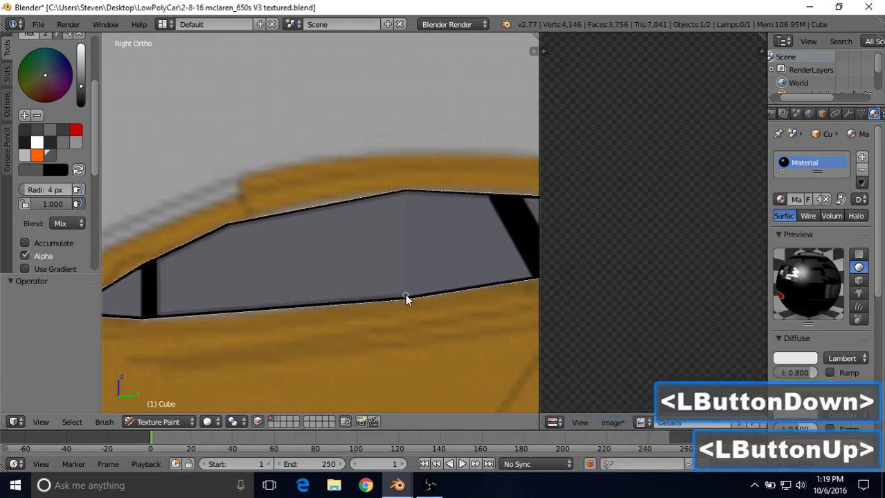
# Step: Paint the dark gray inner line from the lower middle vertex to the rear divider and up the divider's front side
pyautogui.keyDown('shift'); pyautogui.moveTo(404, 294); pyautogui.dragTo(303, 316, button='middle'); pyautogui.keyUp('shift')
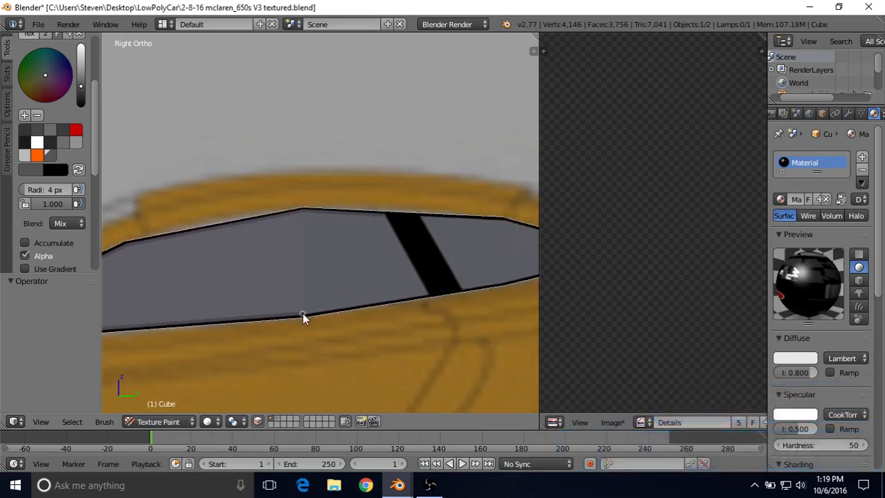
pyautogui.moveTo(302, 316); pyautogui.dragTo(321, 312)
pyautogui.moveTo(425, 293); pyautogui.dragTo(426, 293)
pyautogui.click(426, 294)
pyautogui.moveTo(390, 231); pyautogui.dragTo(385, 218)
pyautogui.hotkey('ctrl', 'z')
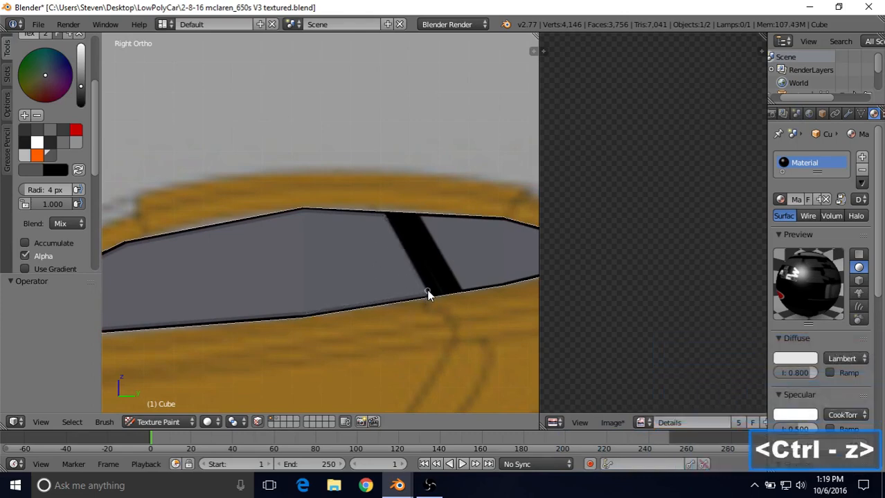
pyautogui.moveTo(427, 293); pyautogui.dragTo(381, 215)
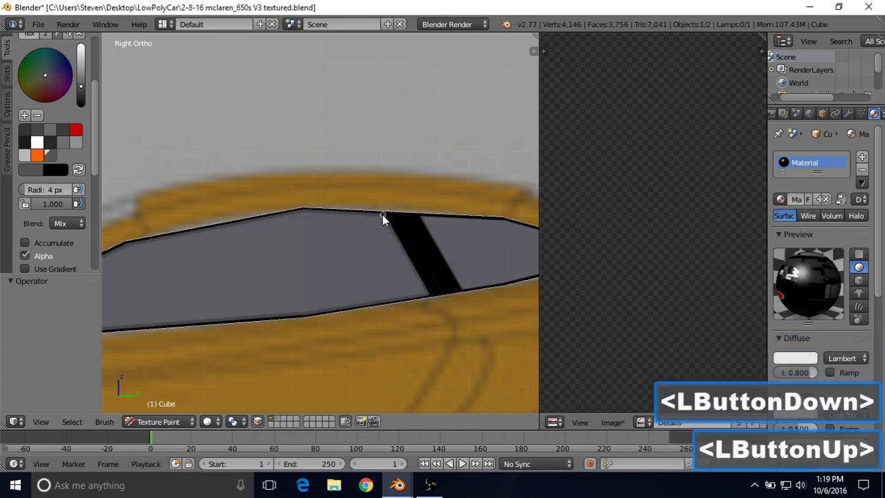
# Step: Paint the dark gray inner line around the small front triangular pane, redoing the stroke along the front divider
pyautogui.scroll(-2, 364, 289)
pyautogui.keyDown('shift'); pyautogui.moveTo(301, 249); pyautogui.dragTo(387, 229, button='middle'); pyautogui.keyUp('shift')
pyautogui.scroll(2, 353, 245)
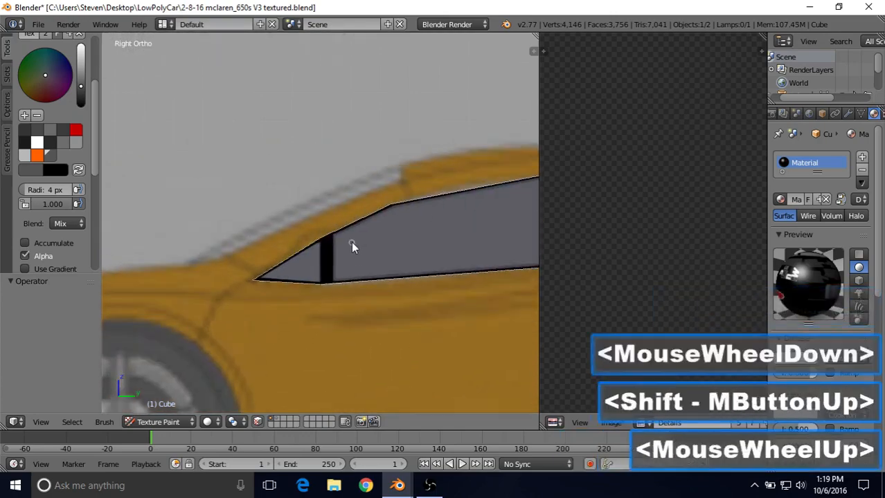
pyautogui.click(272, 278)
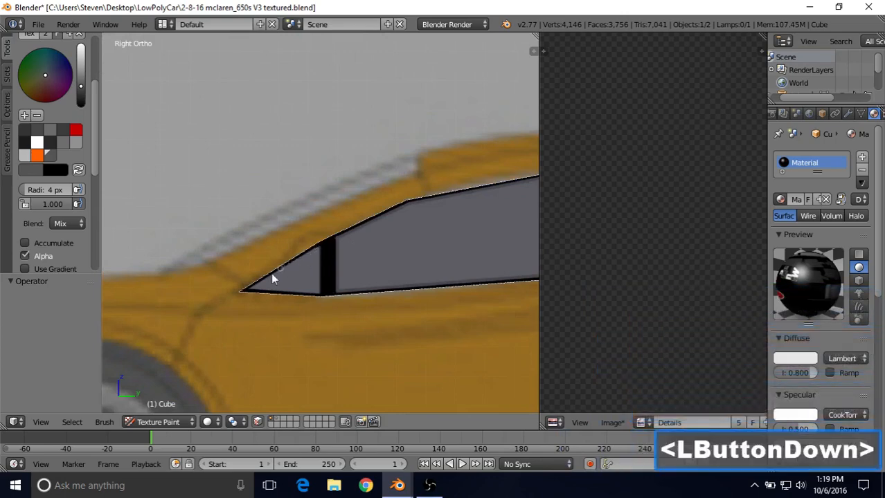
pyautogui.moveTo(251, 290)
pyautogui.mouseDown()
pyautogui.moveTo(317, 291)
pyautogui.moveTo(320, 251)
pyautogui.mouseUp()
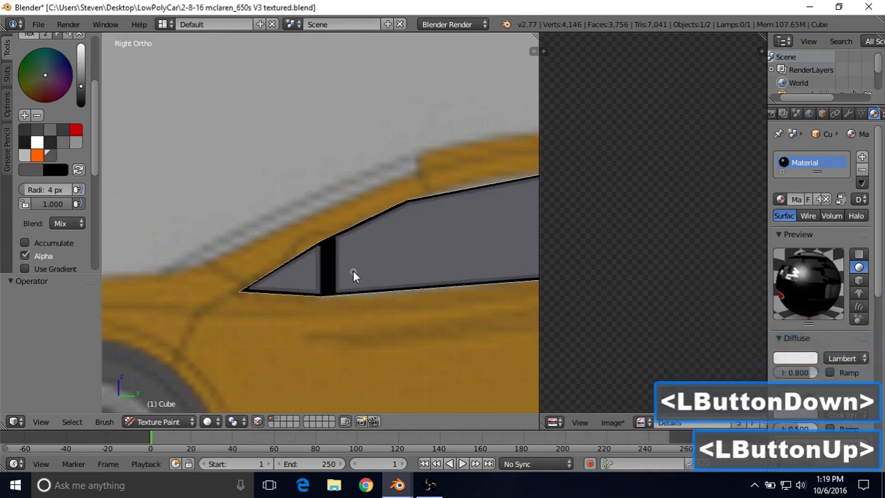
pyautogui.hotkey('ctrl', 'z')
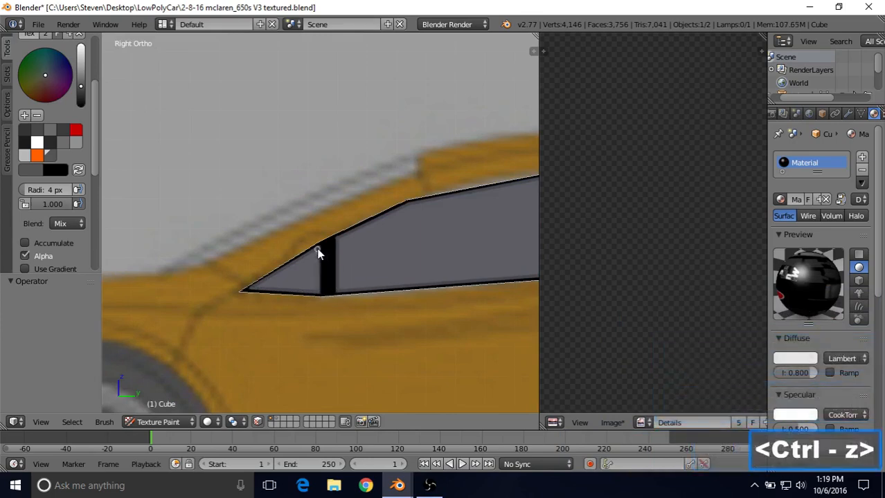
pyautogui.moveTo(320, 252); pyautogui.dragTo(319, 295)
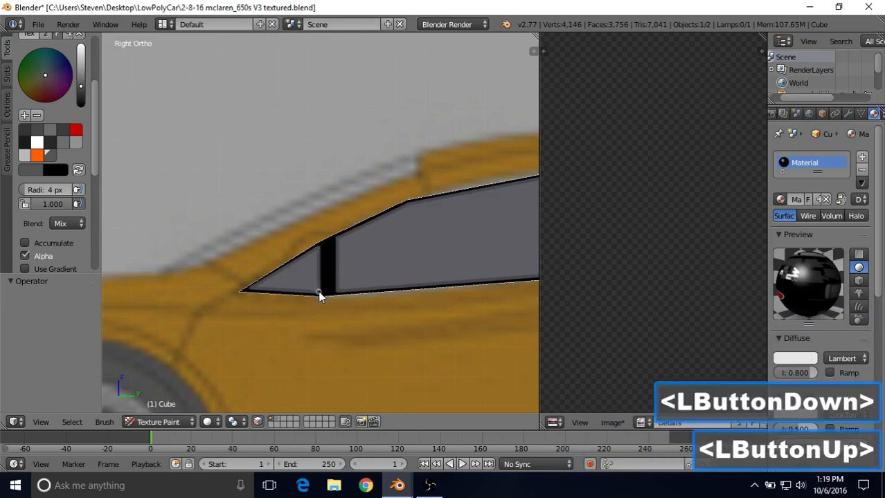
# Step: Paint the dark gray inner line around the rear pane, along the divider, the lower edge to the tip and the upper edge, redoing the lower-edge stroke
pyautogui.scroll(-1, 438, 249)
pyautogui.keyDown('shift'); pyautogui.moveTo(438, 249); pyautogui.dragTo(702, 272, button='middle'); pyautogui.keyUp('shift')
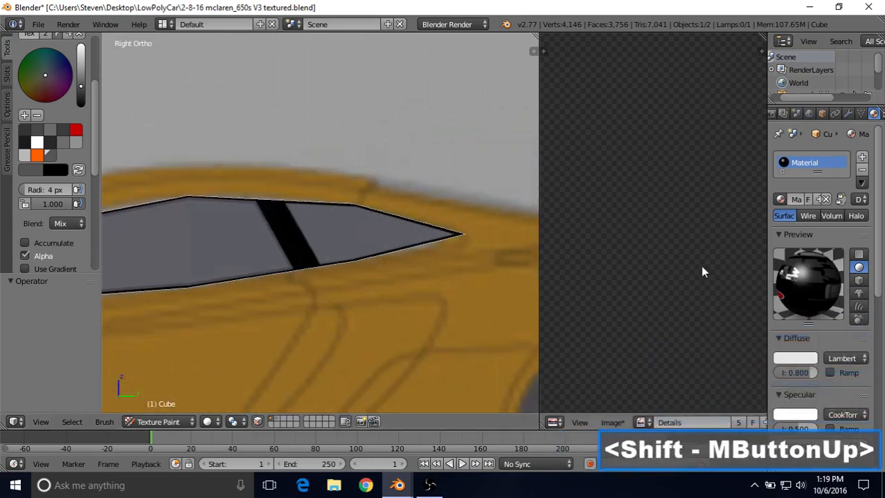
pyautogui.keyDown('shift'); pyautogui.moveTo(290, 236); pyautogui.dragTo(243, 250, button='middle'); pyautogui.keyUp('shift')
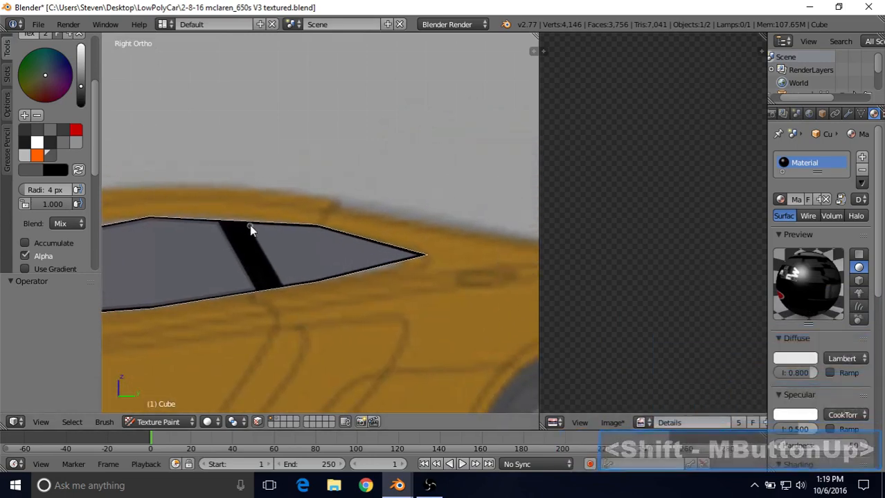
pyautogui.click(263, 240)
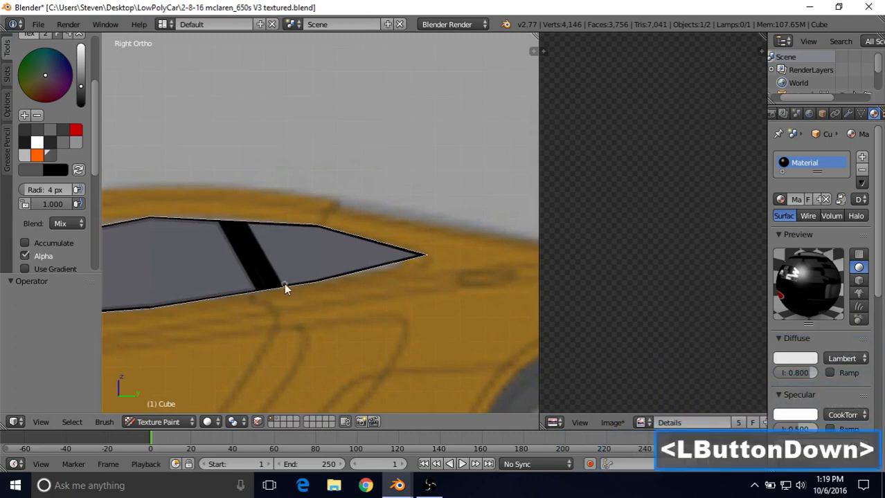
pyautogui.moveTo(283, 282)
pyautogui.mouseDown()
pyautogui.moveTo(416, 252)
pyautogui.moveTo(357, 262)
pyautogui.mouseUp()
pyautogui.hotkey('ctrl', 'z')
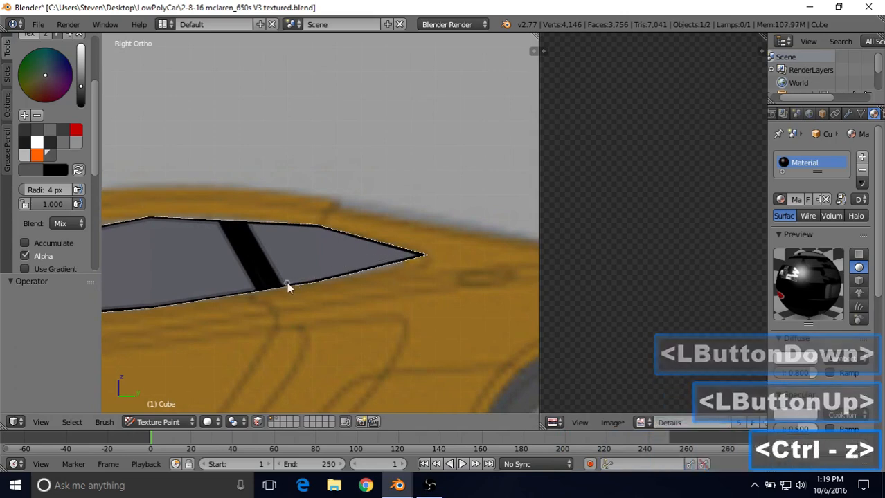
pyautogui.moveTo(284, 284); pyautogui.dragTo(326, 277)
pyautogui.moveTo(331, 276)
pyautogui.mouseDown()
pyautogui.moveTo(415, 257)
pyautogui.moveTo(392, 256)
pyautogui.mouseUp()
pyautogui.moveTo(330, 234); pyautogui.dragTo(251, 224)
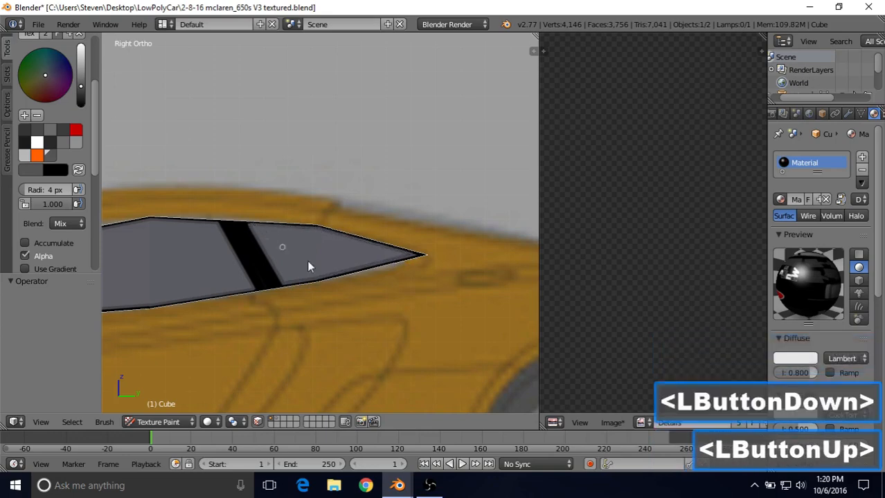
# Step: Turn off face selection masking and examine the painted side windows on the whole car from several angles and in right side view
pyautogui.scroll(-3, 347, 276)
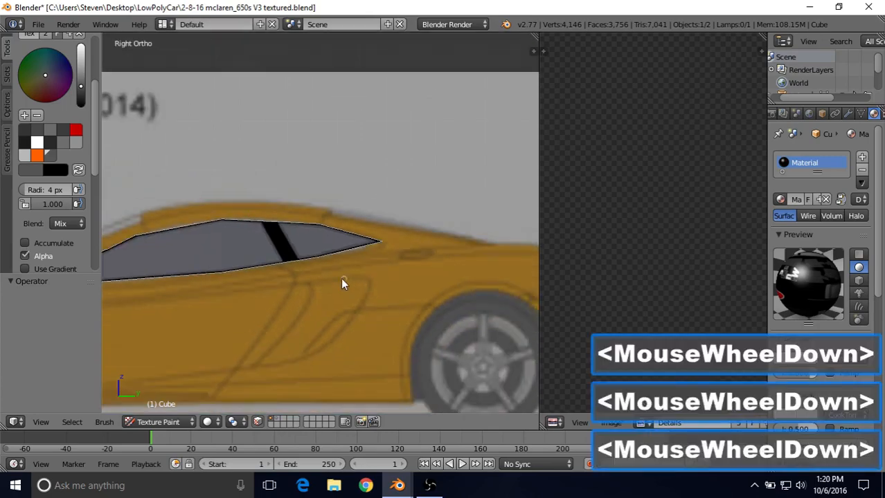
pyautogui.keyDown('shift'); pyautogui.moveTo(342, 283); pyautogui.dragTo(257, 385, button='middle'); pyautogui.keyUp('shift')
pyautogui.click(258, 419)
pyautogui.scroll(-1, 270, 306)
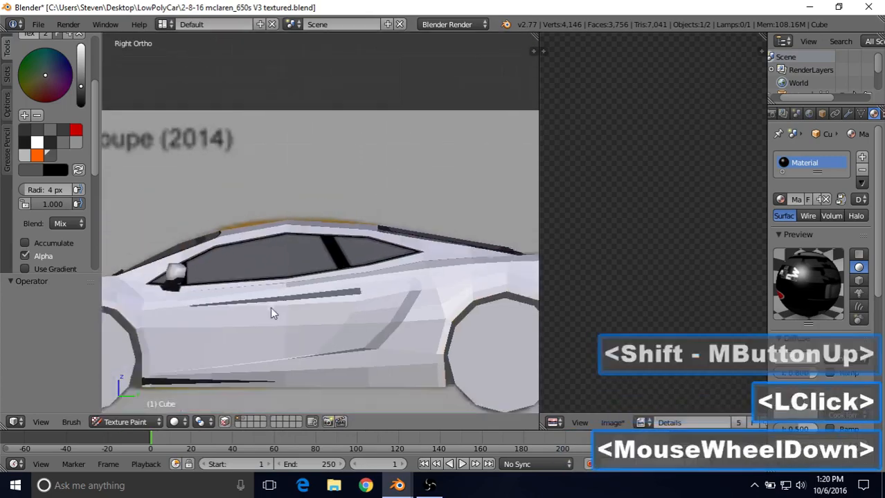
pyautogui.scroll(-1, 301, 212)
pyautogui.moveTo(302, 211); pyautogui.dragTo(312, 268, button='middle')
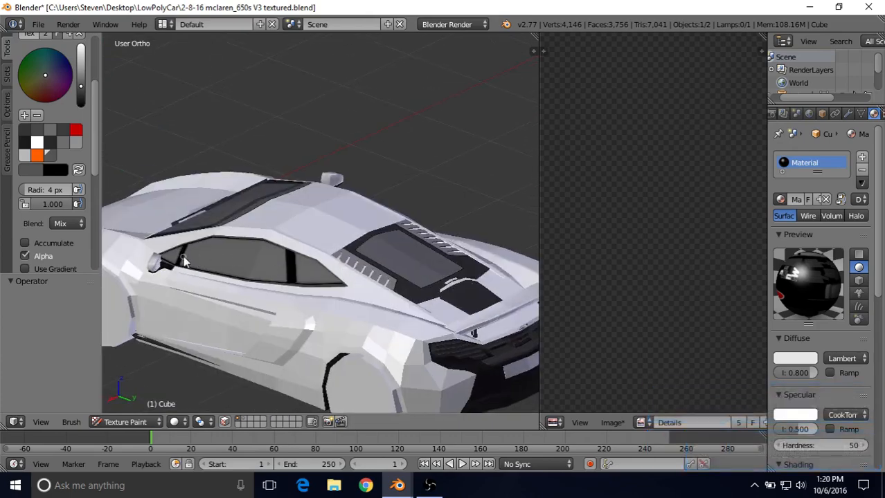
pyautogui.moveTo(232, 248); pyautogui.dragTo(220, 267, button='middle')
pyautogui.moveTo(246, 257); pyautogui.dragTo(298, 239, button='middle')
pyautogui.moveTo(297, 240); pyautogui.dragTo(370, 277, button='middle')
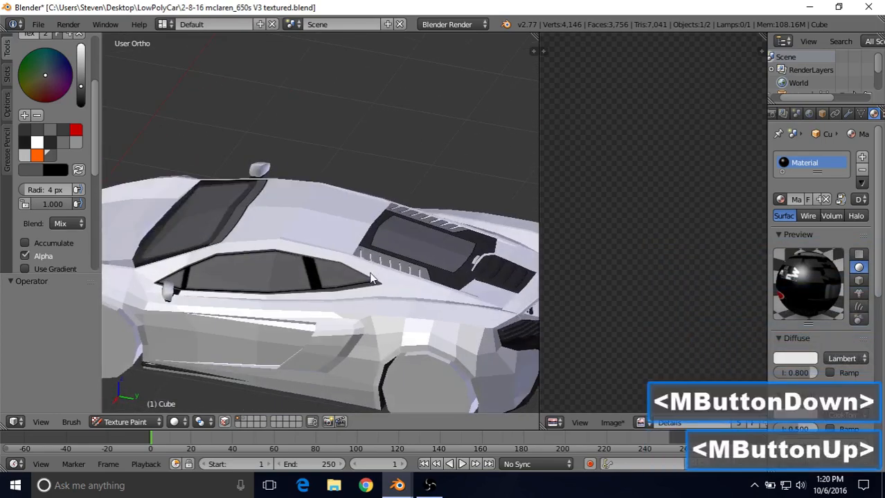
pyautogui.moveTo(288, 270); pyautogui.dragTo(343, 170, button='middle')
pyautogui.scroll(2, 300, 252)
pyautogui.scroll(3, 331, 235)
pyautogui.press('KP_3')
pyautogui.scroll(-2, 325, 180)
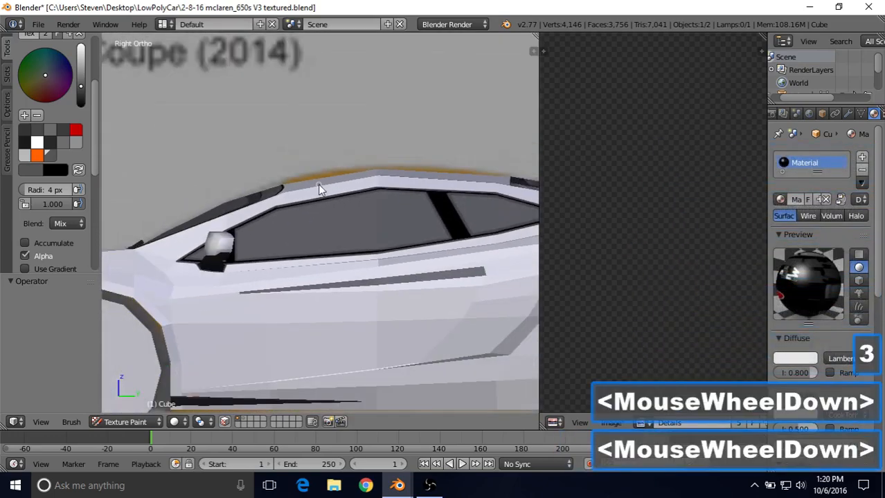
# Step: Turn face selection masking on and repaint the front window divider in the palette's dark gray with a 10 px brush radius
pyautogui.click(227, 422)
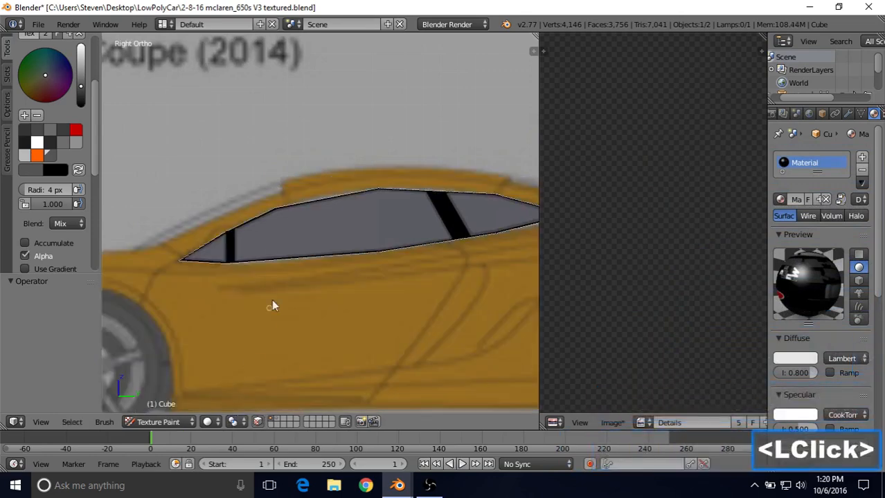
pyautogui.scroll(2, 279, 256)
pyautogui.keyDown('shift'); pyautogui.moveTo(279, 256); pyautogui.dragTo(277, 211, button='middle'); pyautogui.keyUp('shift')
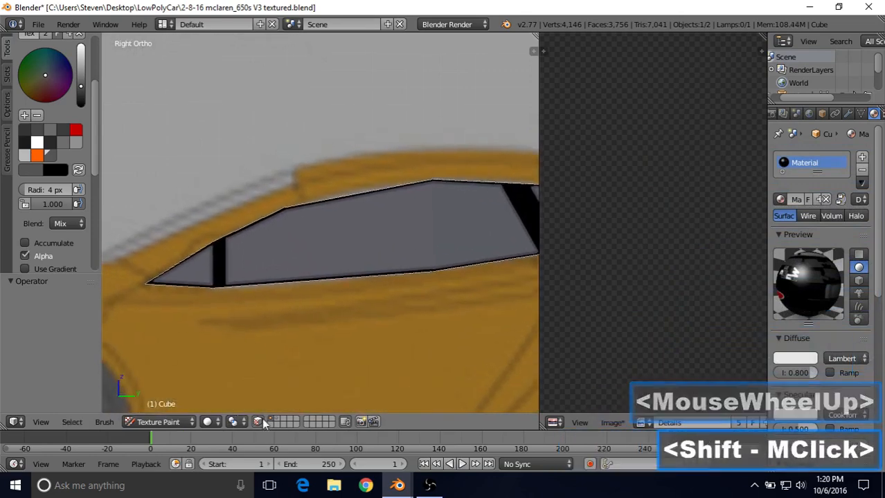
pyautogui.click(25, 130)
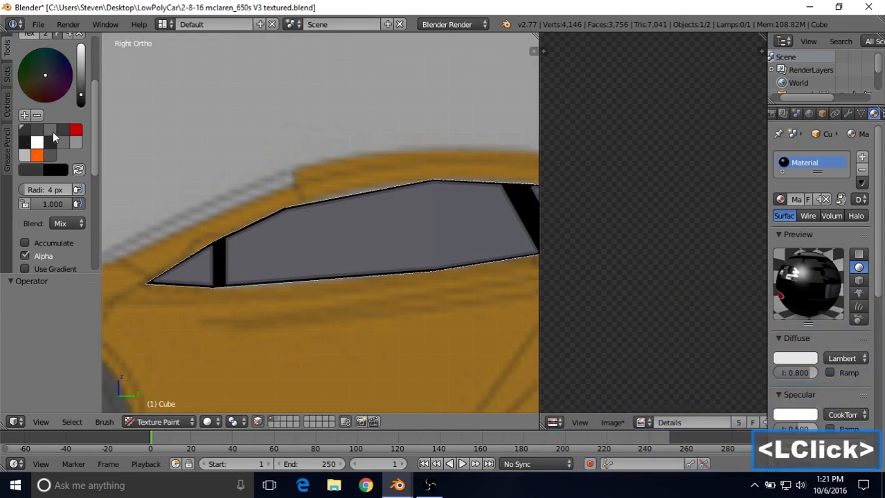
pyautogui.click(54, 190)
pyautogui.write('10')
pyautogui.press('Return')
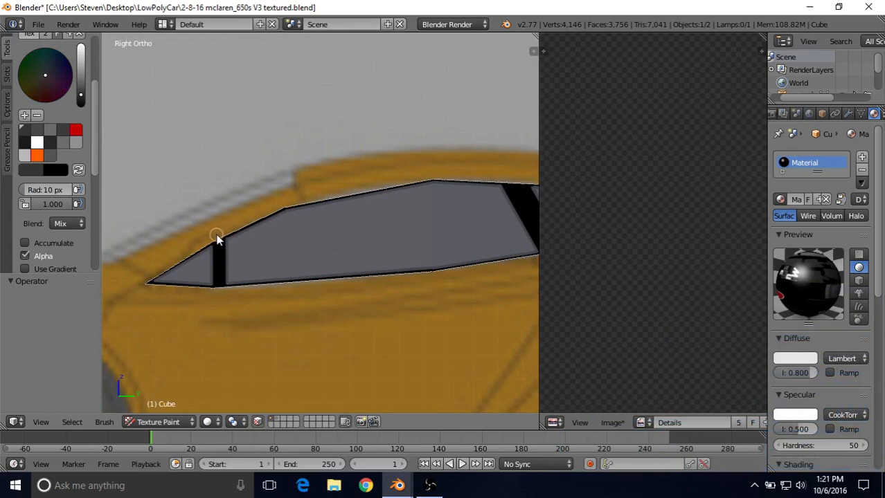
pyautogui.moveTo(216, 238); pyautogui.dragTo(217, 247)
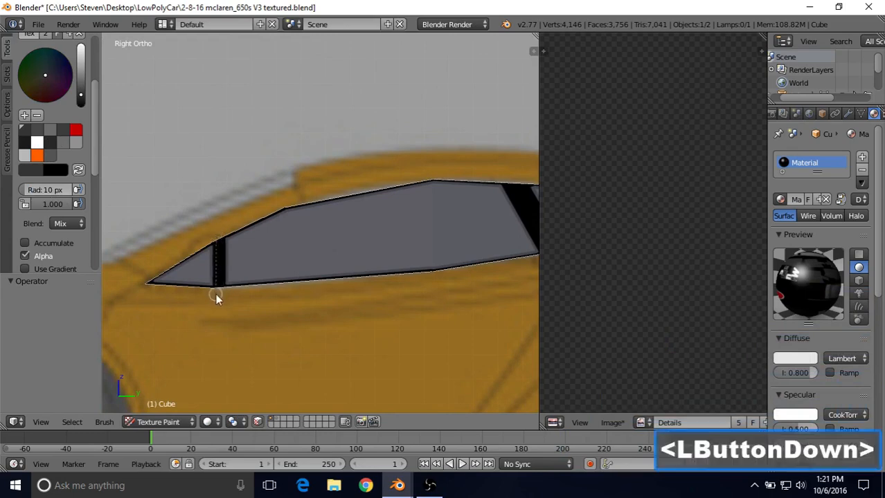
pyautogui.keyDown('alt'); pyautogui.moveTo(216, 294); pyautogui.dragTo(217, 302); pyautogui.keyUp('alt')
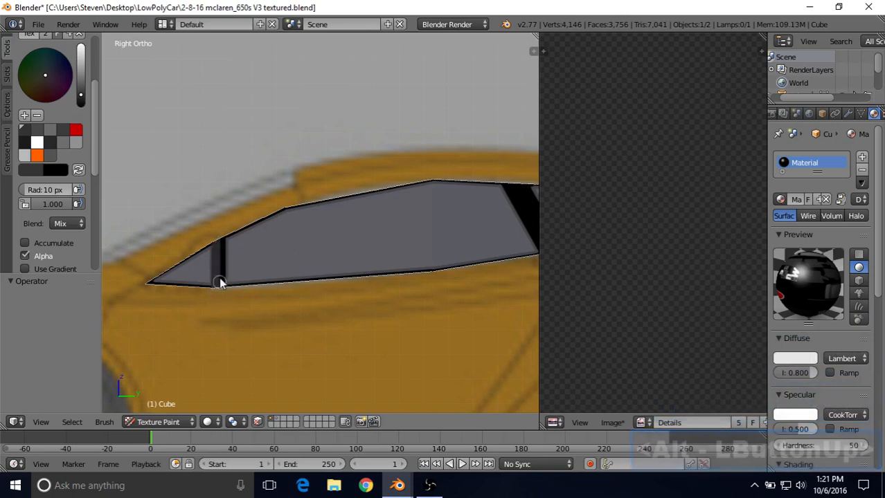
pyautogui.moveTo(221, 231); pyautogui.dragTo(221, 317)
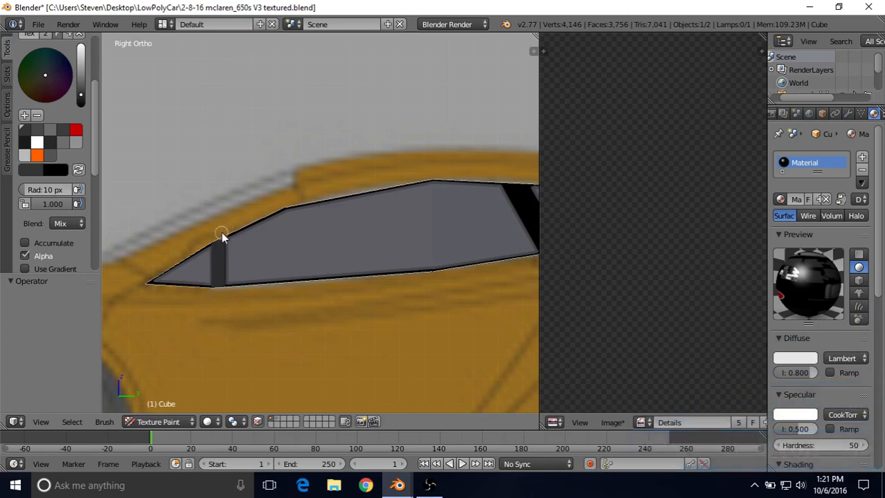
pyautogui.moveTo(221, 232); pyautogui.dragTo(224, 309)
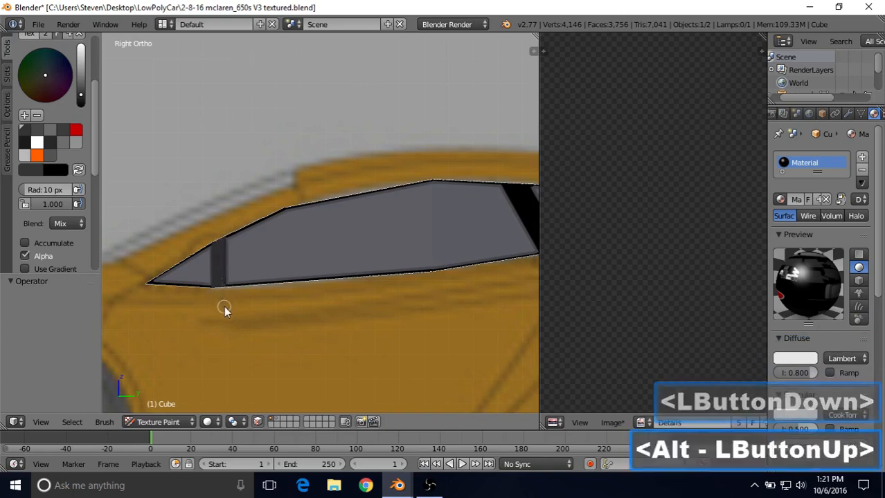
# Step: Repaint the slanted rear window divider in the same dark gray with parallel strokes across its full width
pyautogui.keyDown('shift'); pyautogui.moveTo(361, 264); pyautogui.dragTo(156, 277, button='middle'); pyautogui.keyUp('shift')
pyautogui.moveTo(301, 208); pyautogui.dragTo(304, 212)
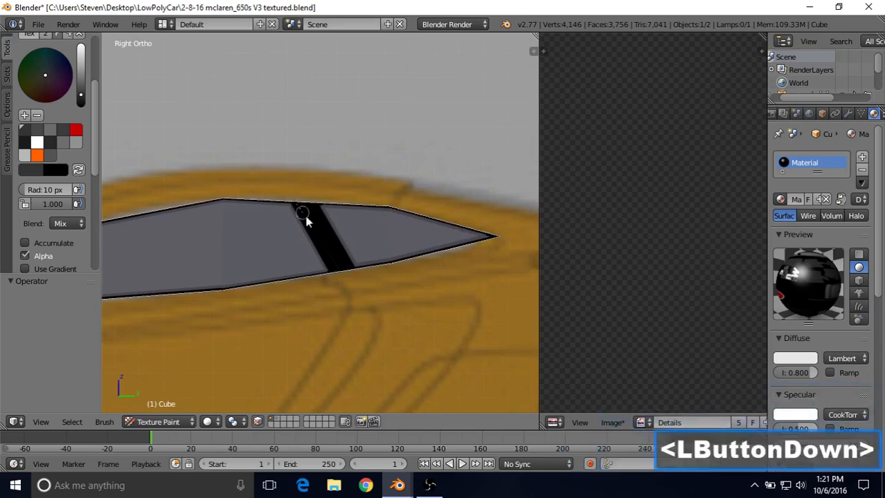
pyautogui.moveTo(345, 293); pyautogui.dragTo(344, 293)
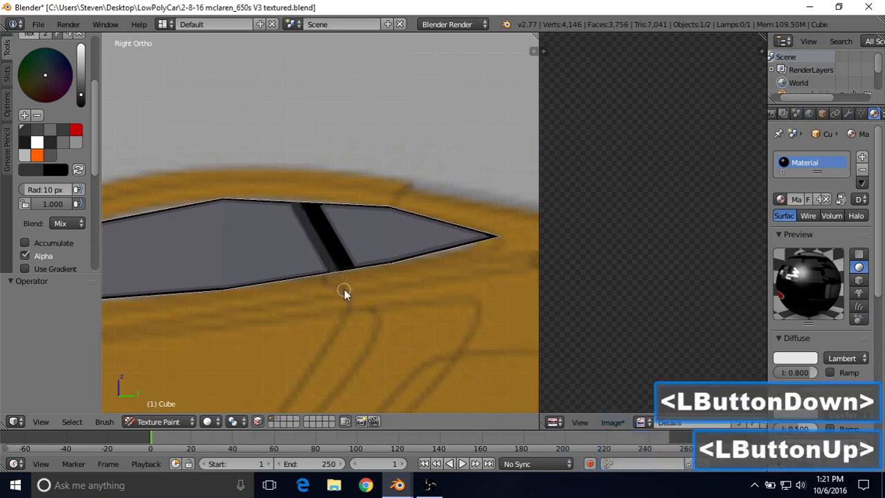
pyautogui.moveTo(301, 209); pyautogui.dragTo(304, 219)
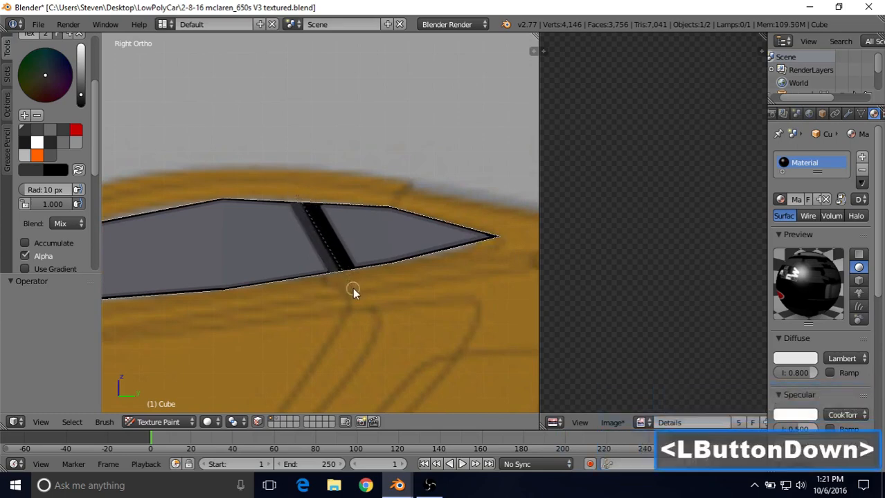
pyautogui.moveTo(352, 288); pyautogui.dragTo(354, 293)
pyautogui.moveTo(306, 199); pyautogui.dragTo(350, 280)
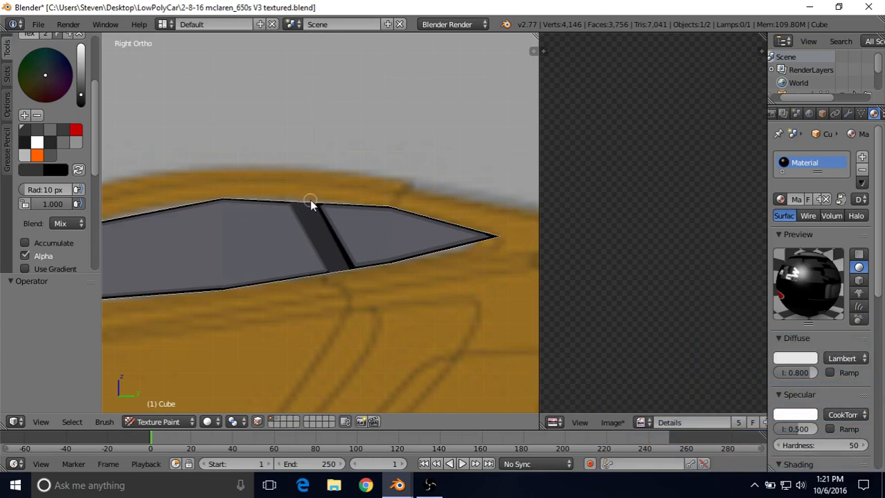
pyautogui.moveTo(310, 200); pyautogui.dragTo(357, 280)
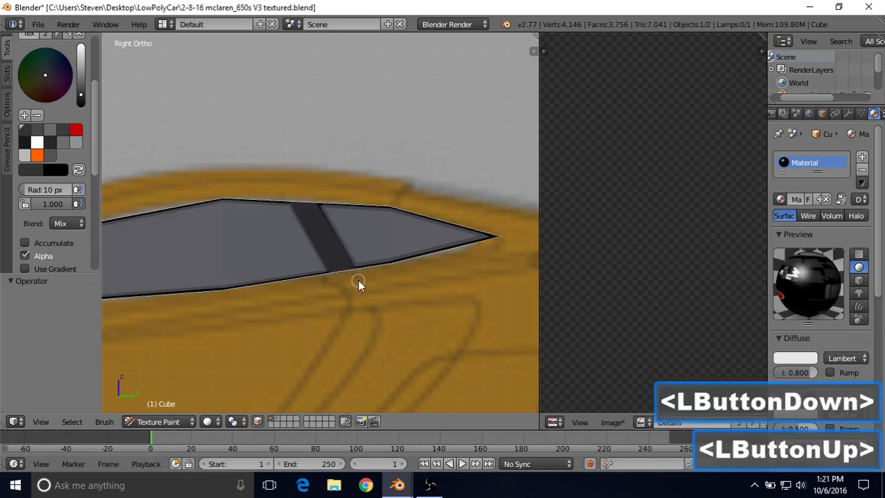
pyautogui.moveTo(311, 200); pyautogui.dragTo(374, 317)
# Step: Turn off face selection masking and check the dark gray dividers on both sides of the car
pyautogui.click(258, 425)
pyautogui.scroll(-5, 280, 321)
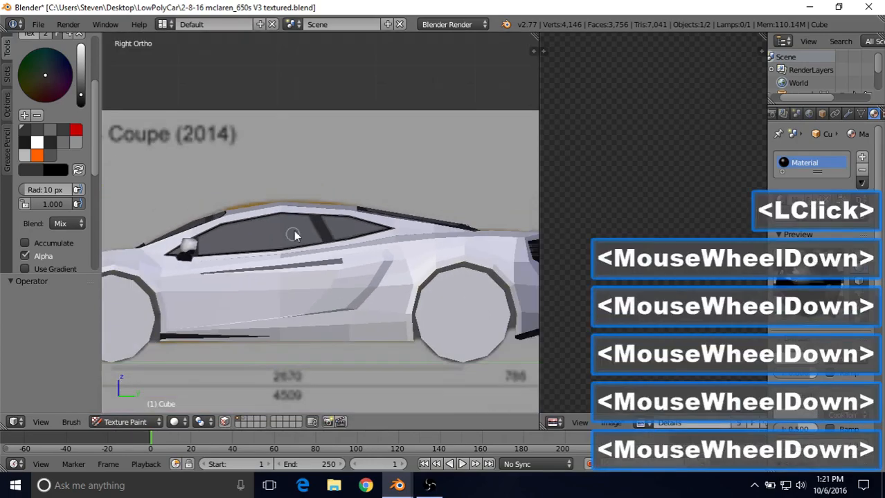
pyautogui.moveTo(297, 233)
pyautogui.mouseDown(button='middle')
pyautogui.moveTo(112, 222)
pyautogui.moveTo(296, 239)
pyautogui.moveTo(349, 223)
pyautogui.moveTo(422, 222)
pyautogui.moveTo(322, 231)
pyautogui.mouseUp(button='middle')
pyautogui.moveTo(380, 204); pyautogui.dragTo(261, 219, button='middle')
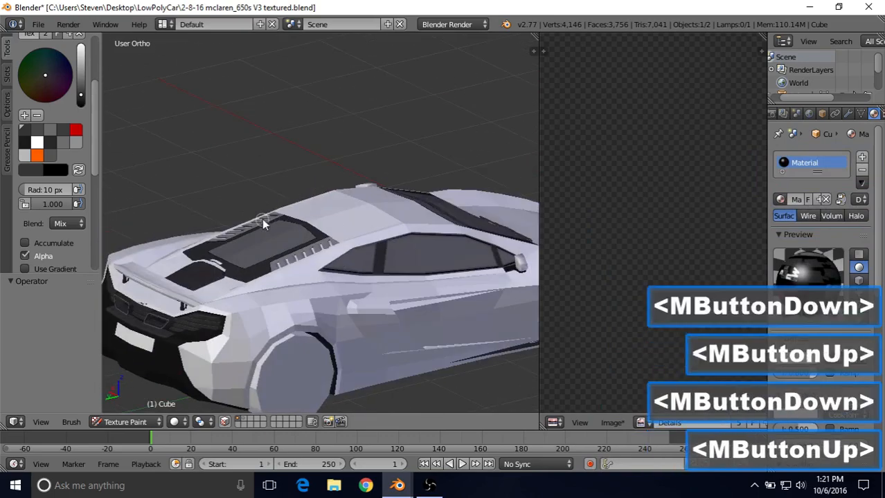
pyautogui.moveTo(355, 214); pyautogui.dragTo(299, 201, button='middle')
pyautogui.moveTo(334, 225); pyautogui.dragTo(396, 209, button='middle')
# Step: Save the painted texture image as Details.png in the LowPolyCar folder, overwriting the existing file
pyautogui.click(608, 421)
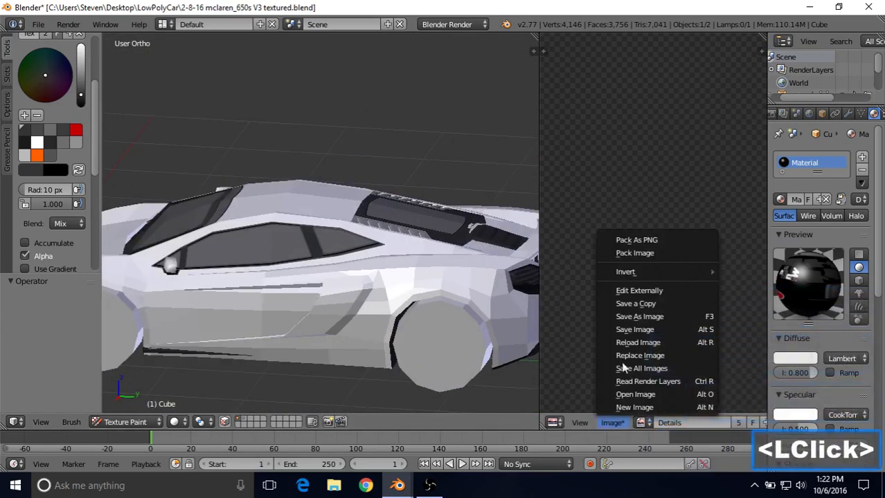
pyautogui.click(631, 315)
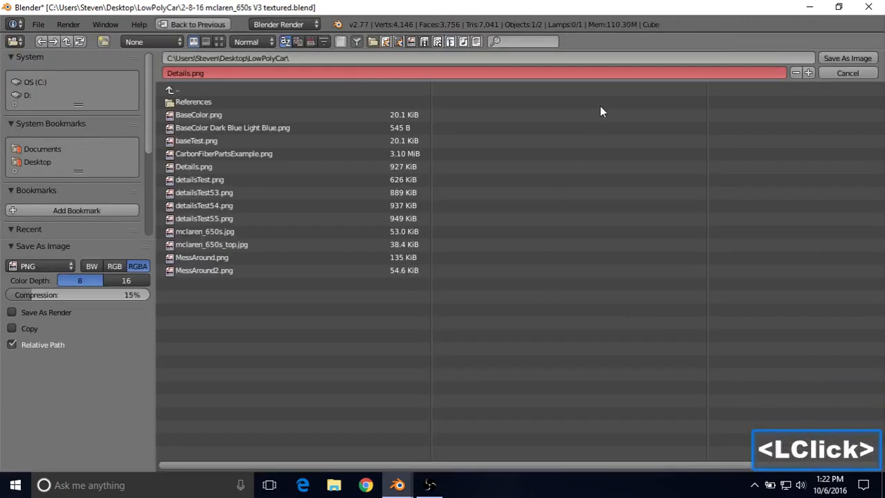
pyautogui.click(834, 58)
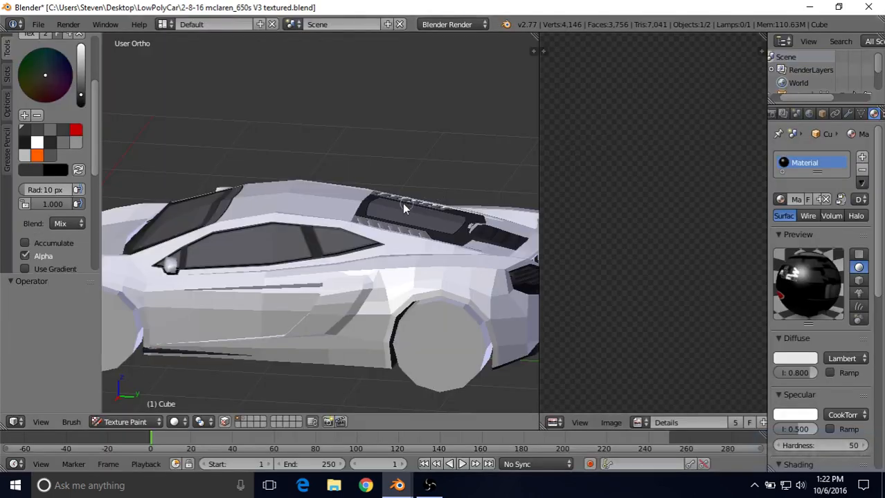
# Step: Save the Blender project under its current file name
pyautogui.keyDown('shift'); pyautogui.moveTo(403, 204); pyautogui.dragTo(355, 221, button='middle'); pyautogui.keyUp('shift')
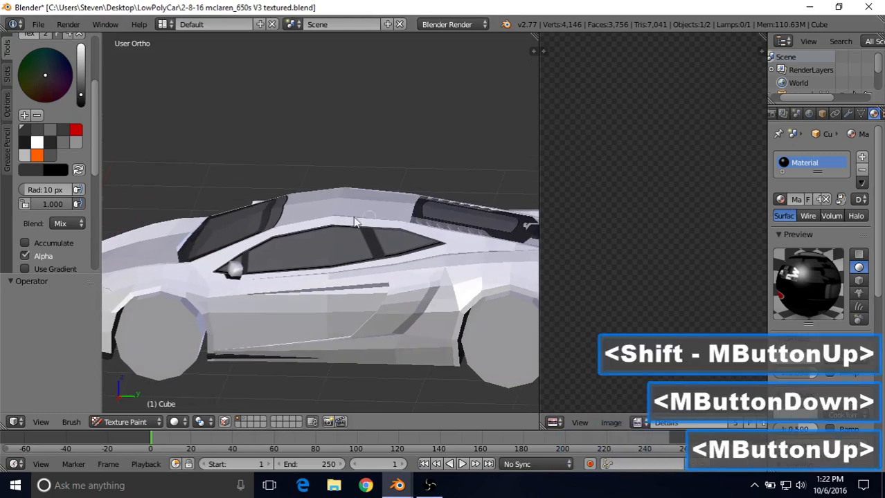
pyautogui.click(37, 26)
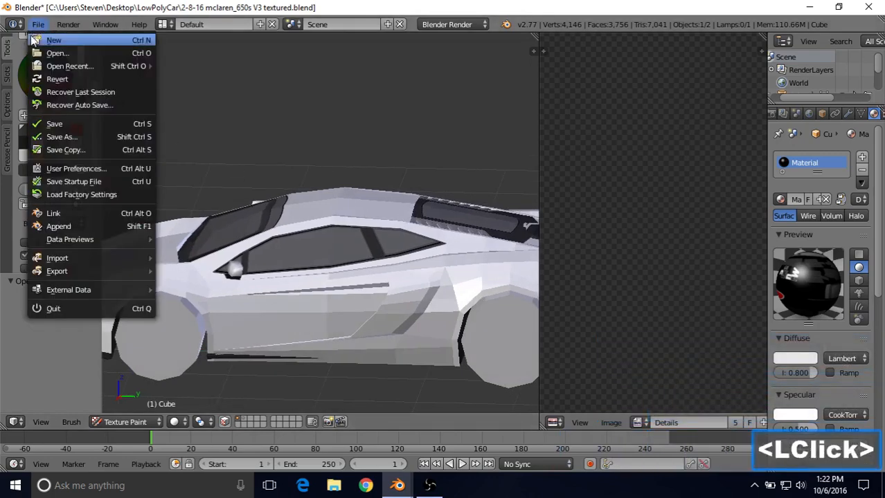
pyautogui.click(45, 124)
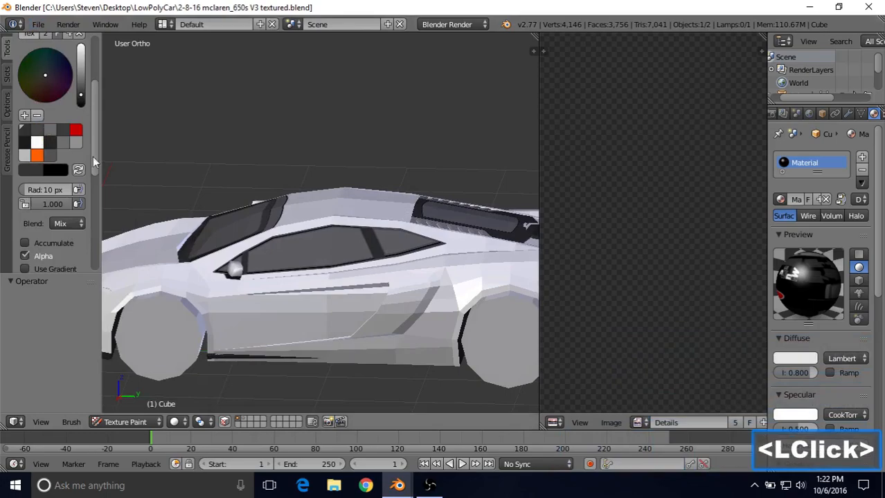